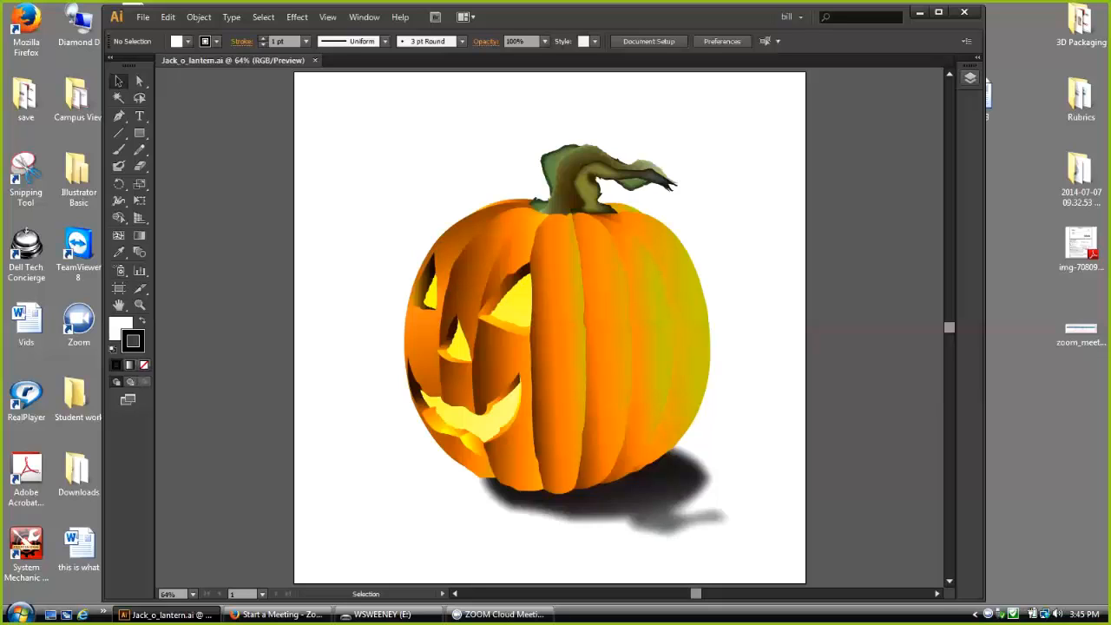
Step: Open the document's layers list and toggle the face layer's visibility several times, leaving it hidden
click(970, 77)
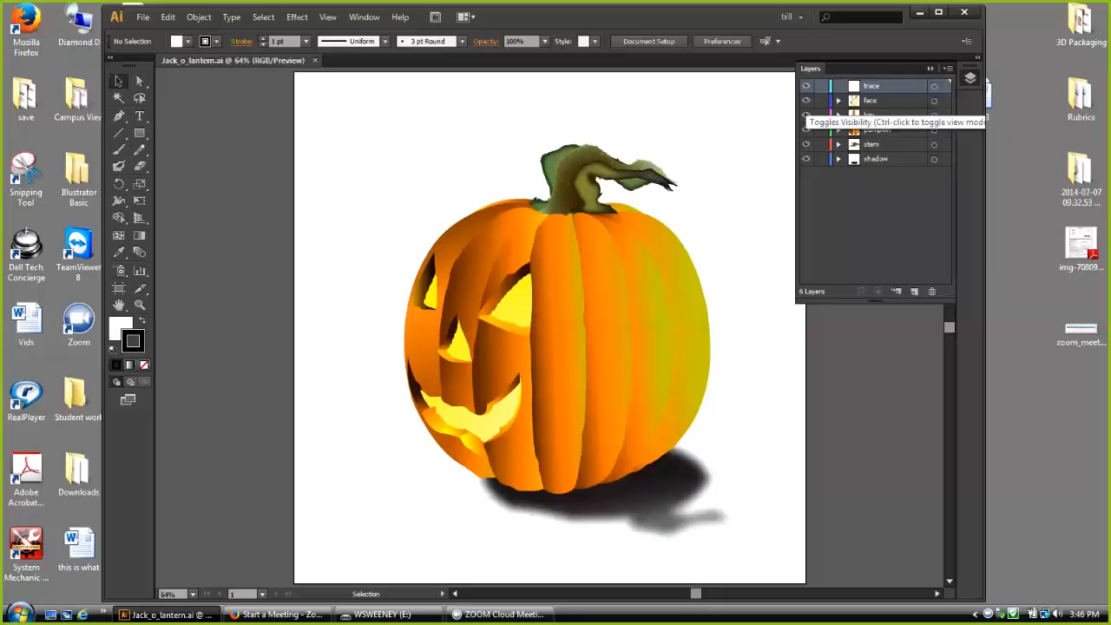
click(806, 100)
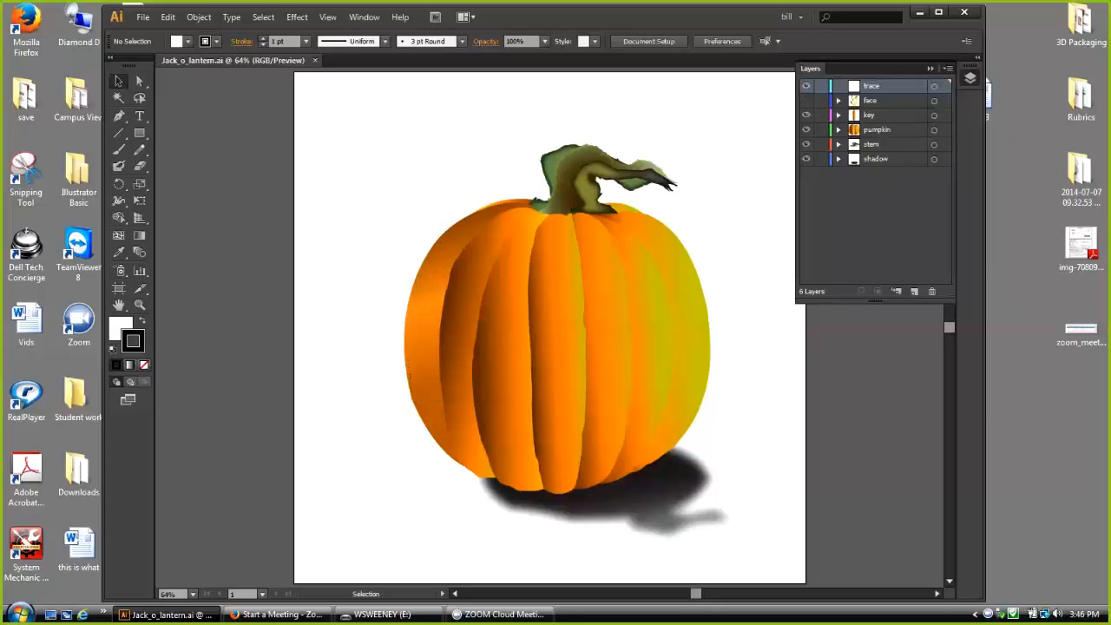
click(806, 100)
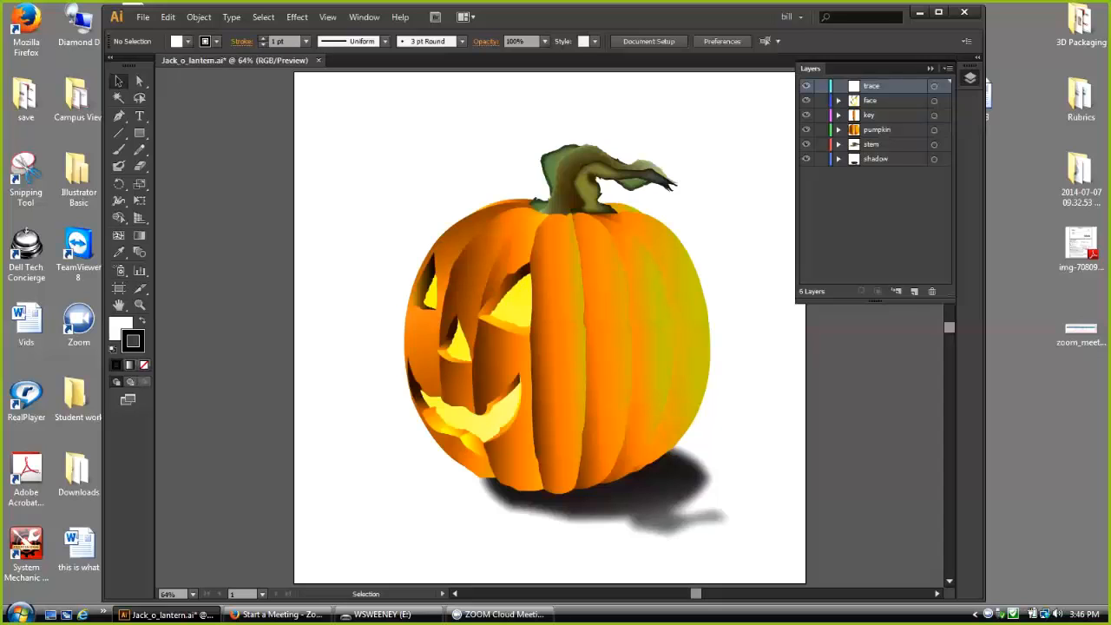
click(805, 100)
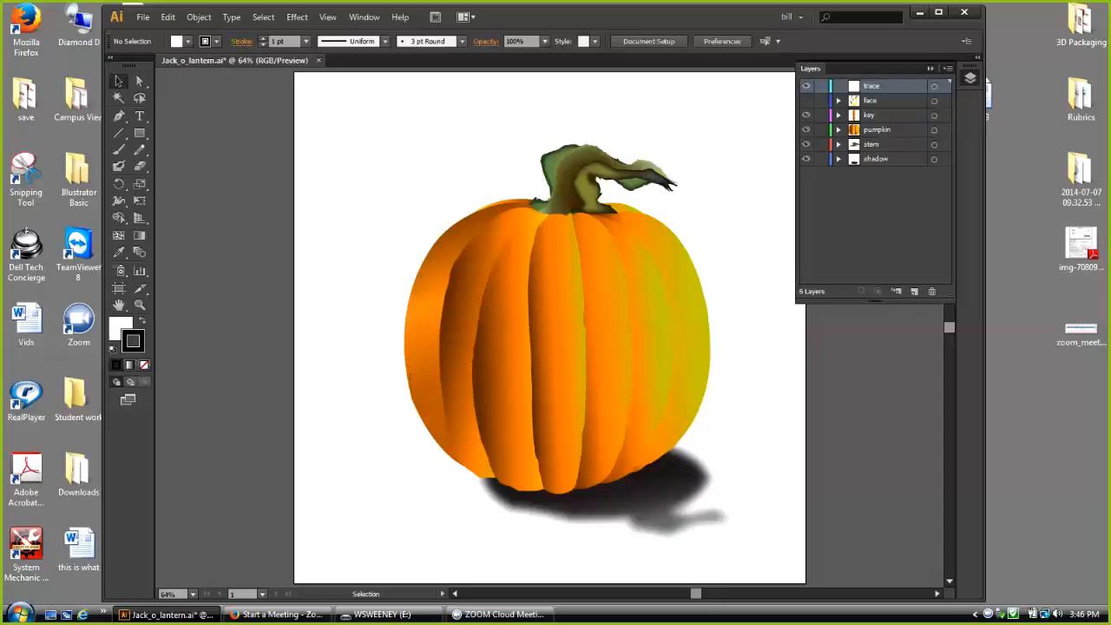
click(805, 100)
click(805, 100)
Step: Hide the key, pumpkin and stem layers one by one to examine their artwork, and show all hidden layers again
click(806, 114)
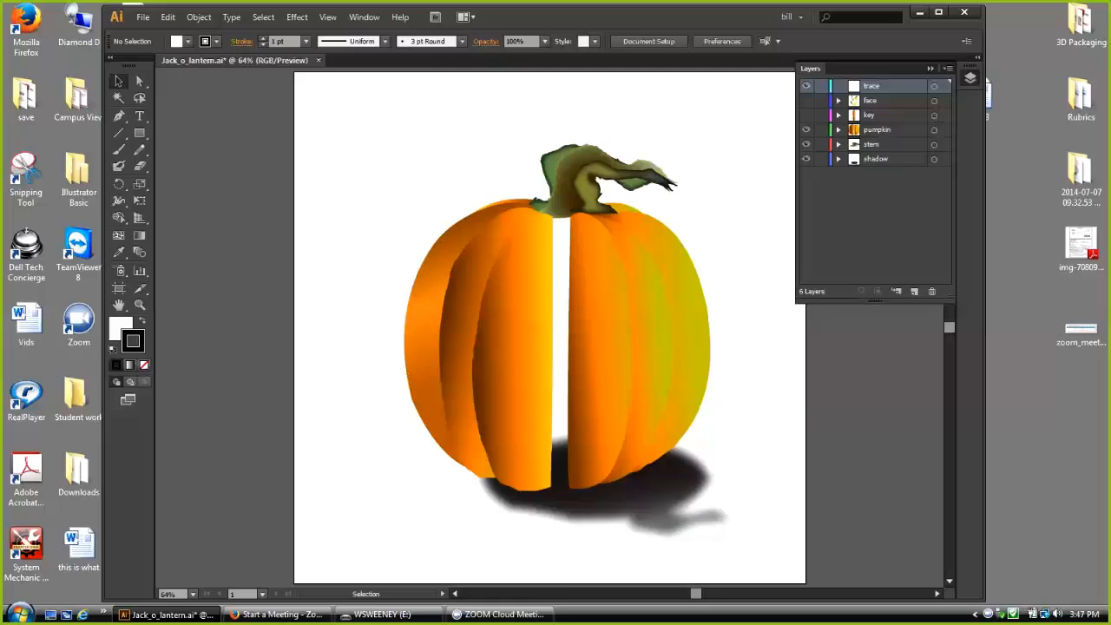
click(806, 114)
click(806, 114)
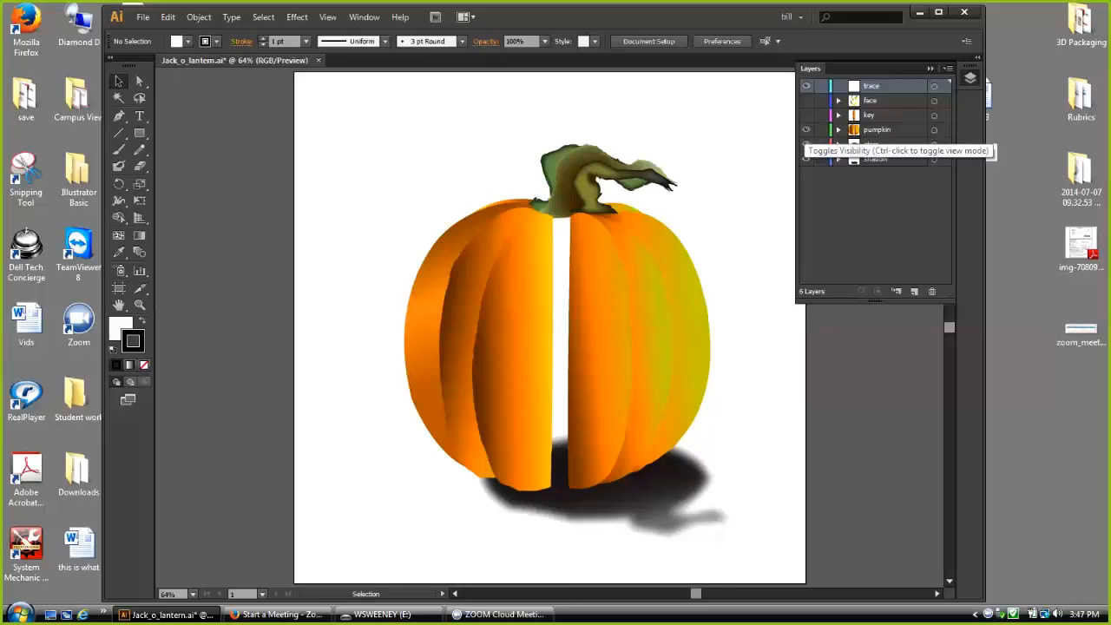
click(806, 130)
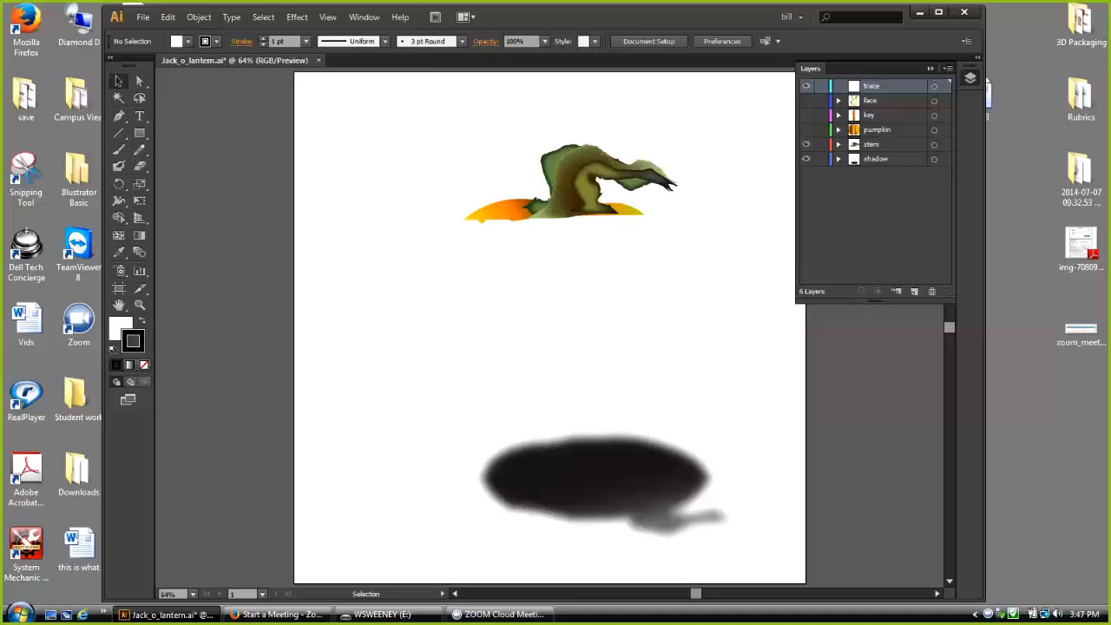
click(805, 144)
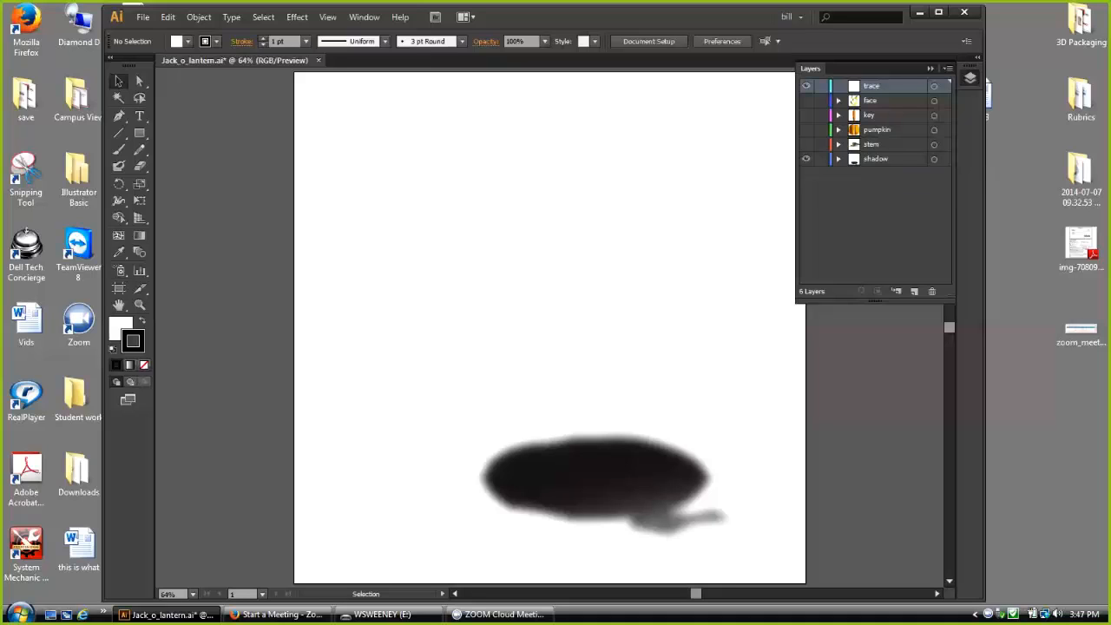
drag(805, 144, 805, 100)
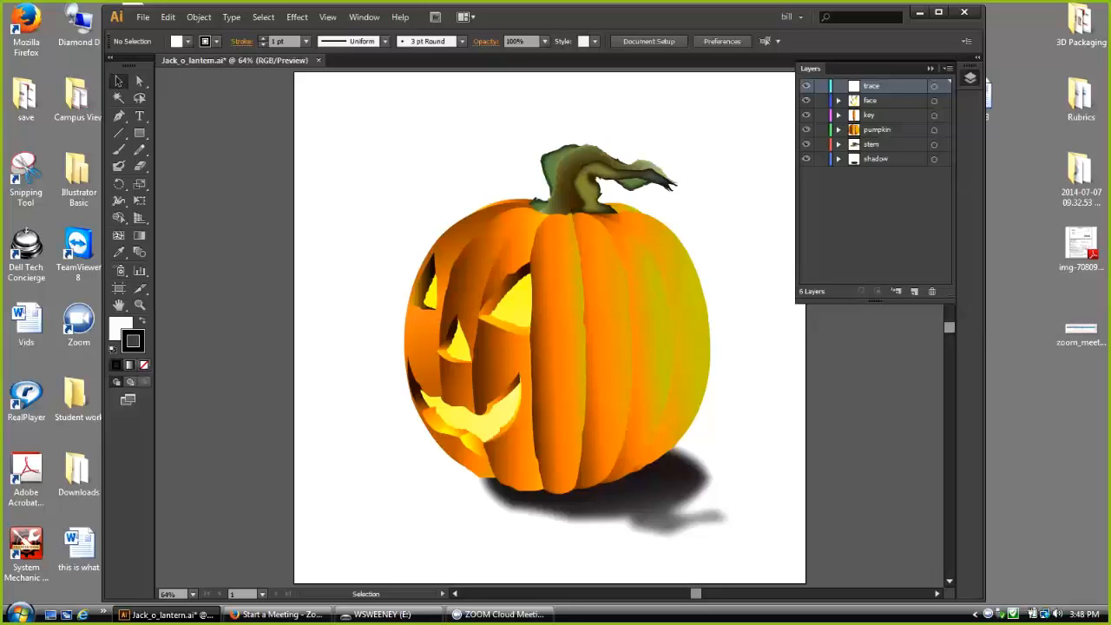
Step: Show the Swatches panel, dock it below the collapsed Layers panel and expand it
click(365, 17)
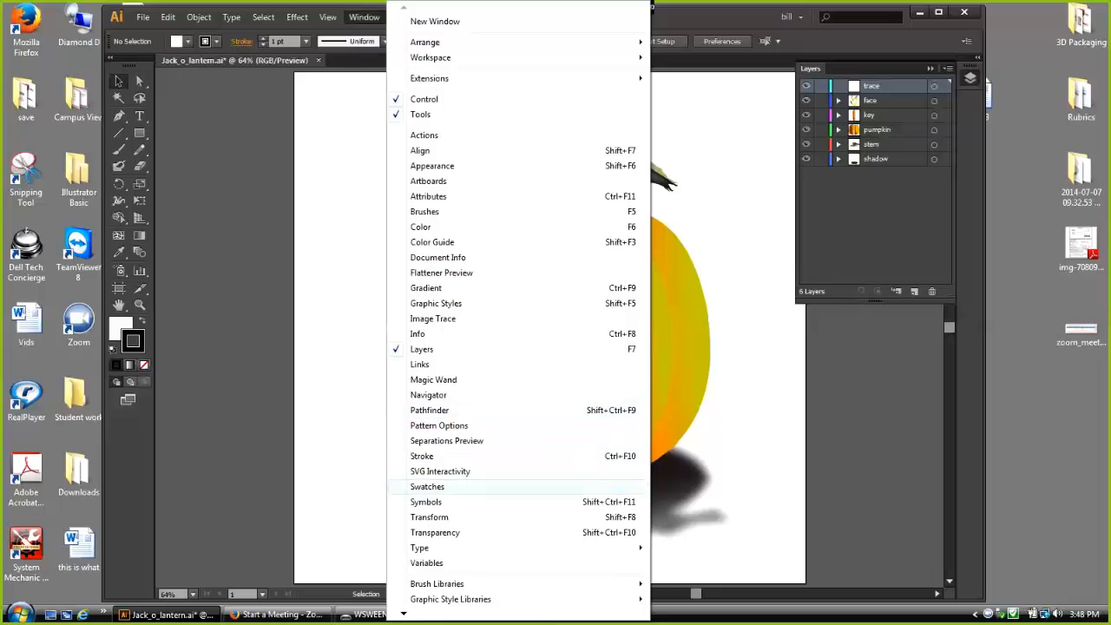
click(429, 486)
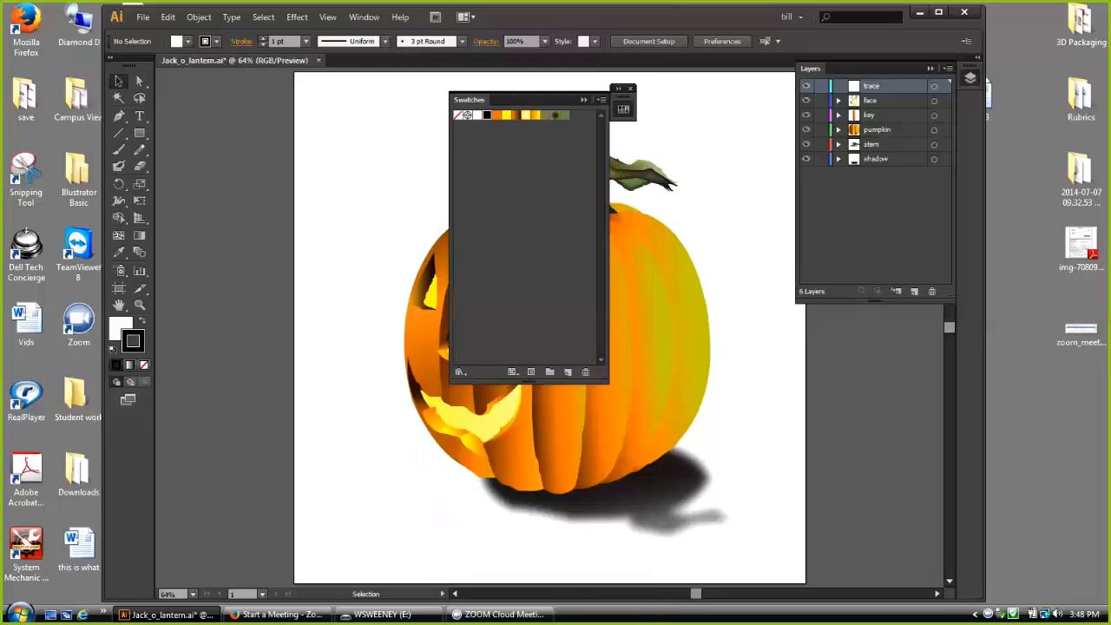
drag(469, 99, 971, 93)
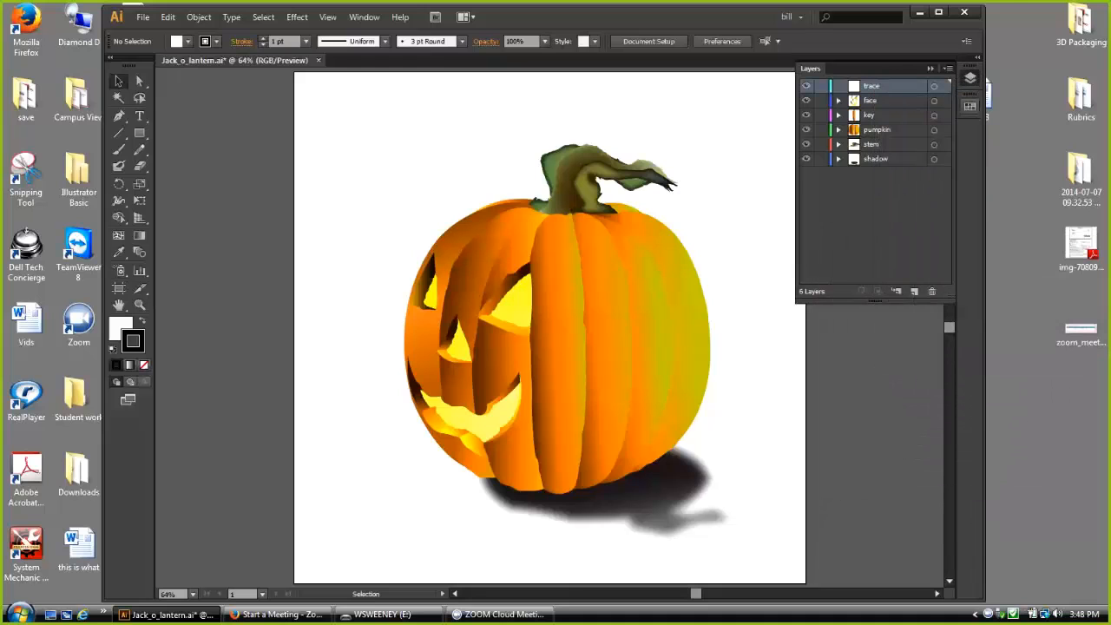
click(969, 105)
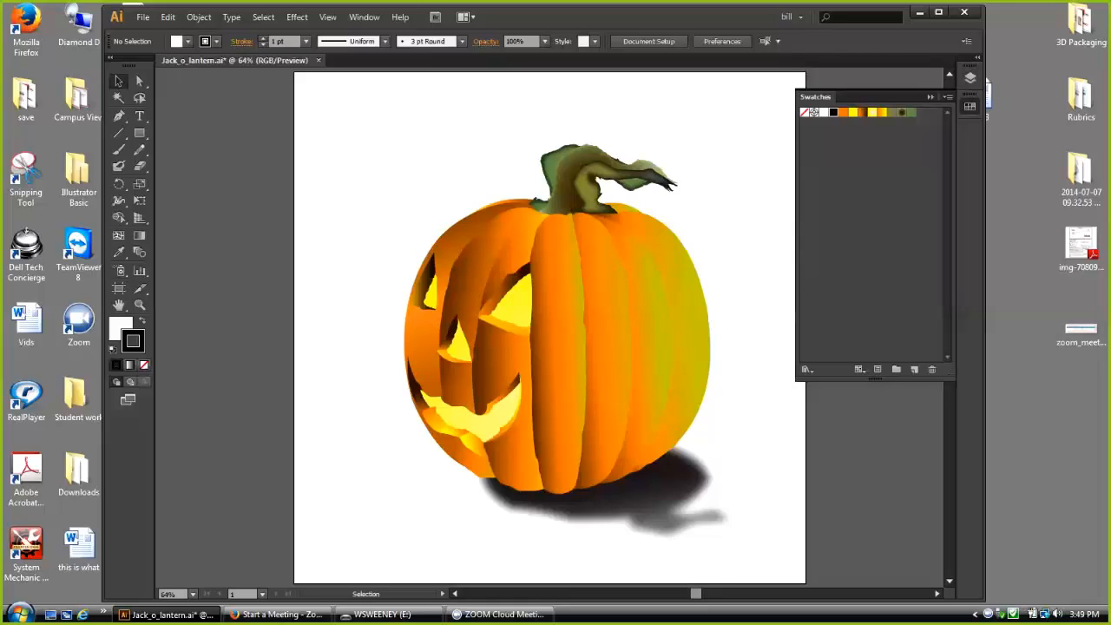
Step: Add the gradient fills of the pumpkin's outermost right and left sections as new swatches, and deselect the artwork
click(651, 347)
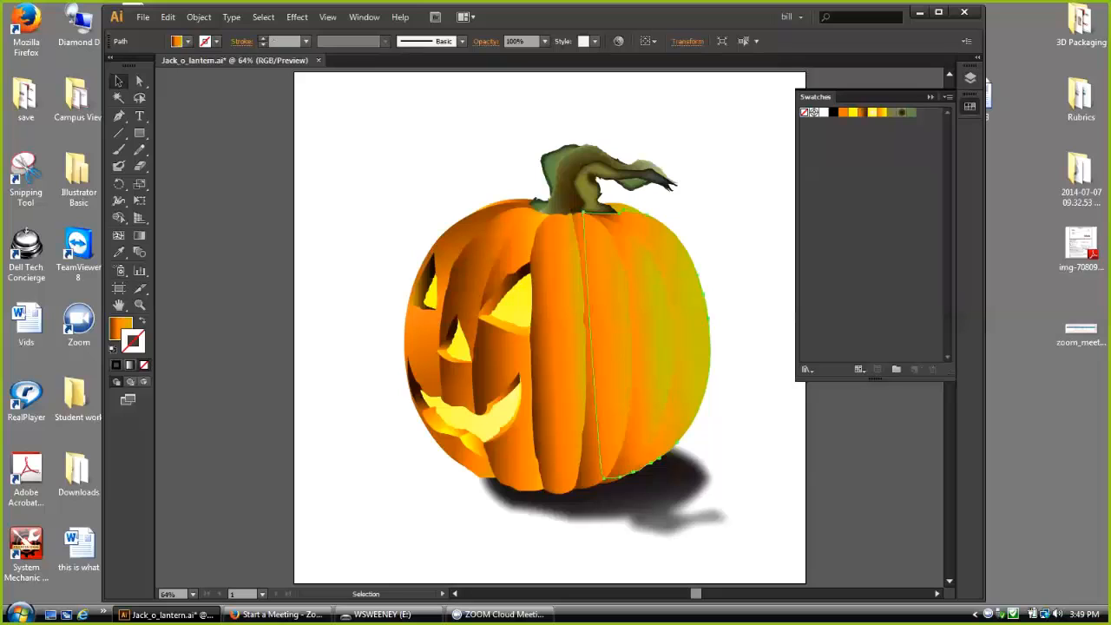
click(120, 328)
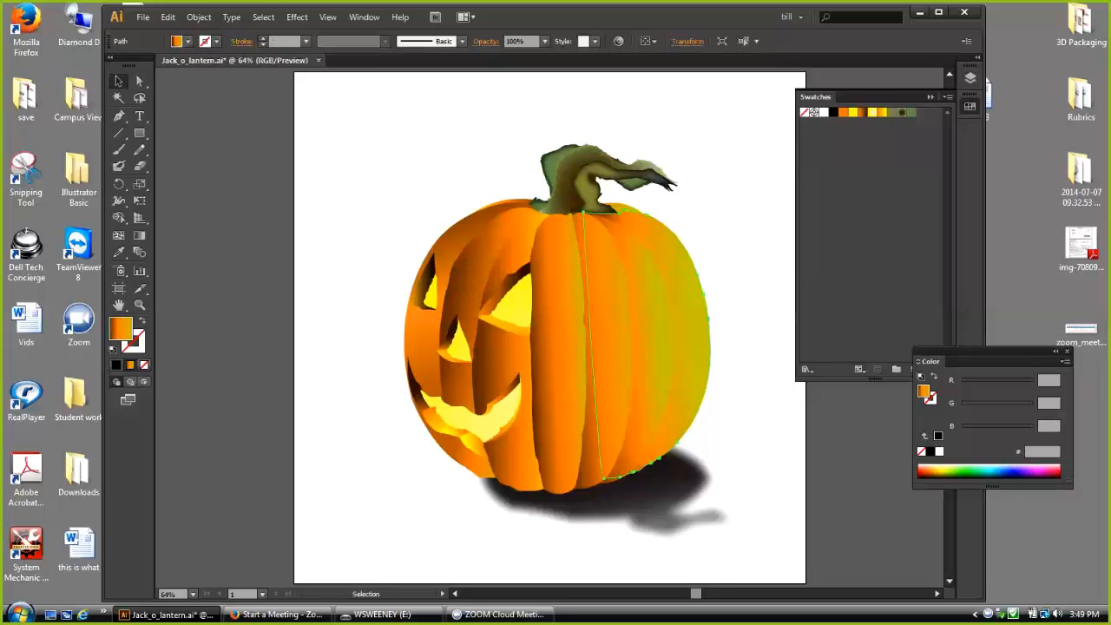
drag(121, 328, 921, 112)
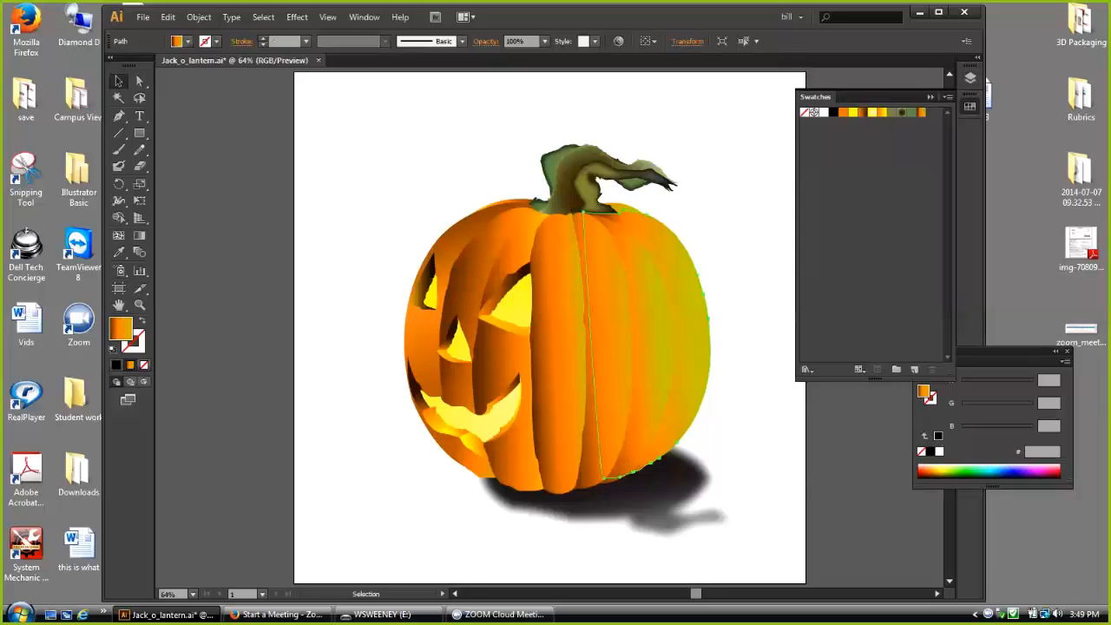
click(469, 238)
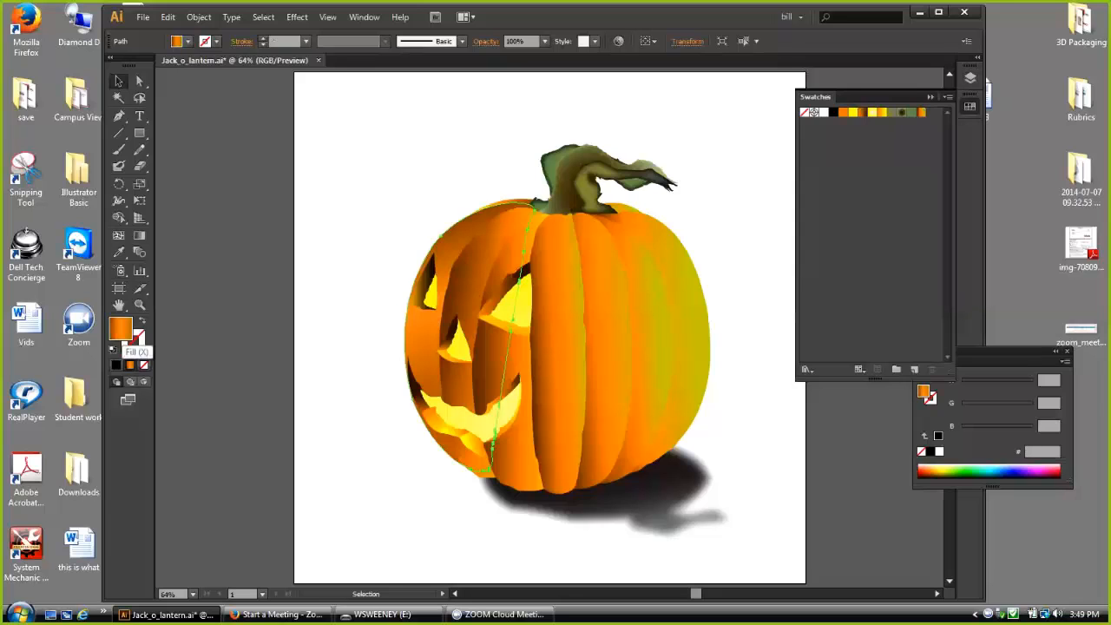
drag(121, 329, 930, 113)
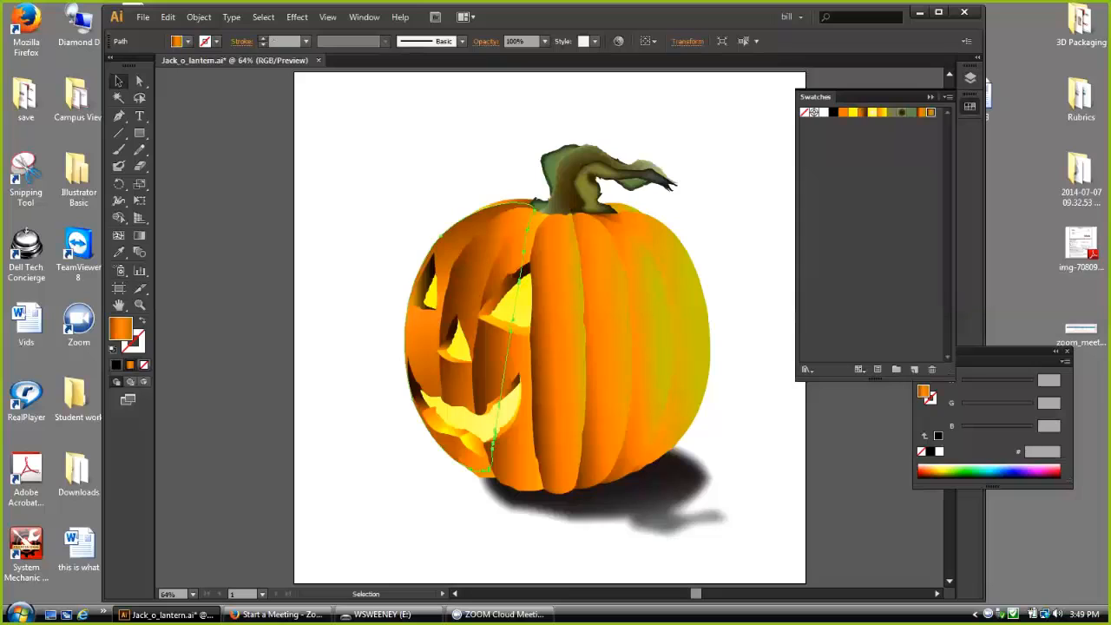
key(ctrl+shift+a)
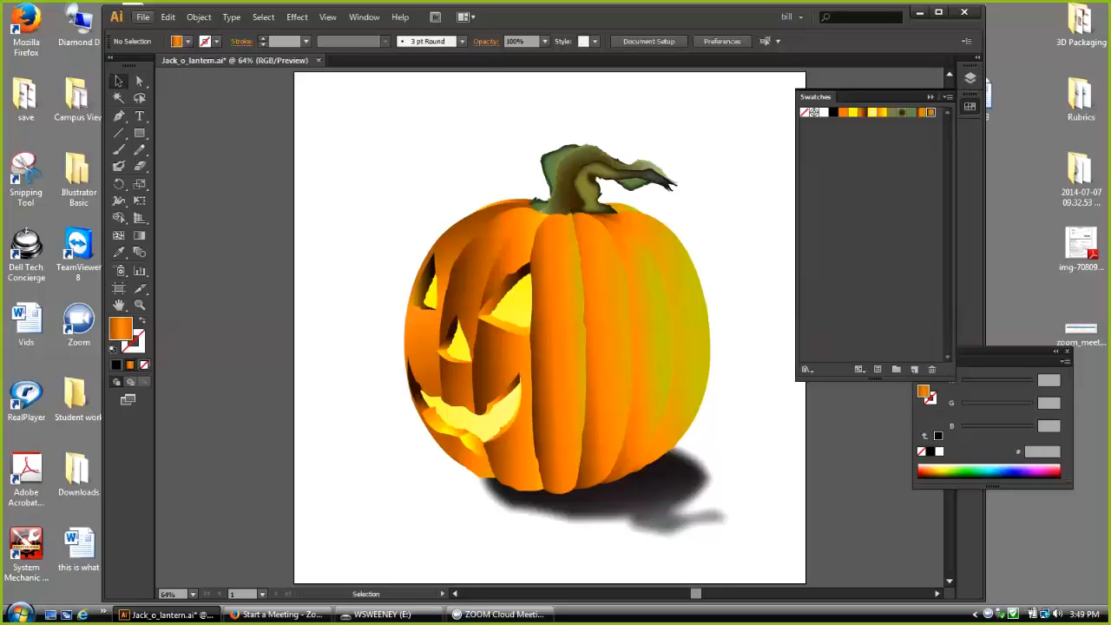
Step: Create a new 960 x 560 RGB document, Untitled-1, with one artboard and units in inches
click(142, 16)
click(142, 16)
key(ctrl+n)
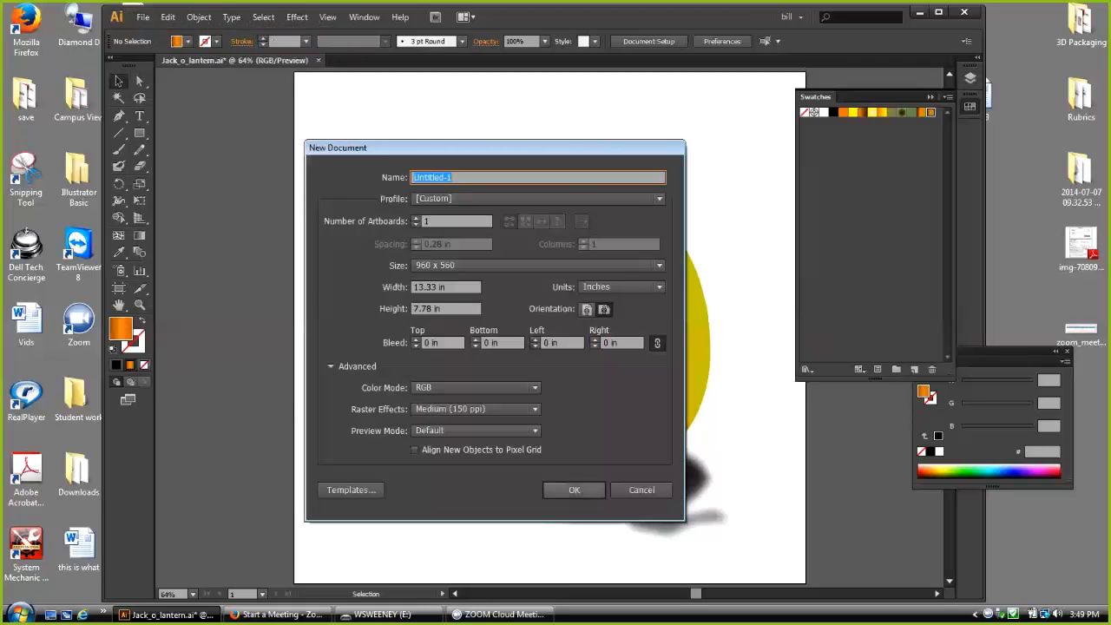
click(572, 490)
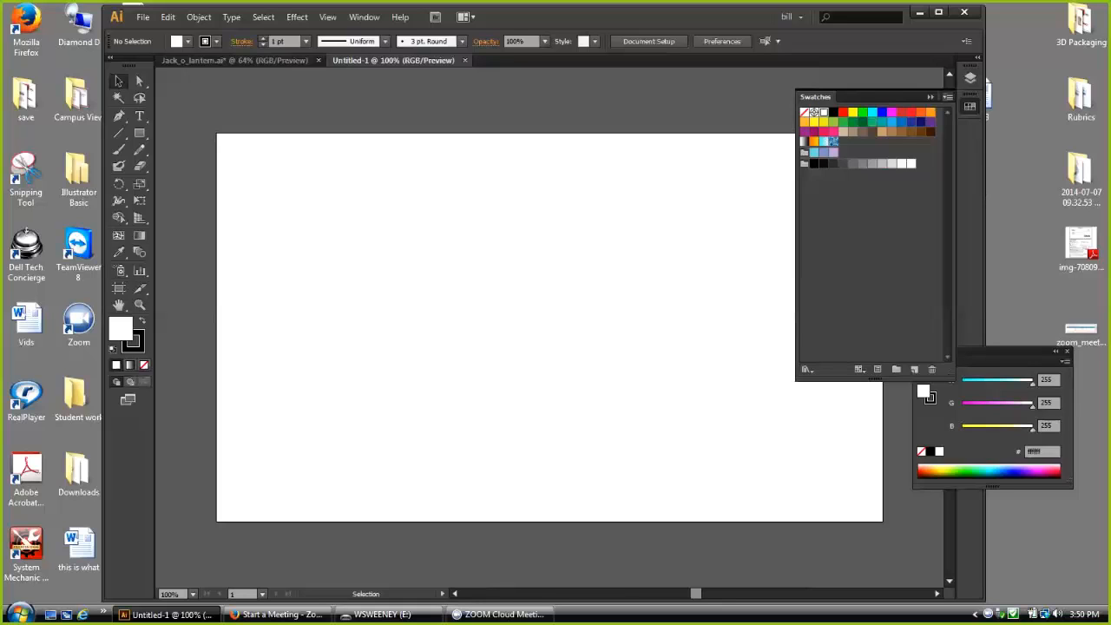
Step: Delete all unused swatches and the leftover color group from the new document
click(947, 96)
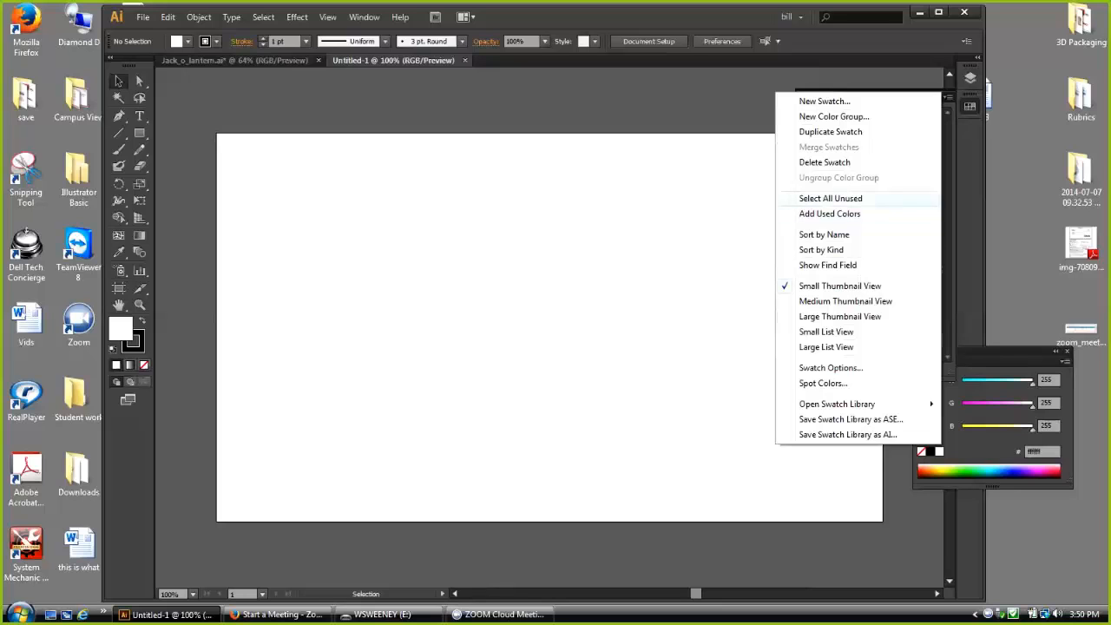
click(830, 198)
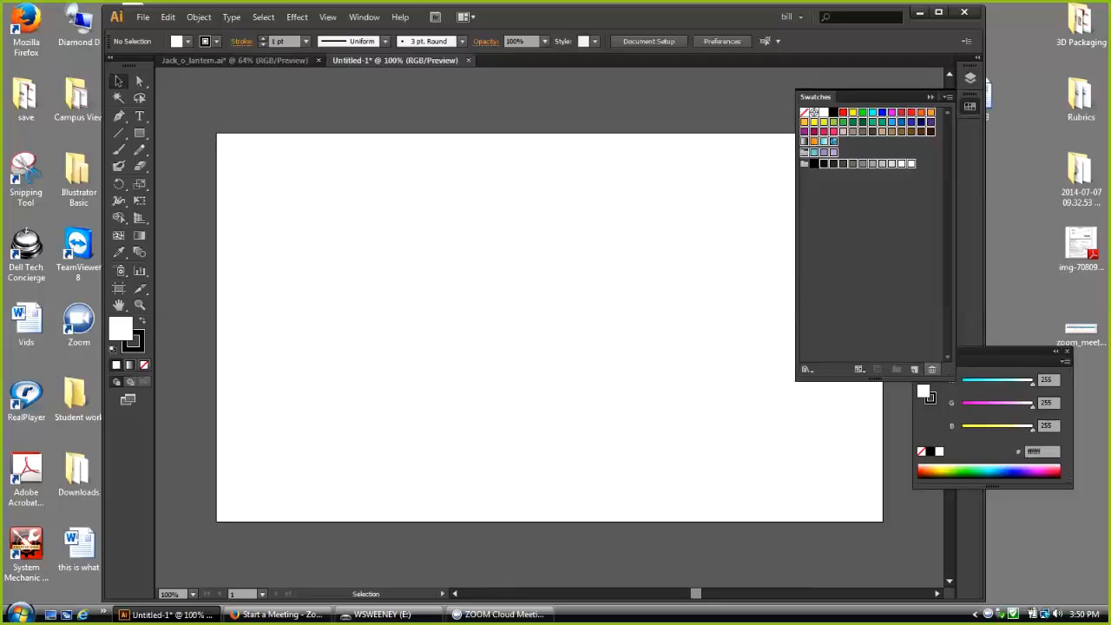
click(932, 369)
key(Return)
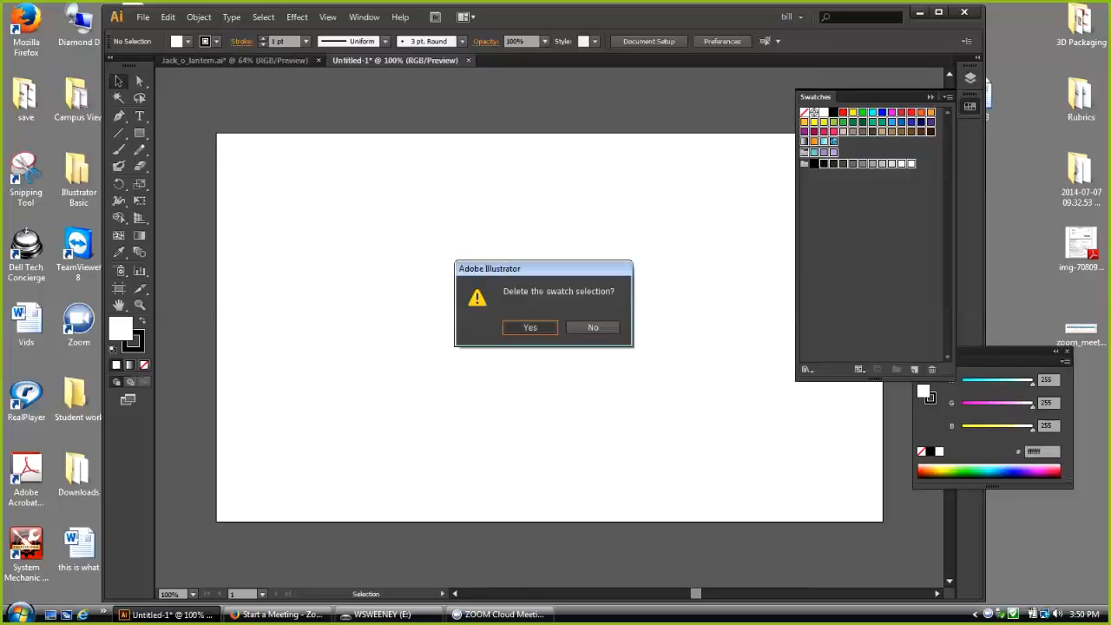
click(803, 123)
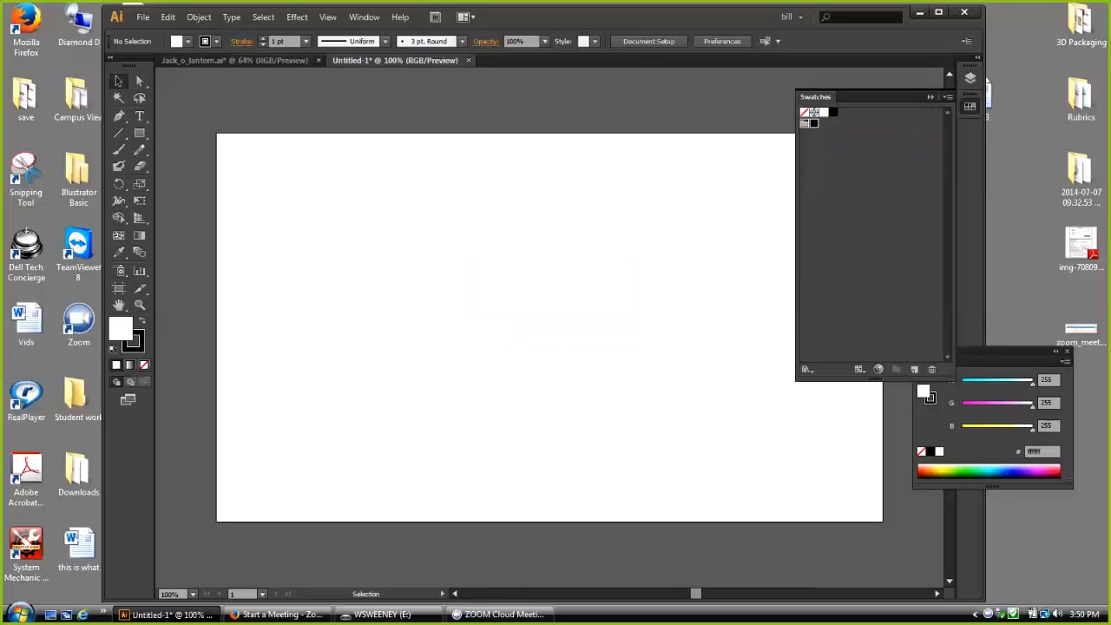
click(932, 368)
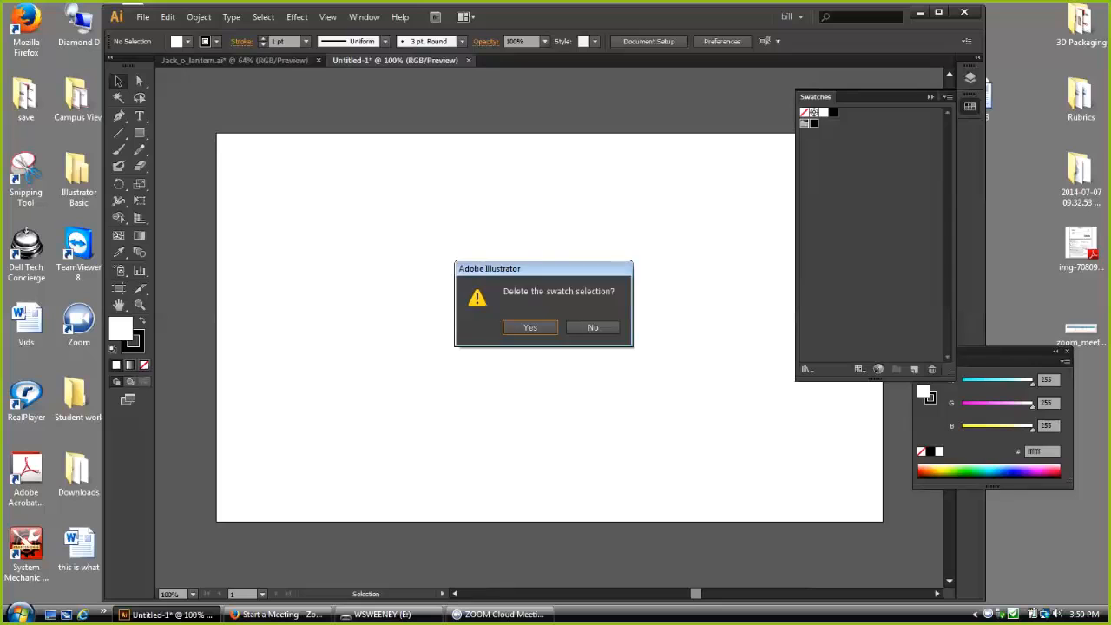
key(Return)
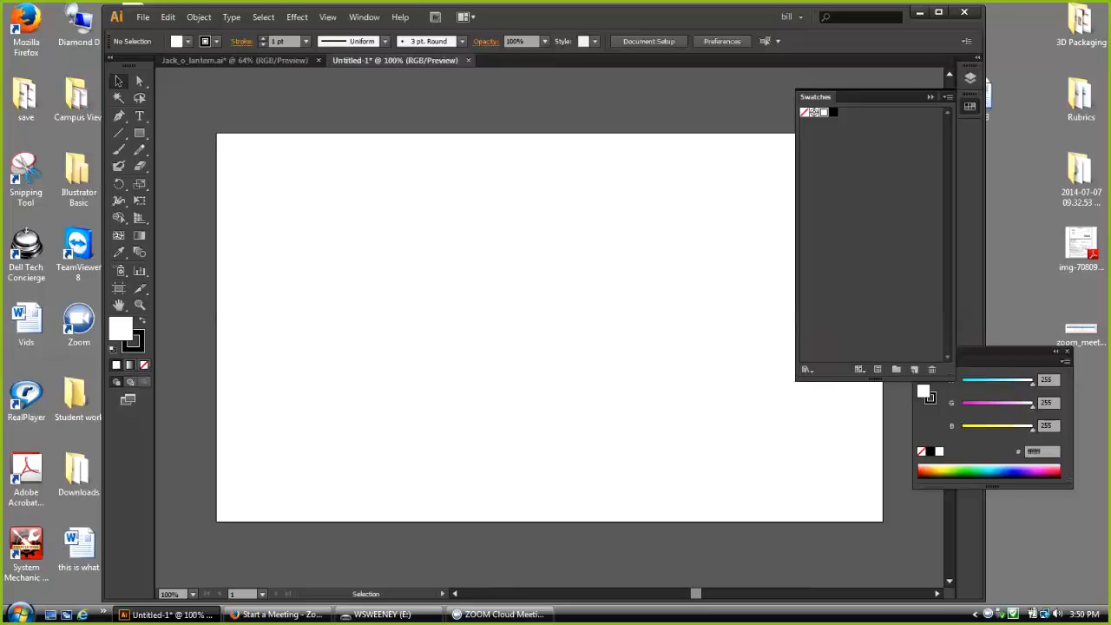
Step: Close the Untitled-1 document without saving its changes
click(468, 60)
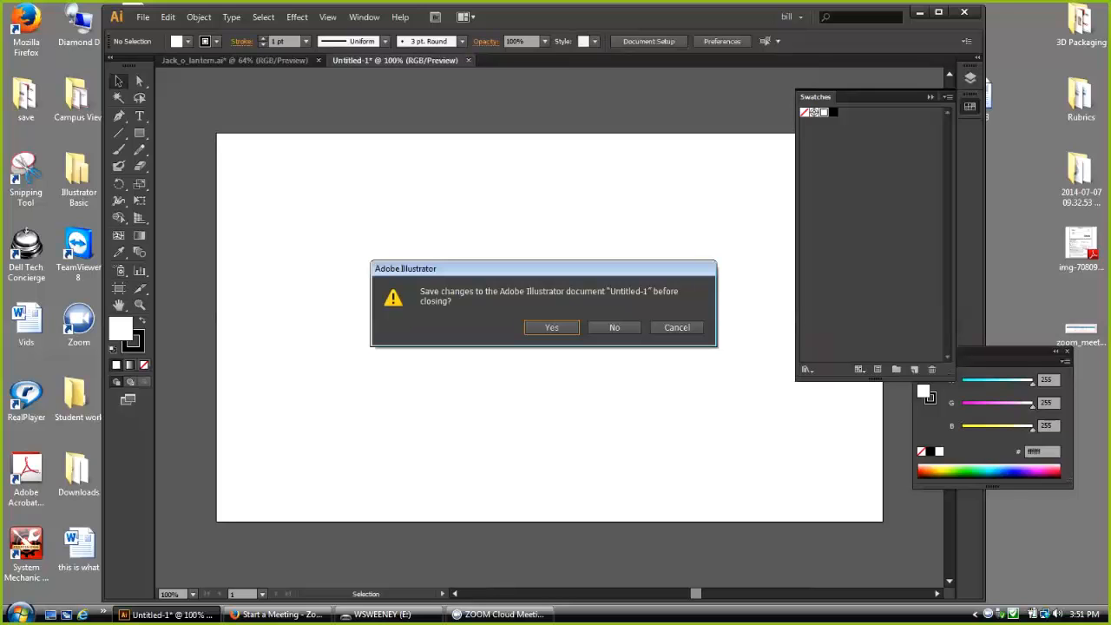
click(613, 327)
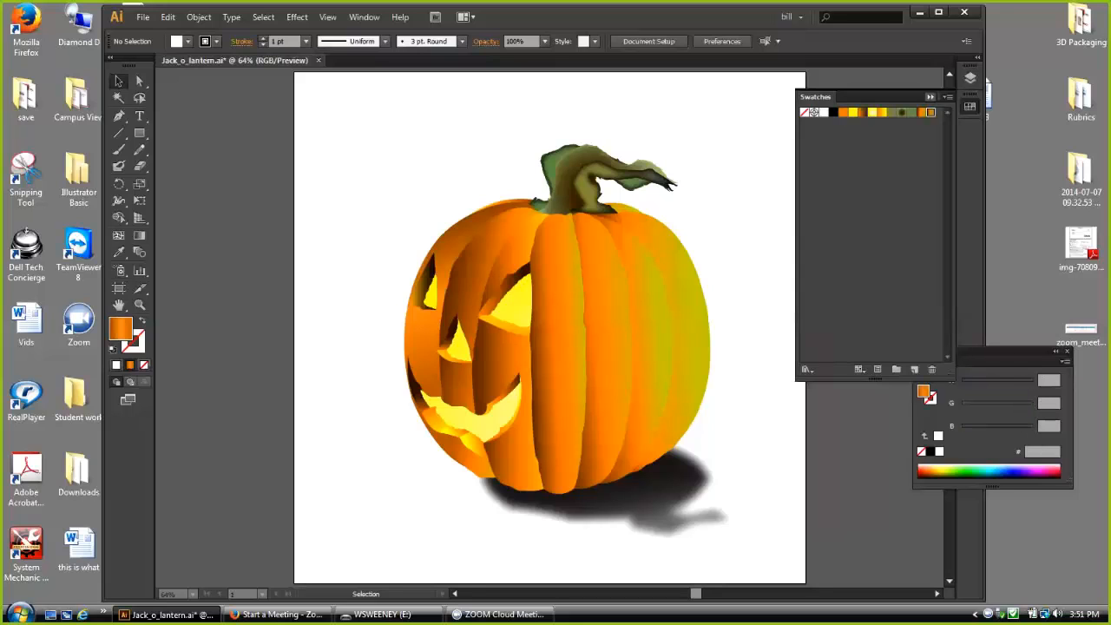
Step: Bring back the layers list, select the whole jack-o'-lantern including its stem and shadow, and group the artwork
click(930, 97)
click(969, 77)
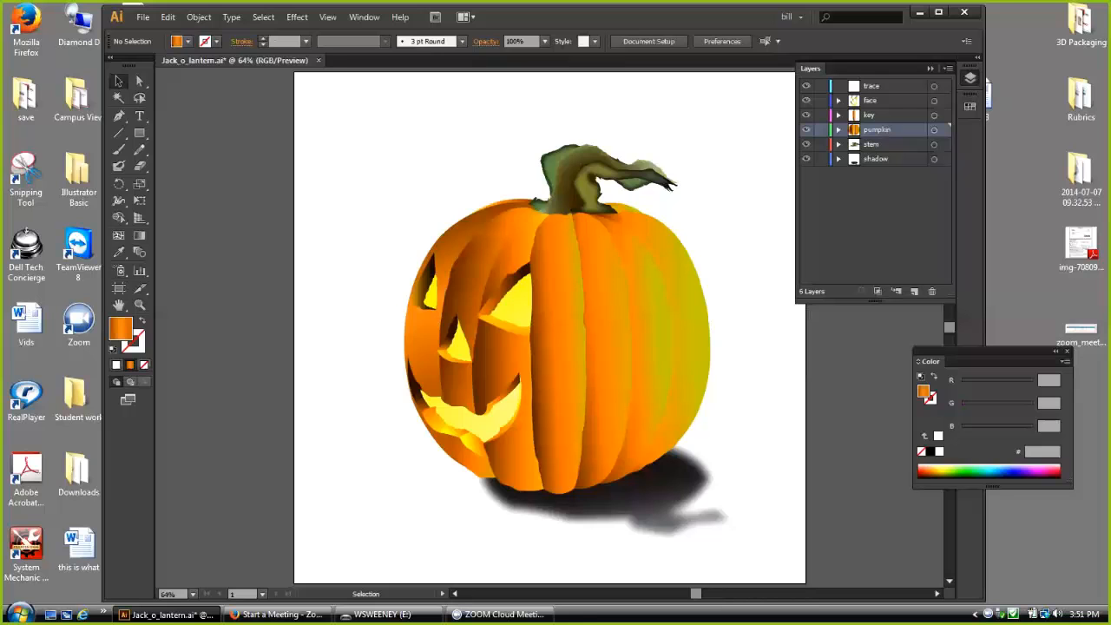
drag(358, 115, 713, 516)
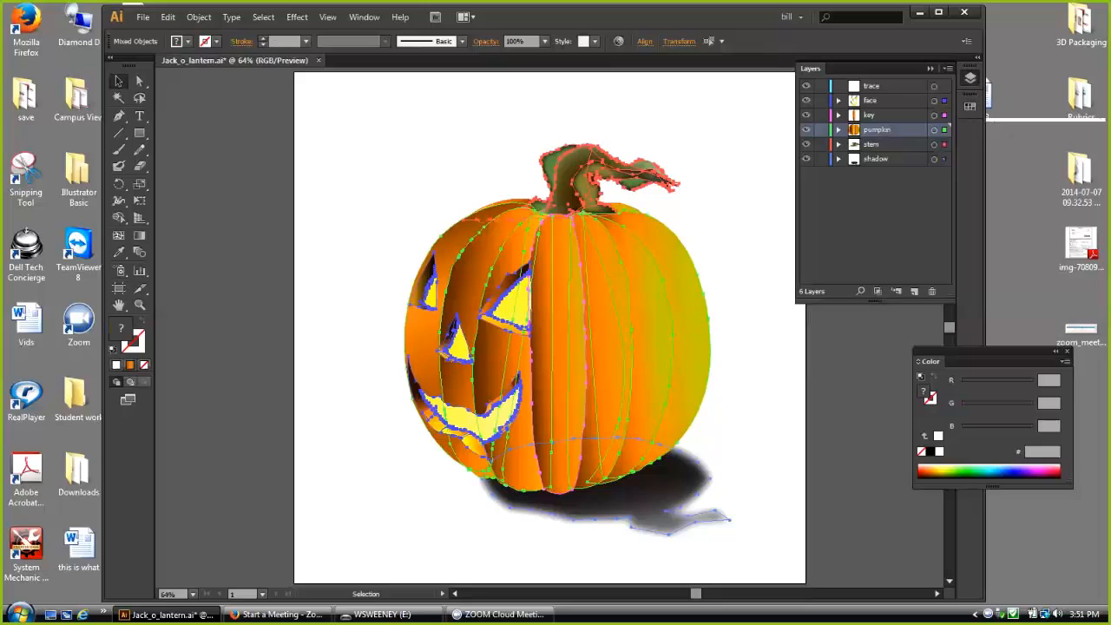
click(198, 17)
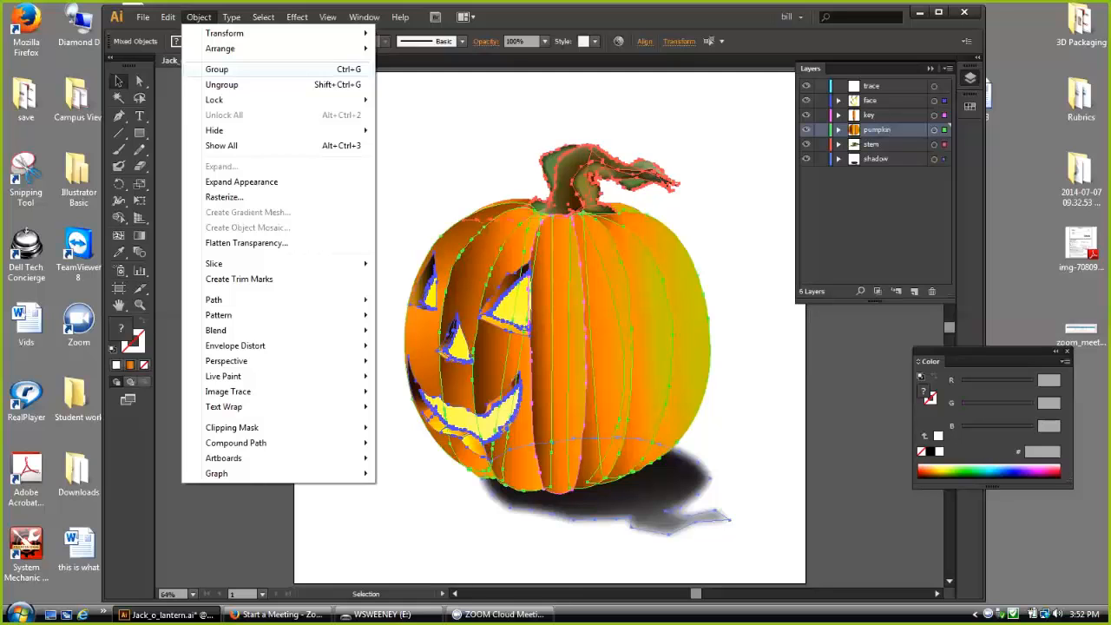
click(217, 68)
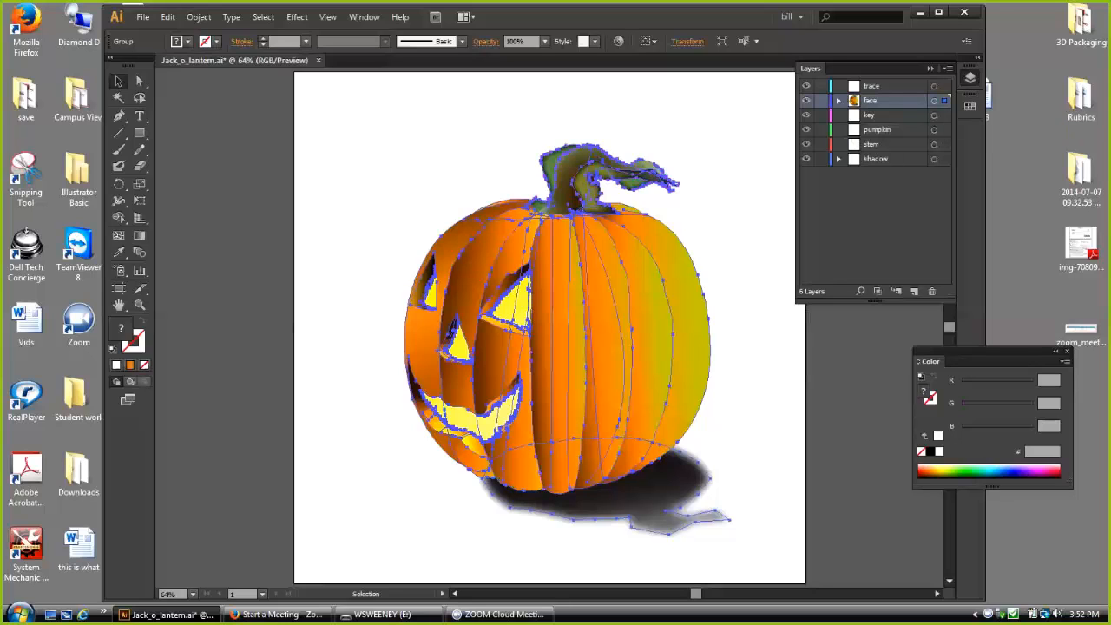
Step: Move the grouped artwork from the face layer to the trace layer, and place the trace layer below the shadow layer
drag(944, 100, 944, 86)
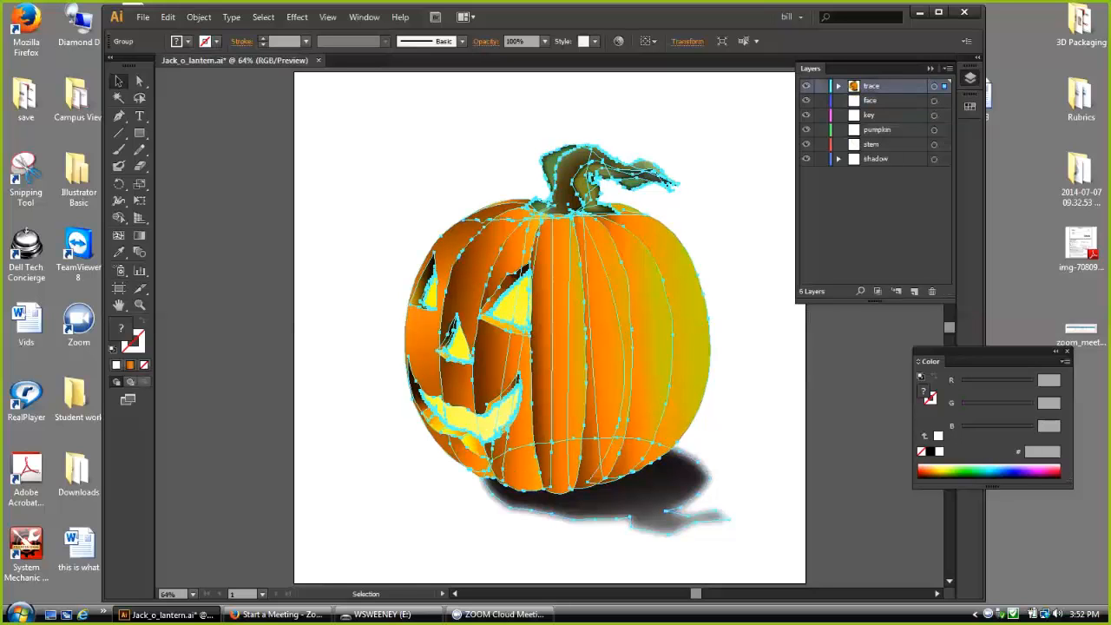
drag(893, 86, 893, 165)
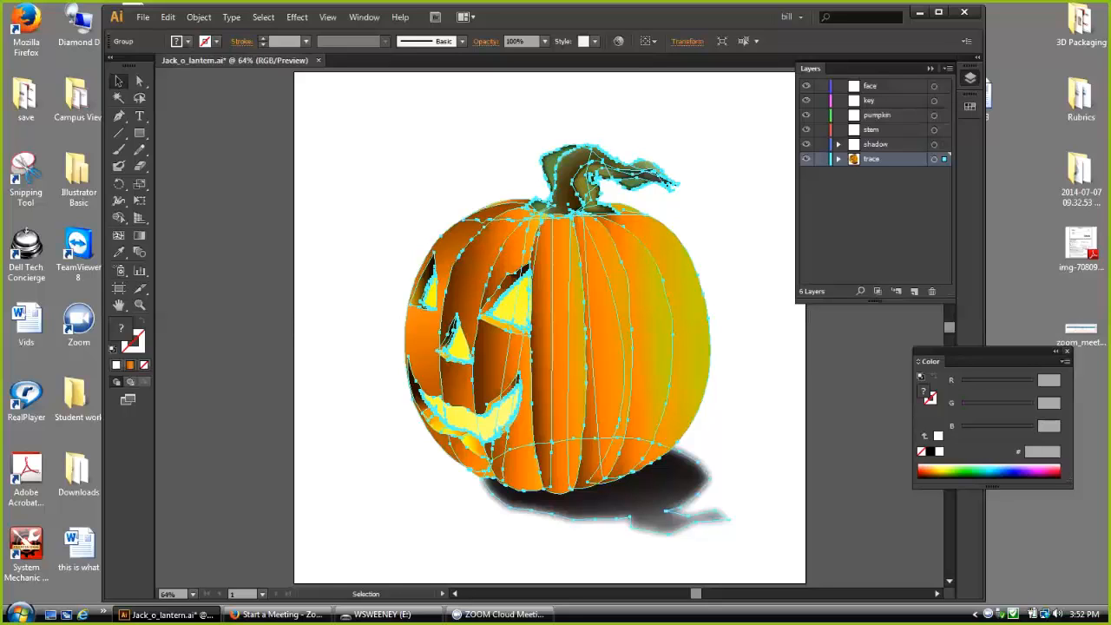
Step: Close the Color panel, display the Transparency settings, and reduce the grouped jack-o'-lantern's opacity to 50%
click(1066, 351)
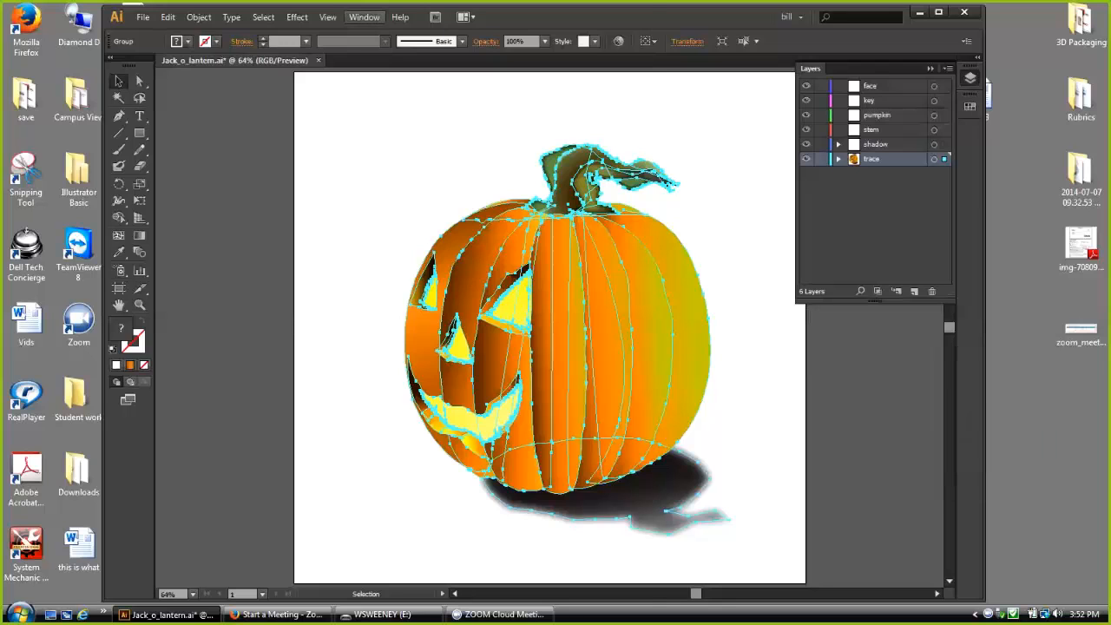
click(364, 16)
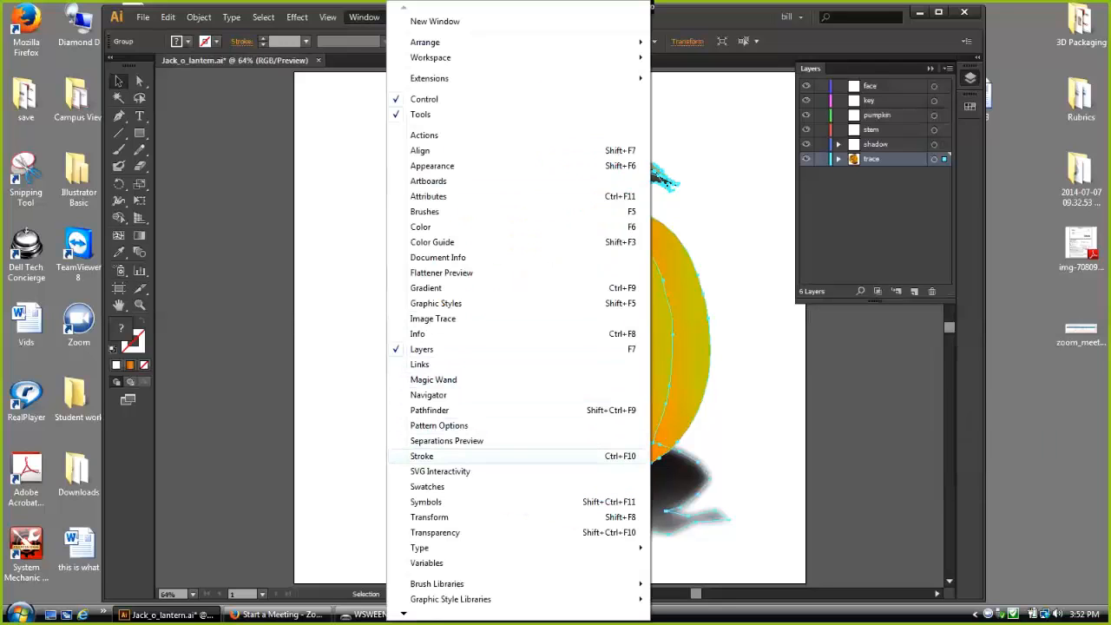
click(435, 532)
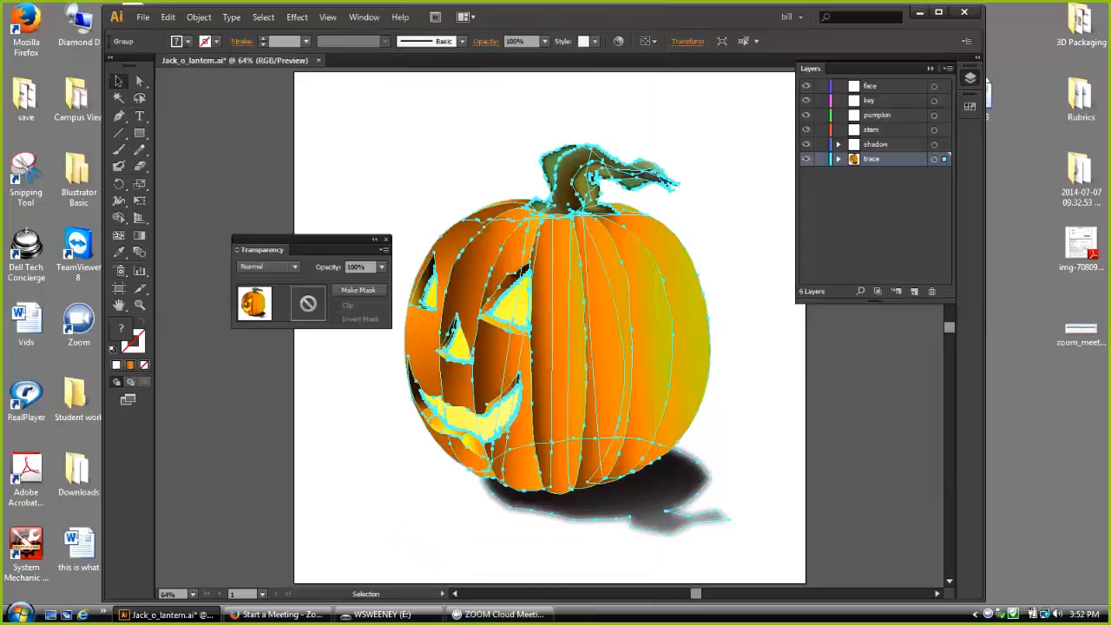
drag(277, 249, 717, 113)
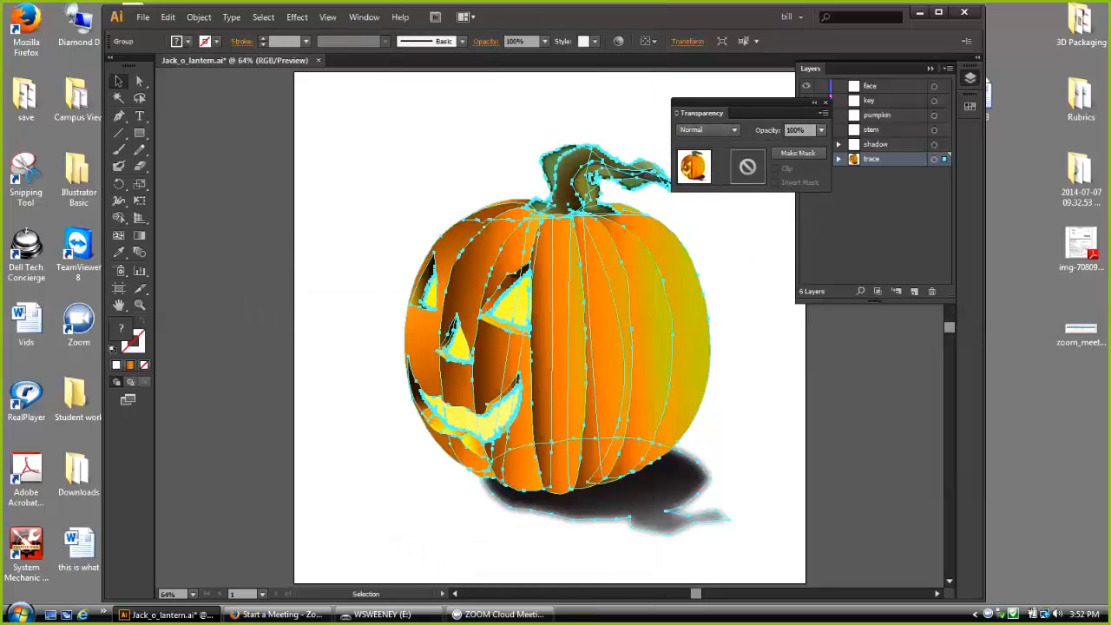
click(820, 129)
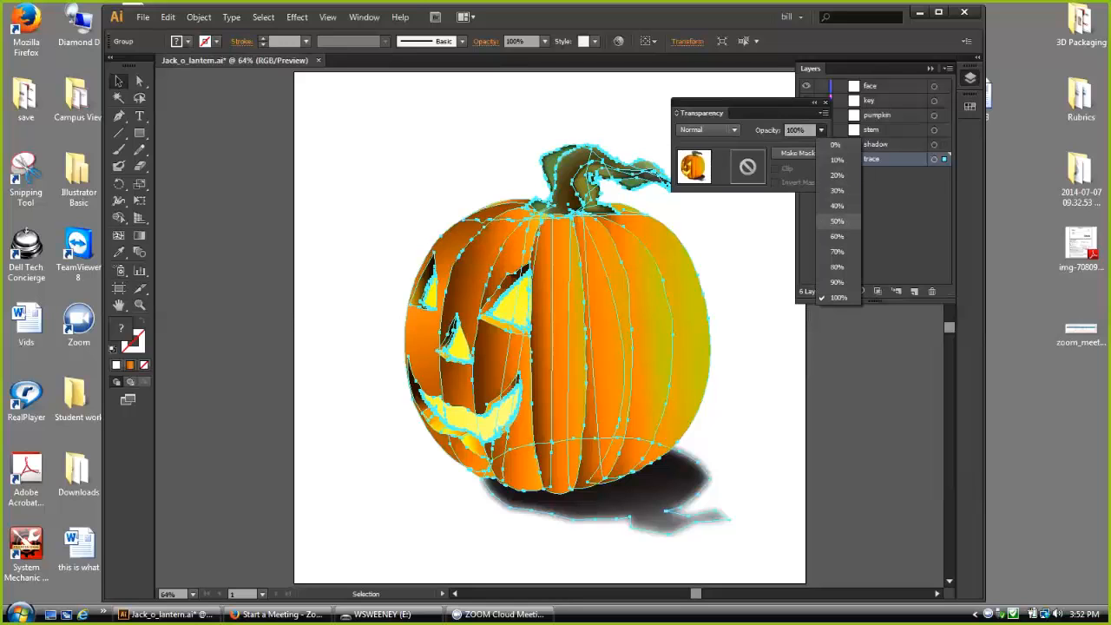
click(836, 221)
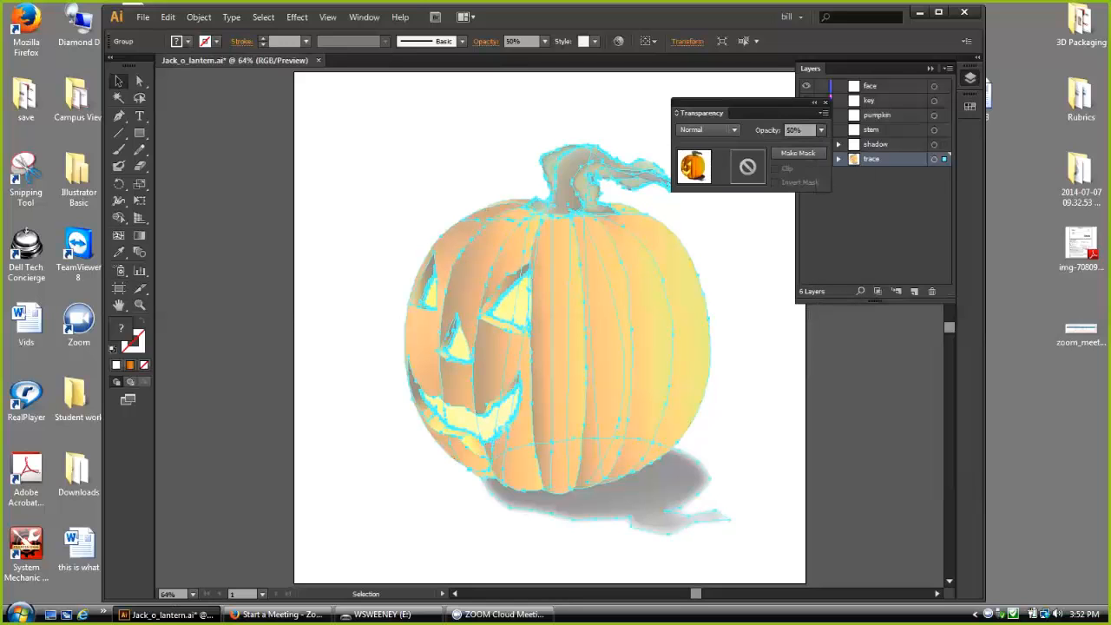
Step: Deselect the faded artwork and dock the Transparency panel with the other collapsed panels
drag(703, 113, 234, 109)
key(ctrl+shift+a)
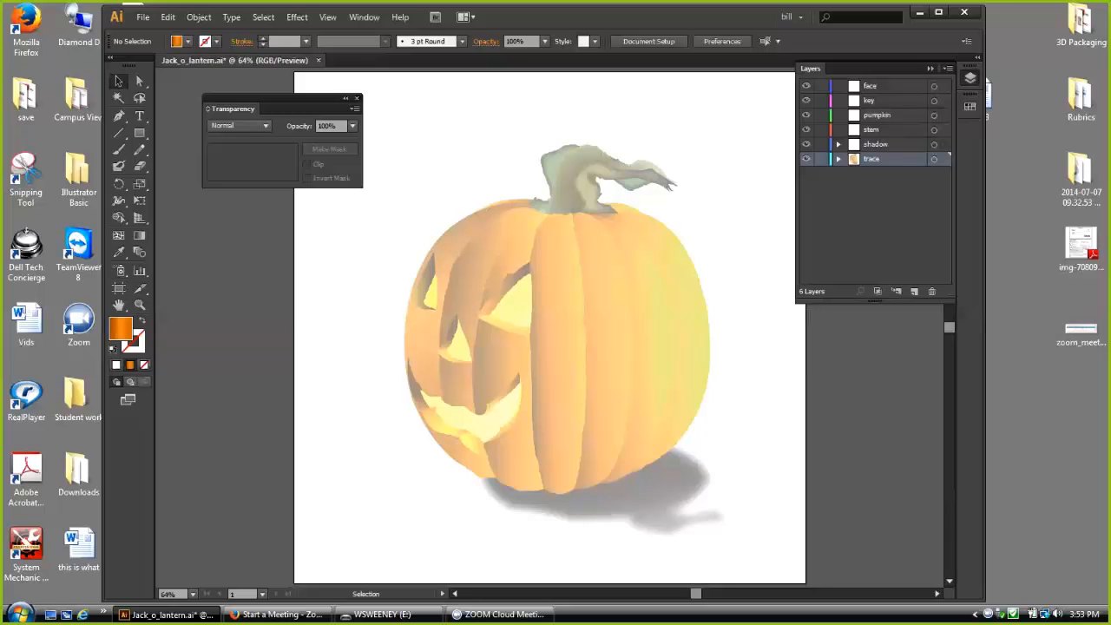
drag(278, 108, 970, 134)
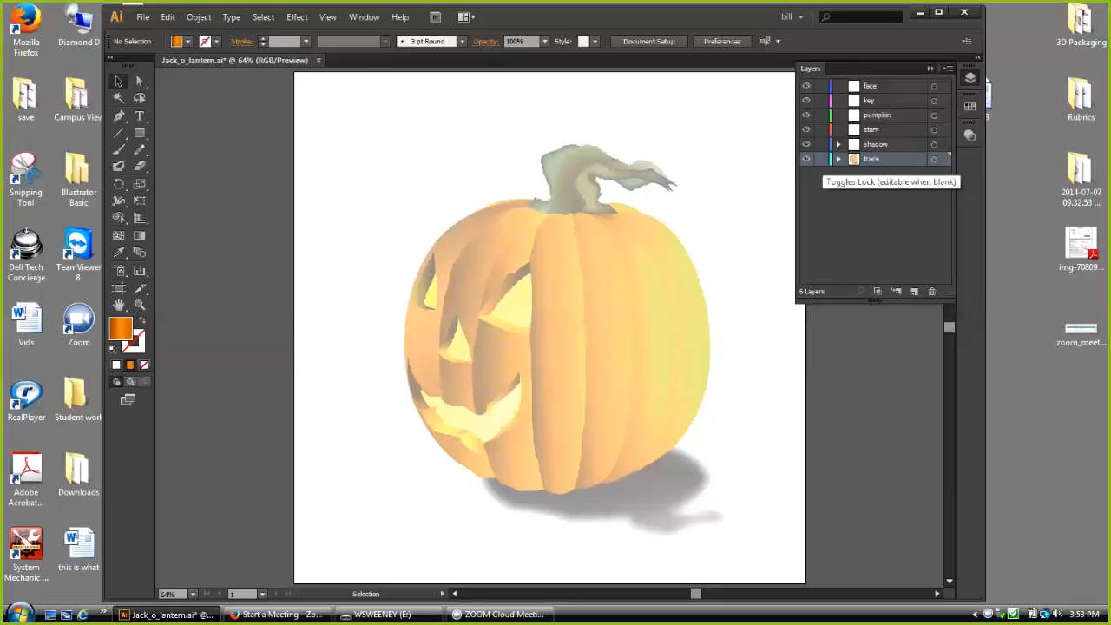
Step: Test selecting the jack-o'-lantern with the trace layer unlocked, and lock the trace layer
click(821, 159)
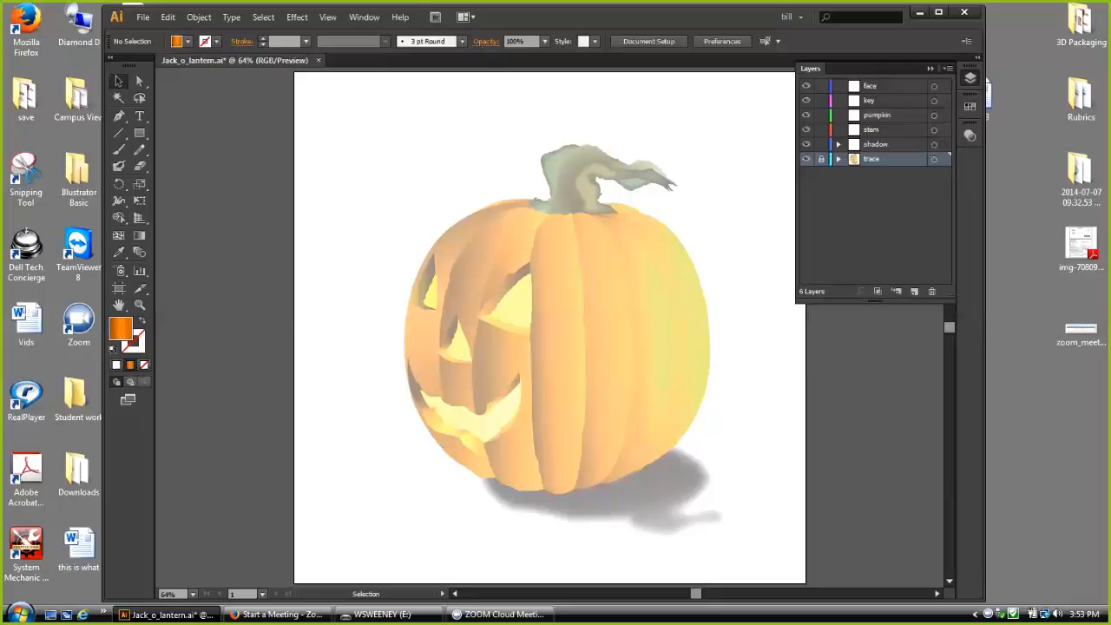
click(821, 159)
drag(473, 143, 657, 338)
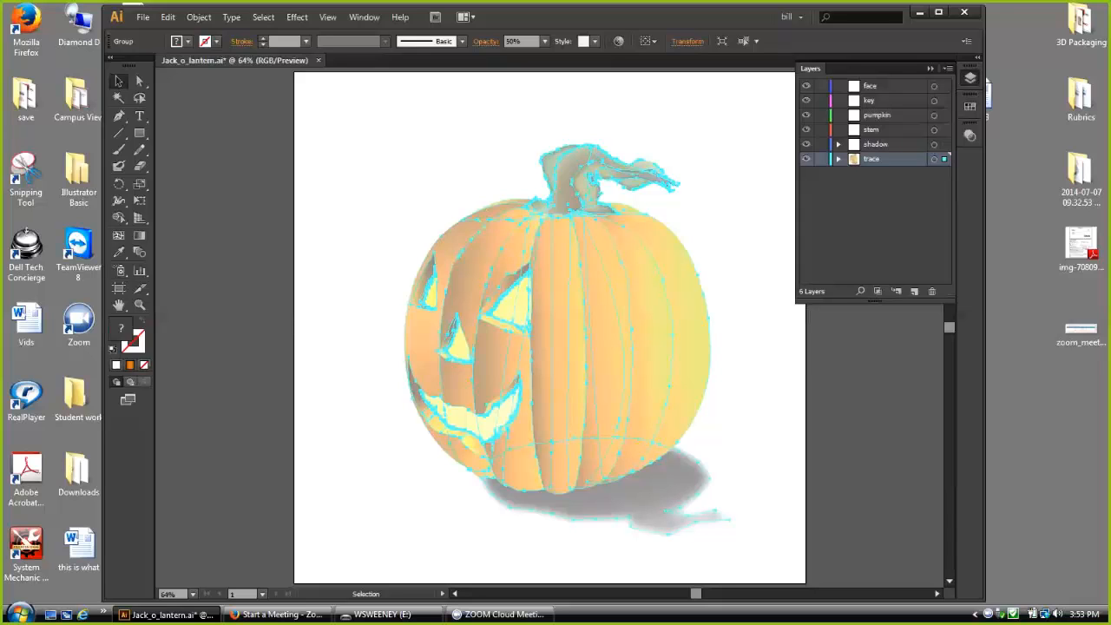
click(821, 159)
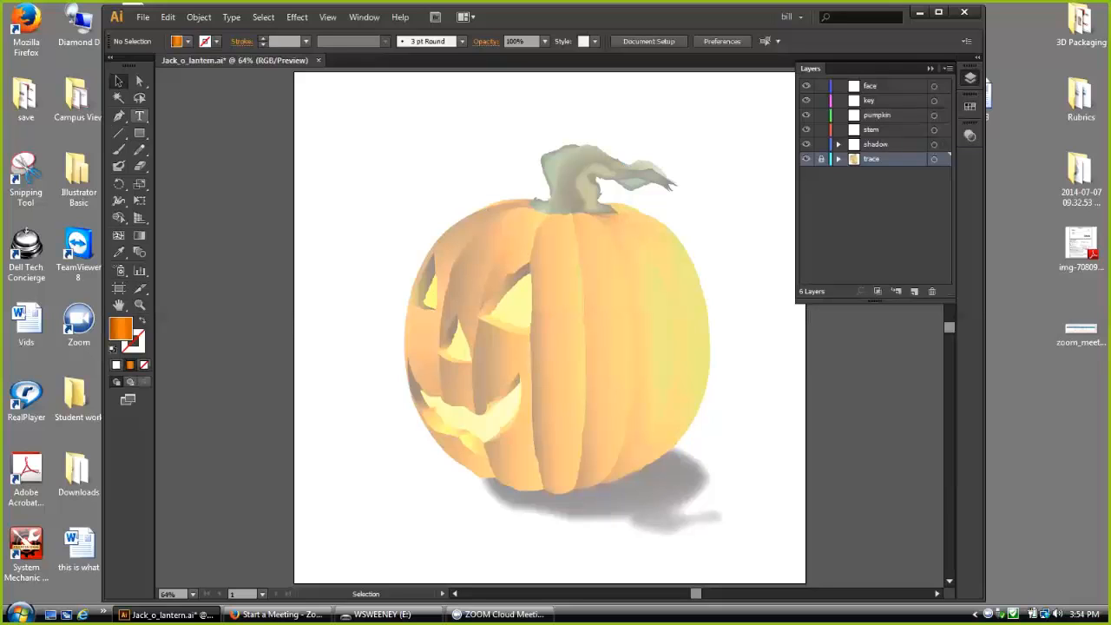
Step: Tear off the Pen tools as a floating palette beside the layers list, and make the key layer active
click(119, 116)
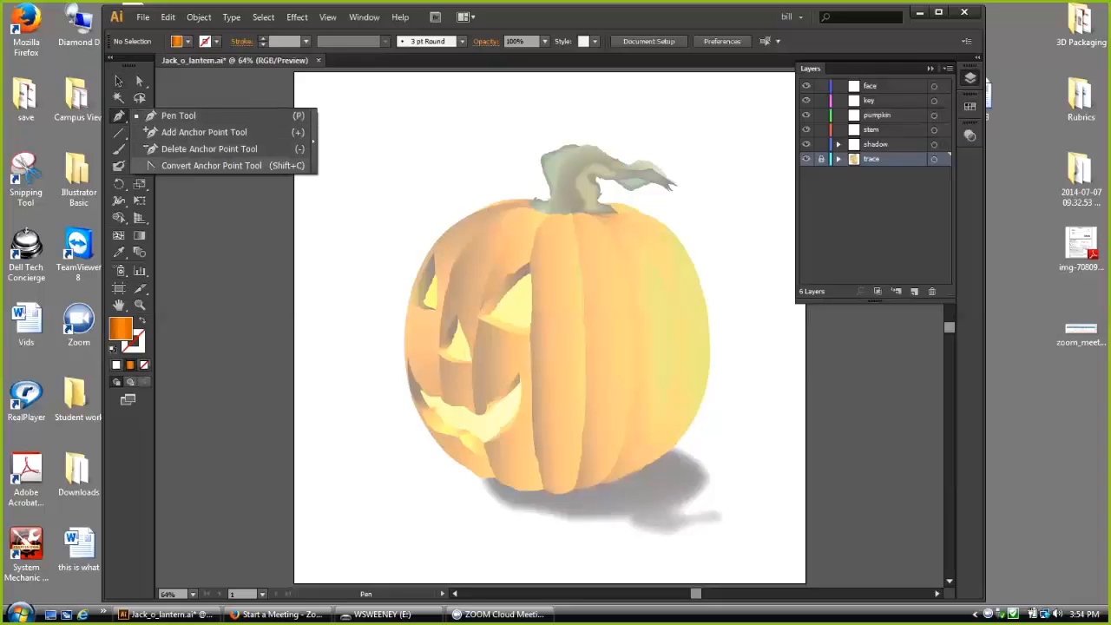
click(312, 140)
drag(169, 124, 707, 110)
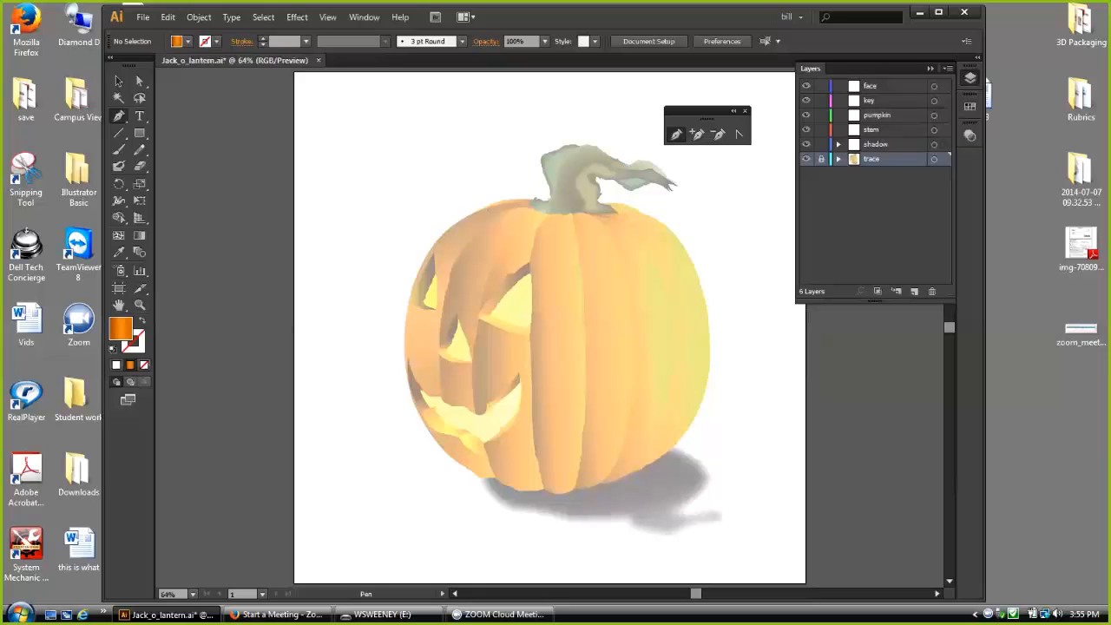
click(885, 101)
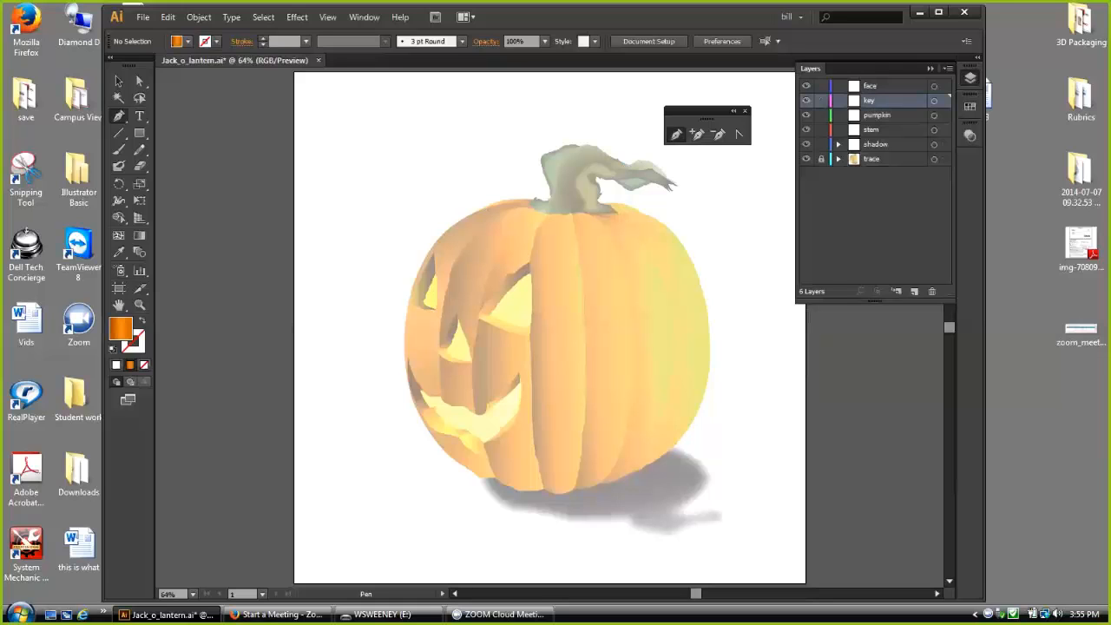
drag(705, 111, 722, 97)
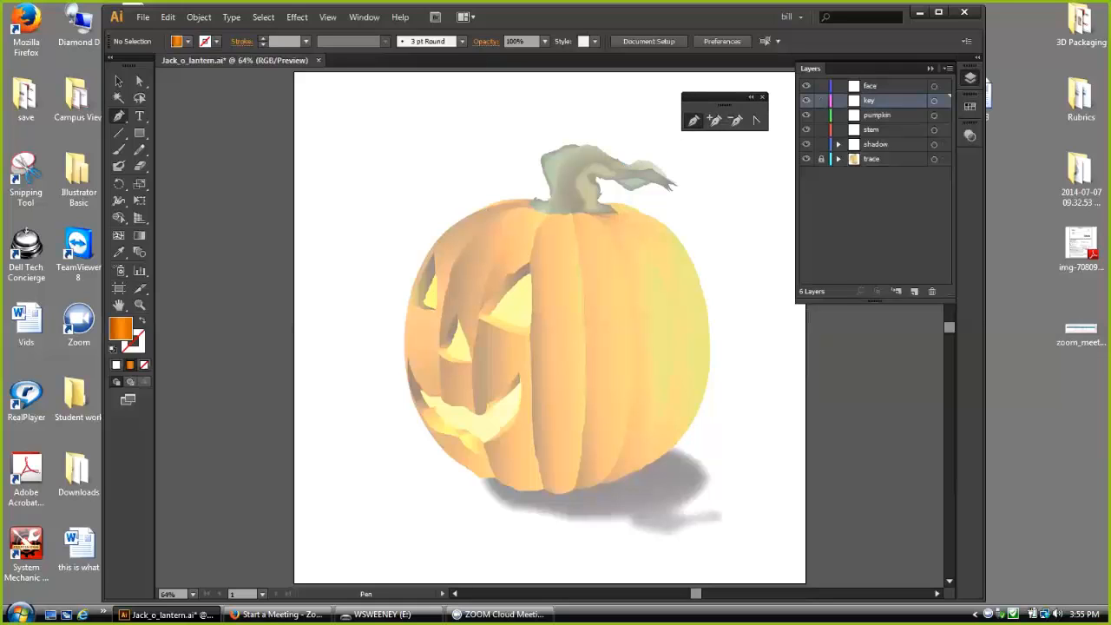
Step: Examine the template's paths in Outline view, and return to Preview
click(327, 17)
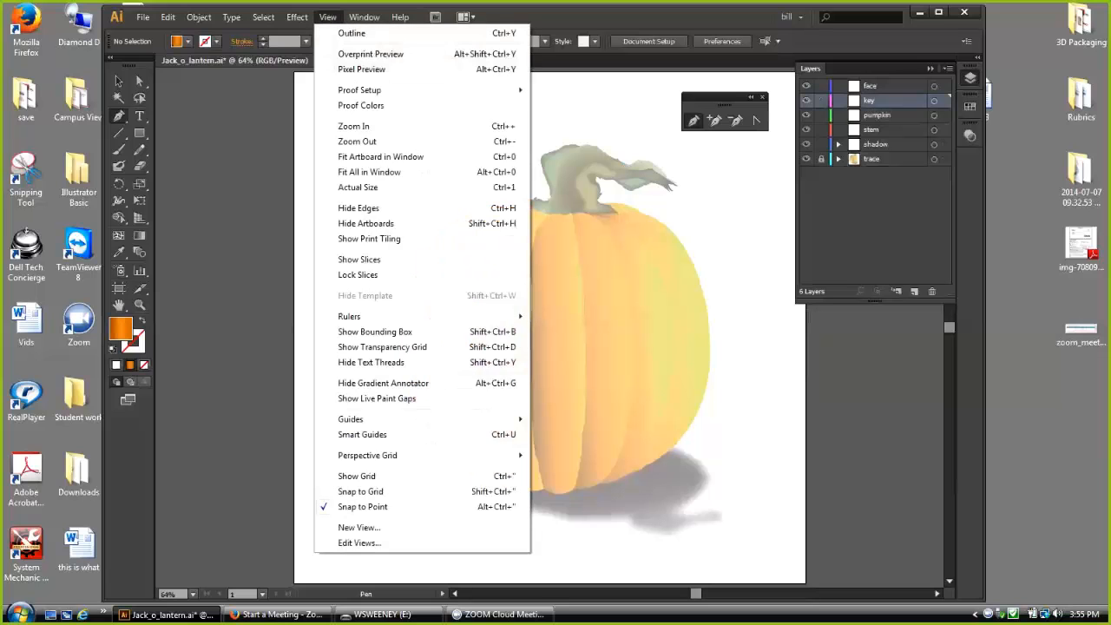
click(352, 33)
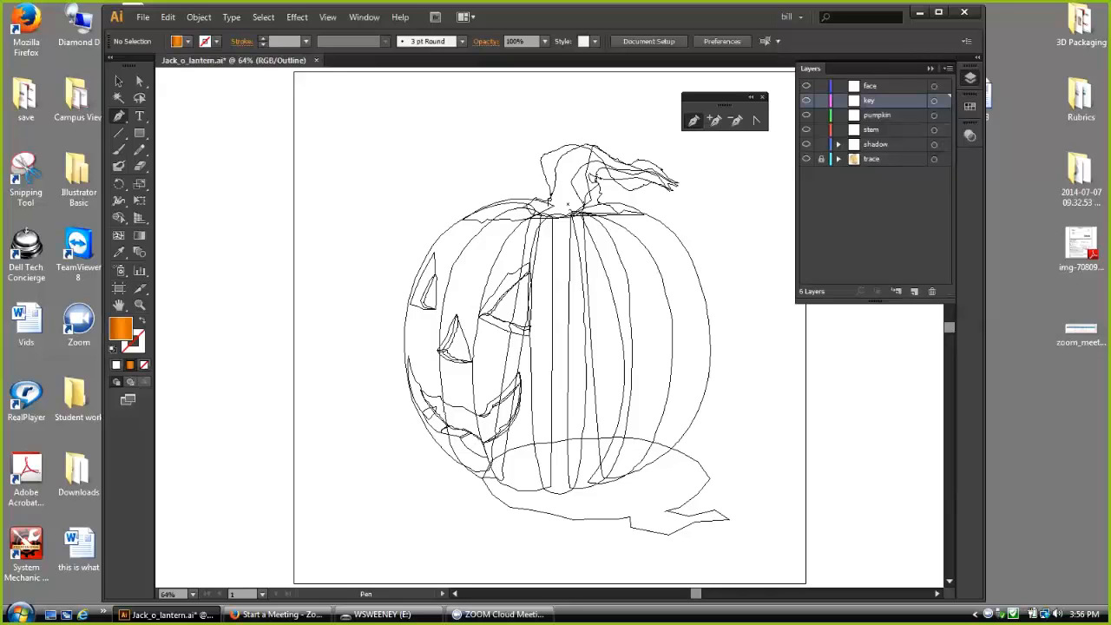
click(327, 17)
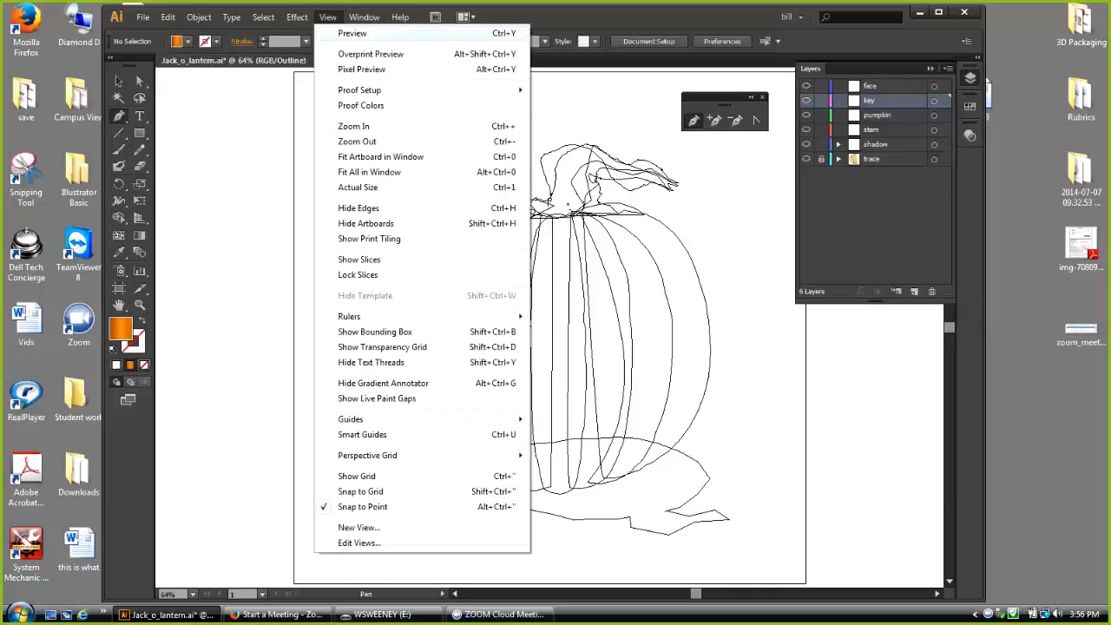
click(352, 33)
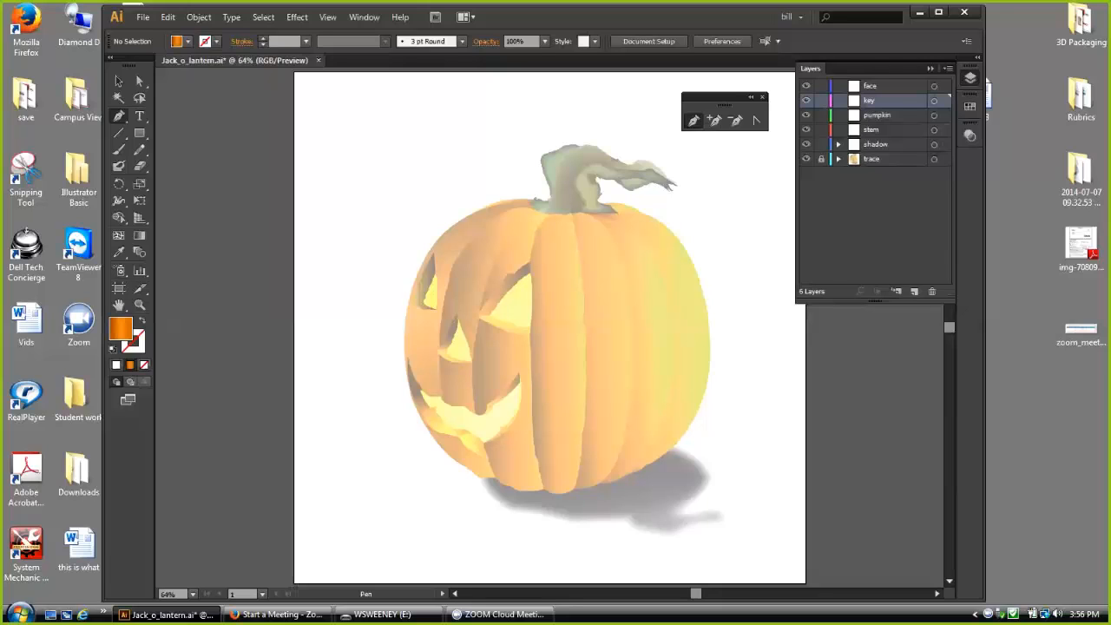
Step: Trace the left edge of the pumpkin's central rib with the Pen tool, from the stem base down to the rib's bottom
click(567, 214)
drag(537, 233, 532, 257)
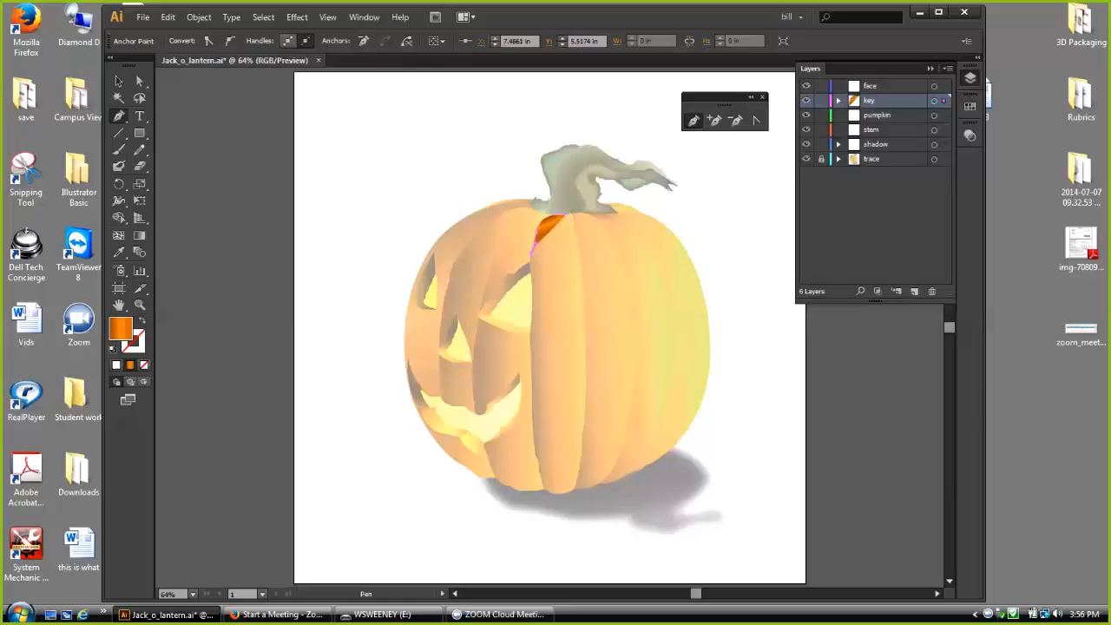
click(530, 272)
drag(528, 341, 531, 351)
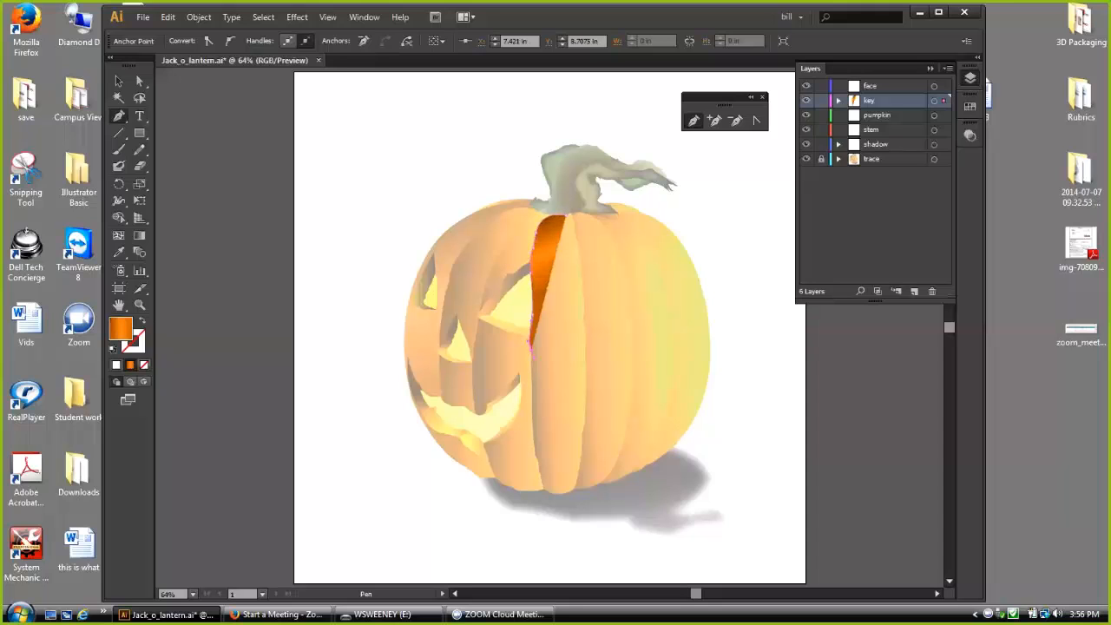
click(531, 385)
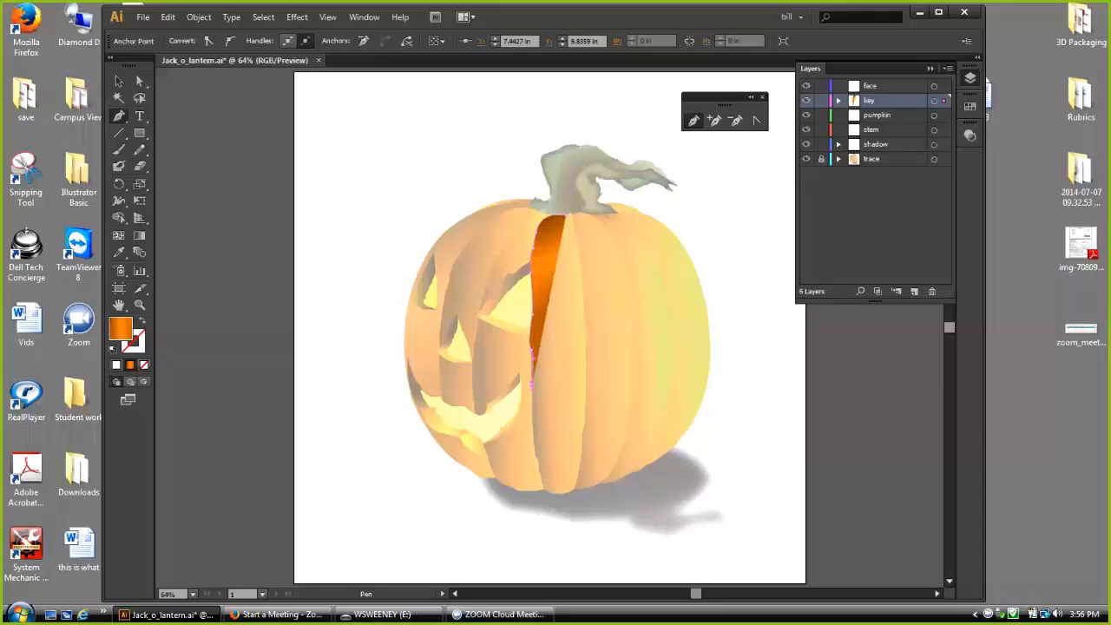
click(536, 458)
click(545, 489)
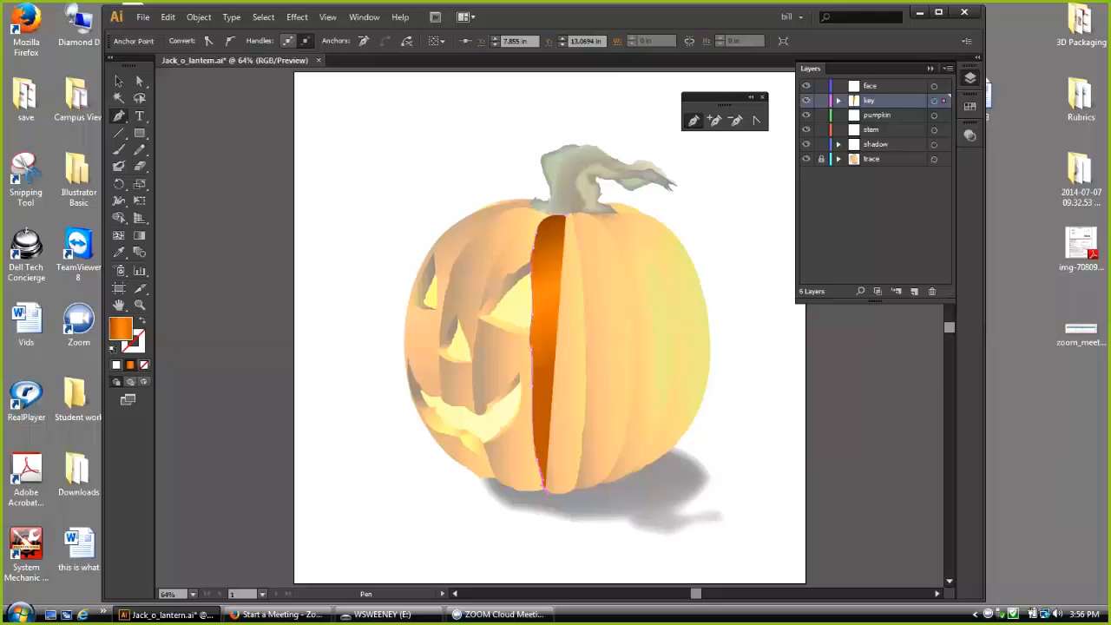
Step: Continue the path around the rib's bottom and up its right edge, and close the shape at the stem base
click(579, 483)
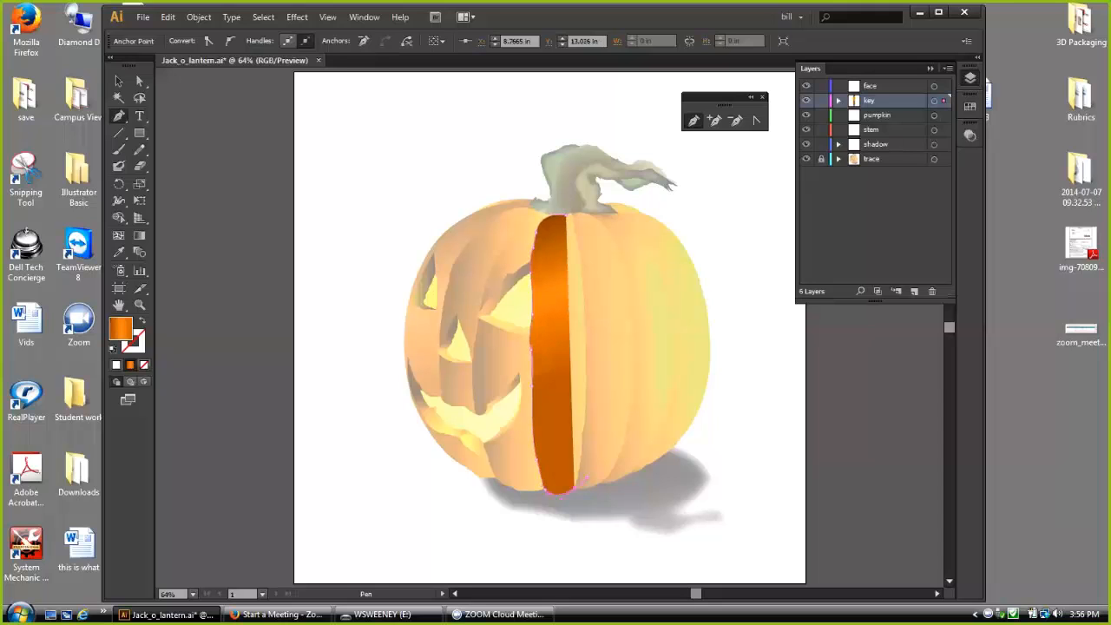
click(582, 452)
click(584, 421)
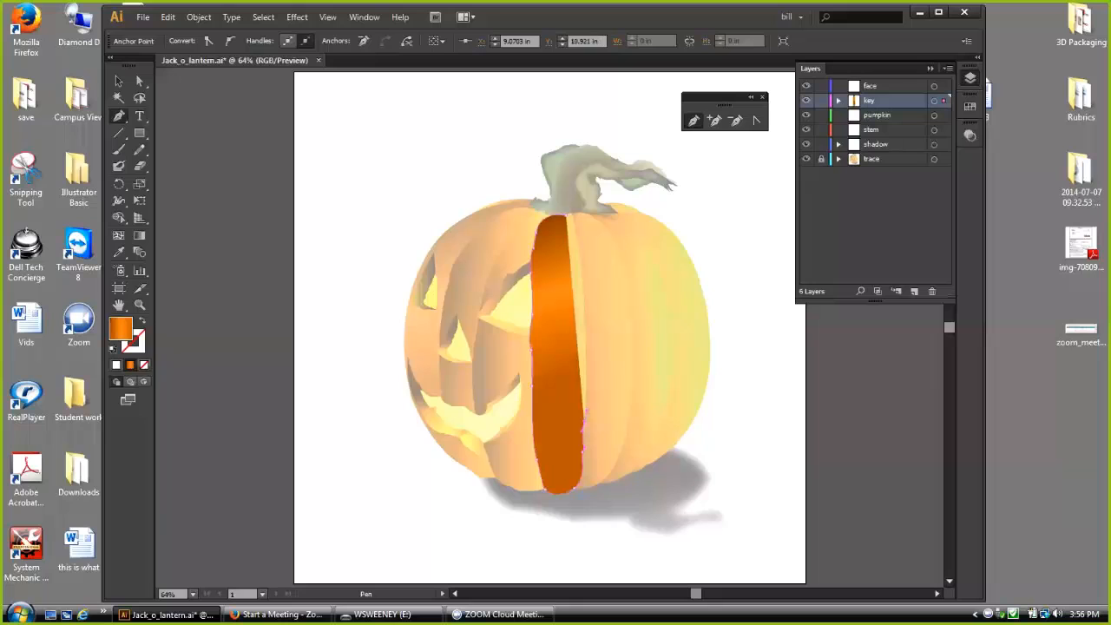
drag(586, 365, 583, 342)
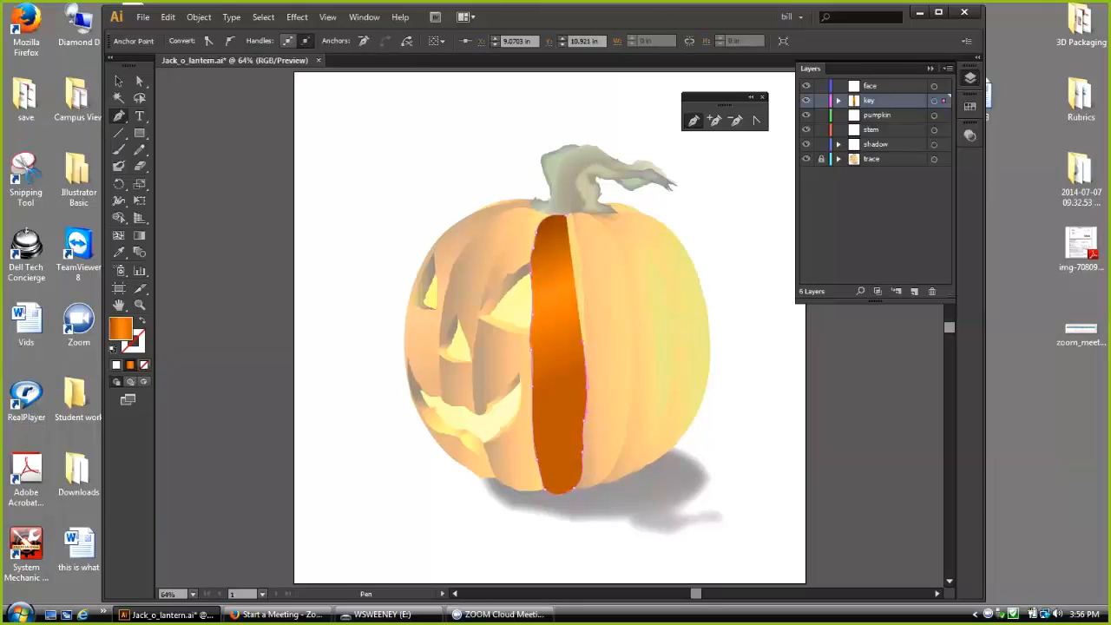
click(584, 311)
drag(581, 300, 581, 295)
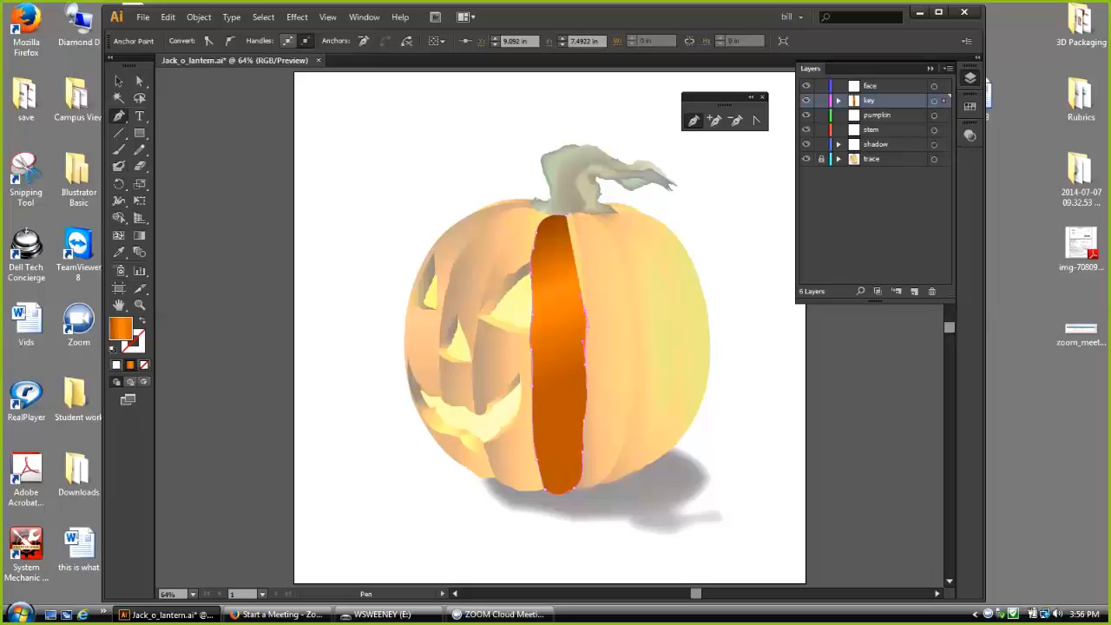
key(alt+m)
key(Return)
click(581, 265)
drag(580, 265, 578, 250)
click(571, 211)
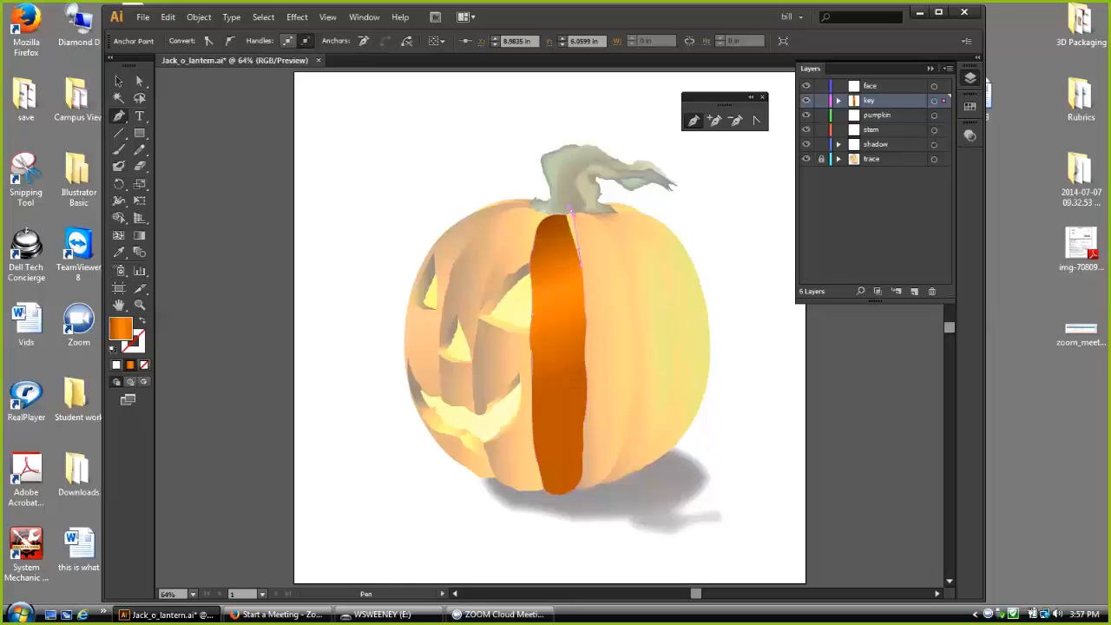
drag(571, 211, 568, 208)
click(538, 212)
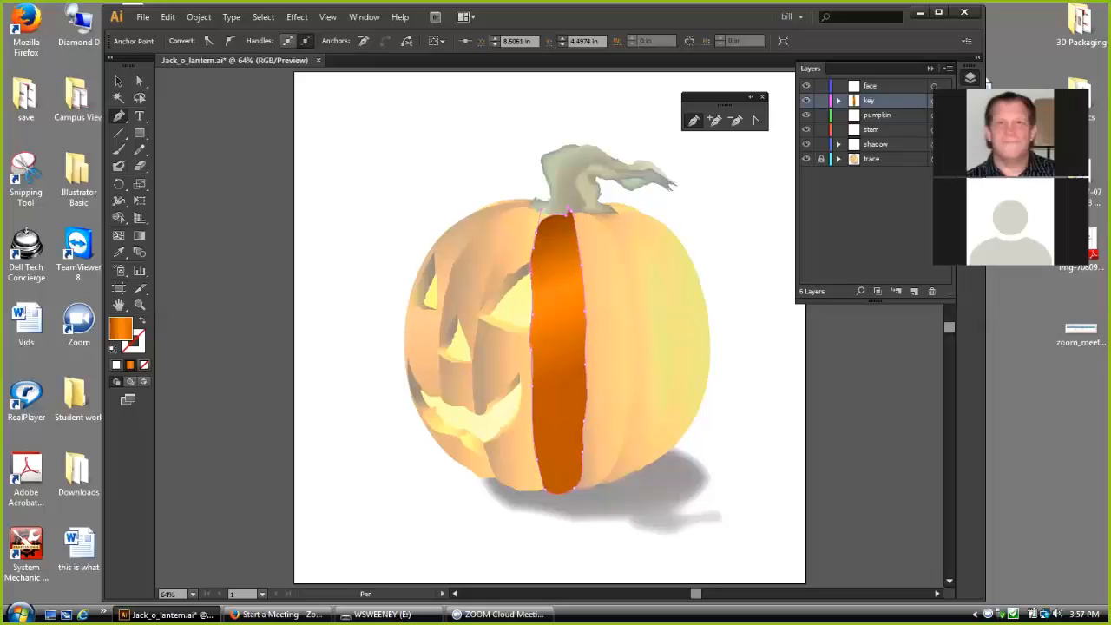
Step: Adjust the direction handle of the anchor at the traced rib's top right corner with Direct Selection, and deselect the path
key(v)
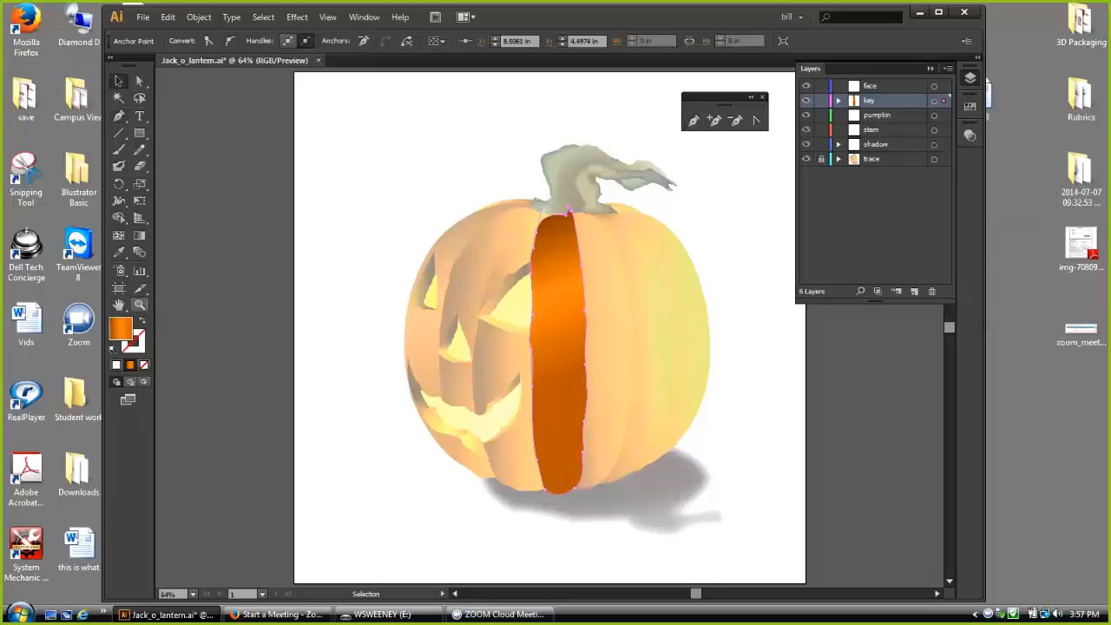
key(z)
drag(528, 167, 604, 245)
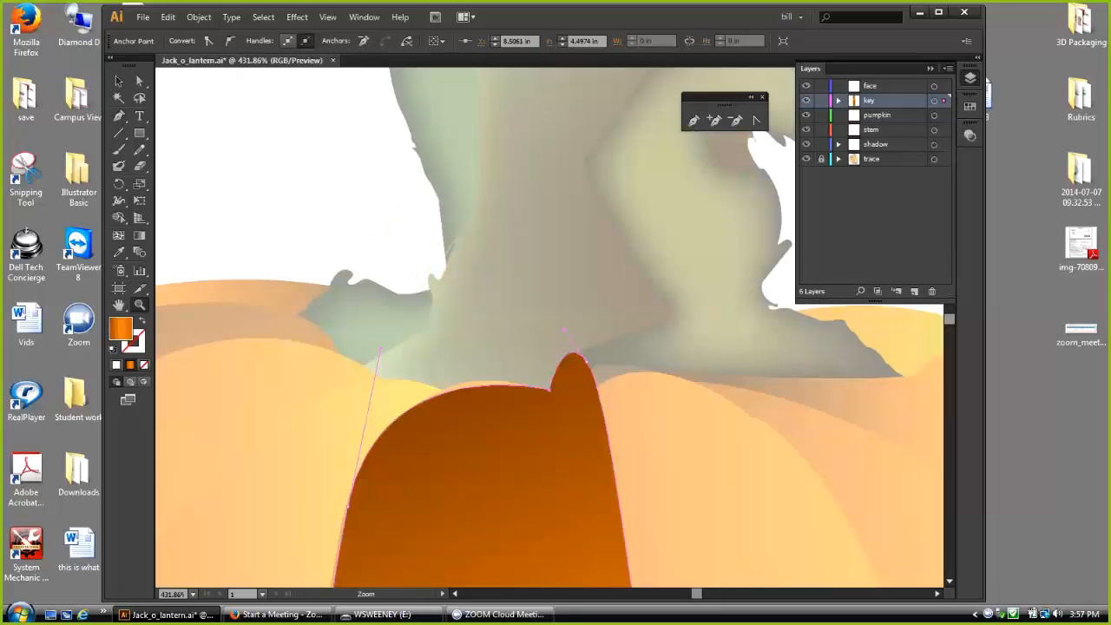
key(a)
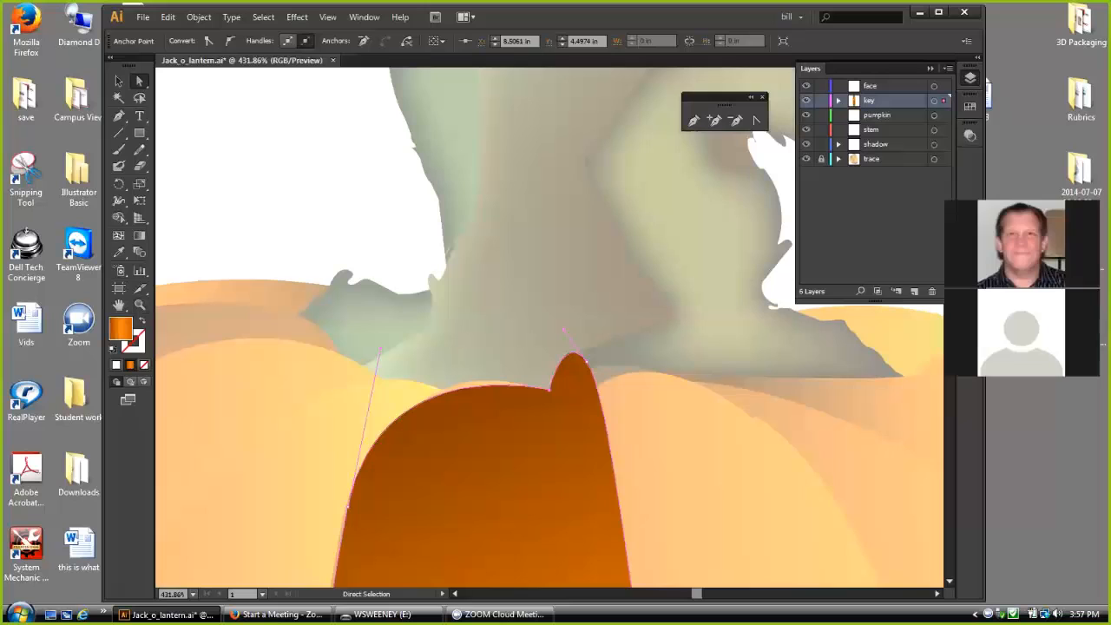
drag(563, 329, 559, 335)
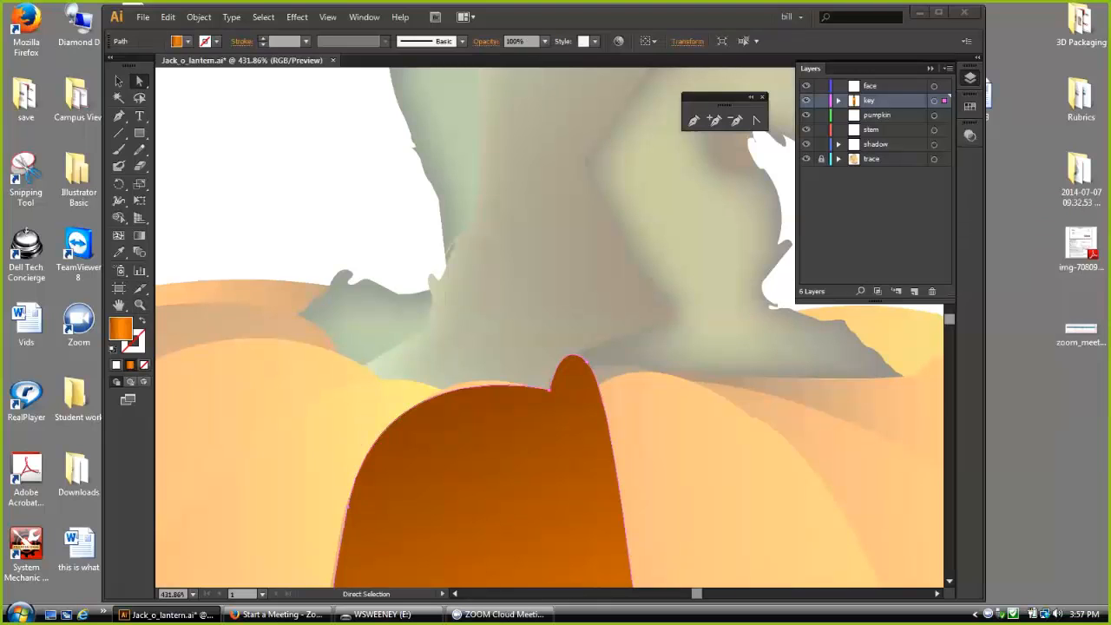
click(327, 16)
click(380, 156)
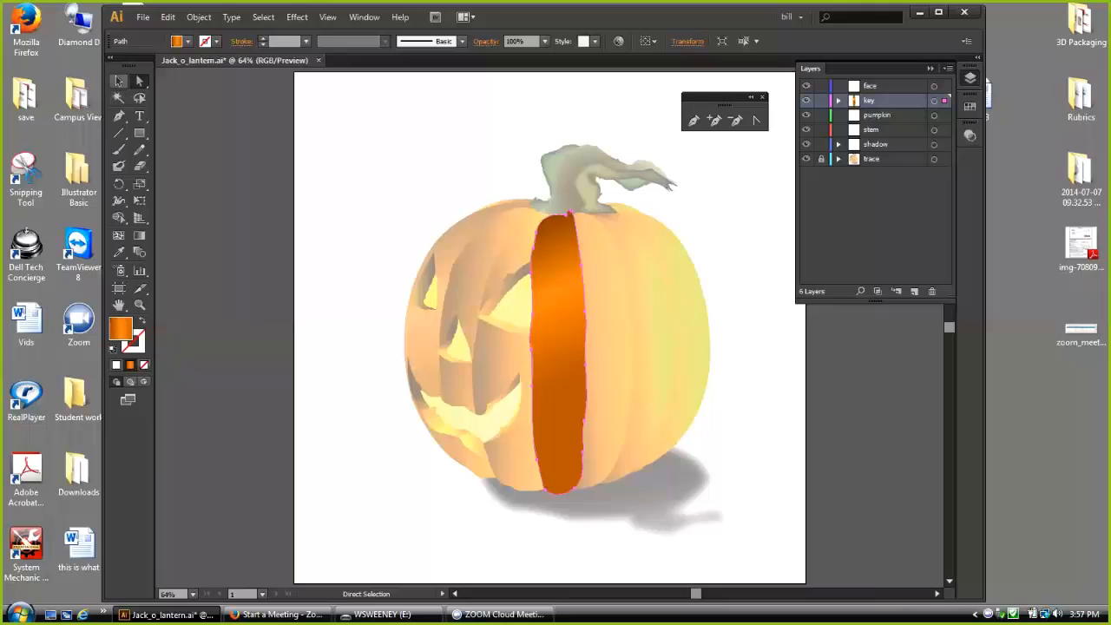
click(118, 81)
key(ctrl+shift+a)
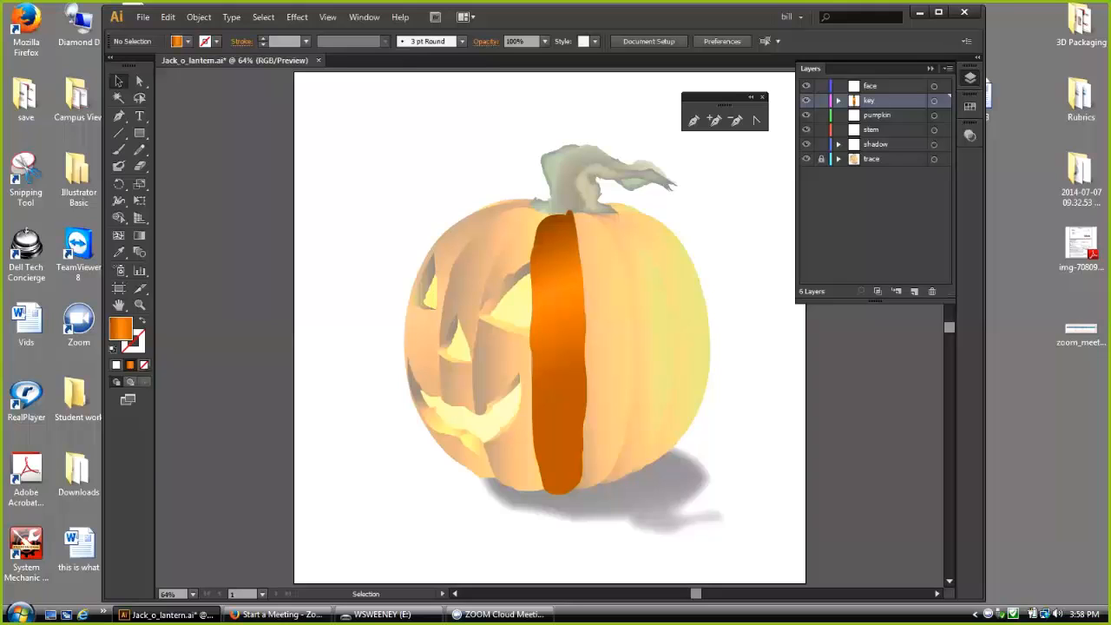
Step: Lock the key layer and make the pumpkin layer active for drawing with the Pen tool
click(693, 121)
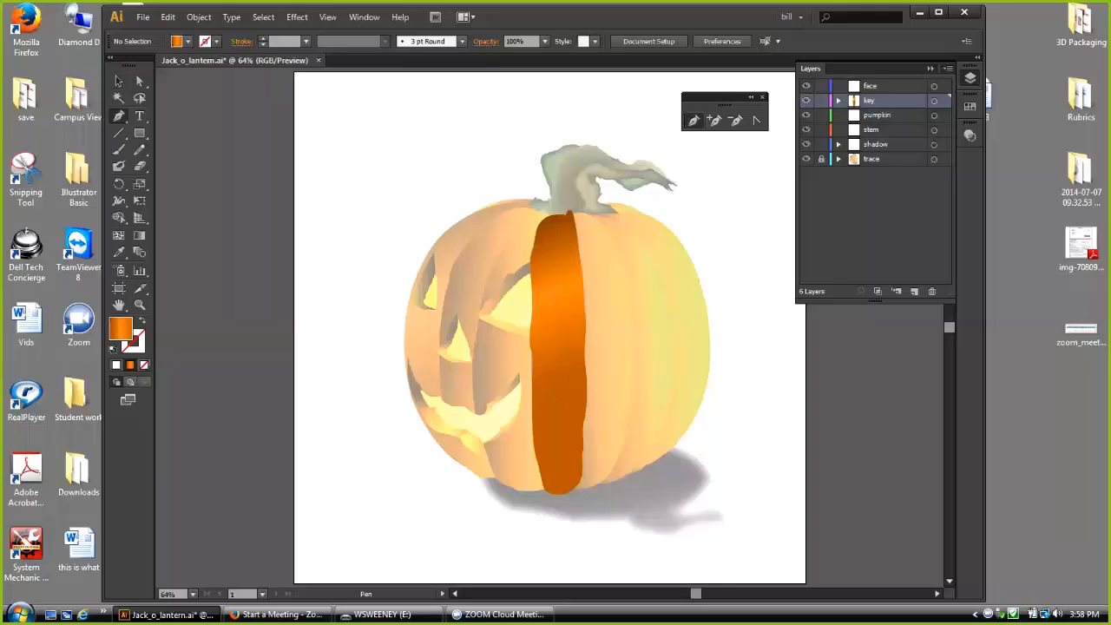
click(821, 100)
click(877, 115)
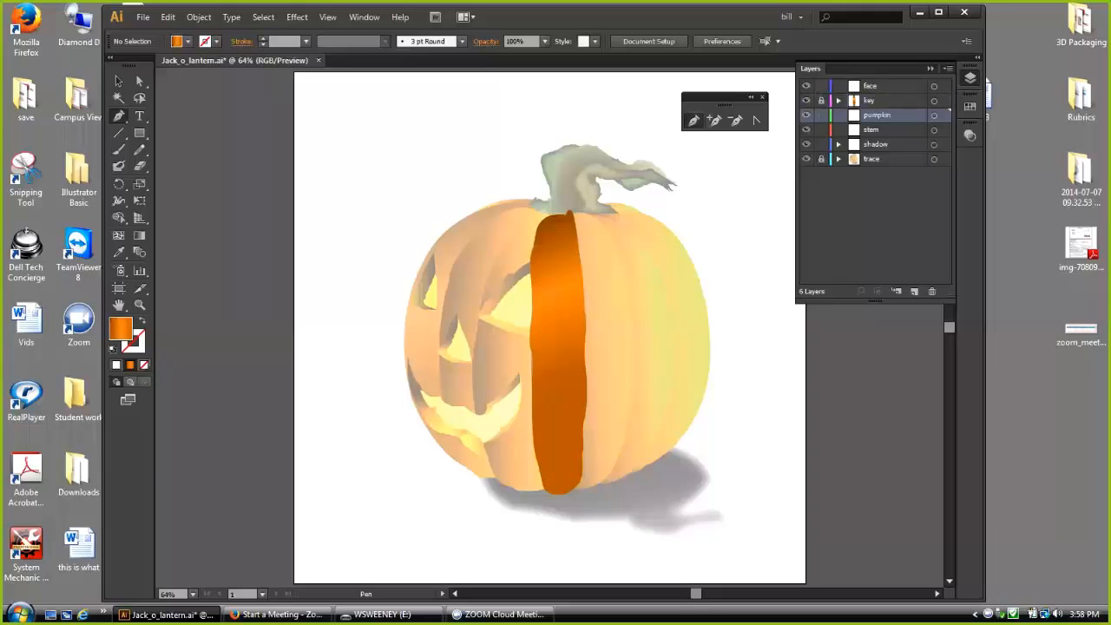
Step: Trace the rib directly left of the central rib as a closed path, from the stem base around its bottom, overlapping behind the central rib
click(554, 217)
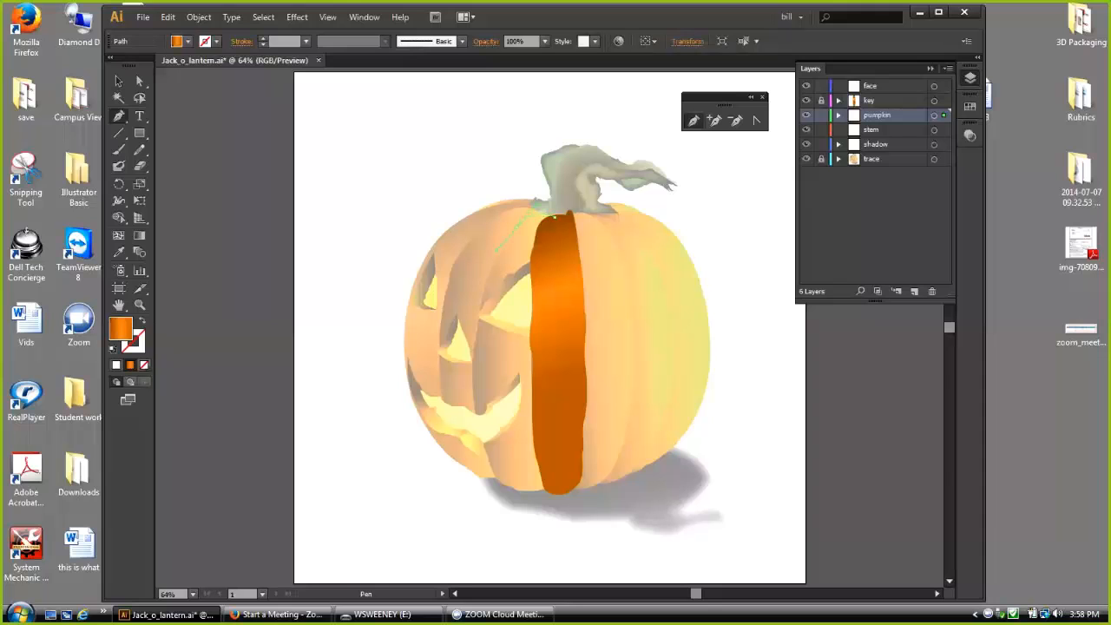
drag(517, 226, 490, 280)
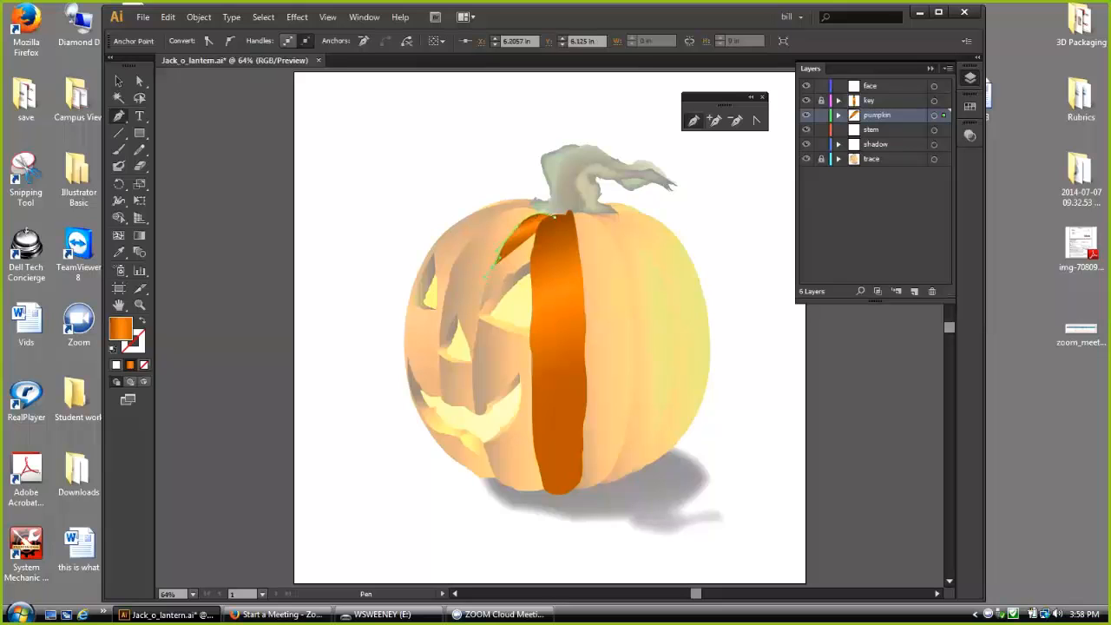
drag(476, 330, 475, 343)
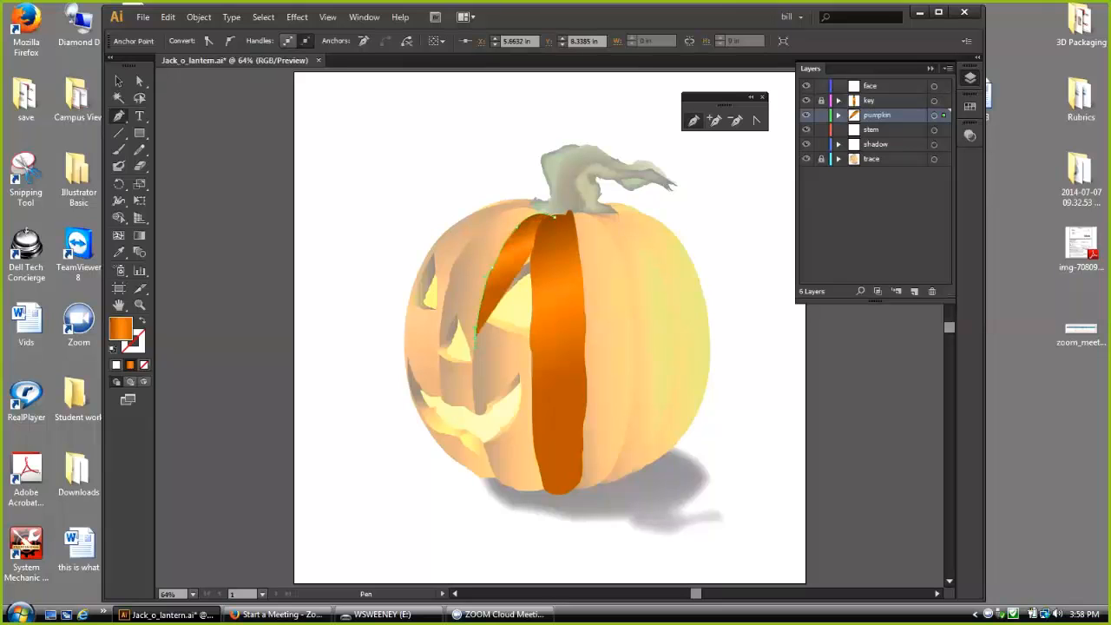
drag(476, 401, 481, 428)
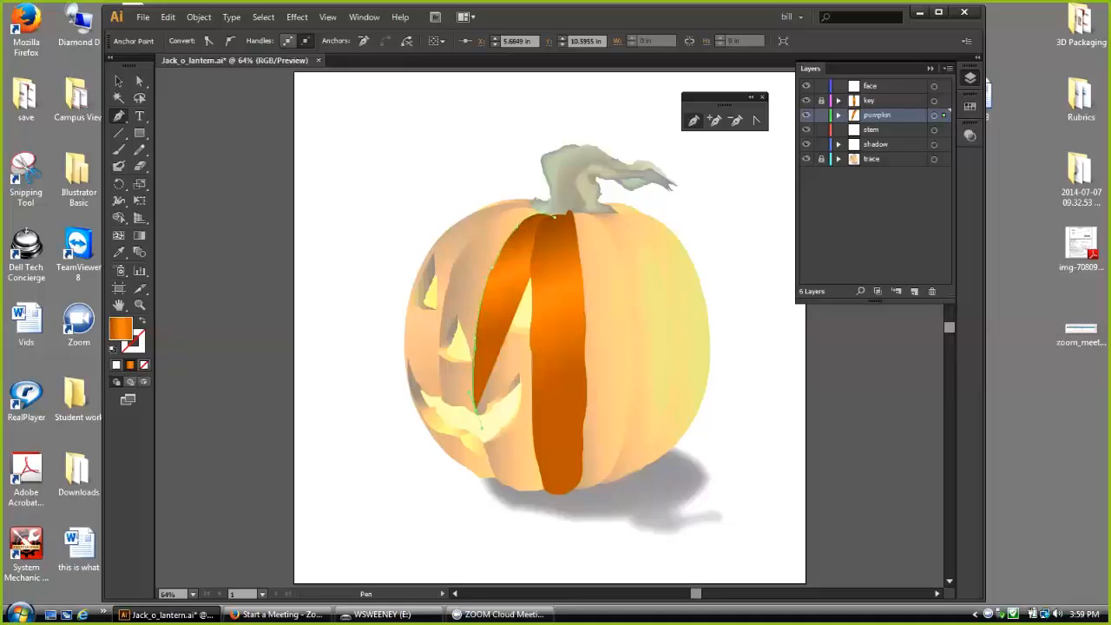
drag(494, 475, 560, 482)
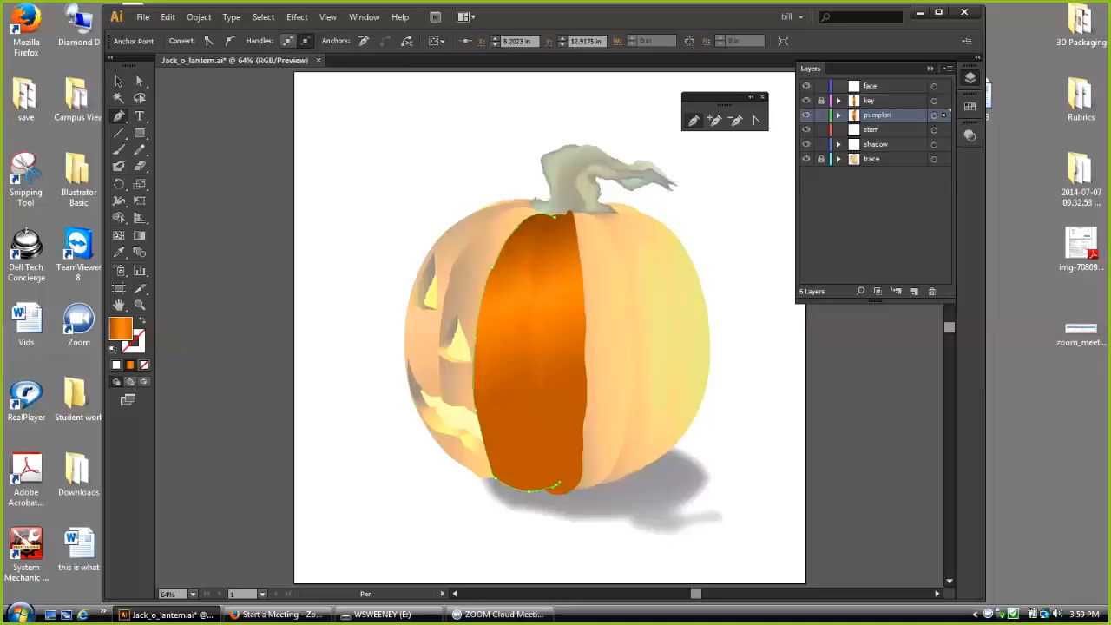
click(554, 217)
click(119, 81)
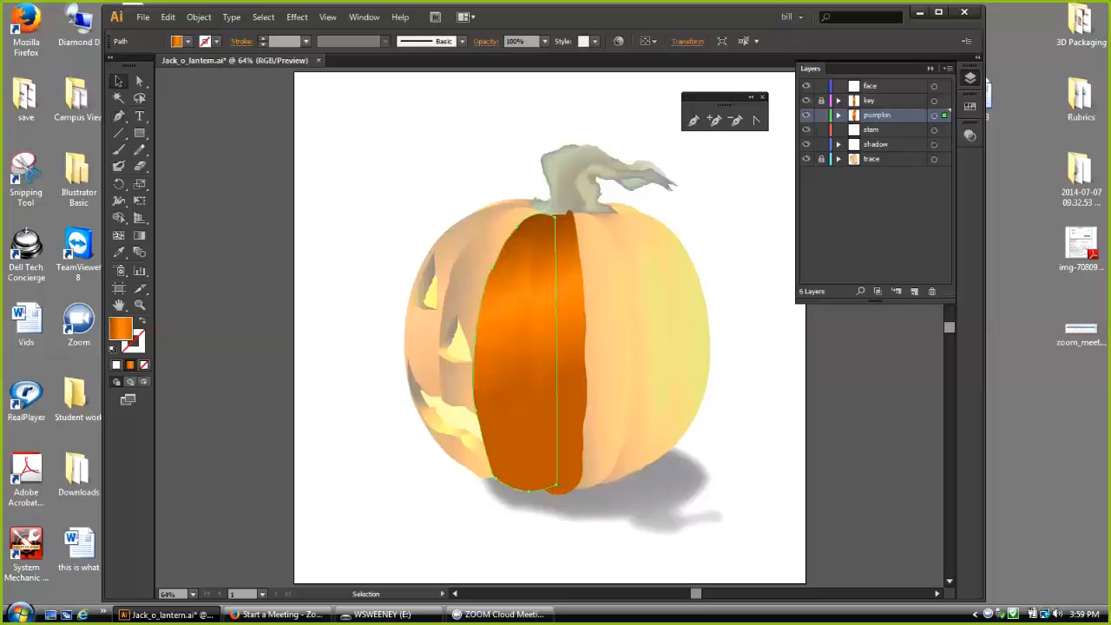
Step: Fill the new rib with the orange-to-black gradient swatch and run the gradient horizontally across it, starting at its left edge
click(970, 105)
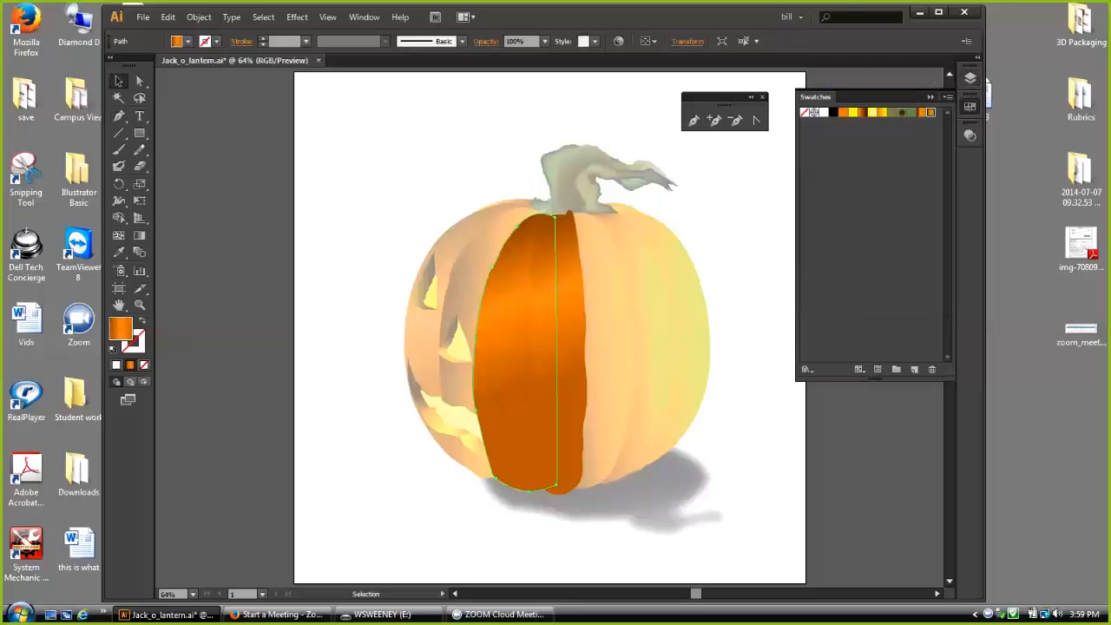
click(862, 112)
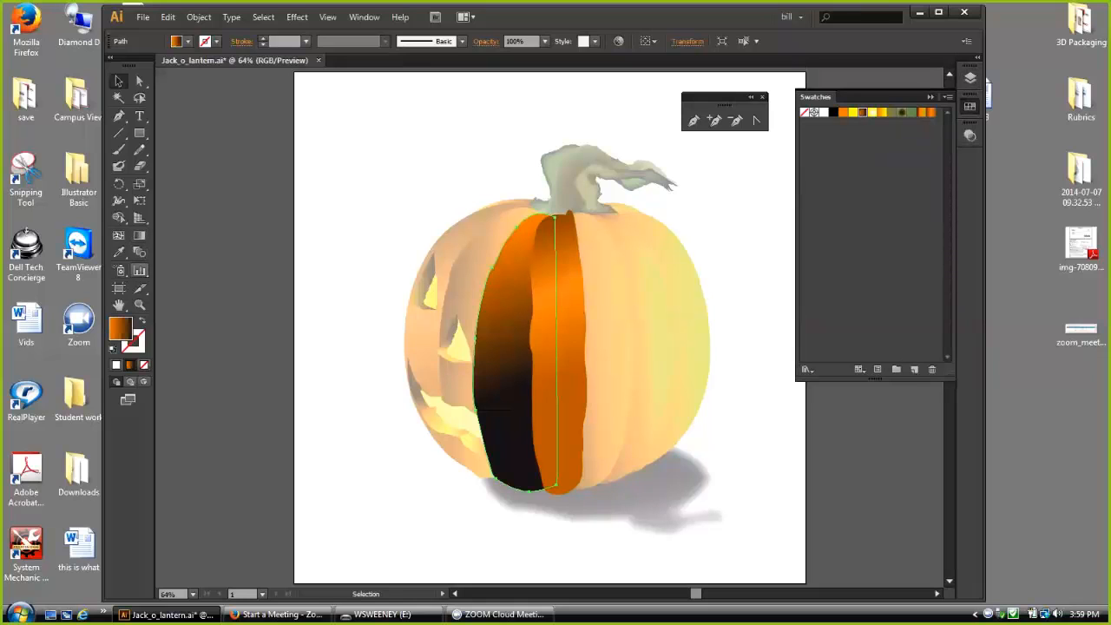
click(139, 235)
drag(477, 236, 536, 375)
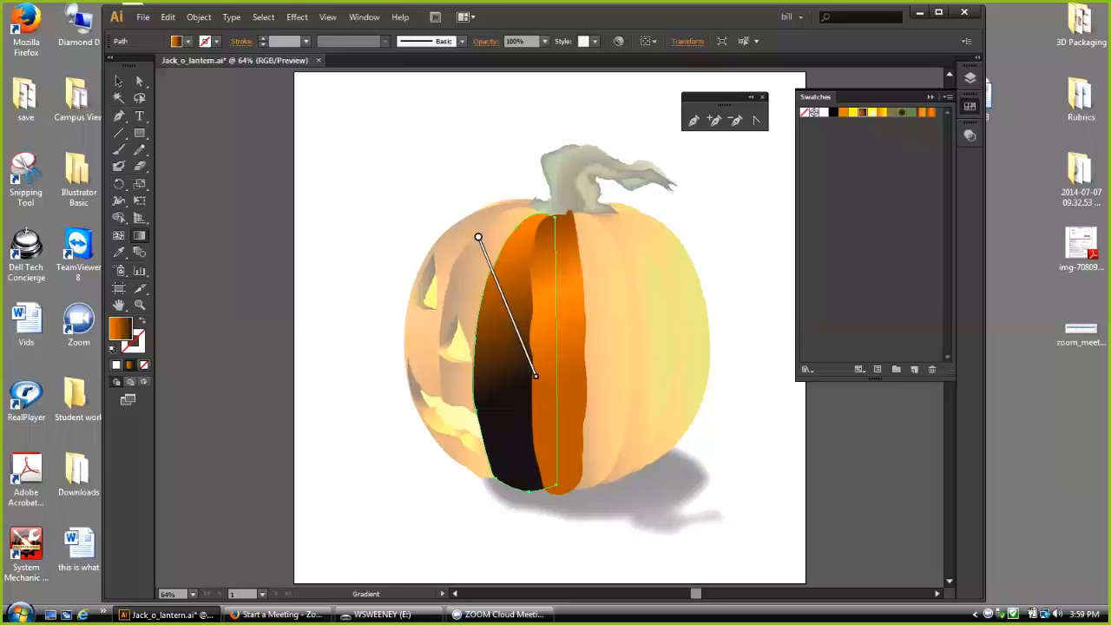
mouse_move(535, 376)
mouse_down()
mouse_move(588, 340)
mouse_move(629, 236)
mouse_up()
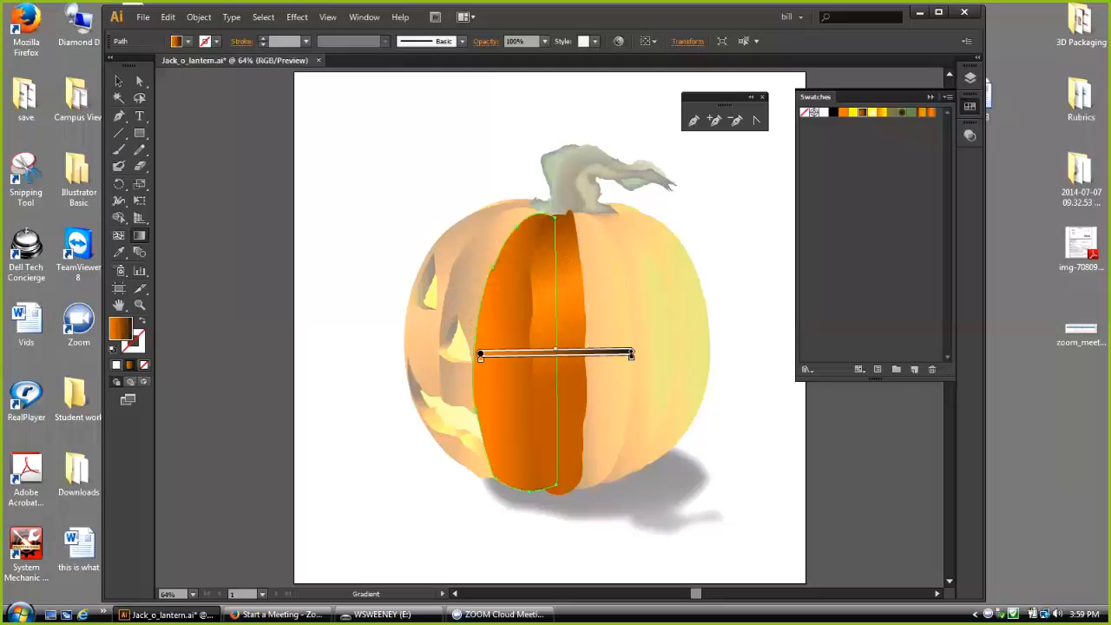
Step: Shift the rib's gradient left, move its orange stop inward to the rib's left edge, and deselect the rib
mouse_move(613, 356)
mouse_down()
mouse_move(517, 352)
mouse_move(591, 356)
mouse_up()
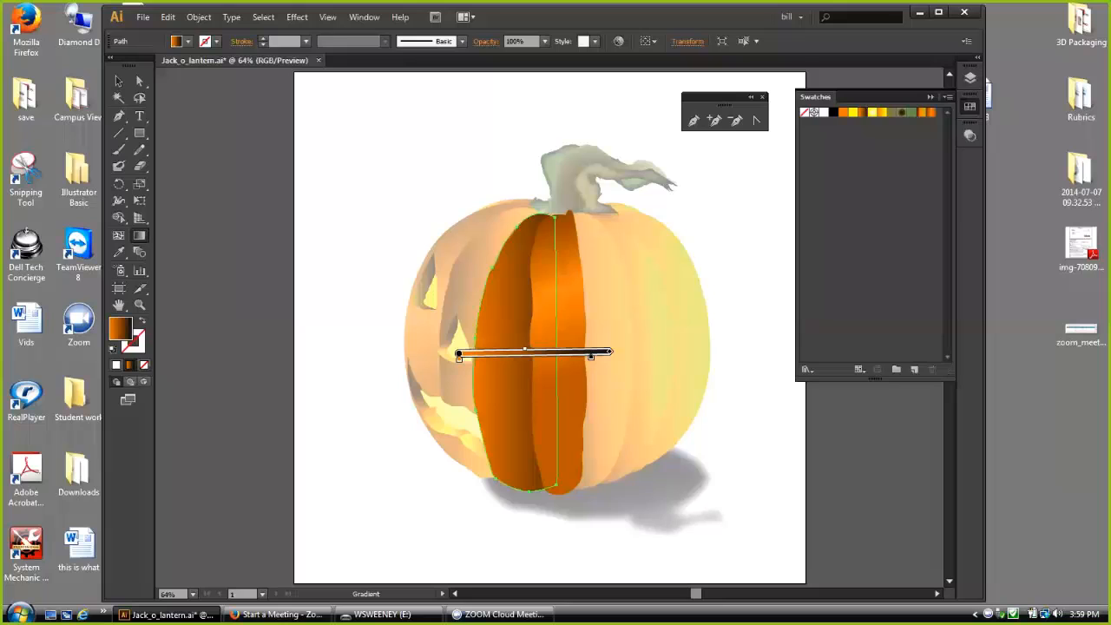
drag(459, 355, 480, 357)
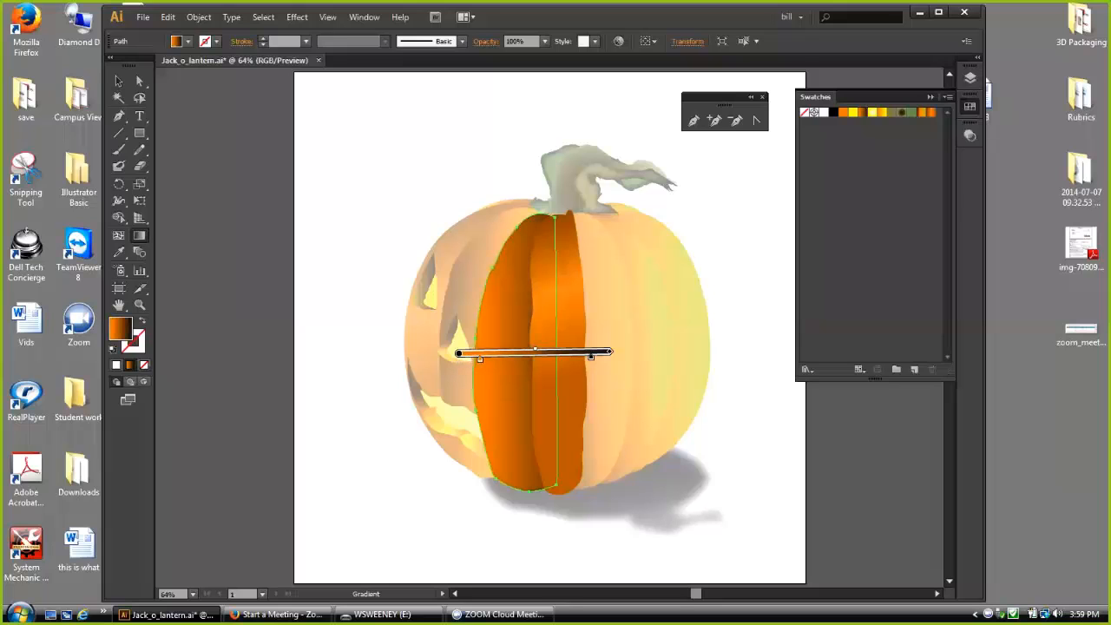
click(118, 81)
key(ctrl+shift+a)
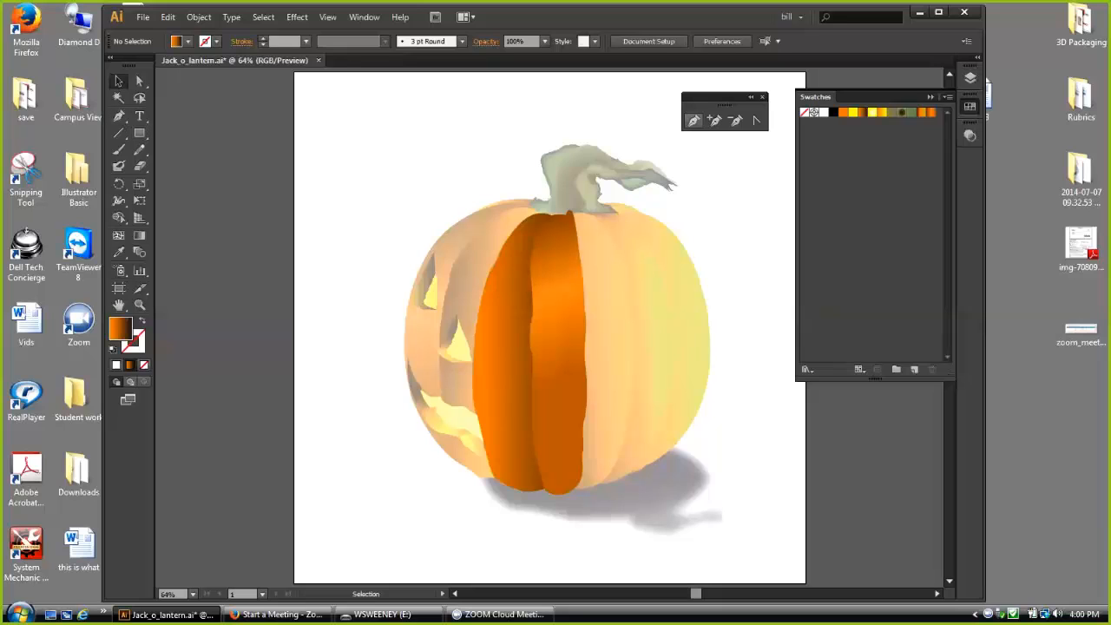
Step: Trace the left edge of the next rib outward with the Pen tool, from the stem base down past the mouth
click(693, 120)
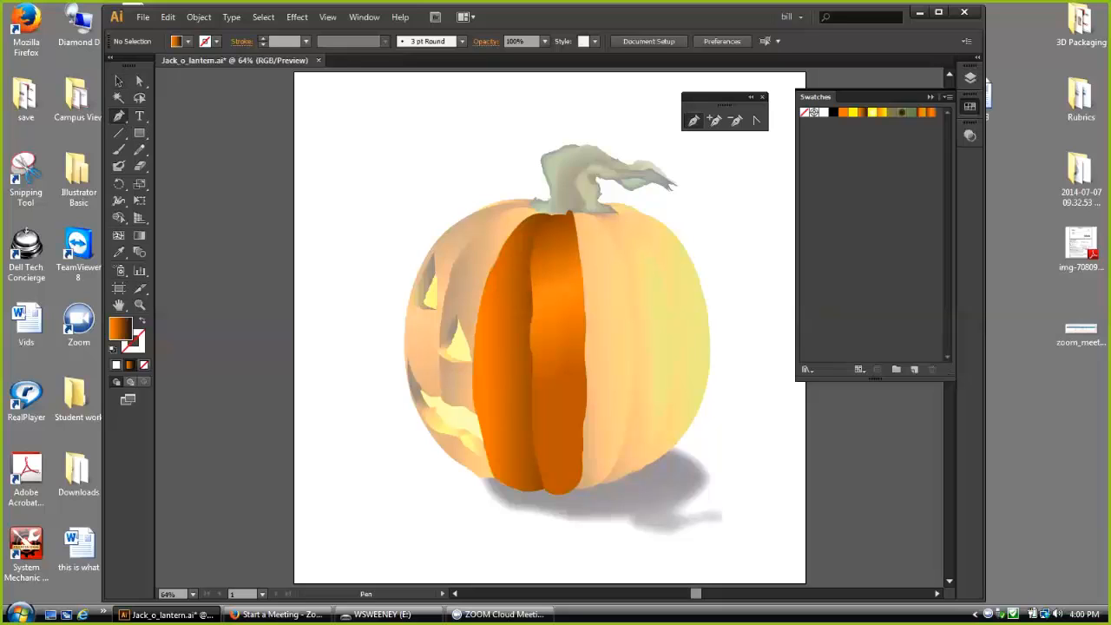
drag(491, 223, 457, 253)
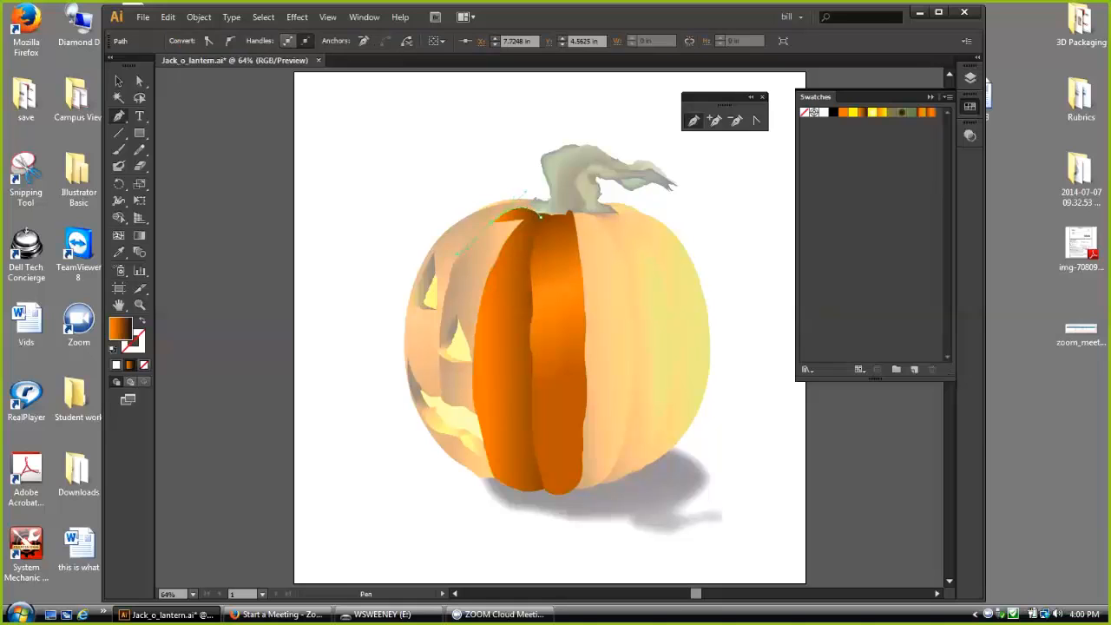
click(458, 254)
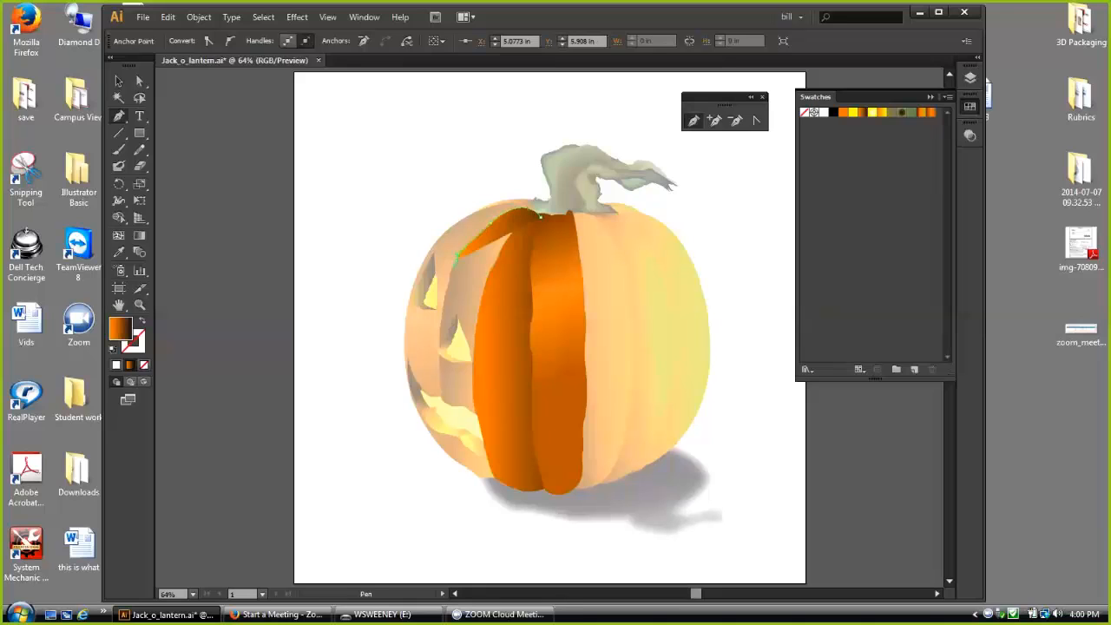
click(442, 306)
click(539, 216)
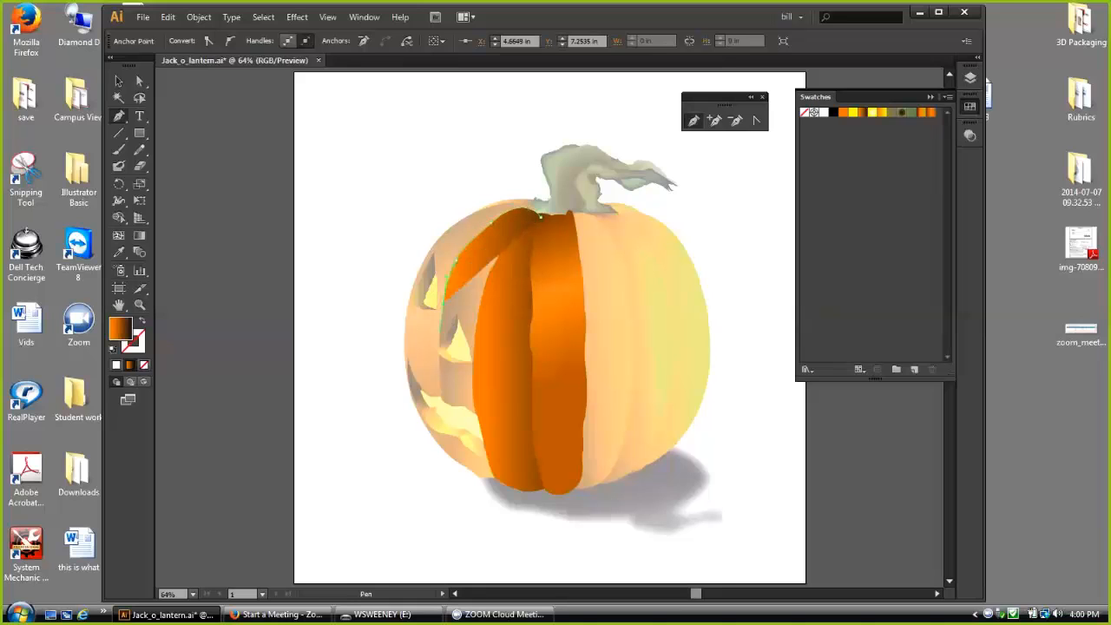
click(441, 378)
click(456, 447)
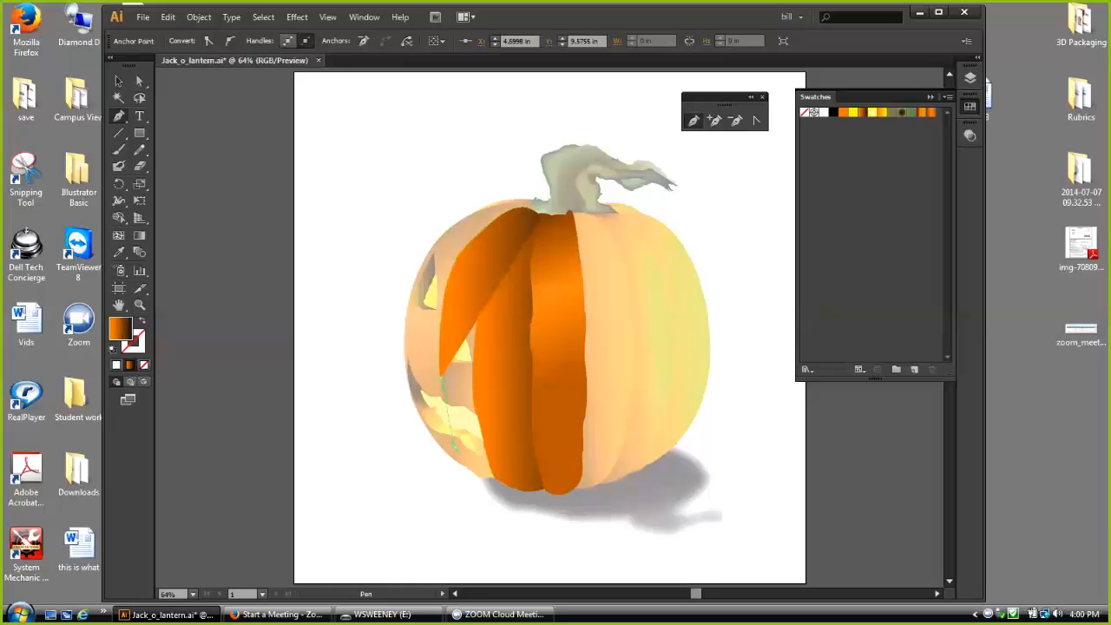
click(539, 216)
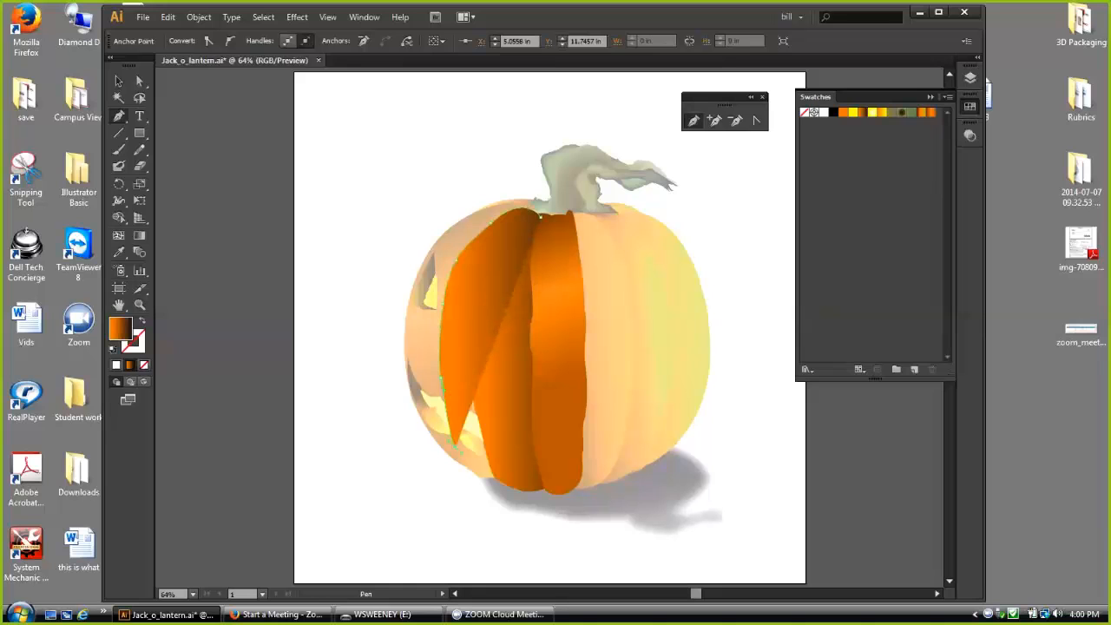
Step: Continue the path around that rib's bottom, close it at the stem base, and select the finished shape
drag(485, 478, 505, 476)
click(507, 476)
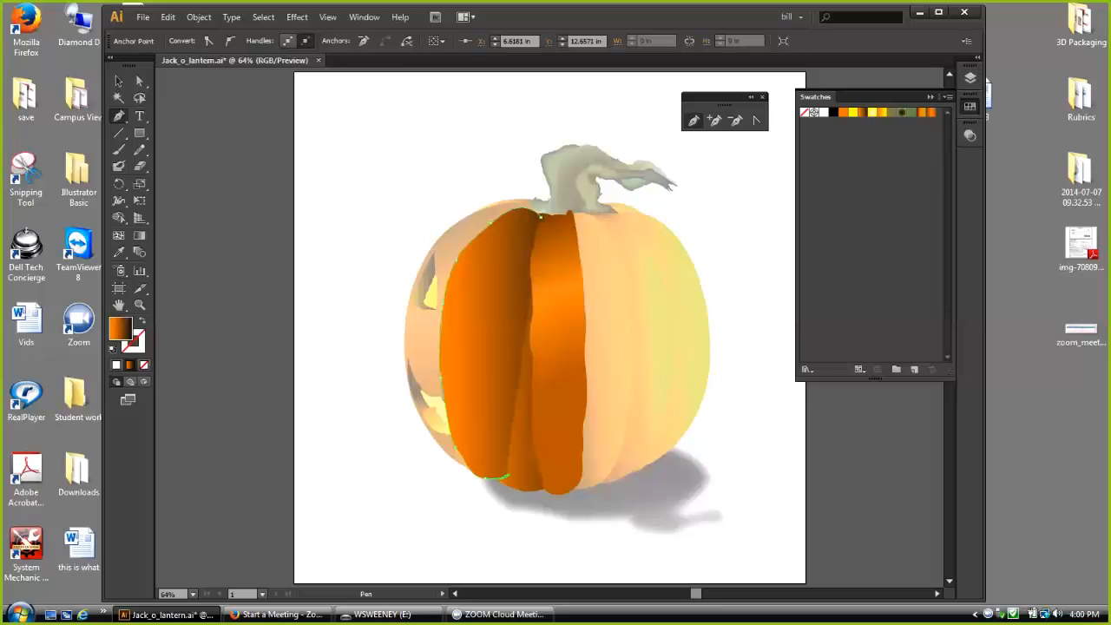
click(540, 216)
key(v)
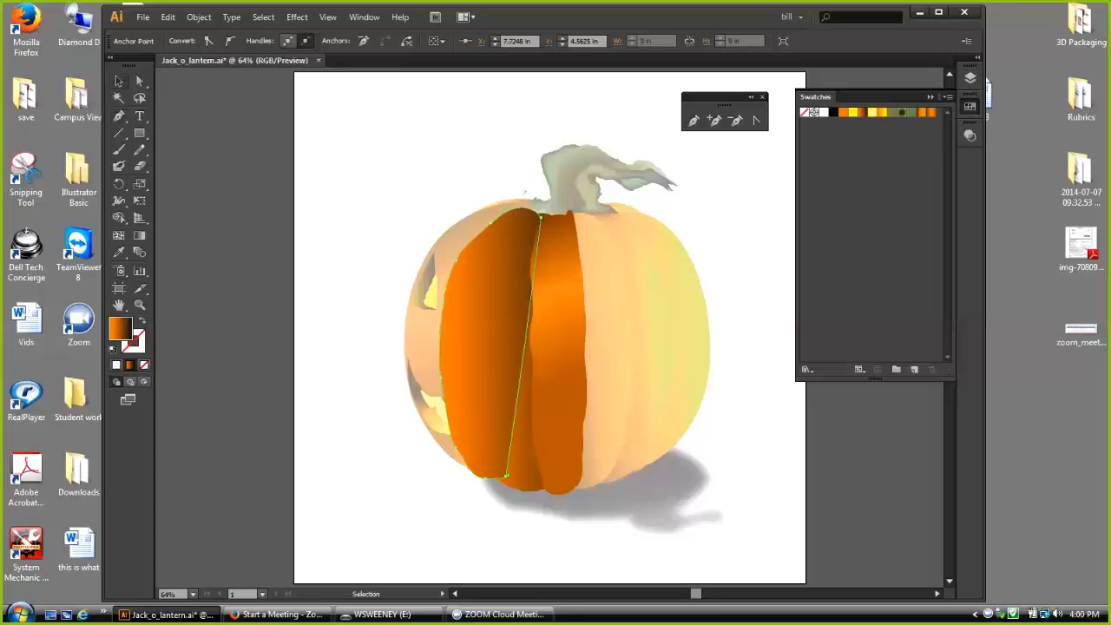
click(525, 193)
click(491, 347)
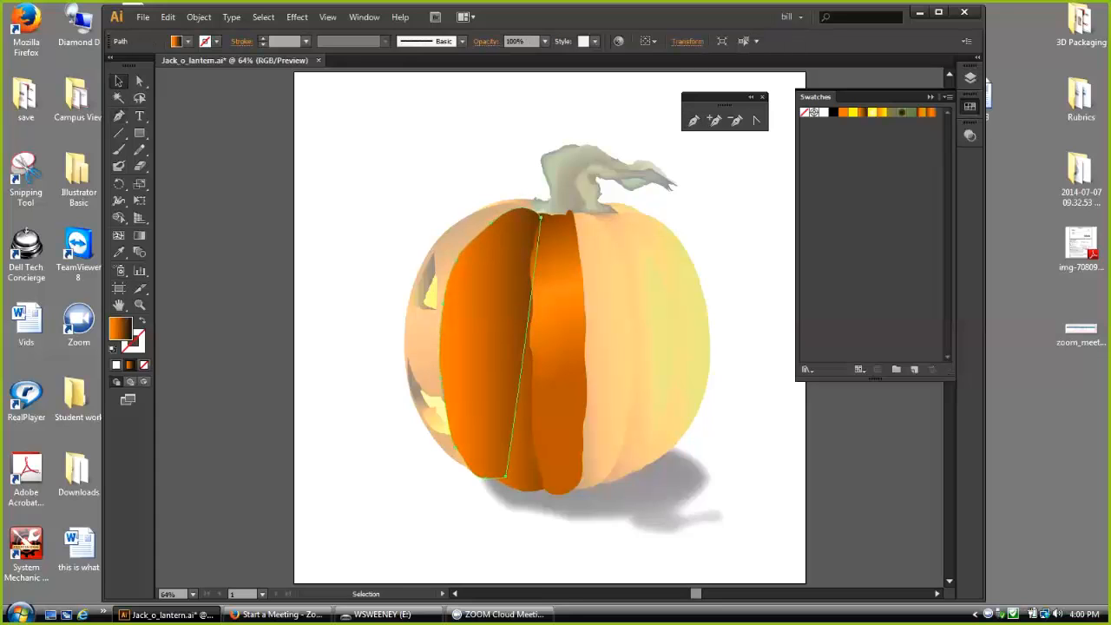
Step: Send the new outer rib one level backward so it sits behind the neighbouring rib, and reselect it
click(970, 77)
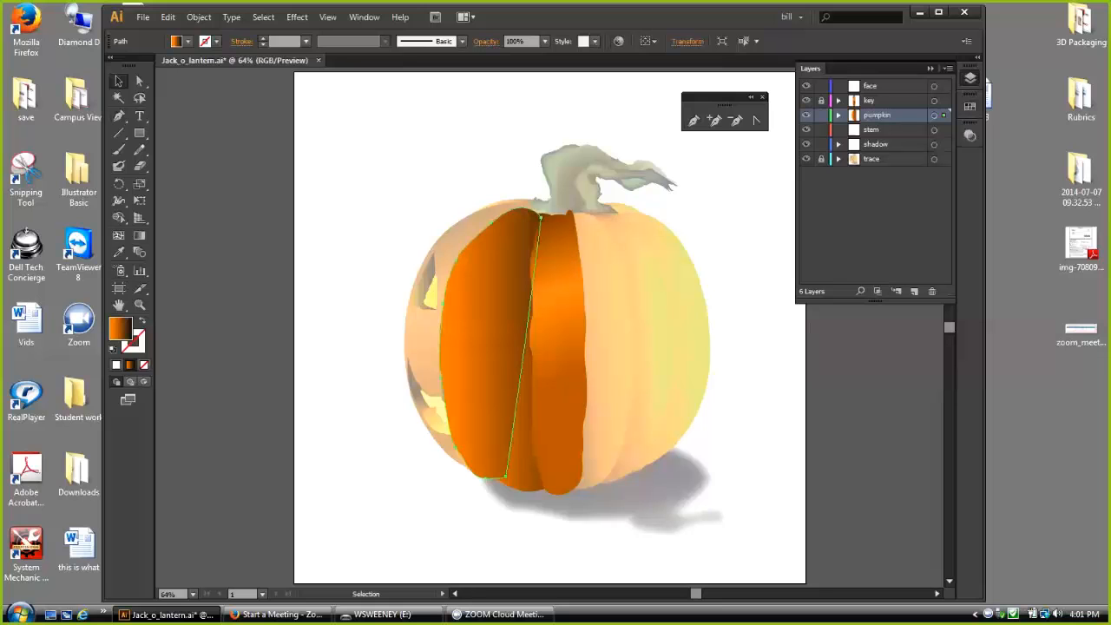
click(199, 16)
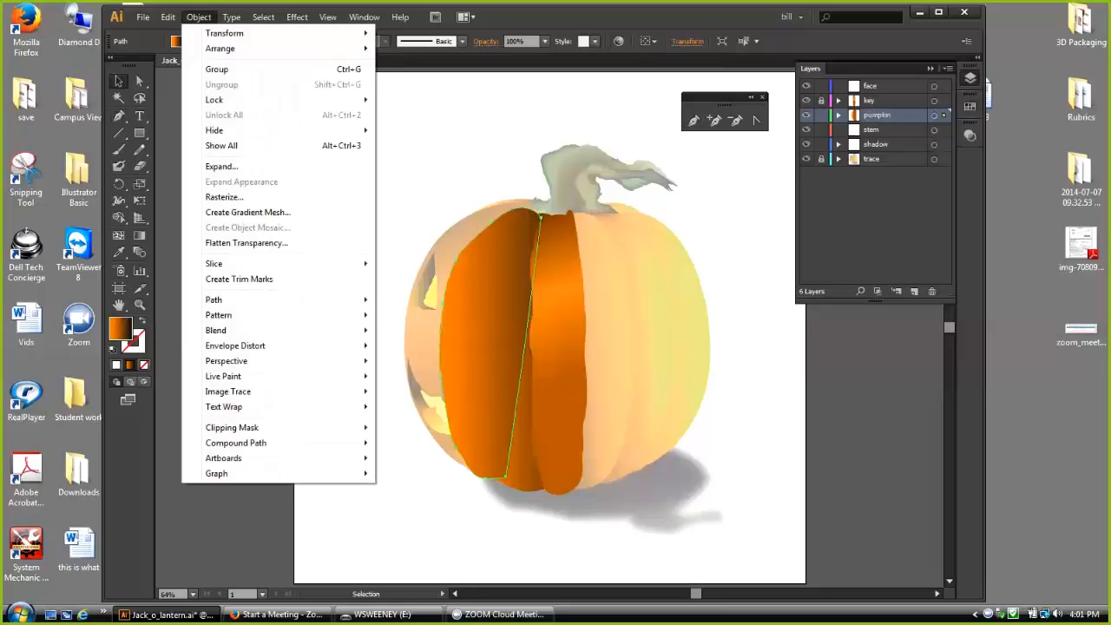
mouse_move(220, 47)
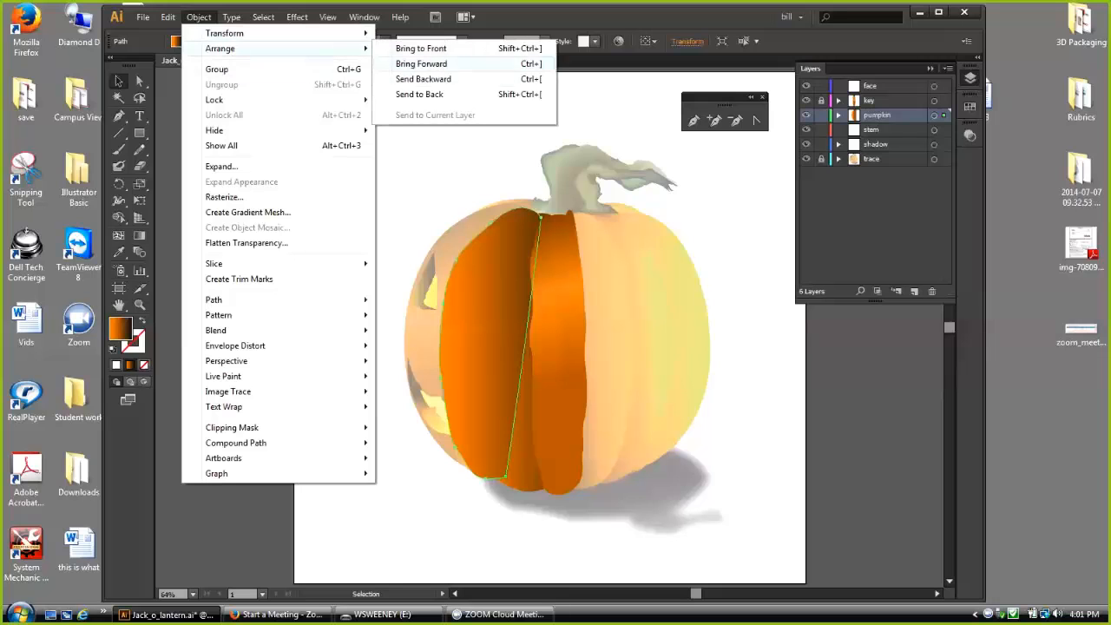
click(423, 79)
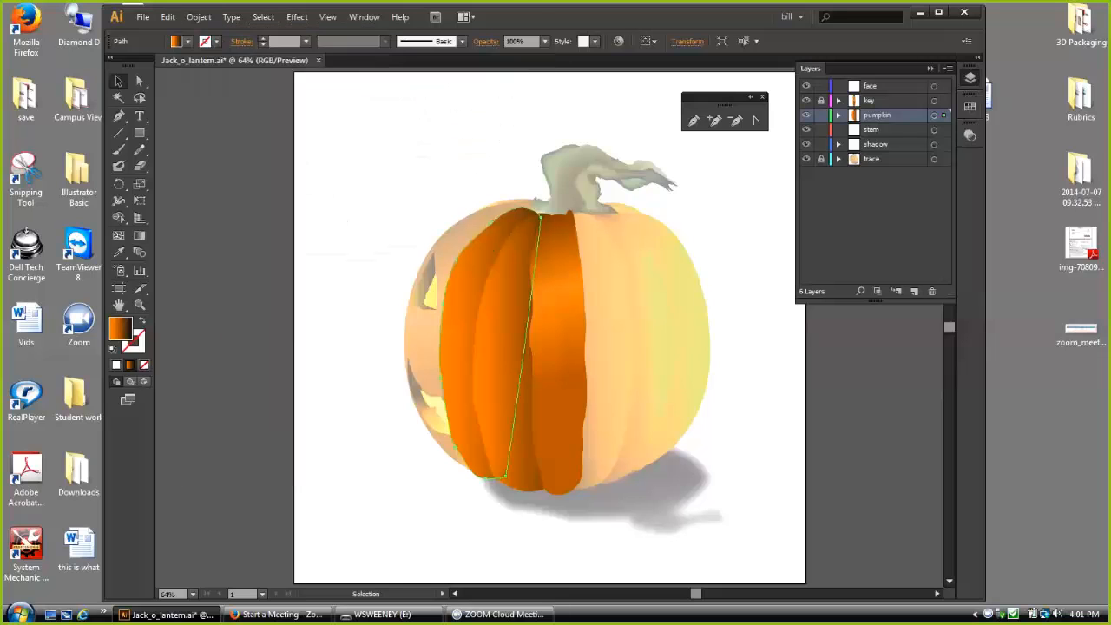
key(ctrl+shift+a)
click(486, 347)
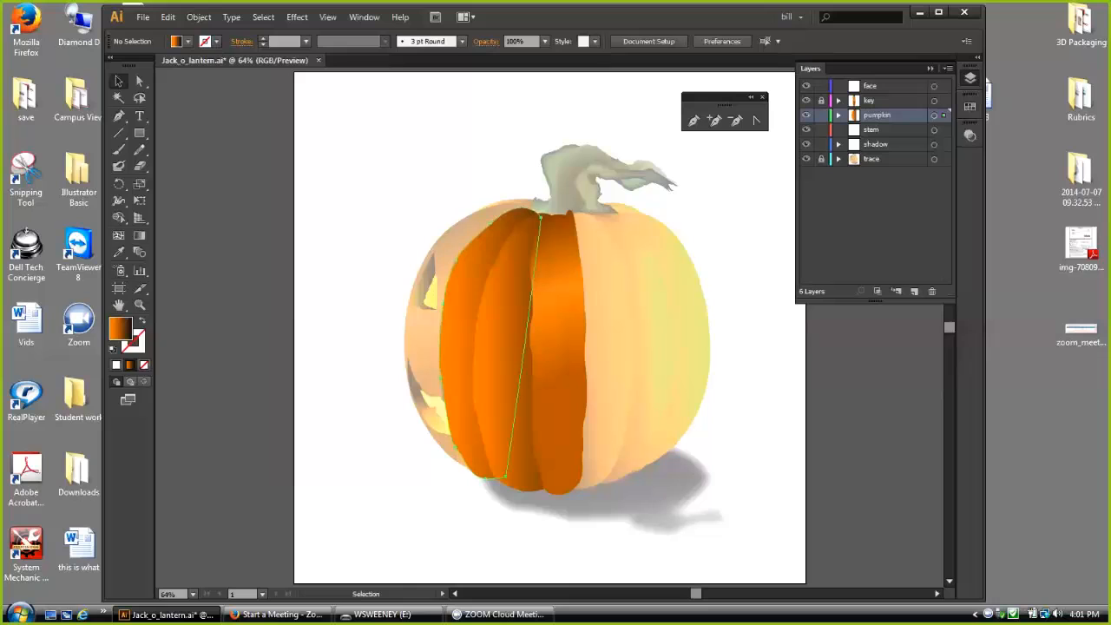
click(505, 347)
click(460, 347)
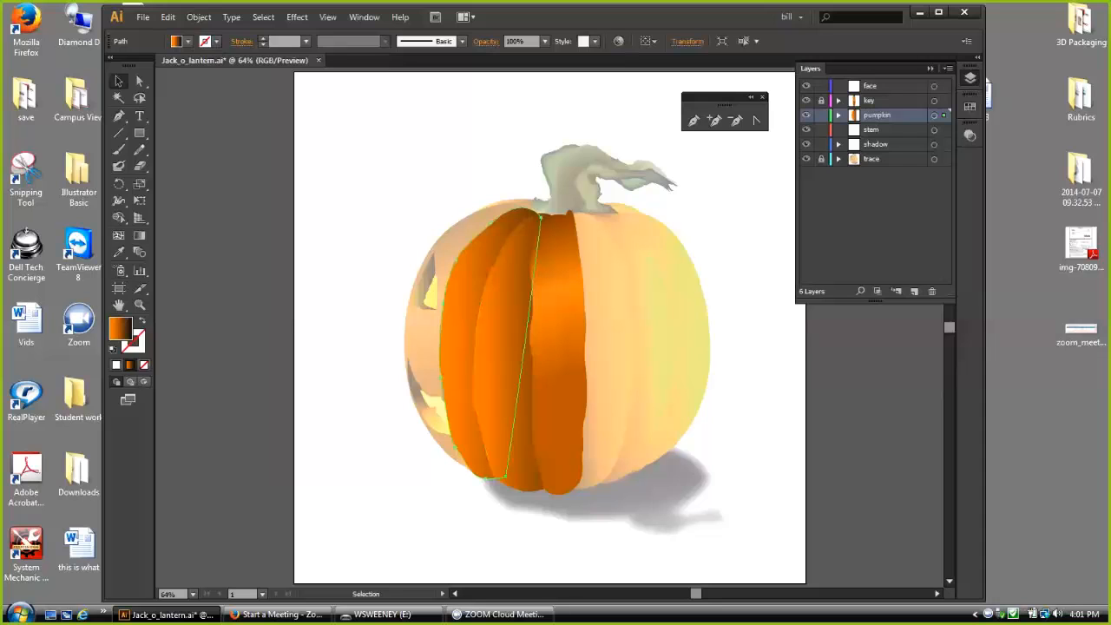
double_click(120, 328)
drag(781, 111, 648, 143)
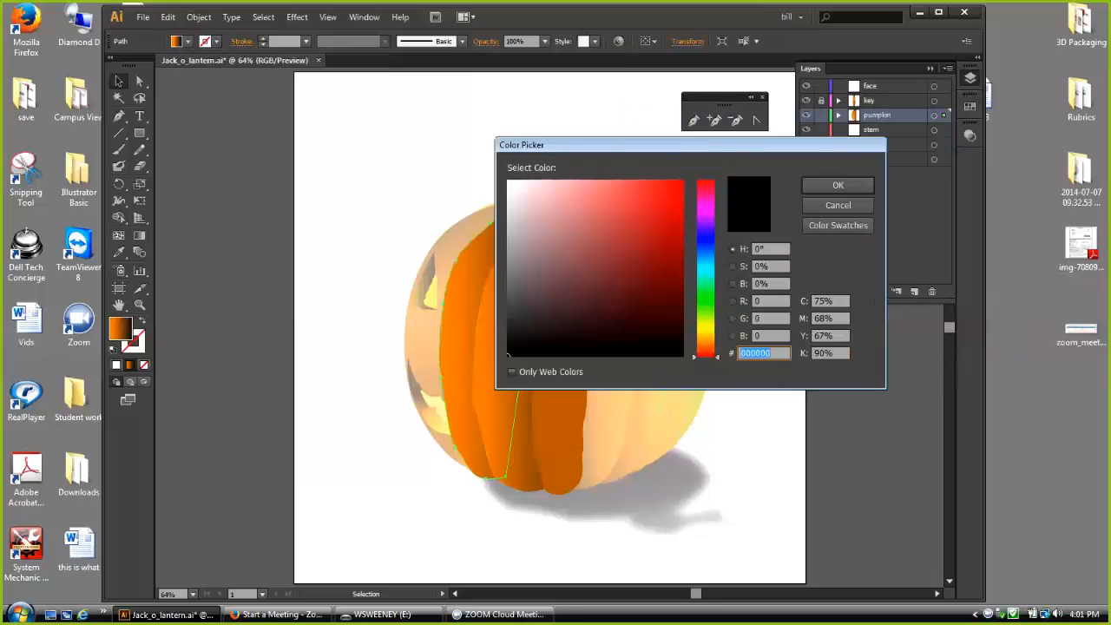
click(829, 204)
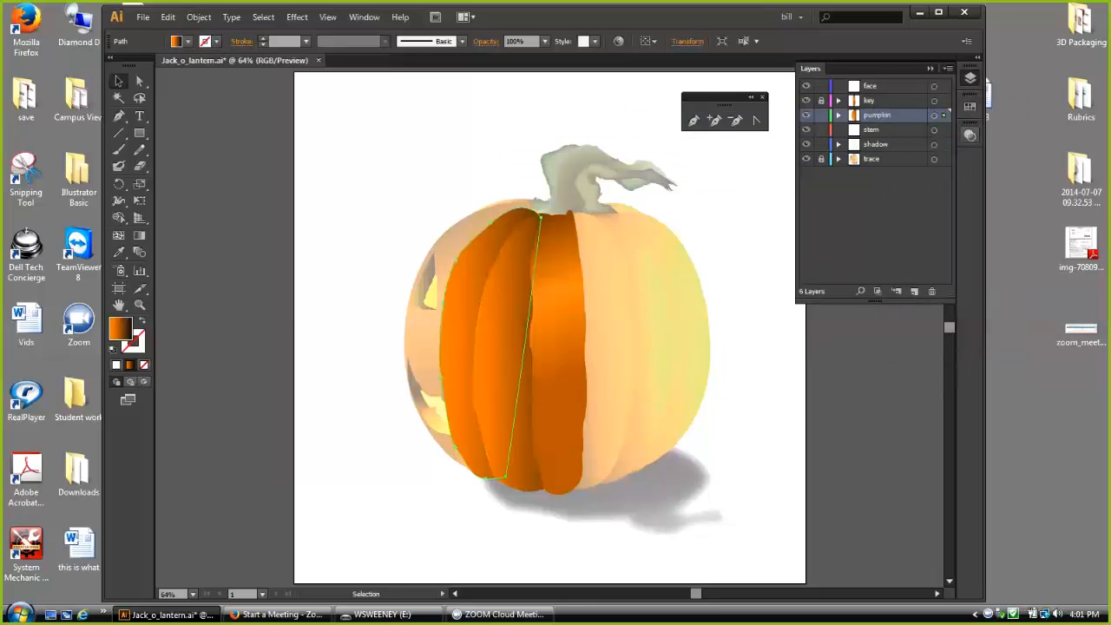
Step: Open the Gradient settings for the selected outer rib
click(971, 135)
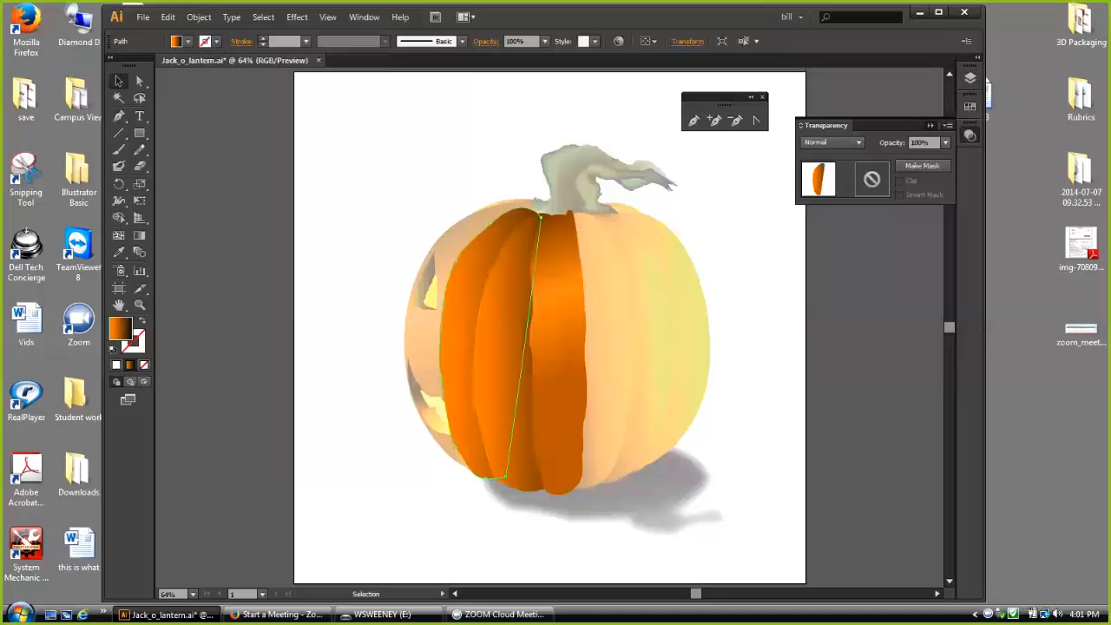
click(931, 125)
click(364, 16)
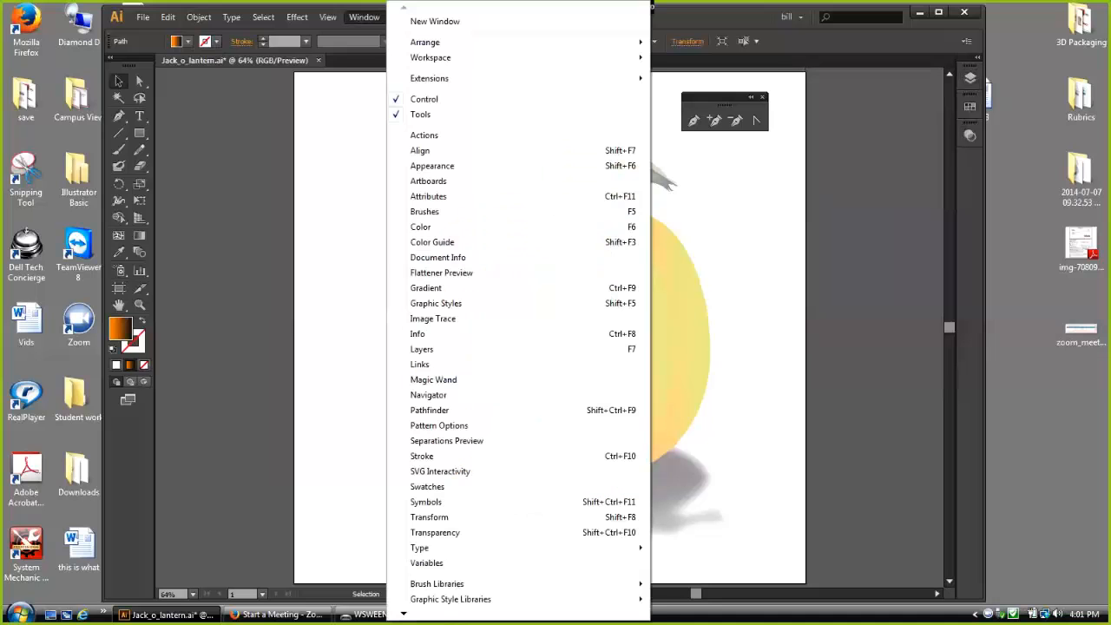
click(425, 287)
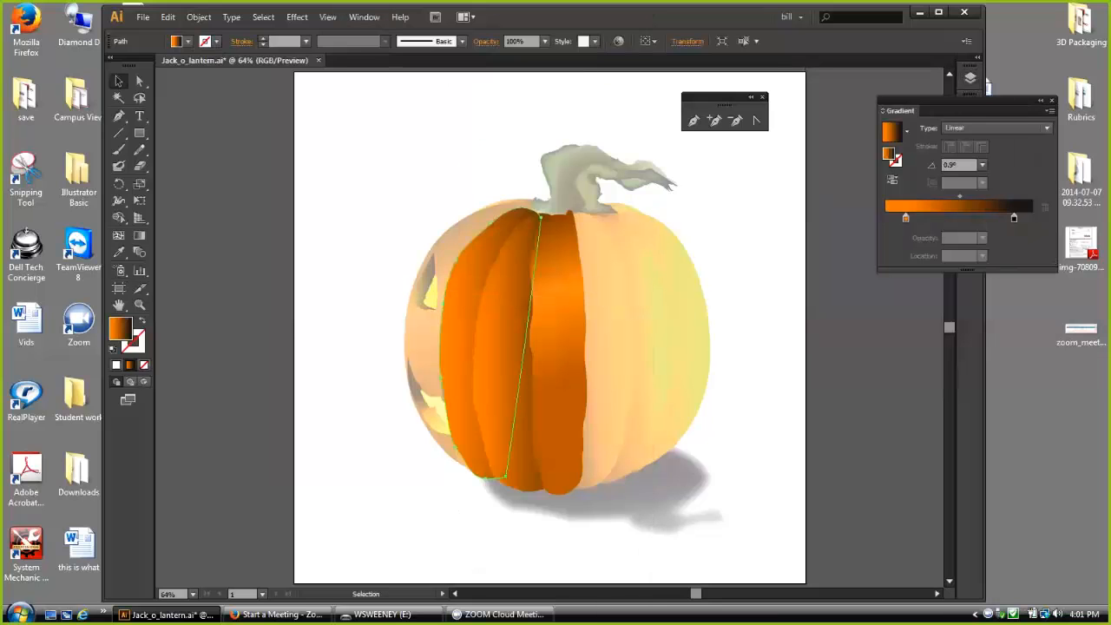
Step: Set the selected outer rib's linear gradient angle to 19°
drag(911, 111, 762, 193)
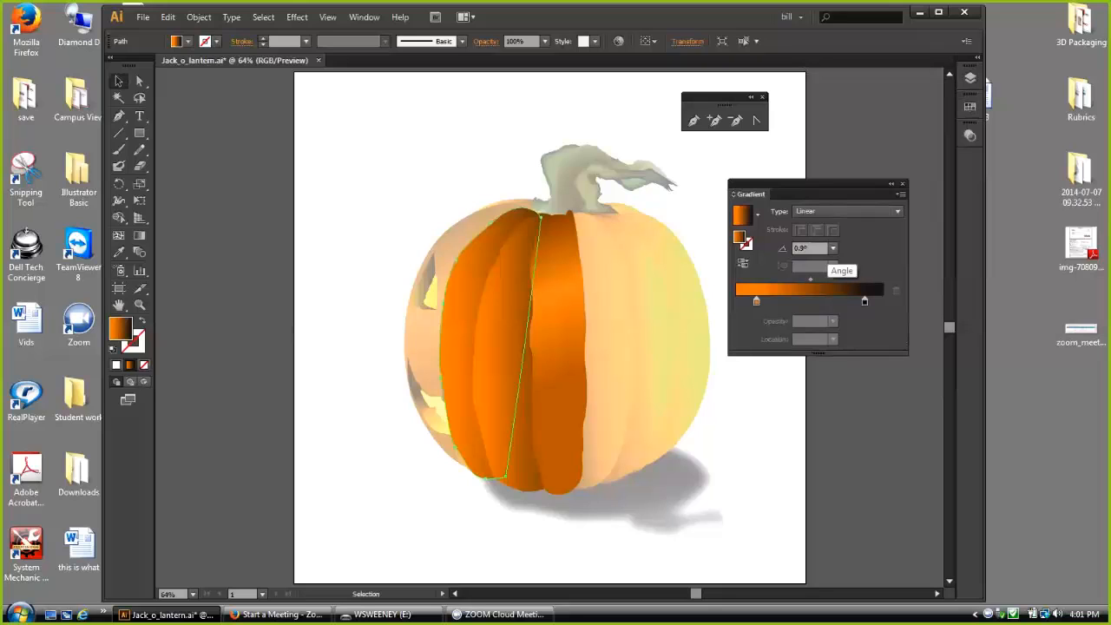
click(832, 248)
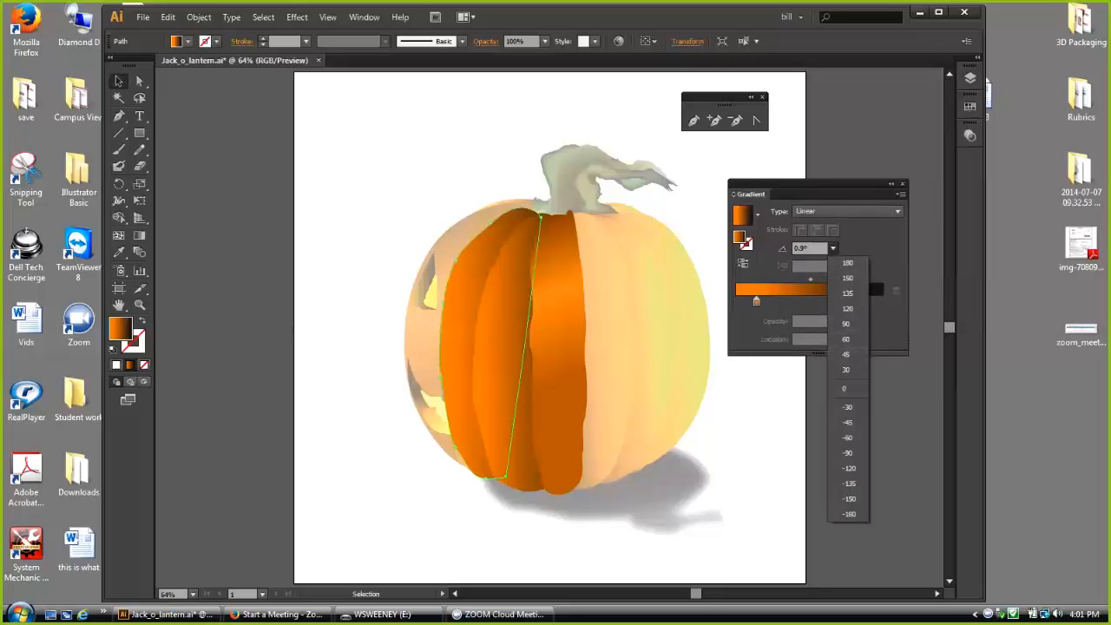
click(832, 248)
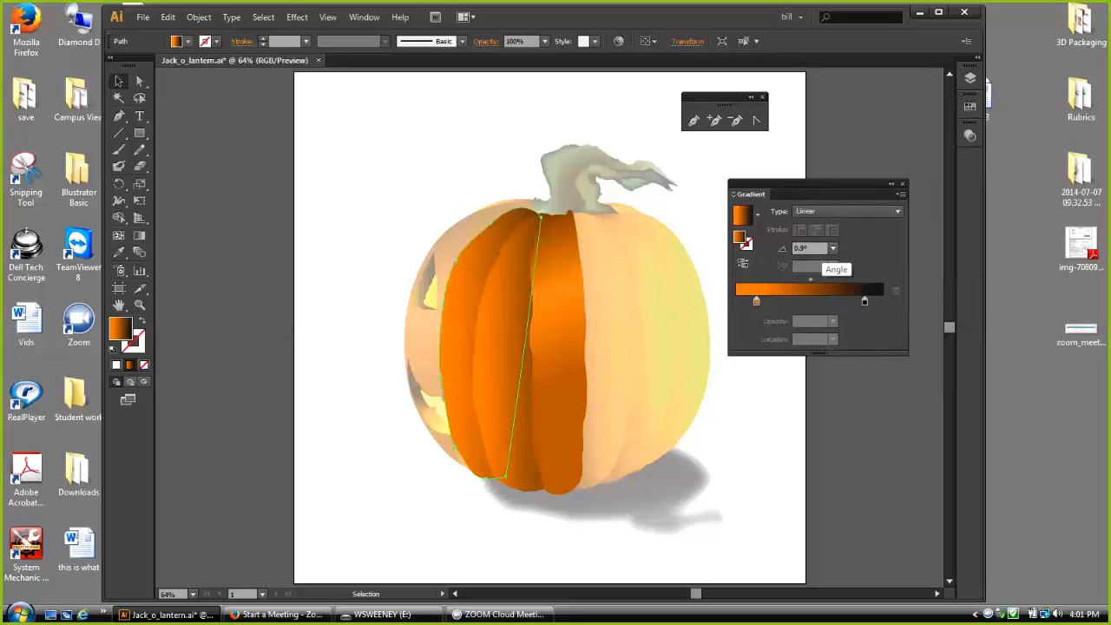
click(814, 248)
text(1)
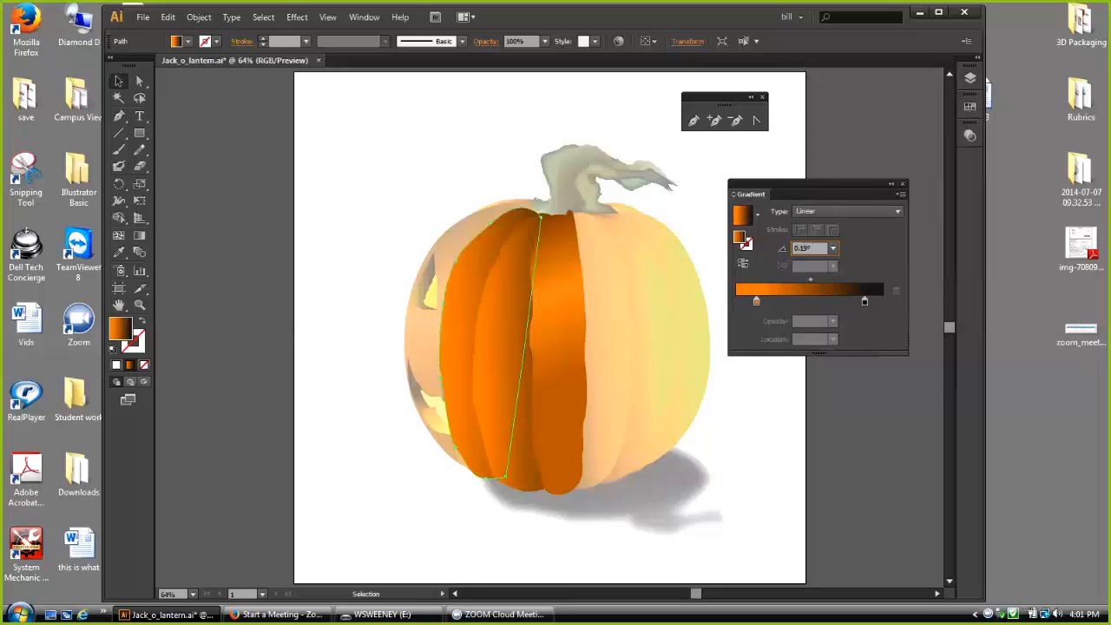
key(Return)
text(19)
key(Return)
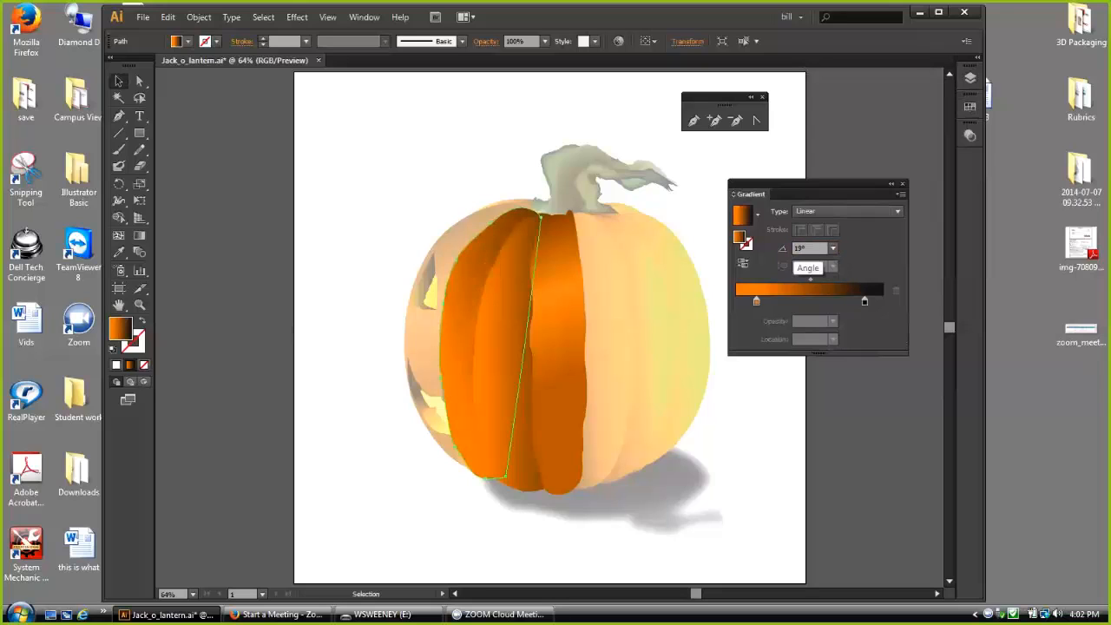
Step: Try a gradient angle of 11° on the rib and set it back to 19°
drag(803, 248, 796, 248)
text(1)
key(Return)
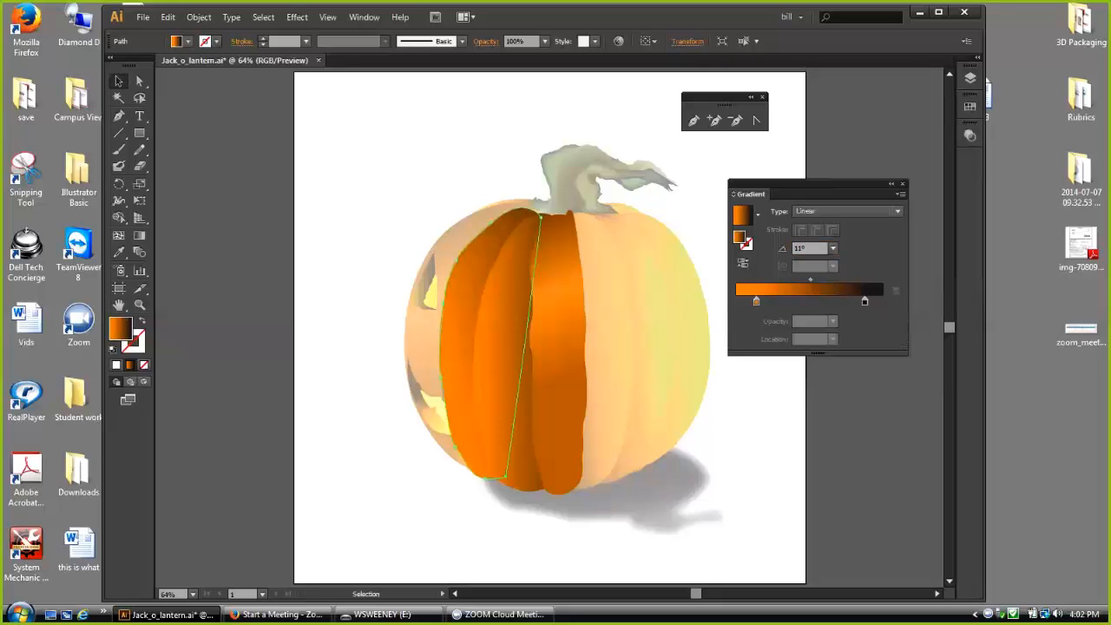
click(803, 250)
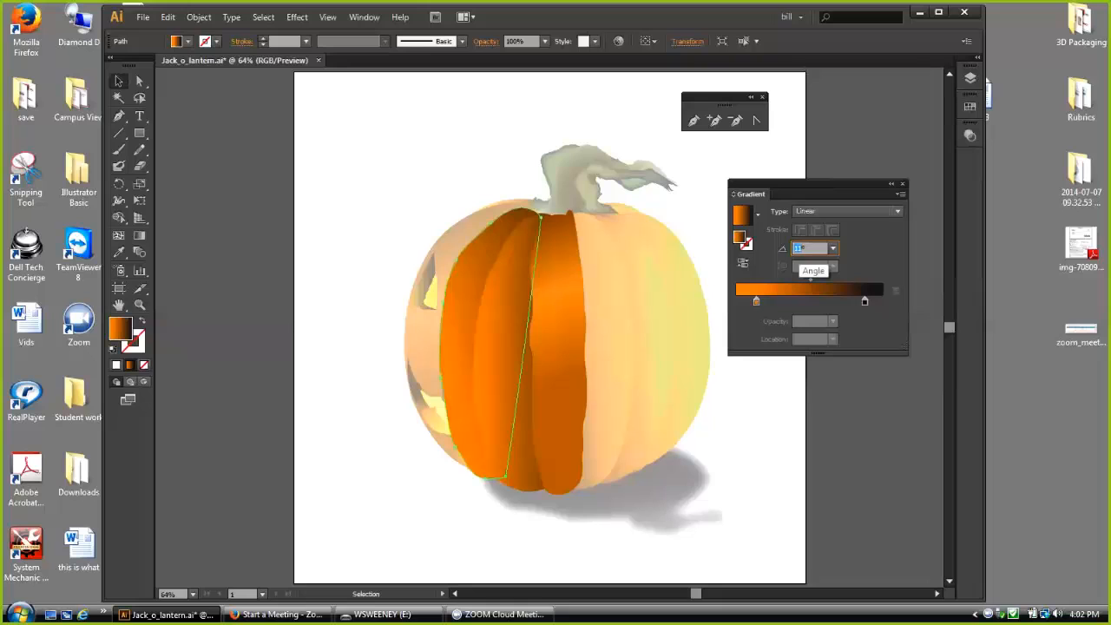
text(19)
key(Return)
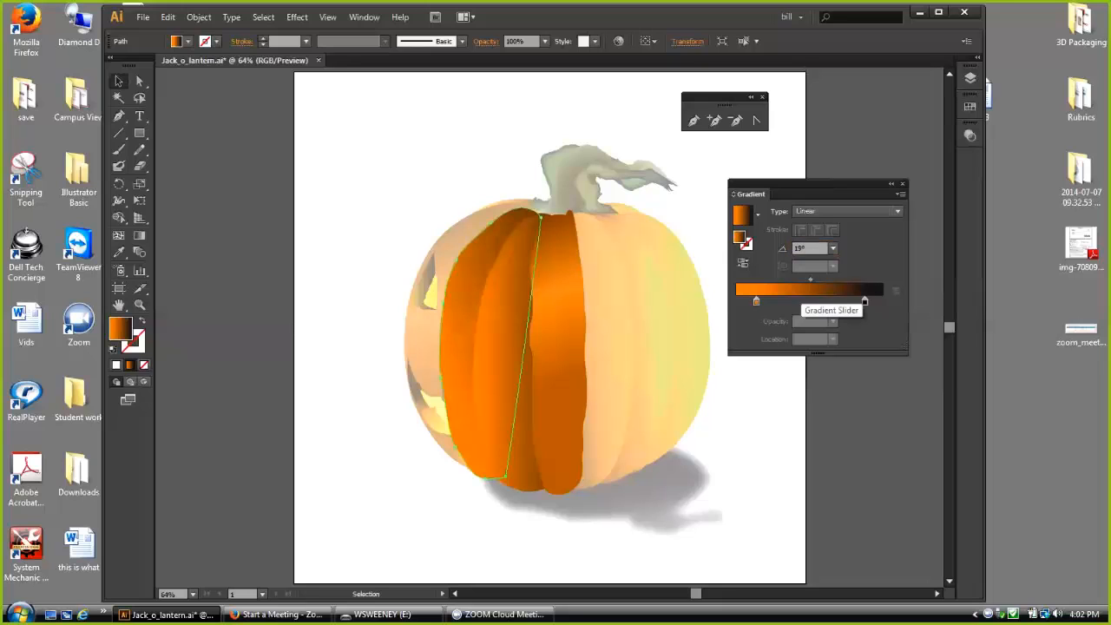
Step: Move the rib gradient's dark stop to a location of 78.75% and deselect the rib
drag(865, 301, 851, 302)
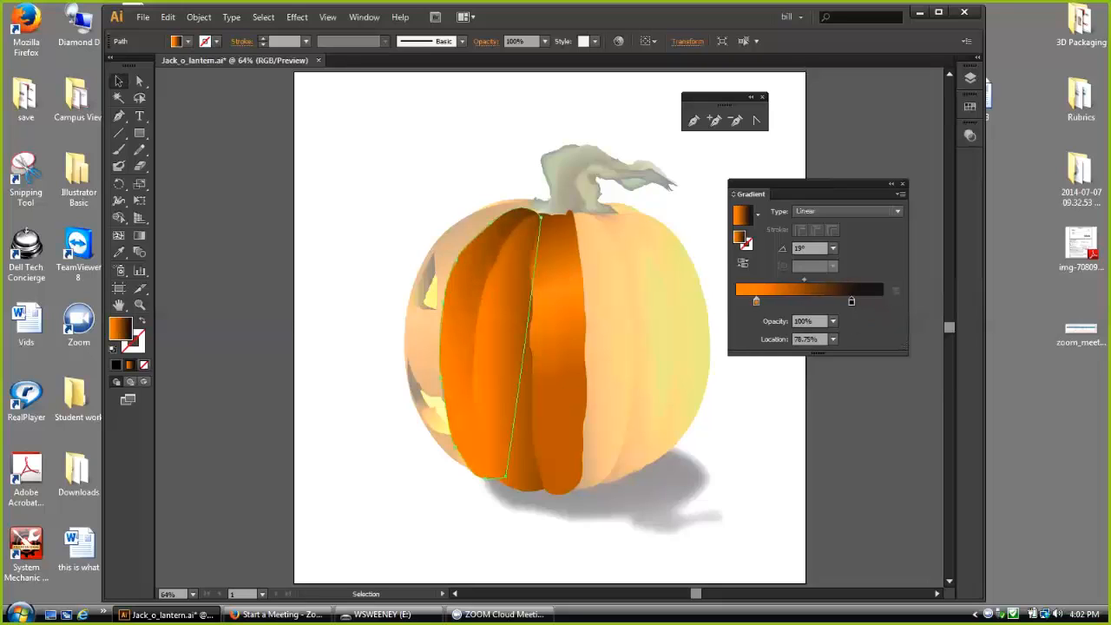
drag(807, 184, 880, 114)
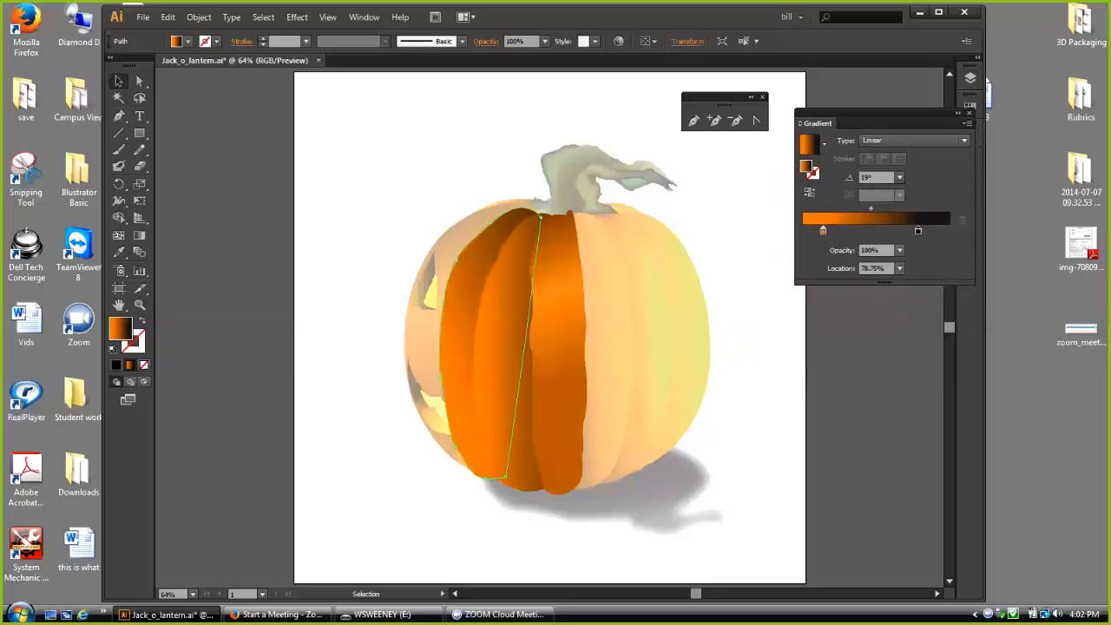
key(ctrl+shift+a)
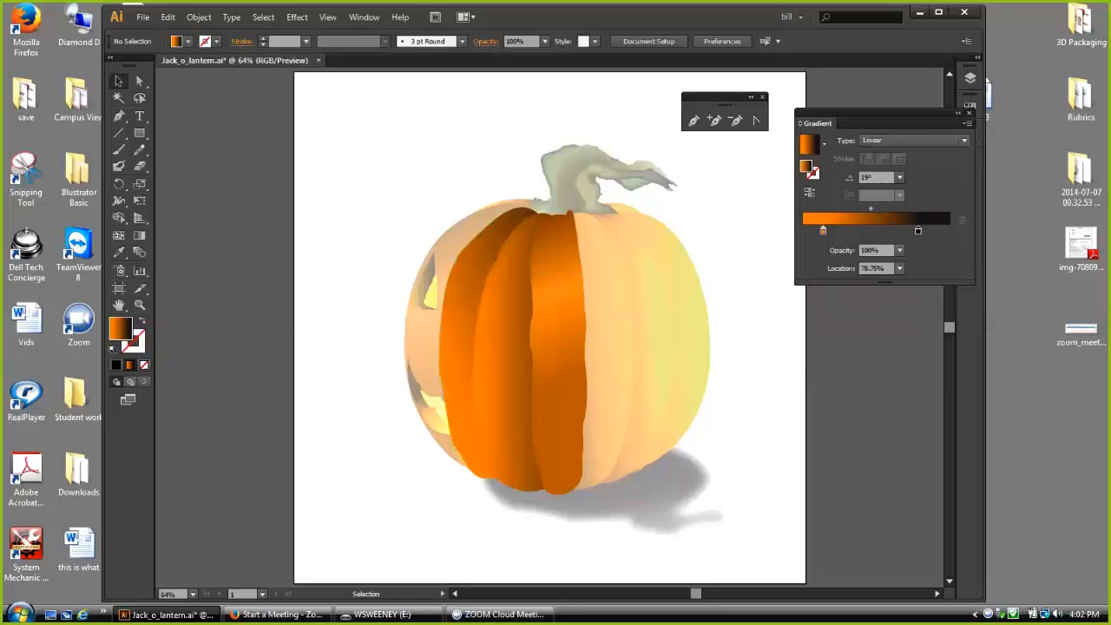
Step: Reselect the rib and use the Gradient tool to shorten its gradient, tilt it to -12° and shift it toward the pumpkin's centre
click(491, 348)
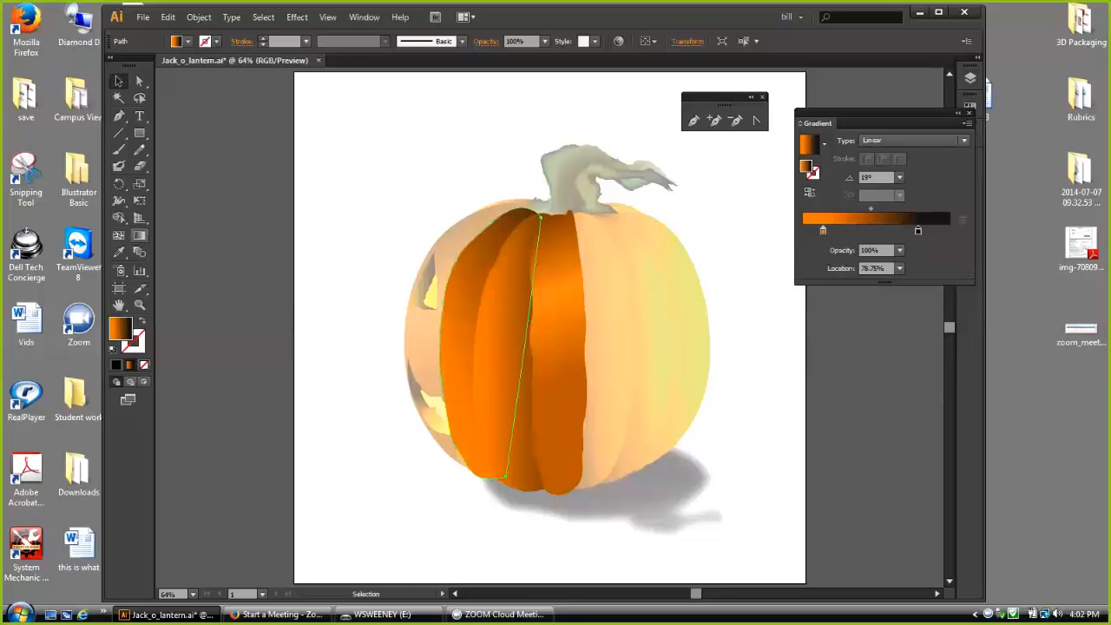
click(140, 235)
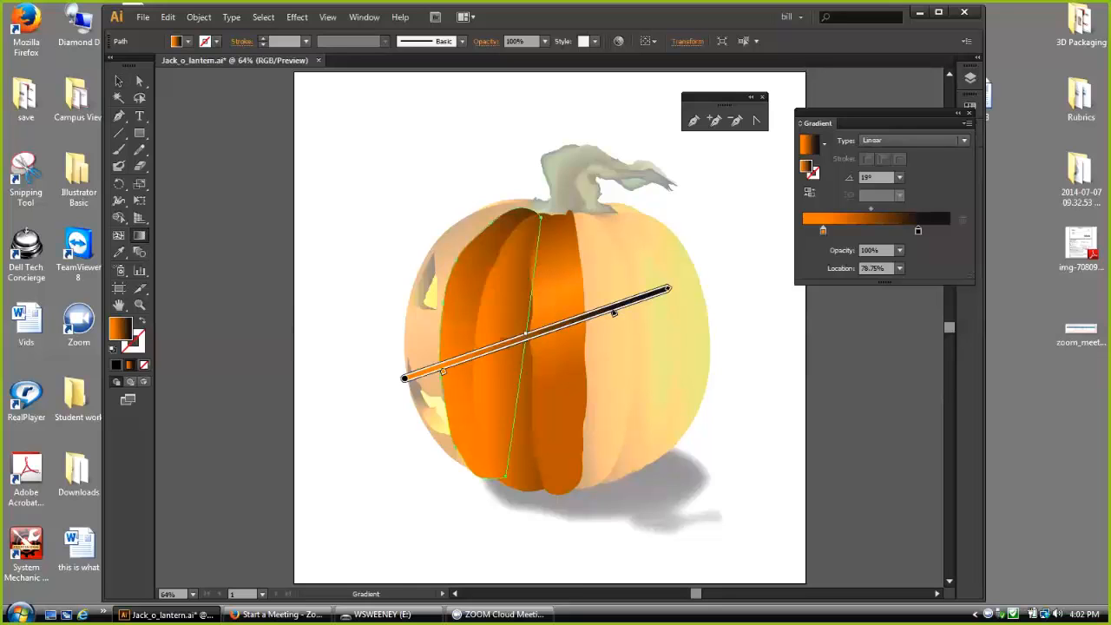
mouse_move(667, 288)
mouse_down()
mouse_move(682, 391)
mouse_move(683, 379)
mouse_move(601, 362)
mouse_up()
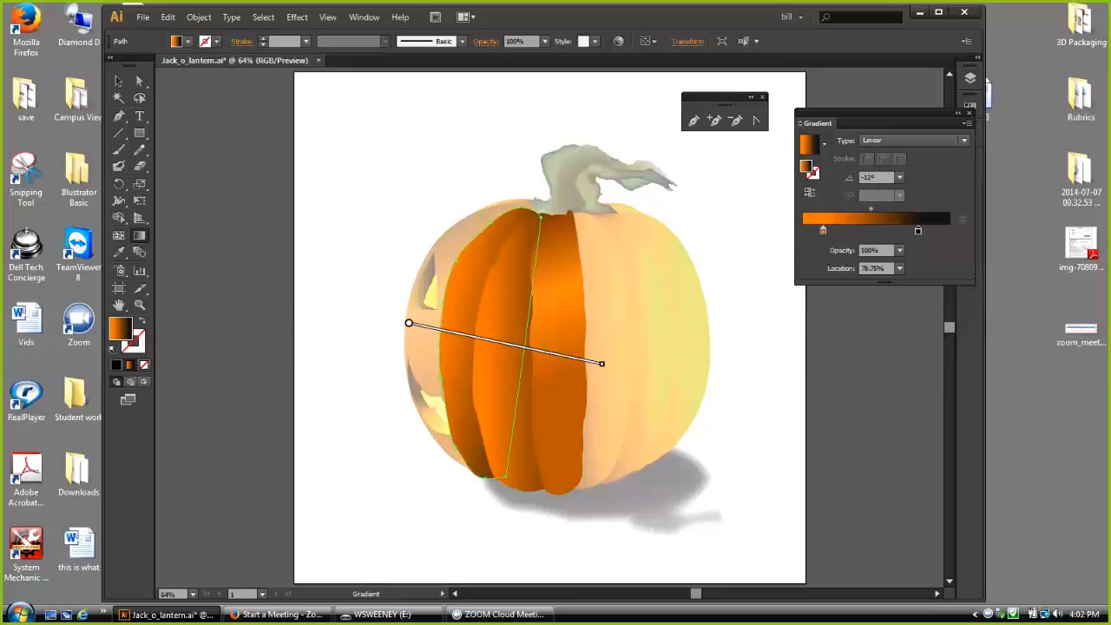
mouse_move(505, 343)
mouse_down()
mouse_move(522, 328)
mouse_move(523, 347)
mouse_up()
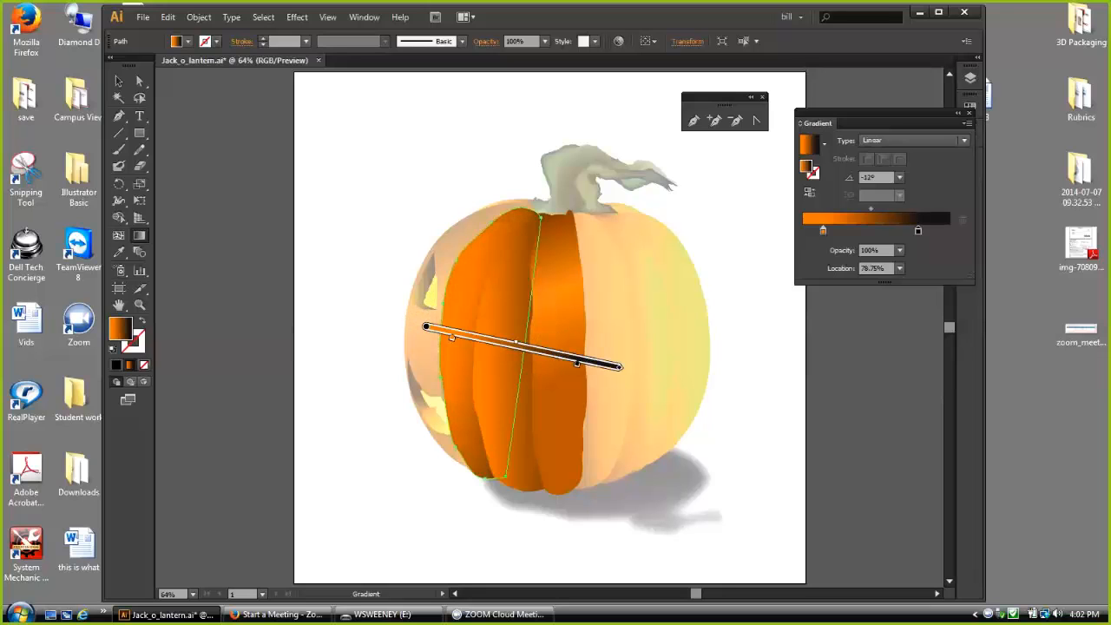
Step: Nudge the orange stop slightly inward, shorten and re-angle the rib's gradient to -5.7°, and deselect the rib
drag(451, 337, 454, 338)
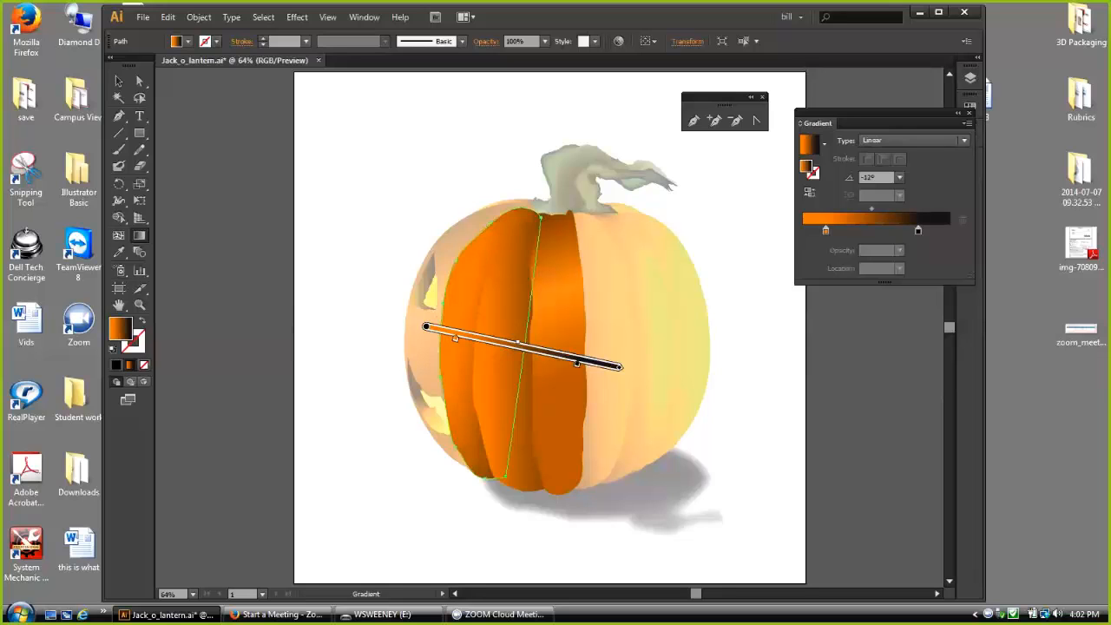
mouse_move(619, 366)
mouse_down()
mouse_move(620, 340)
mouse_move(619, 357)
mouse_move(599, 351)
mouse_up()
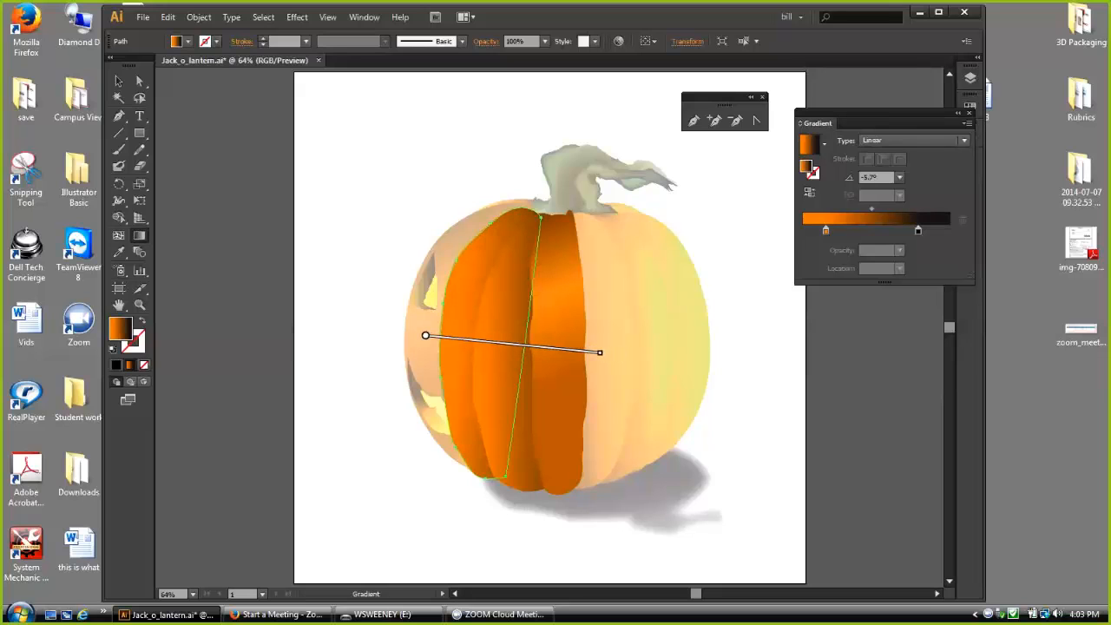
click(119, 81)
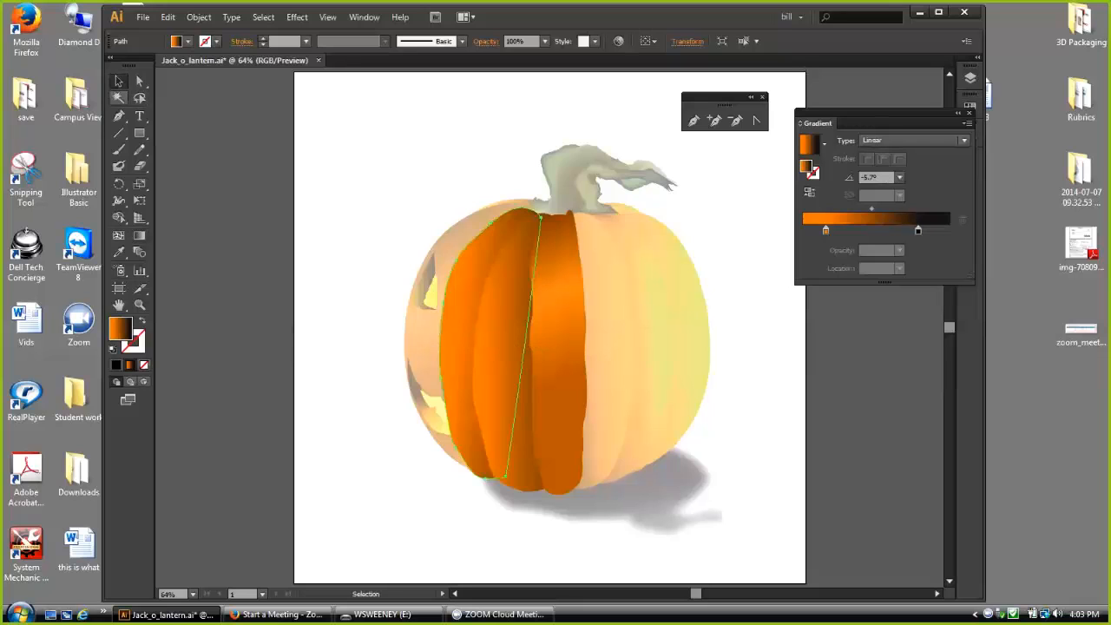
key(ctrl+shift+a)
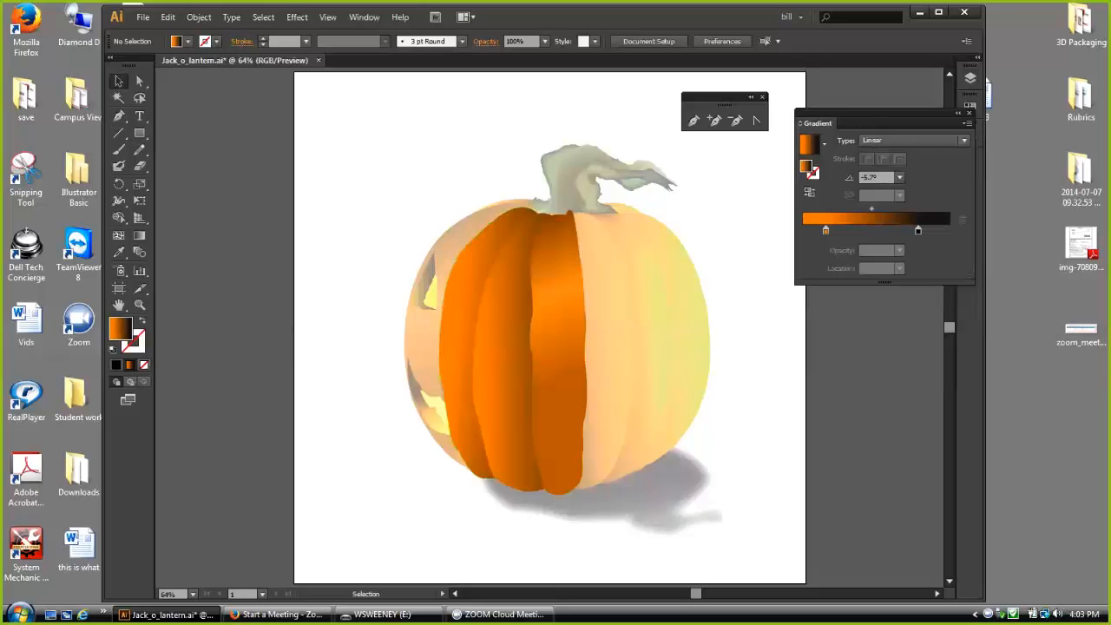
Step: Trace the outermost left rib with the Pen tool from the stem base around the pumpkin's outer edge and underside, closing it at the start
click(693, 120)
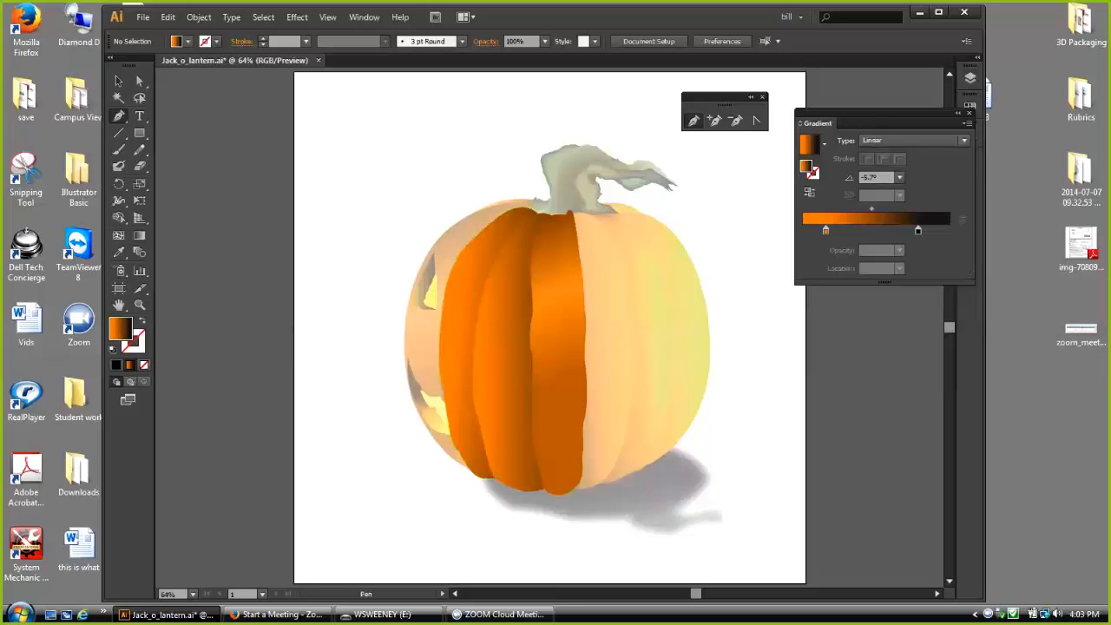
click(541, 217)
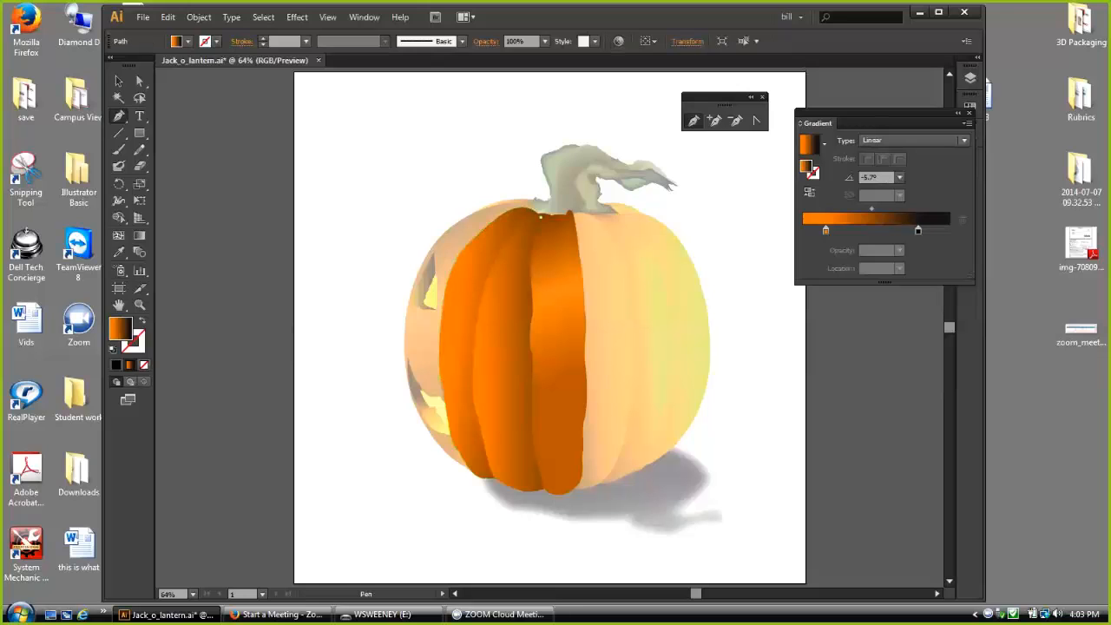
drag(460, 215, 431, 248)
click(540, 215)
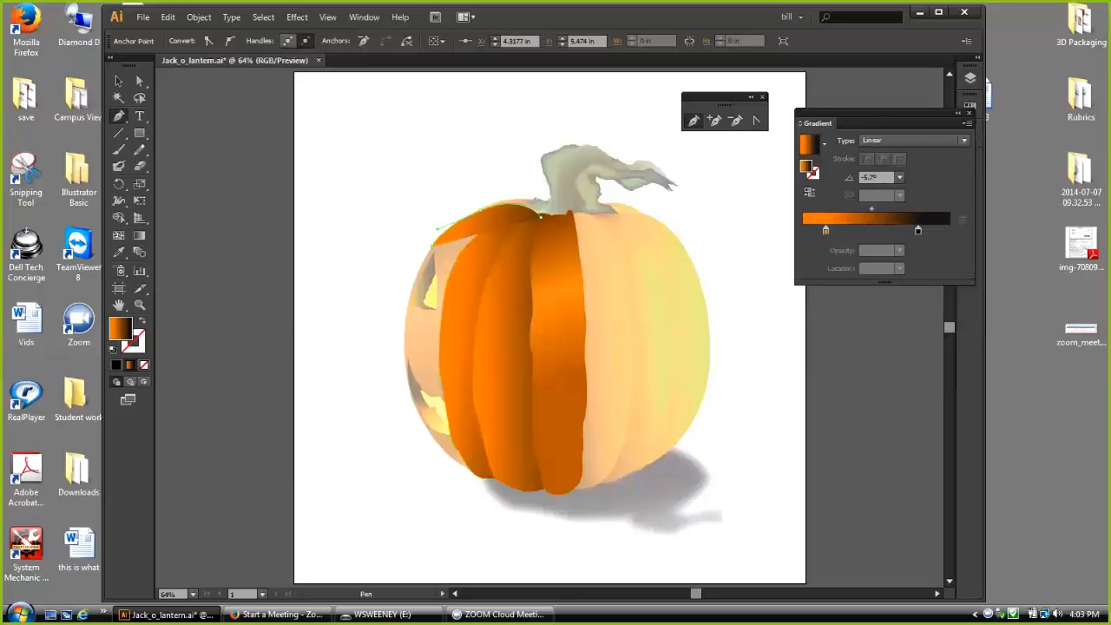
drag(408, 308, 406, 283)
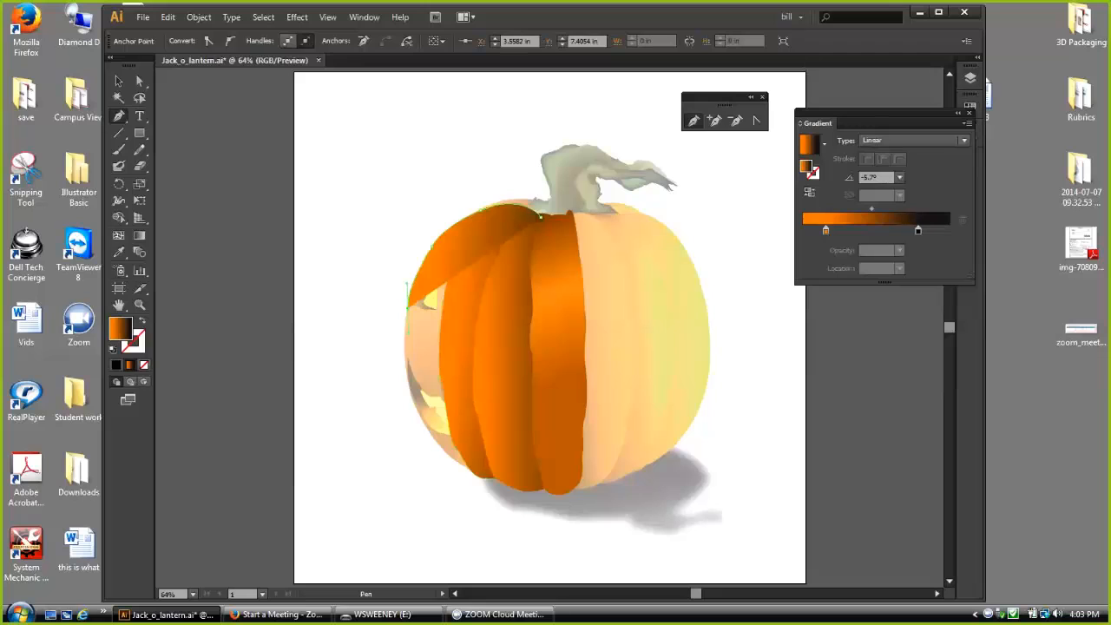
drag(411, 397, 398, 356)
drag(424, 440, 442, 453)
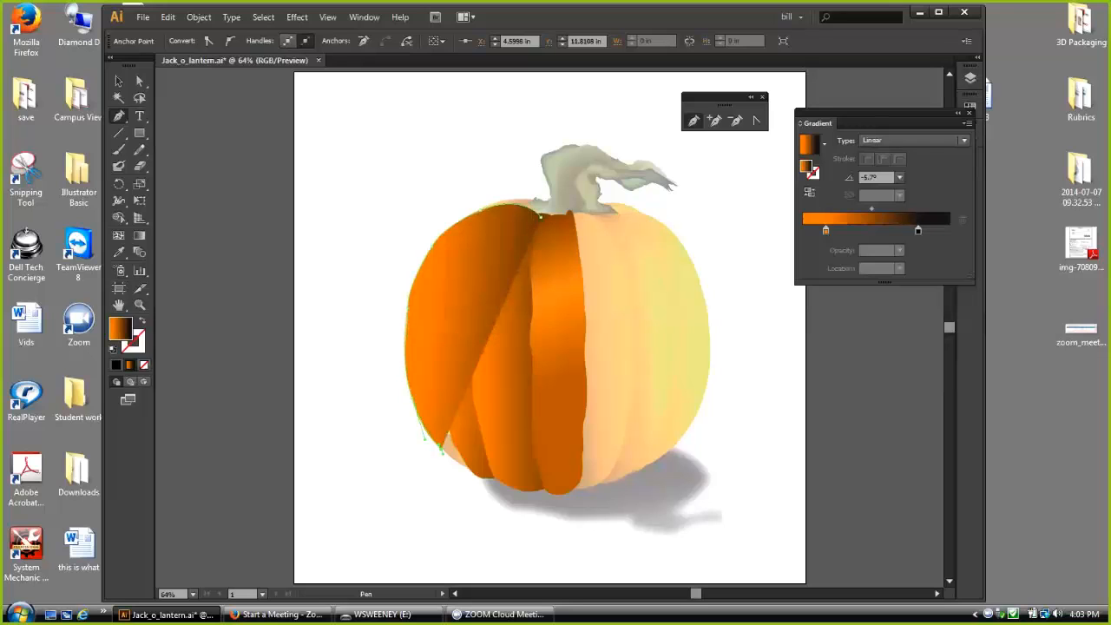
drag(505, 476, 534, 471)
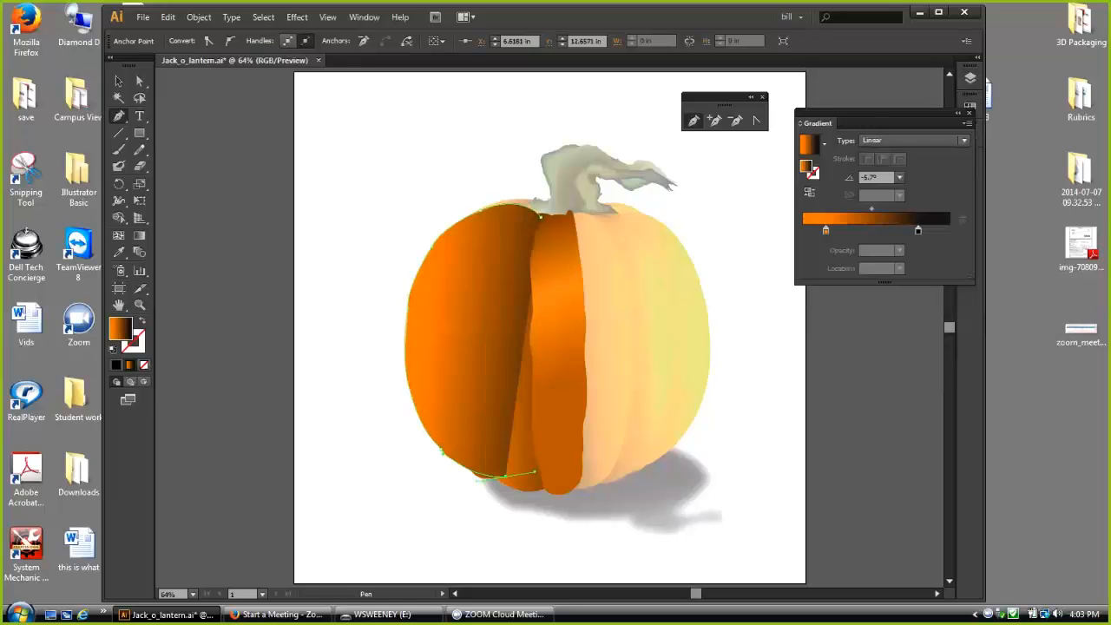
click(540, 217)
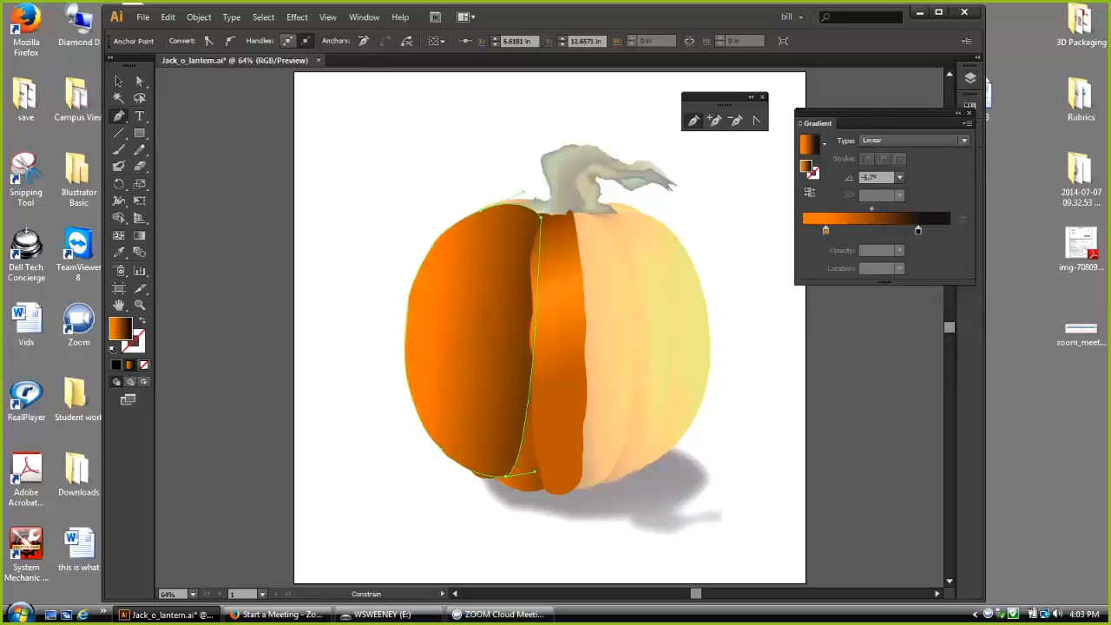
Step: Send the new outermost rib backward two levels so it sits behind both neighbouring ribs, and deselect it
click(118, 80)
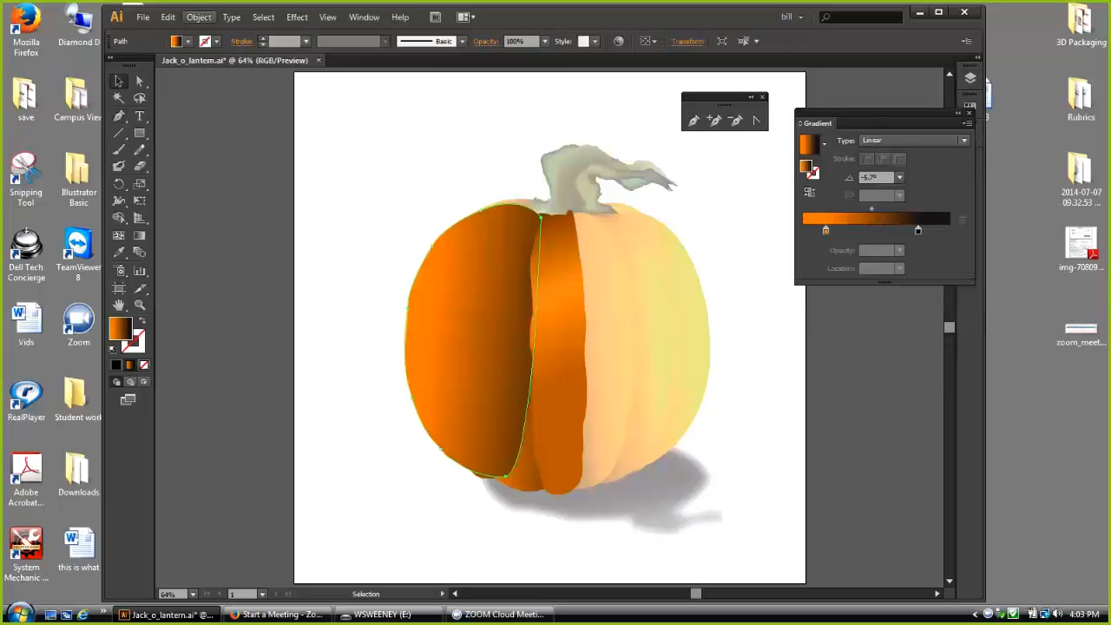
click(199, 17)
mouse_move(220, 48)
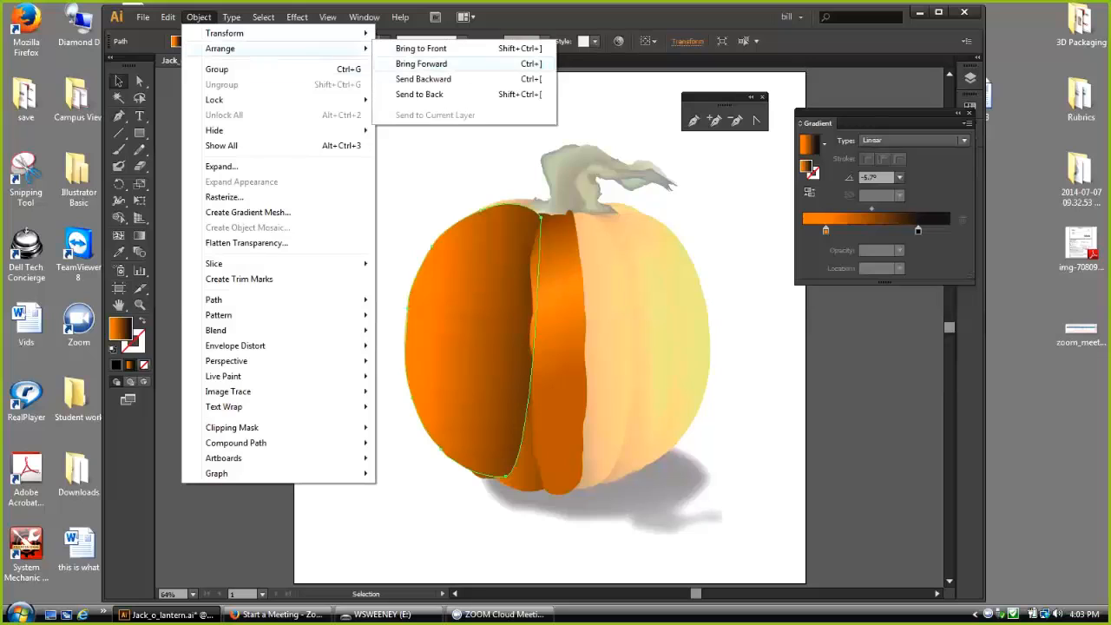
click(424, 79)
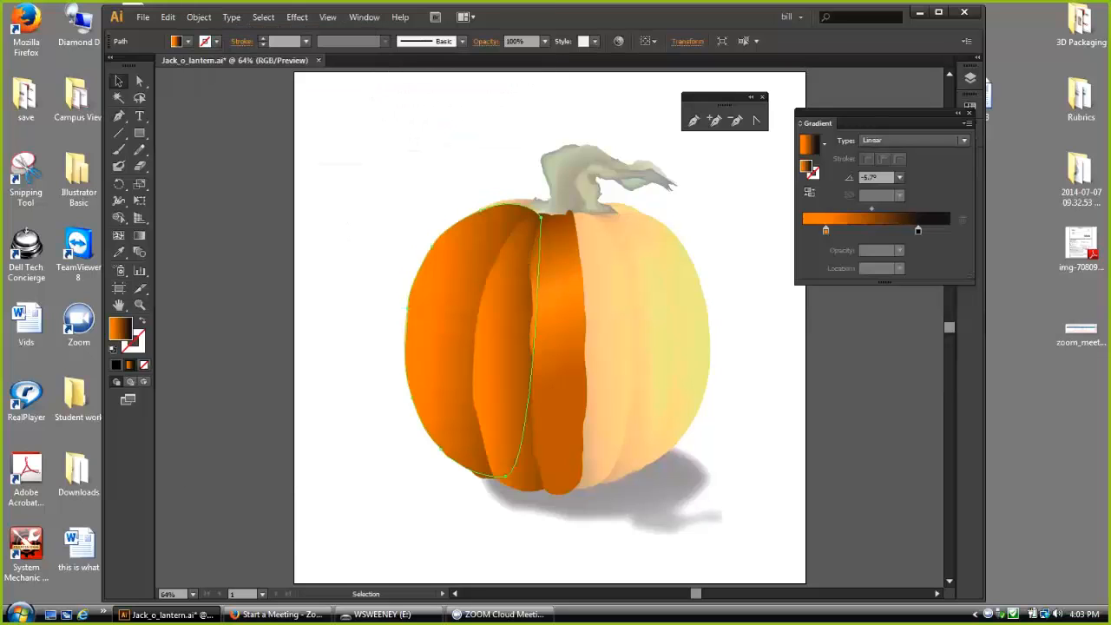
mouse_move(451, 339)
mouse_down()
mouse_move(331, 339)
mouse_move(450, 338)
mouse_up()
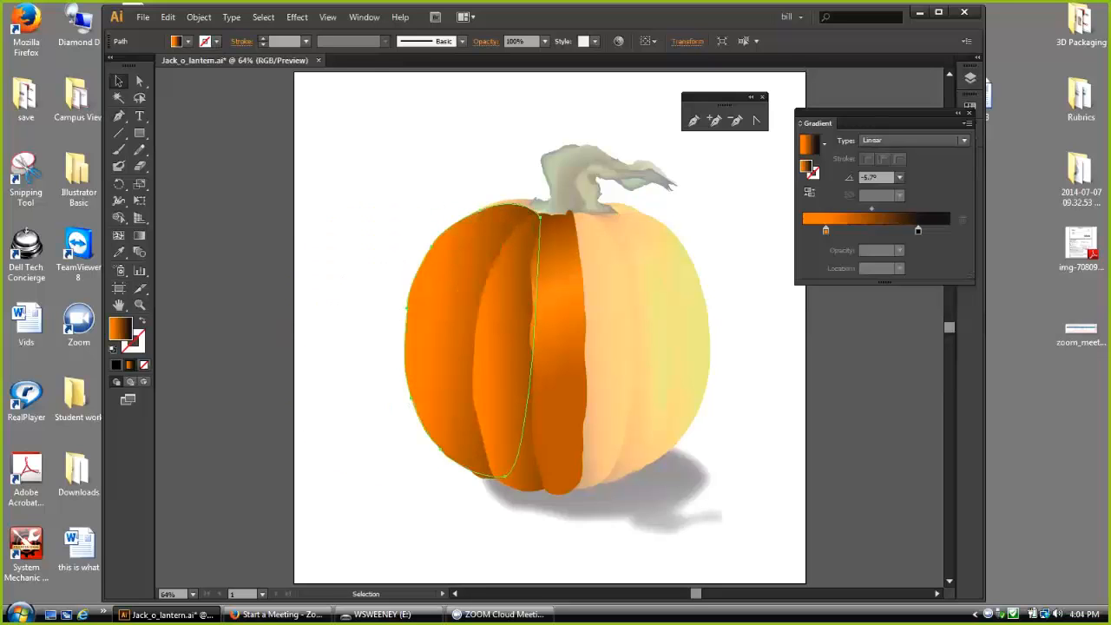
click(199, 16)
mouse_move(220, 49)
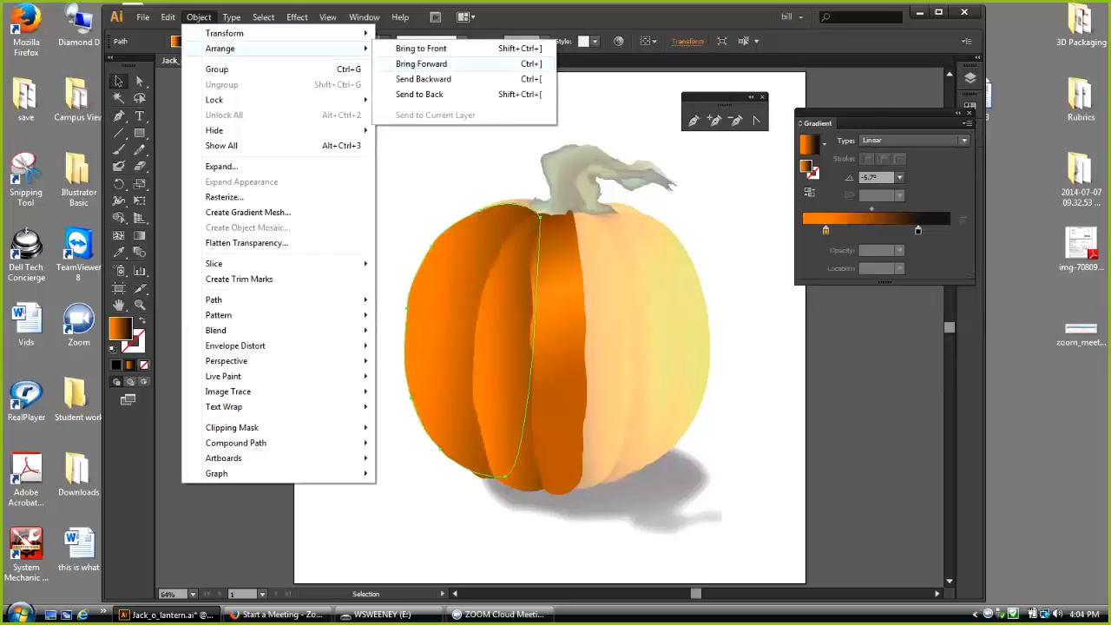
click(423, 79)
key(ctrl+shift+a)
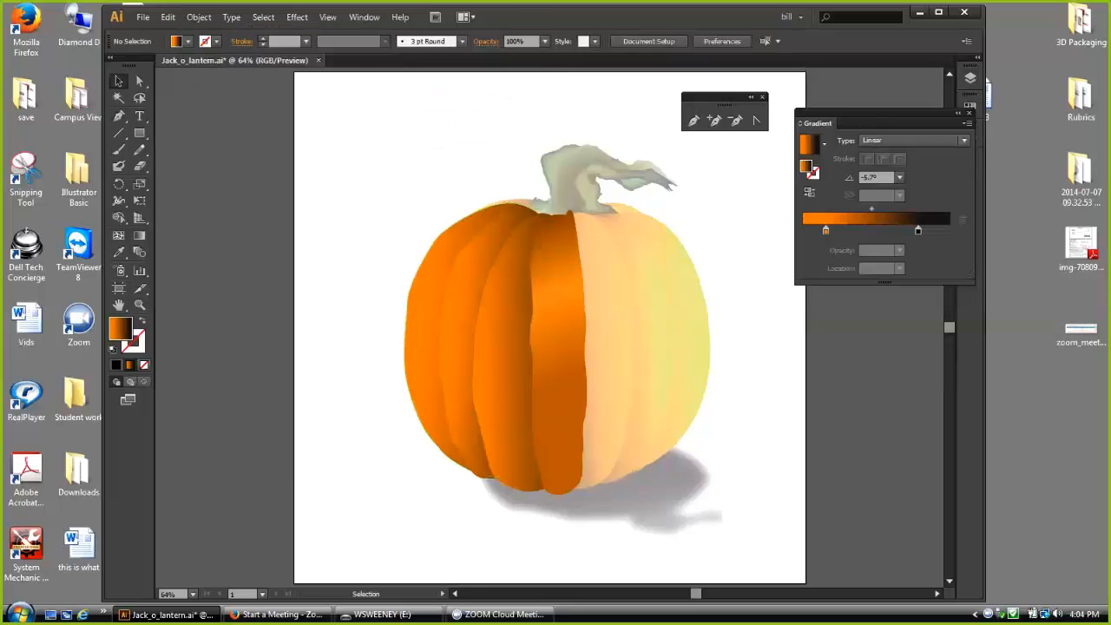
Step: Set the outermost left rib's black gradient stop to 67.12%, then shorten the gradient and tilt it to -12.2° with the Gradient tool
click(425, 339)
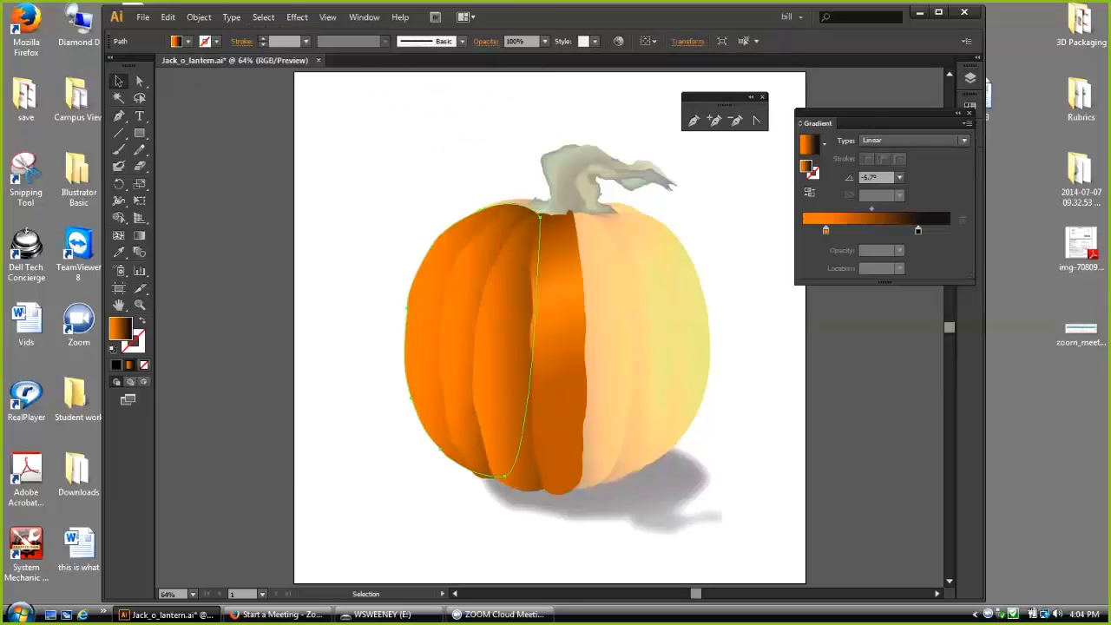
drag(918, 230, 901, 230)
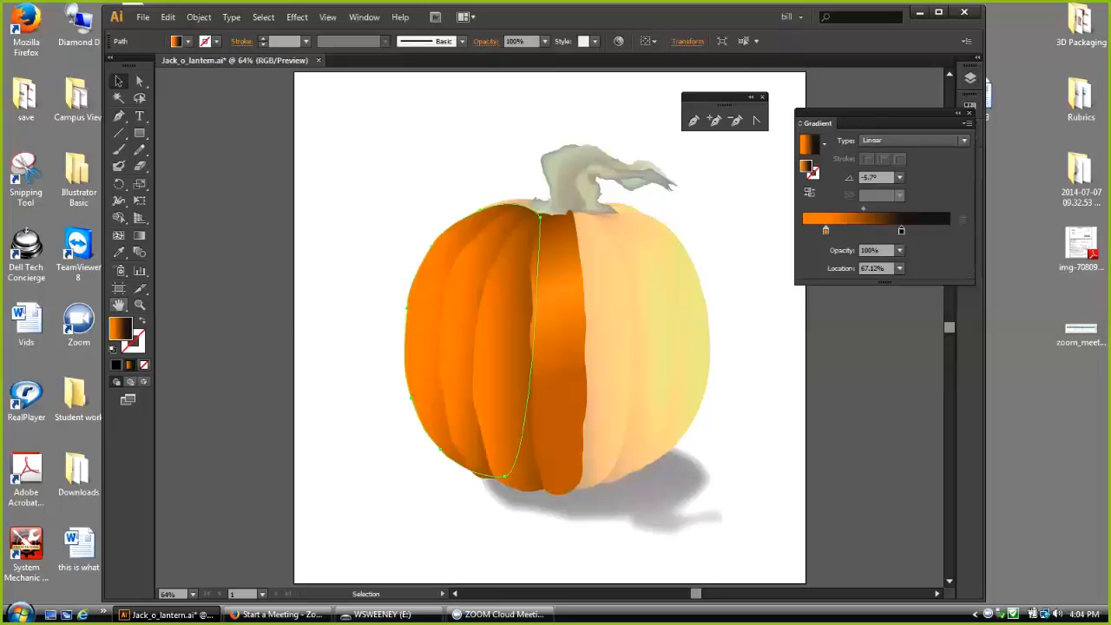
click(139, 235)
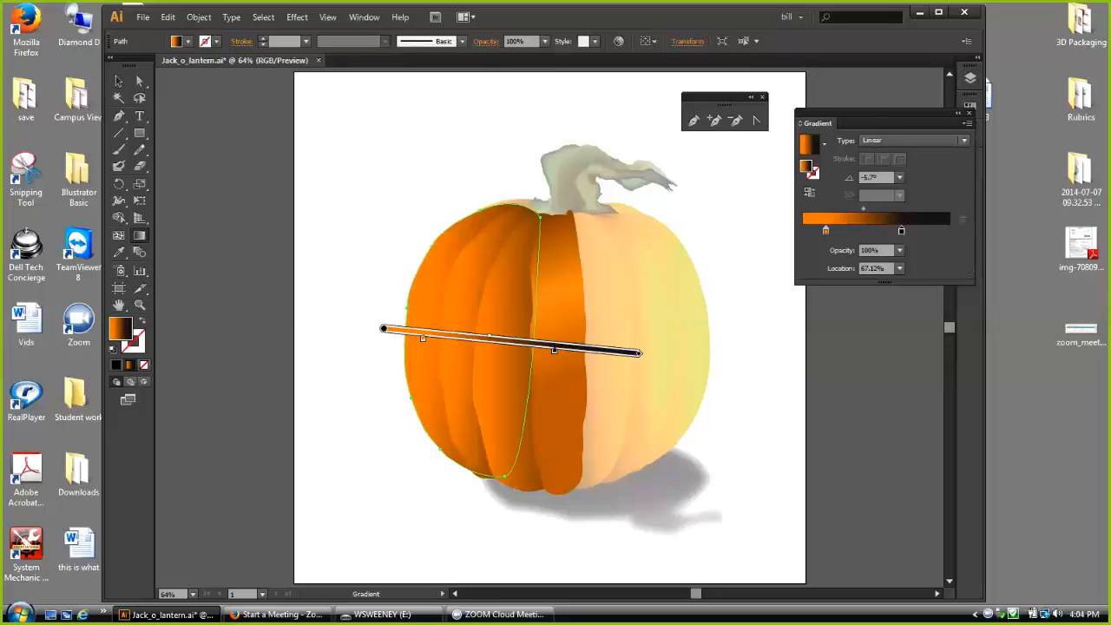
drag(640, 353, 610, 350)
mouse_move(382, 328)
mouse_down()
mouse_move(404, 298)
mouse_move(401, 330)
mouse_up()
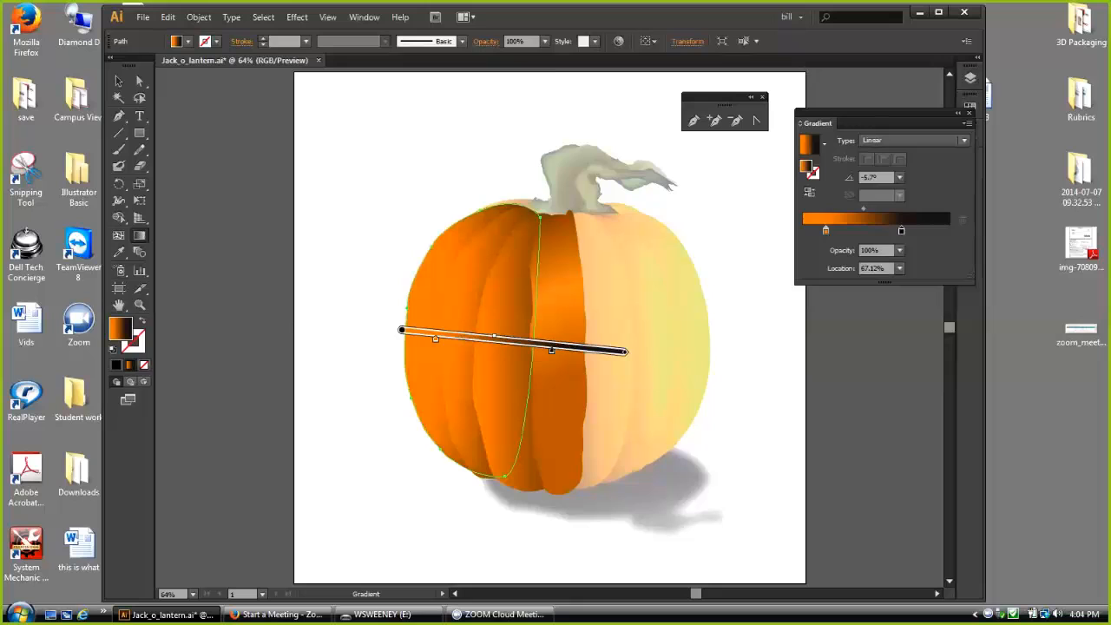
drag(627, 351, 575, 347)
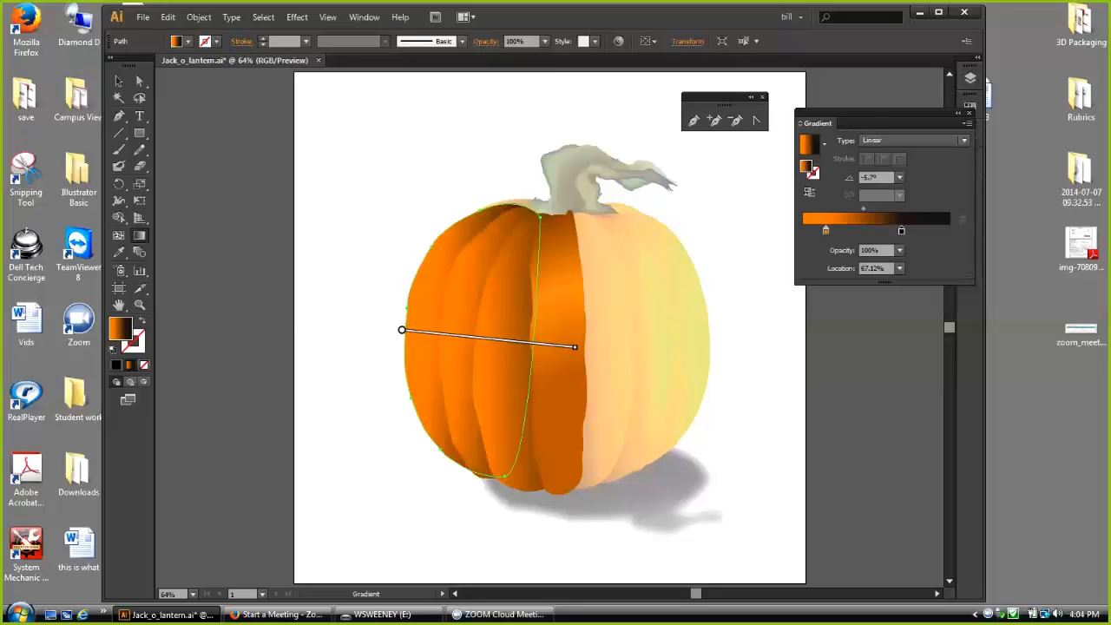
mouse_move(575, 347)
mouse_down()
mouse_move(568, 384)
mouse_move(576, 355)
mouse_up()
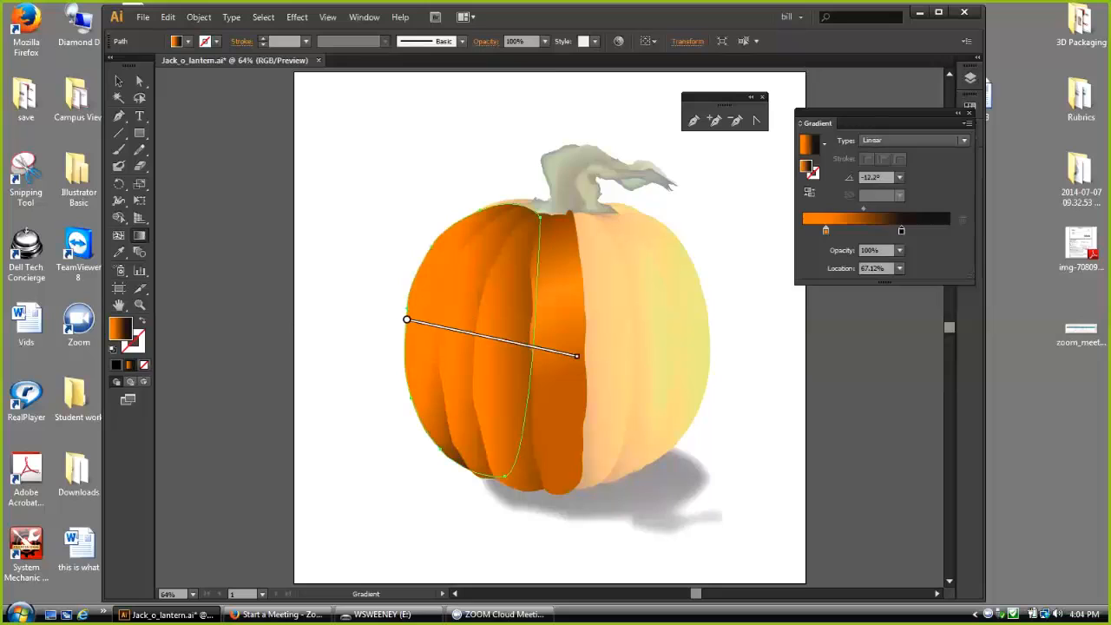
Step: Lengthen the outermost rib's gradient slightly, spread its orange and black stops farther apart, and deselect the rib
mouse_move(519, 348)
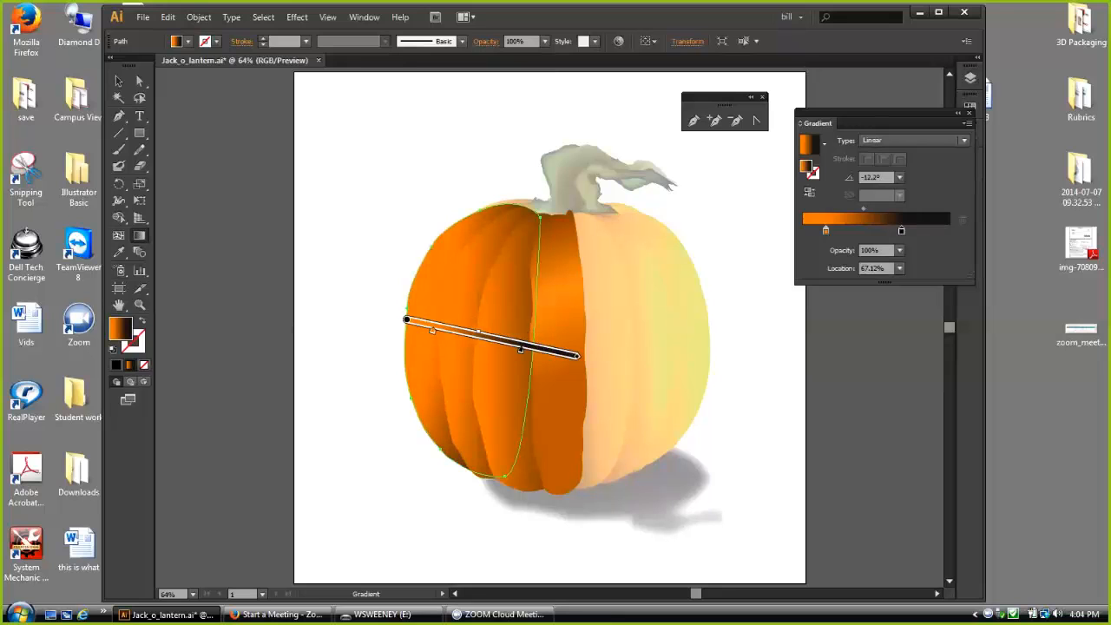
drag(576, 355, 595, 359)
drag(435, 331, 414, 327)
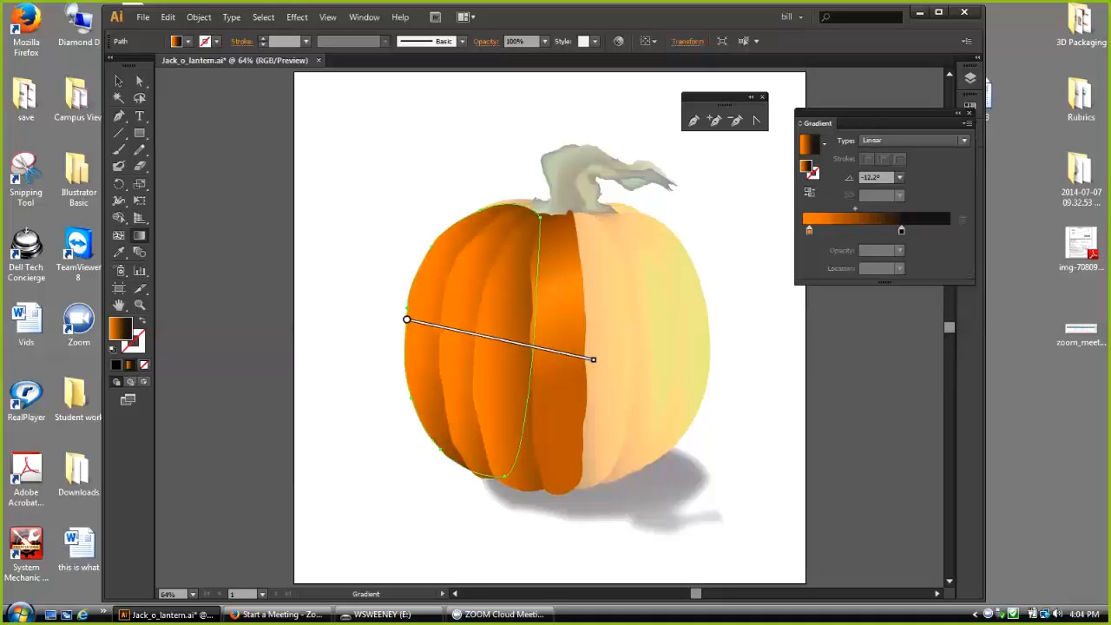
drag(532, 351, 543, 355)
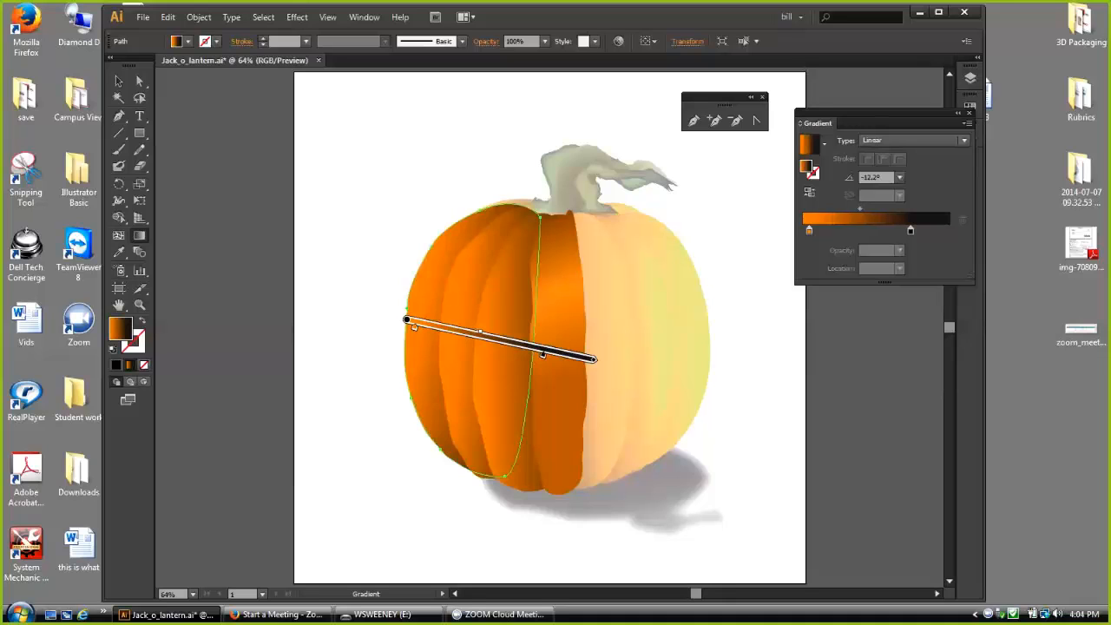
click(119, 81)
key(ctrl+shift+a)
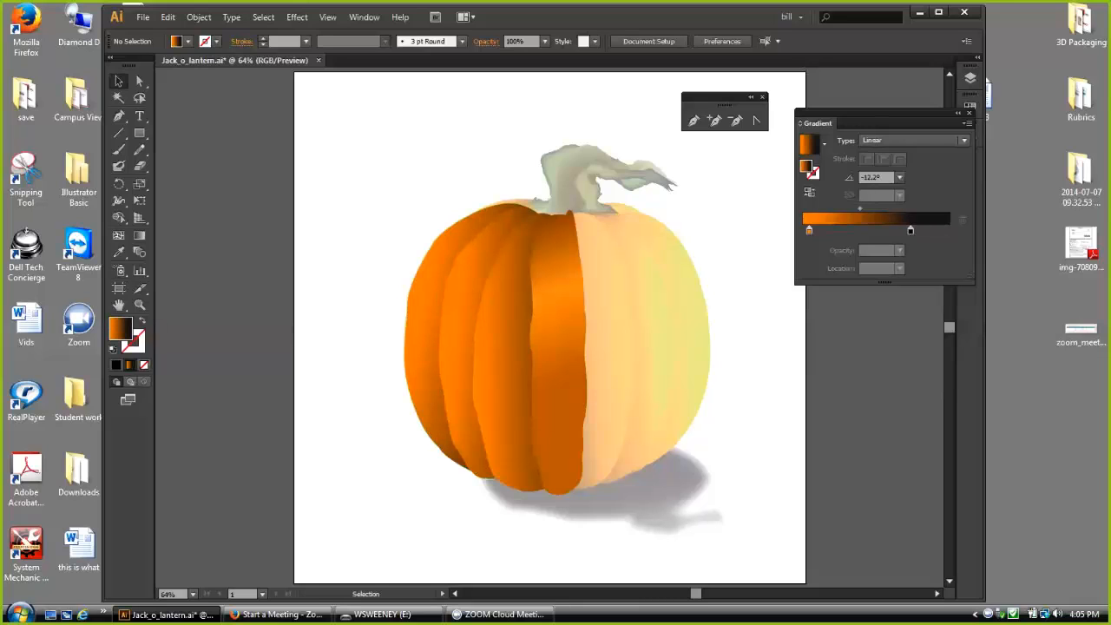
Step: Hide the pumpkin and key layers to expose the template's carved face around the nose
drag(818, 122, 756, 146)
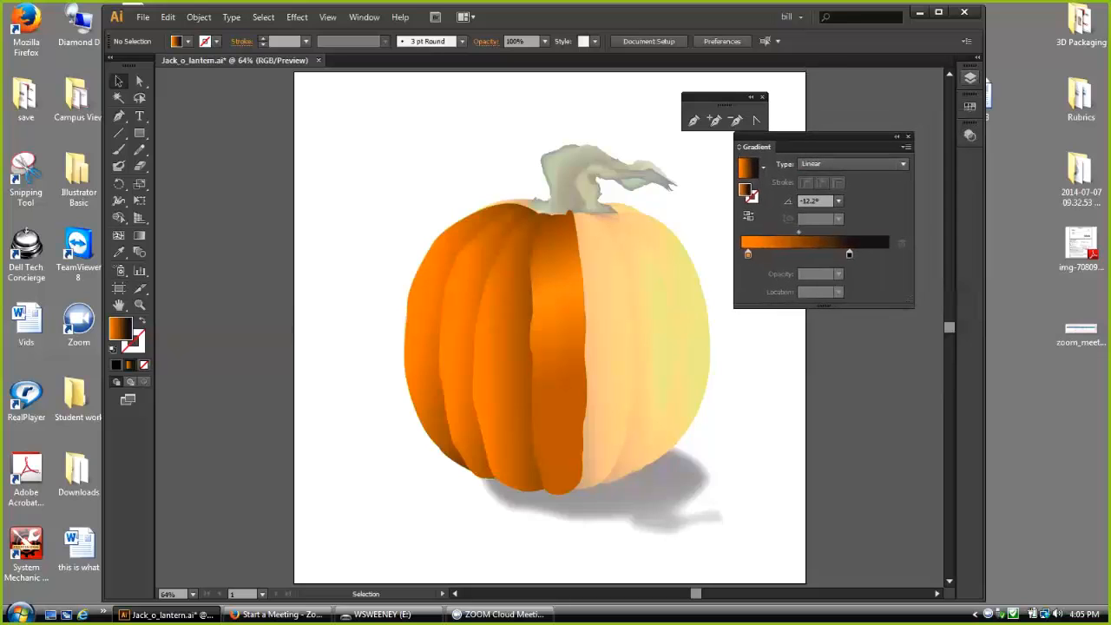
click(970, 78)
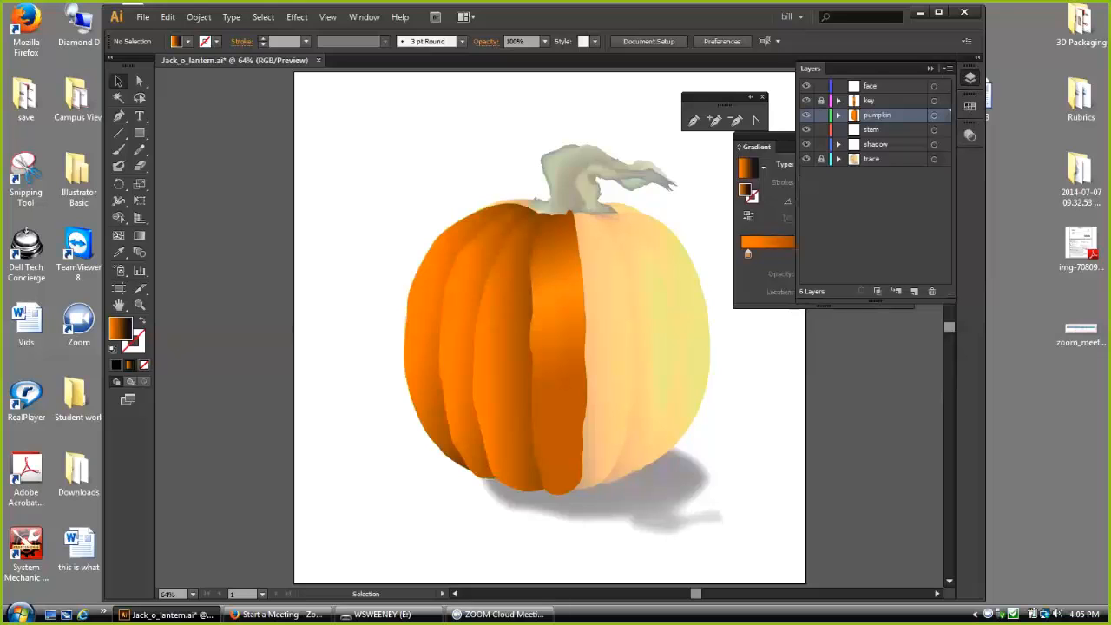
click(806, 115)
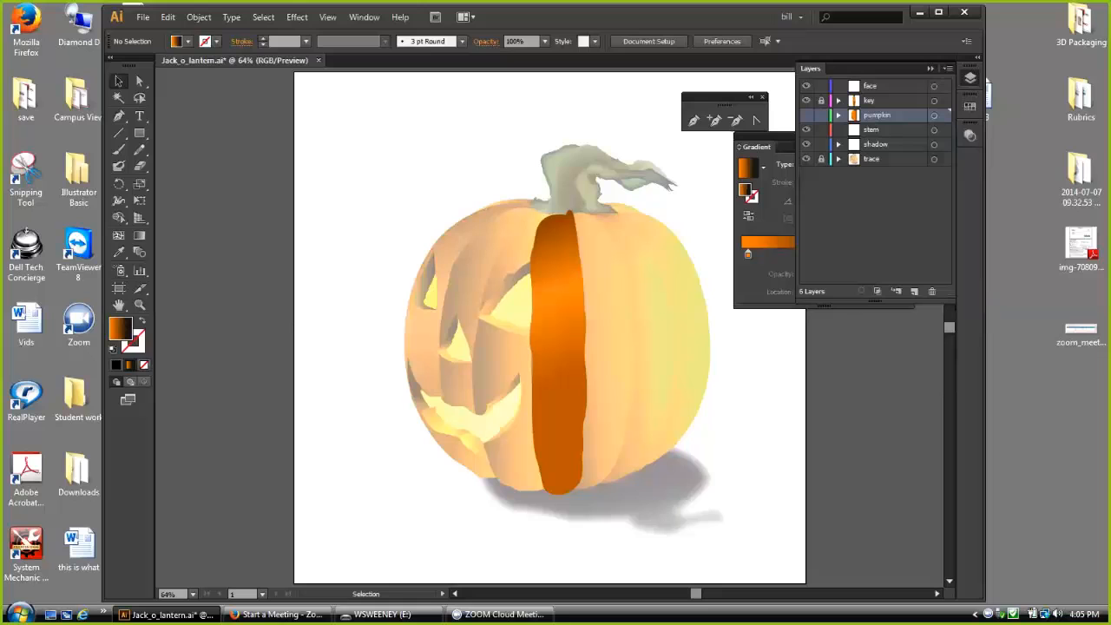
key(z)
click(805, 100)
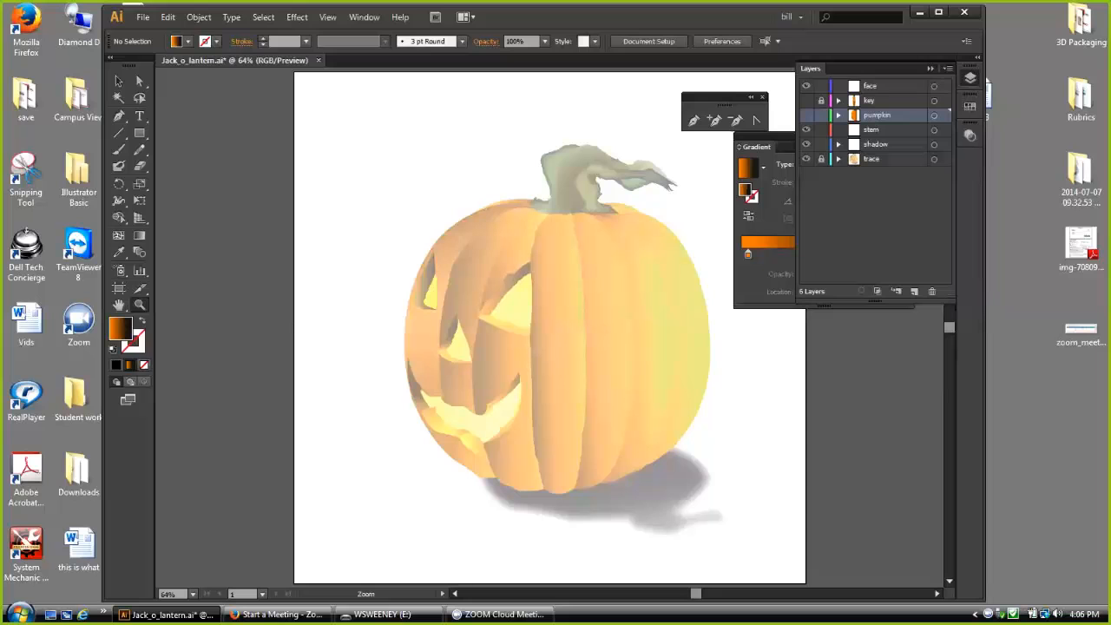
drag(403, 288, 521, 404)
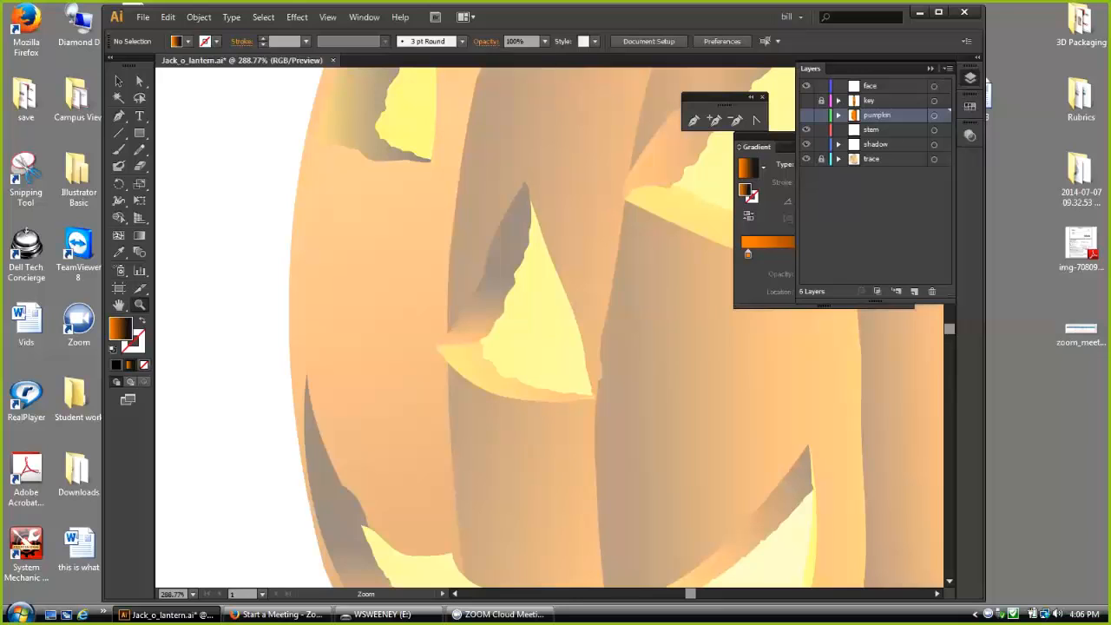
Step: Lock the pumpkin layer and set up the face layer for drawing with no fill and a 1 pt black stroke
click(821, 115)
click(885, 85)
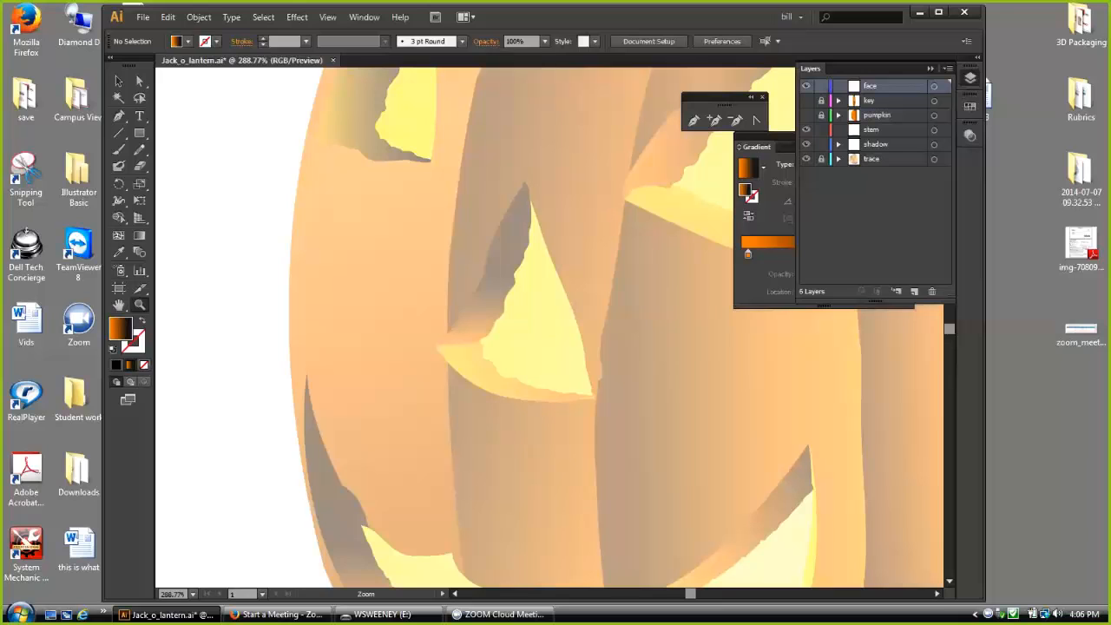
click(112, 348)
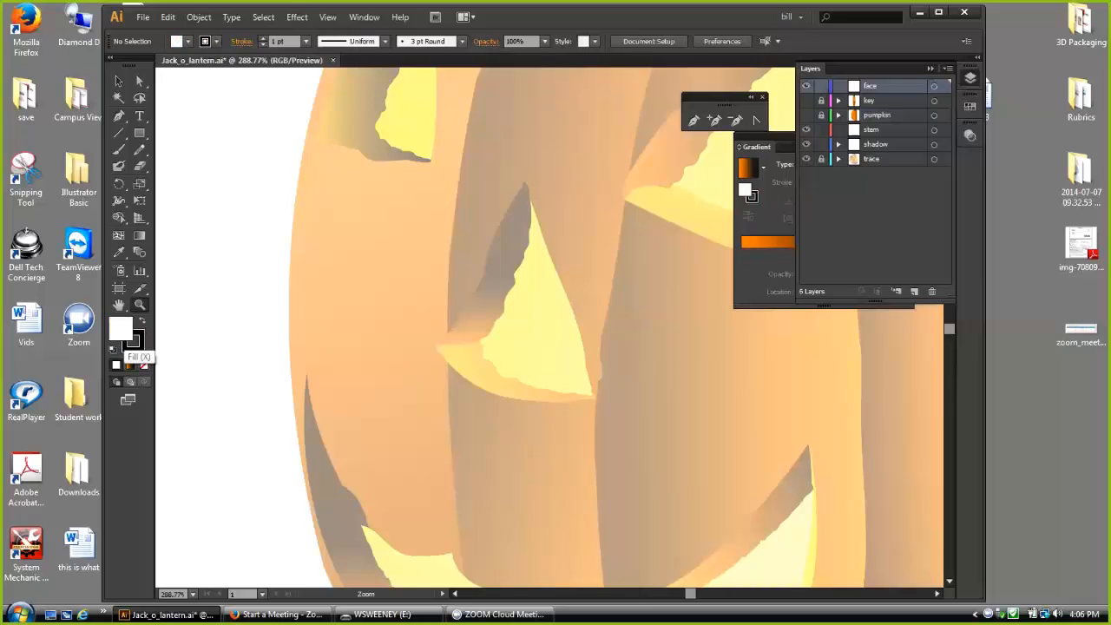
click(144, 365)
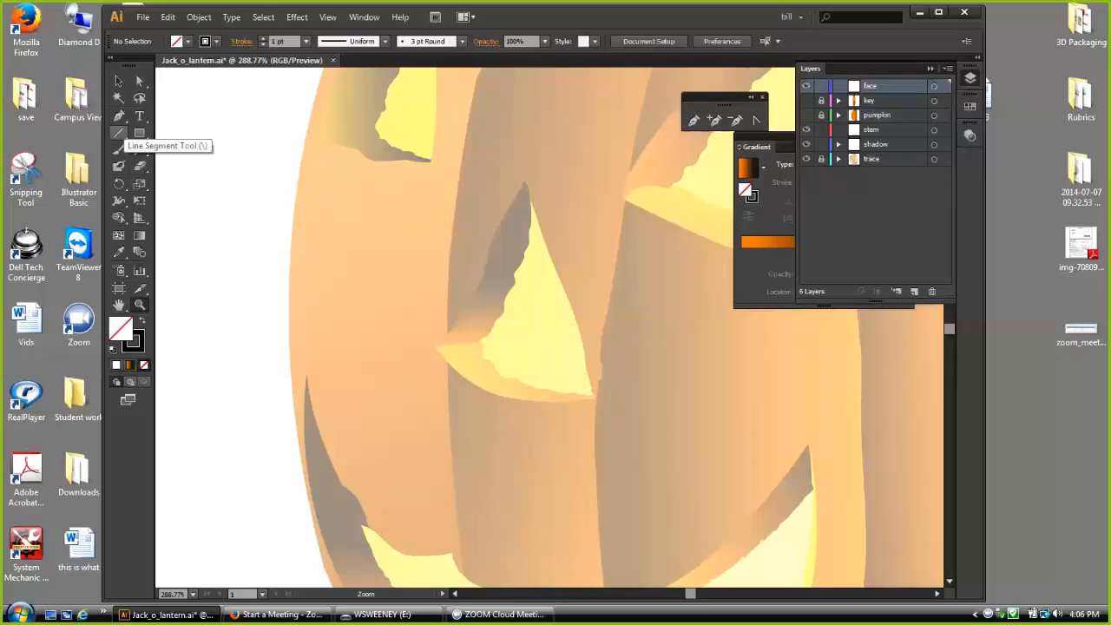
Step: Trace the nose cutout's outer outline with the Pen tool from its upper tip around both lower corners, close it at the tip and deselect it
click(693, 120)
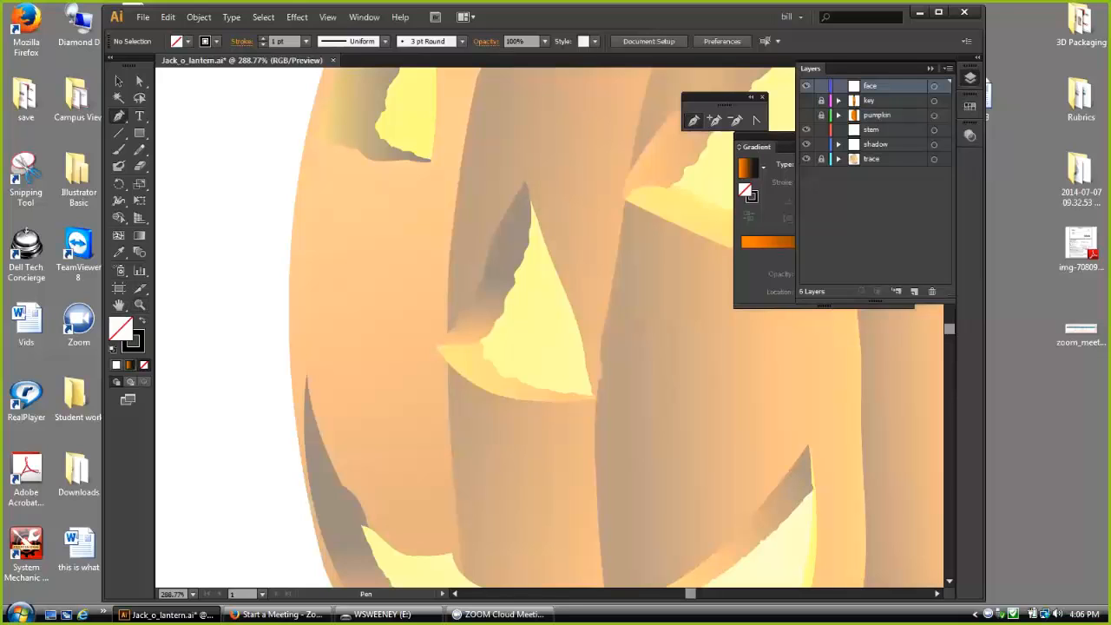
click(526, 176)
drag(488, 260, 487, 278)
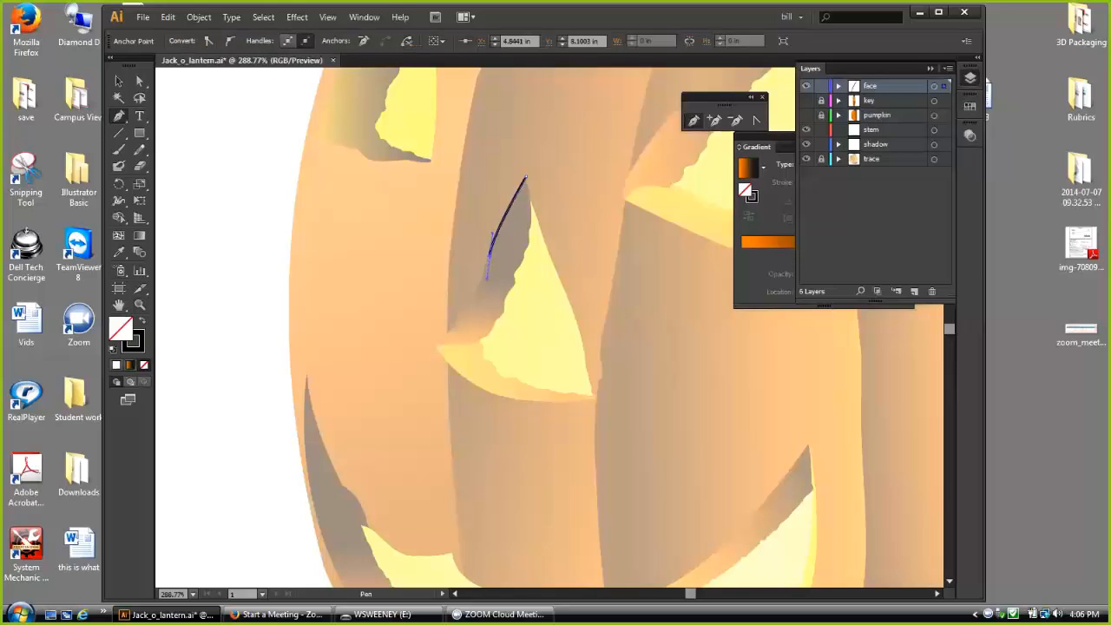
click(469, 306)
click(435, 345)
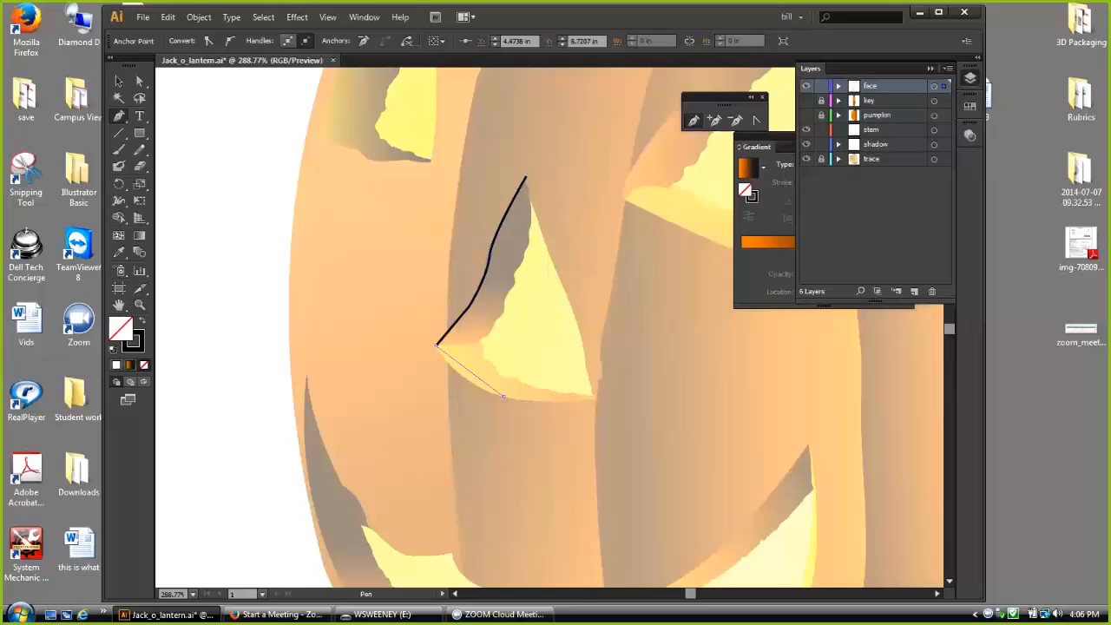
drag(504, 397, 599, 399)
click(575, 400)
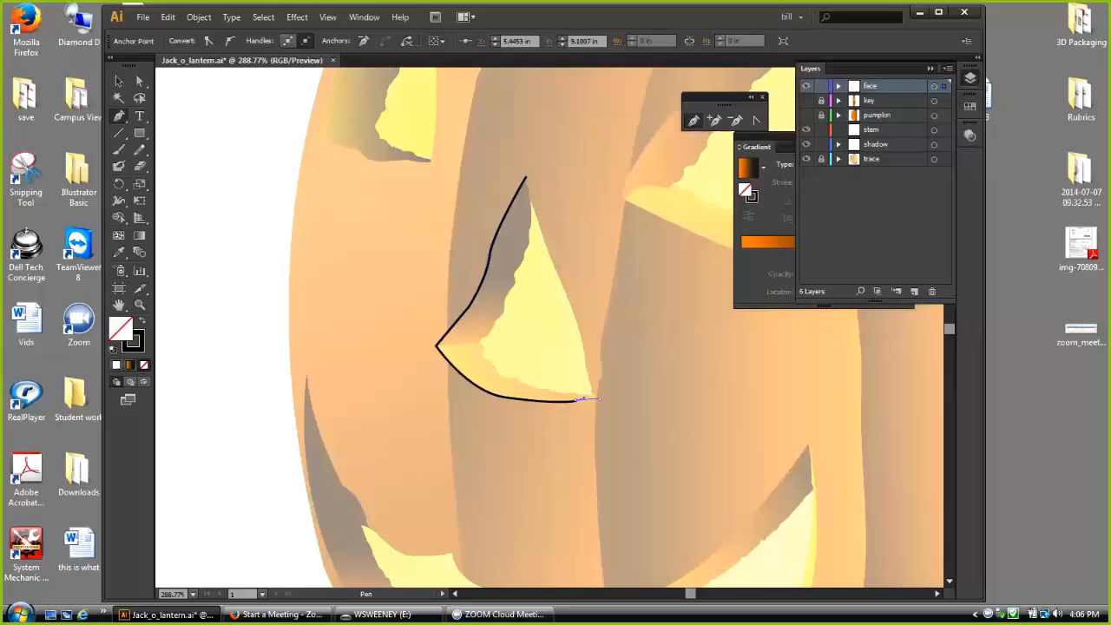
click(598, 399)
click(591, 386)
drag(591, 386, 584, 354)
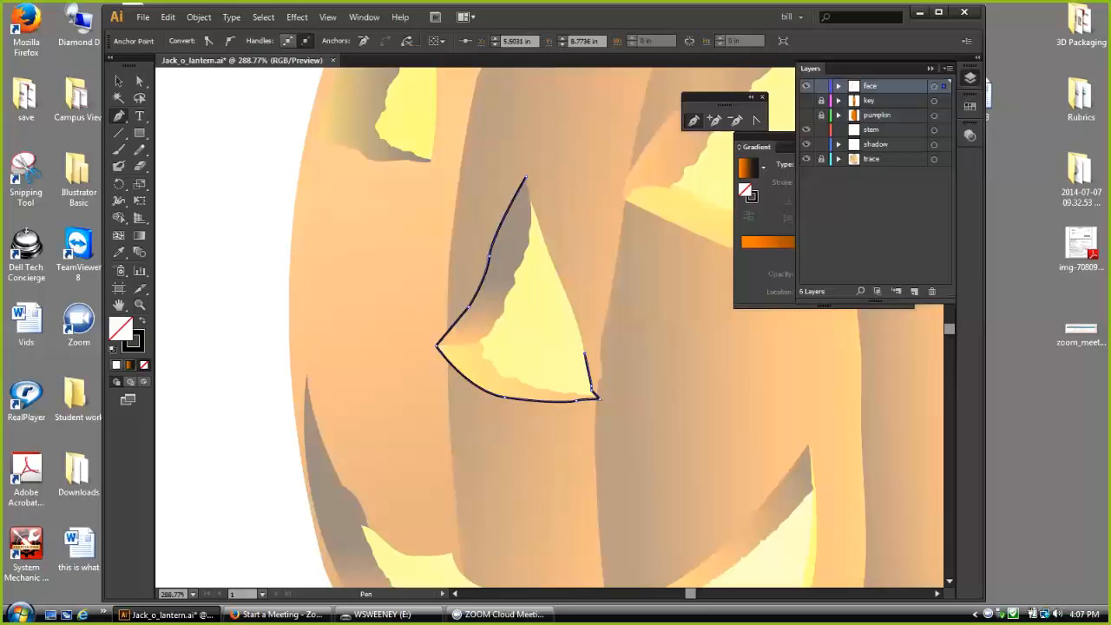
click(556, 278)
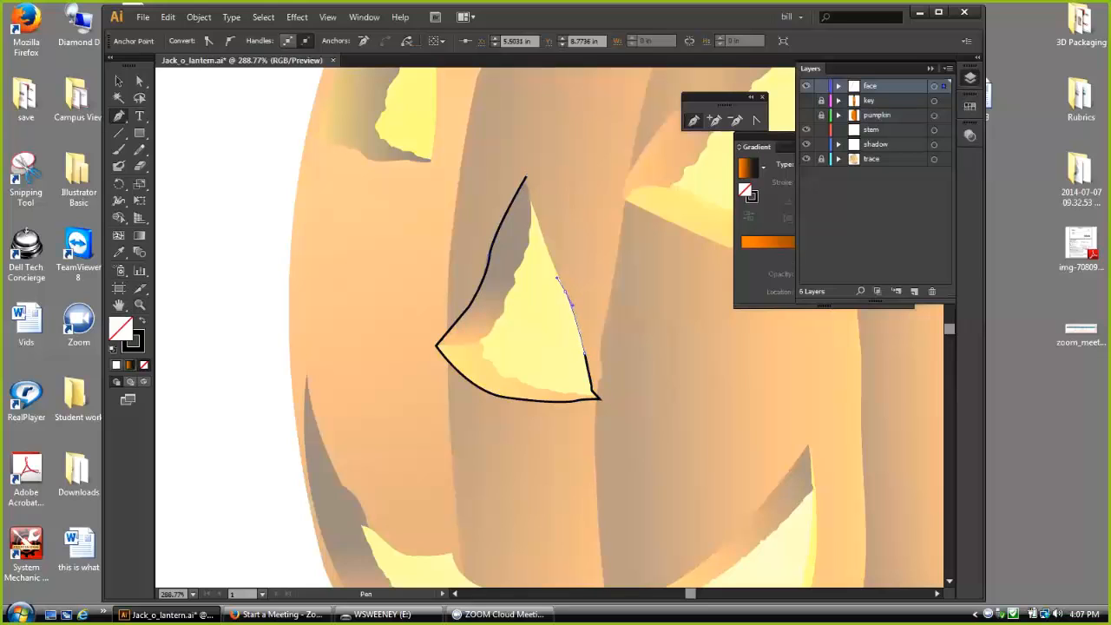
drag(556, 278, 558, 278)
click(538, 222)
click(525, 179)
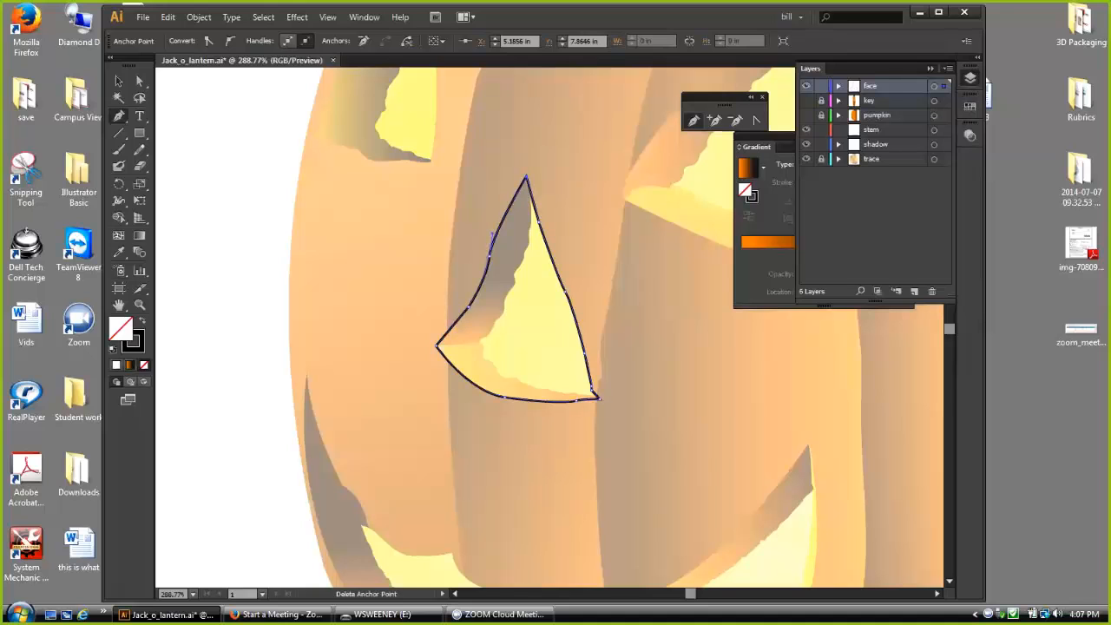
key(v)
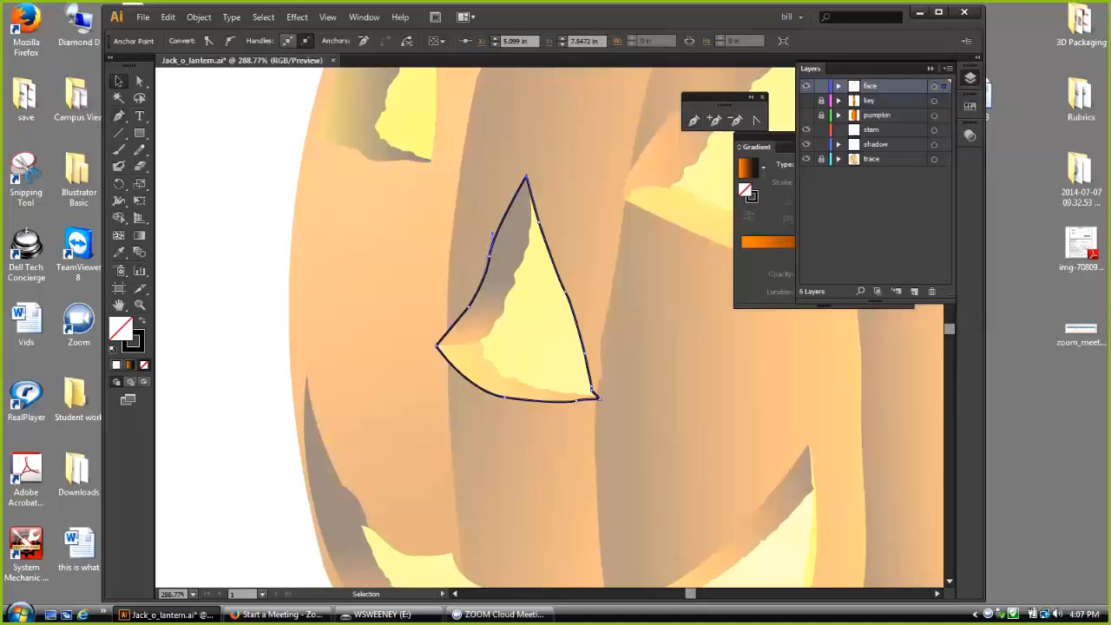
key(ctrl+shift+a)
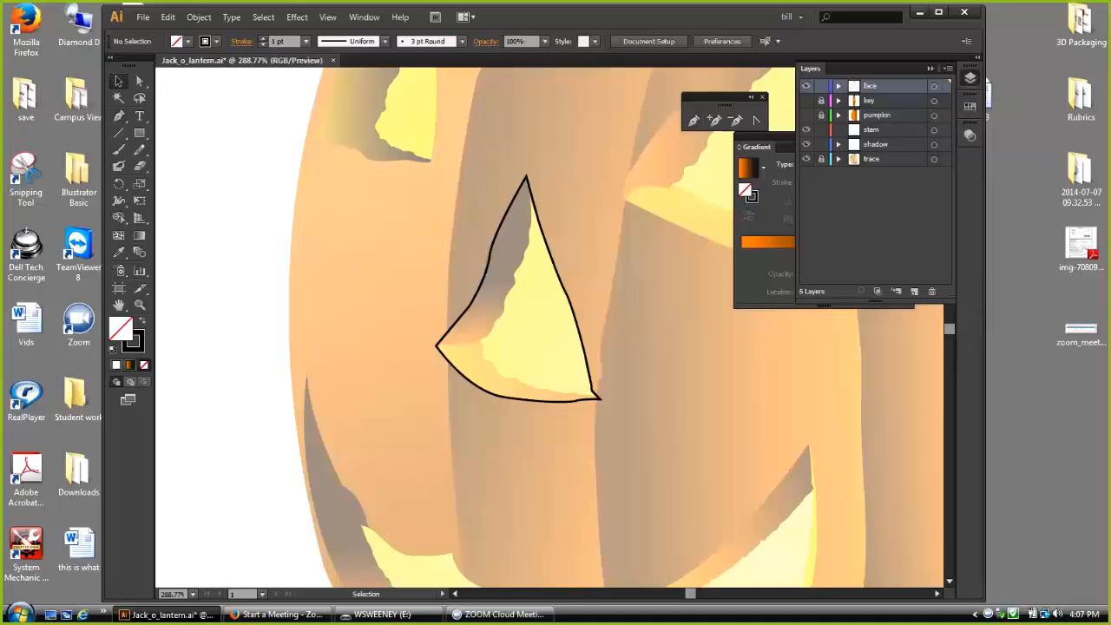
Step: Duplicate the nose outline exactly in place, locking the original before pasting the copy
click(564, 291)
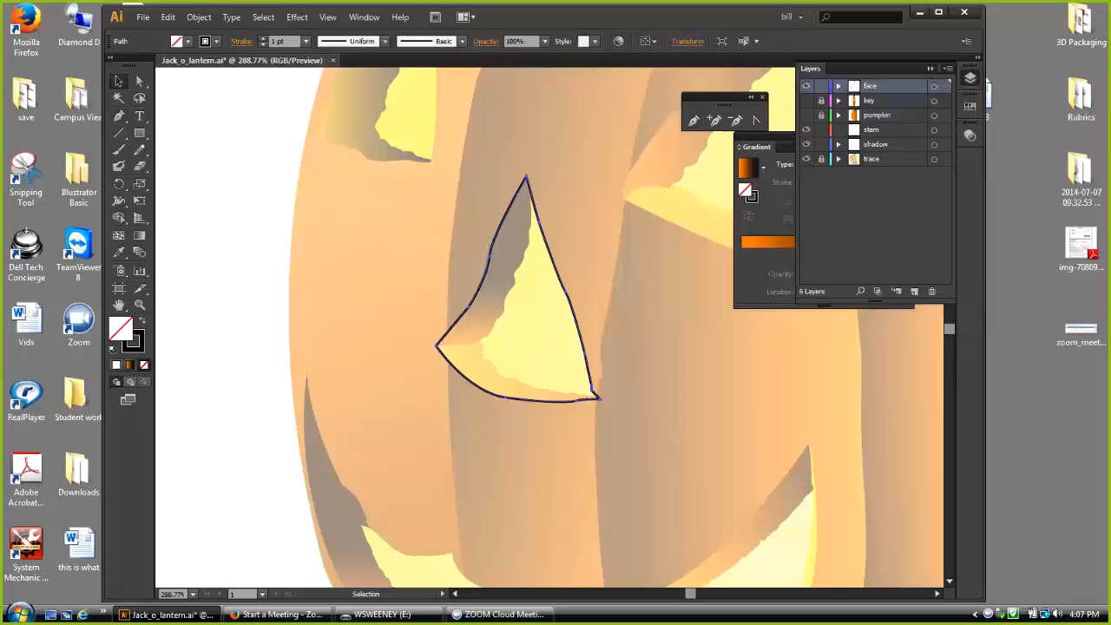
click(168, 17)
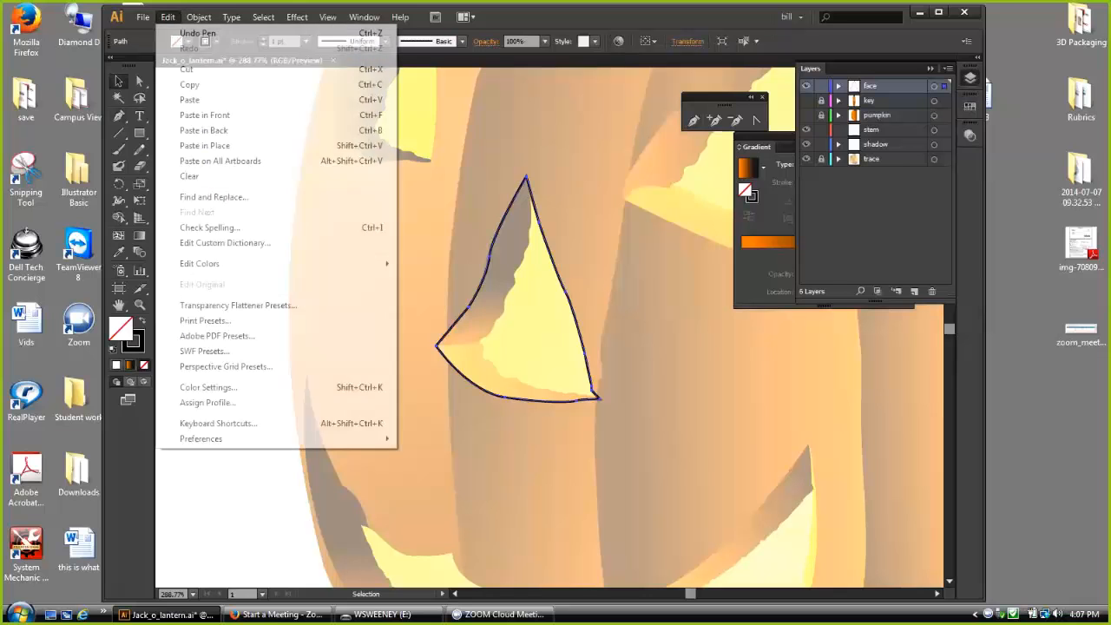
click(189, 85)
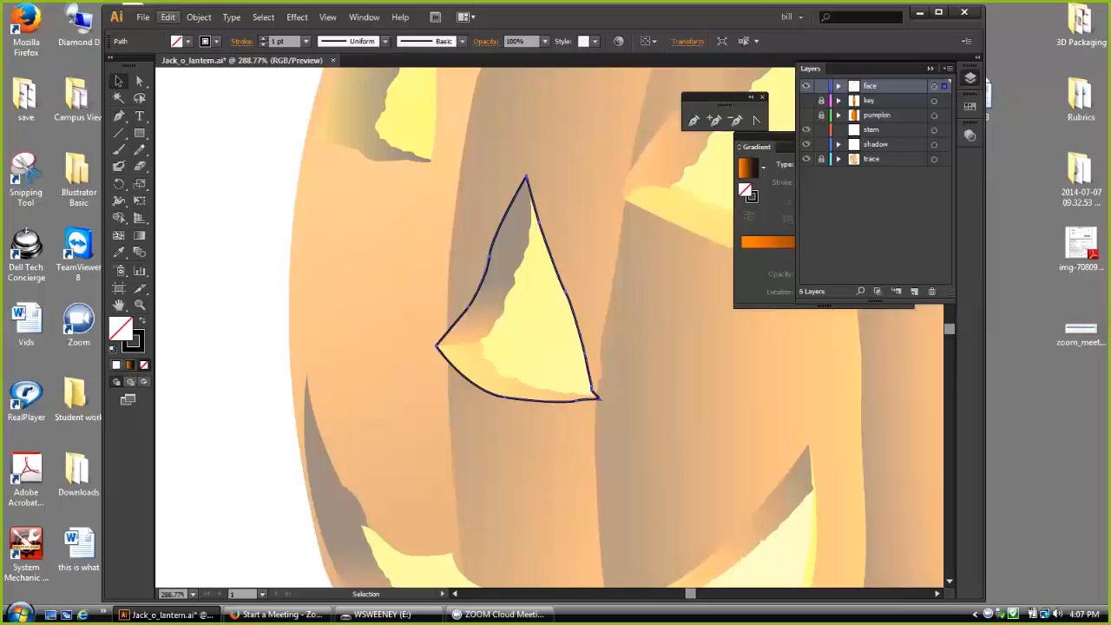
click(199, 17)
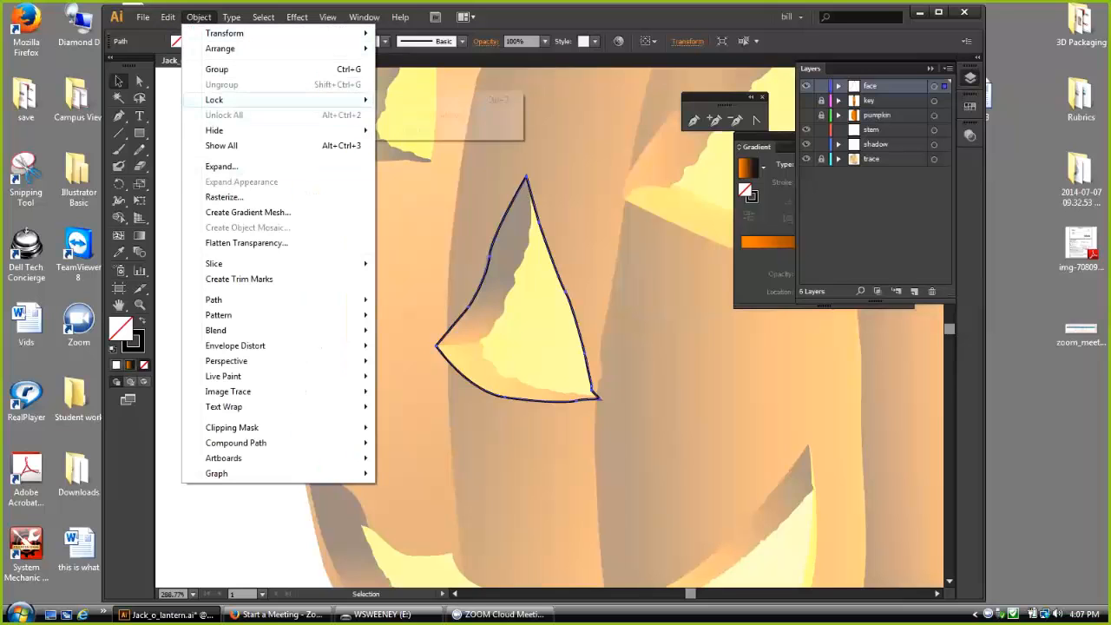
mouse_move(214, 98)
click(409, 100)
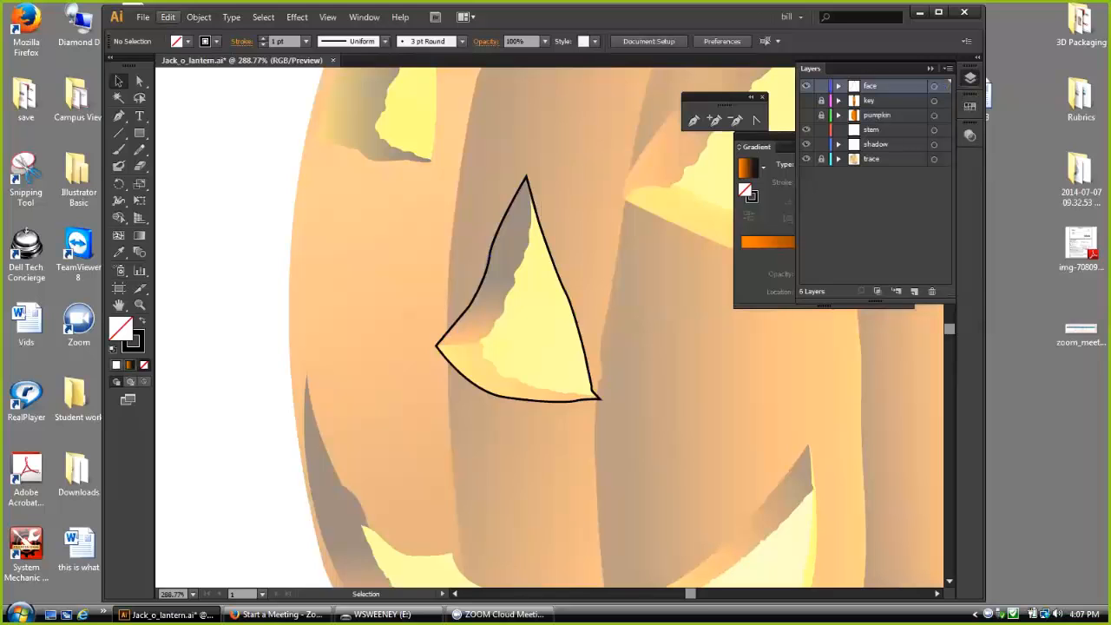
click(167, 17)
click(205, 145)
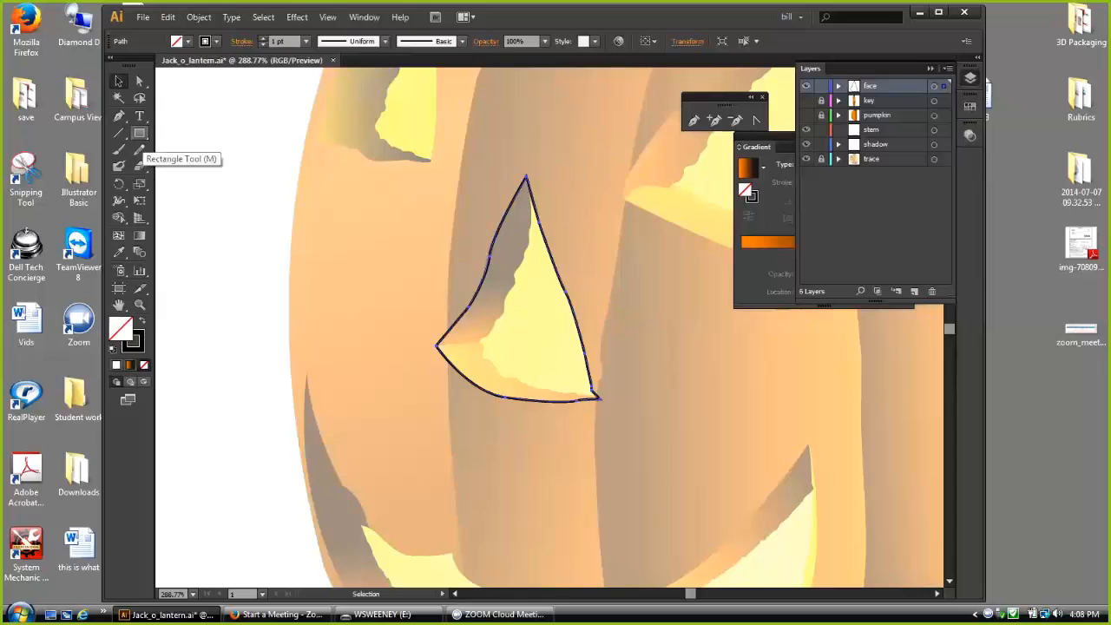
Step: Trace the jagged edge between the nose's shaded side and yellow opening with the Pen tool, from the upper tip down to the inner corner
click(693, 120)
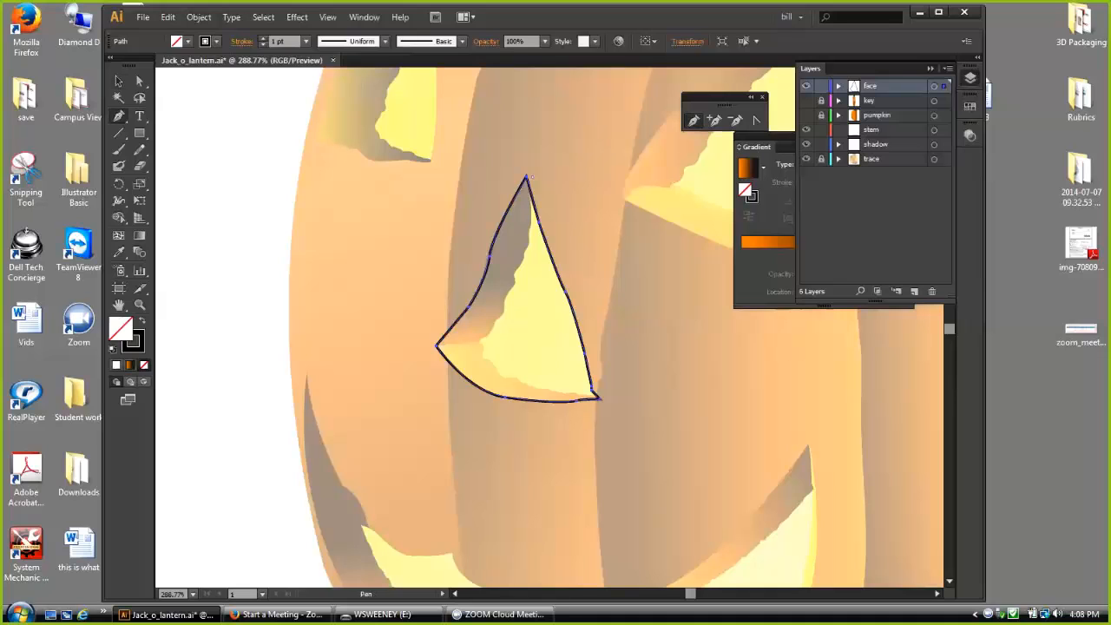
key(ctrl+shift+a)
drag(529, 228, 502, 302)
click(505, 296)
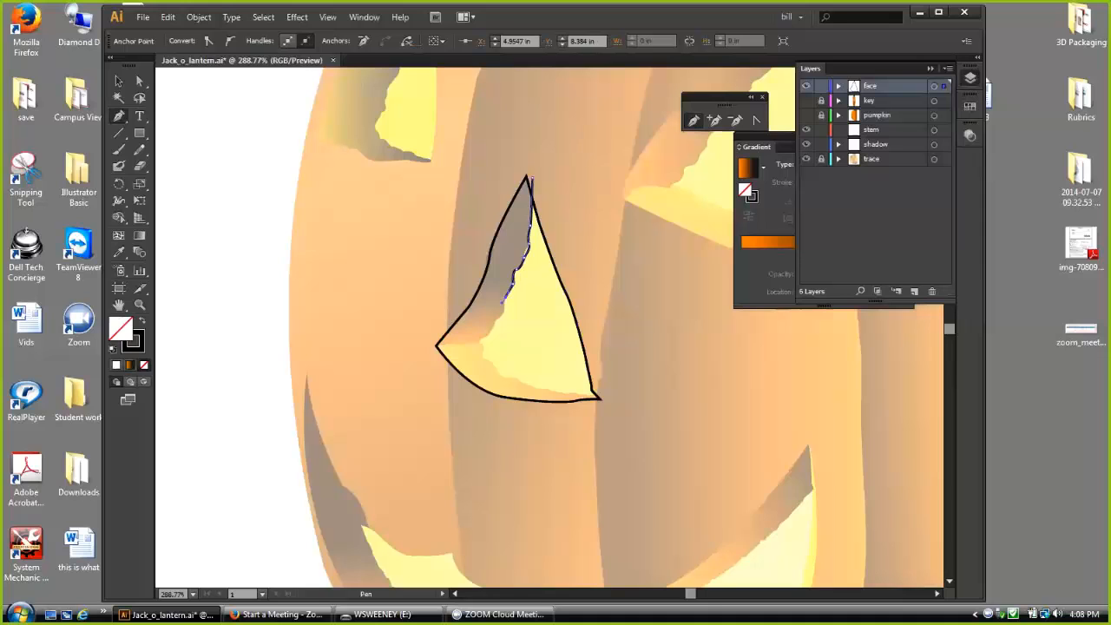
click(500, 313)
click(493, 323)
click(487, 336)
click(480, 340)
click(473, 367)
Step: Extend the path past the nose's outer corner, run it up outside the outline and close it above the upper tip
drag(423, 343, 416, 341)
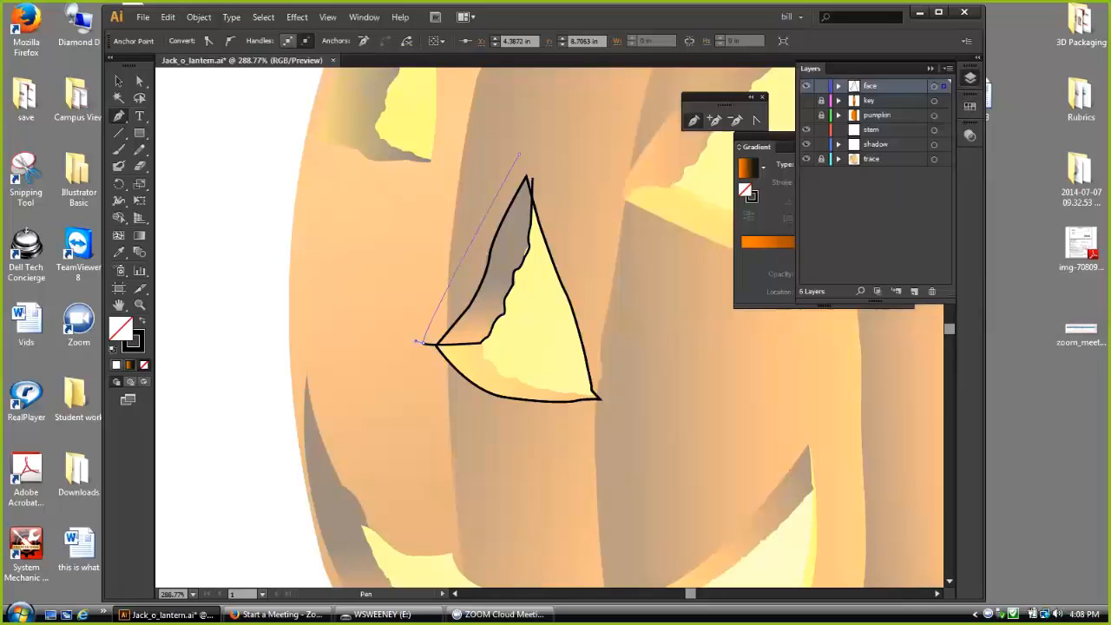
click(519, 155)
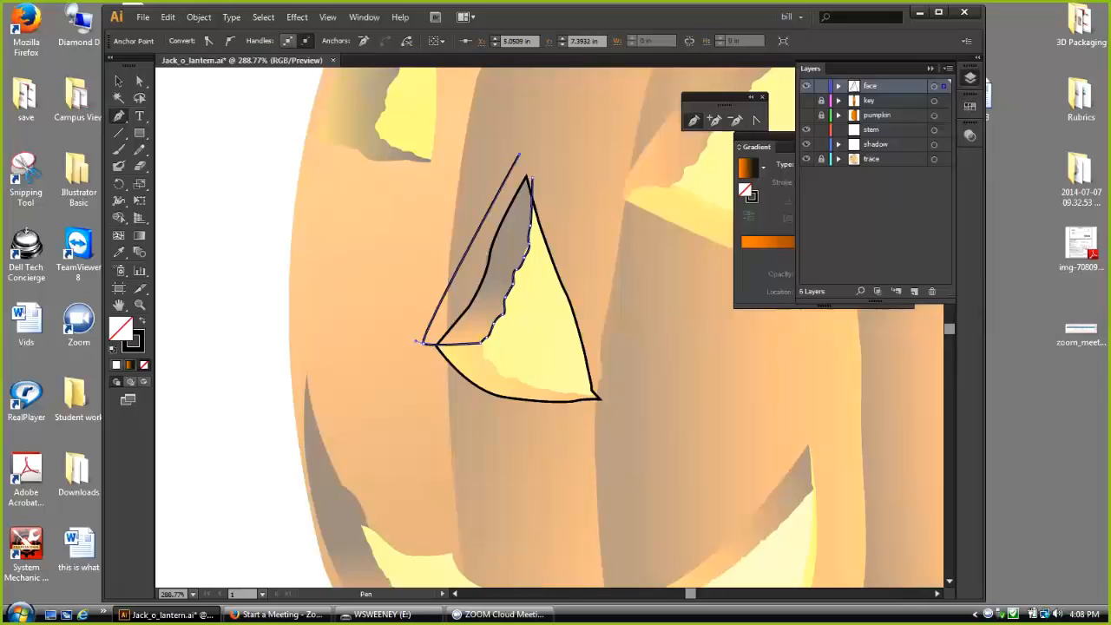
click(528, 176)
key(v)
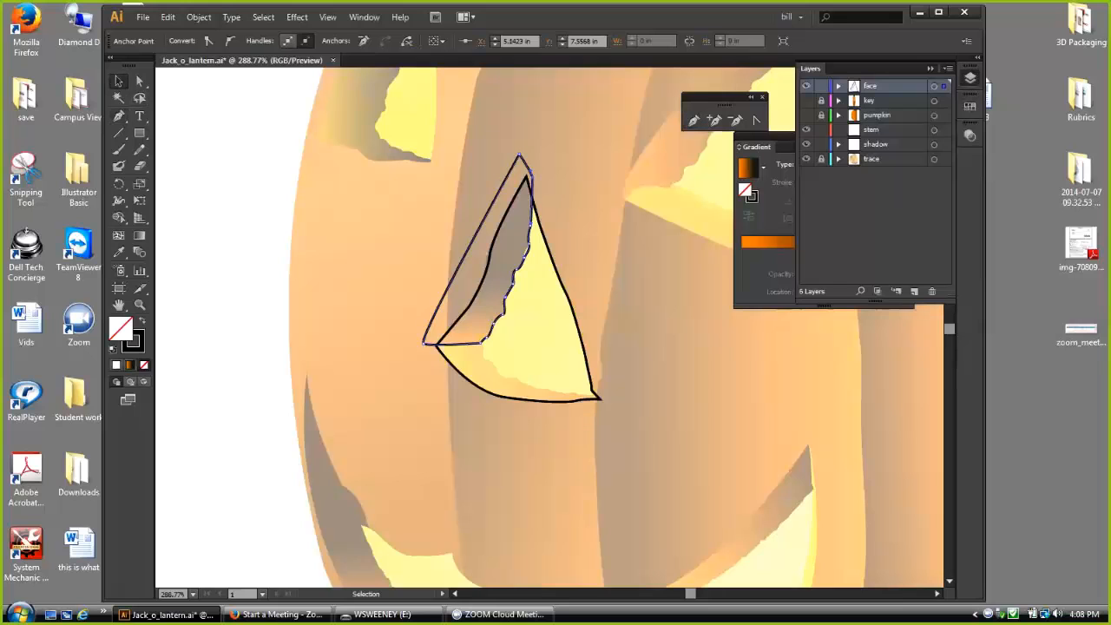
Step: Select the new shape together with the duplicated nose outline and split them with the Pathfinder Divide operation
key(shift)
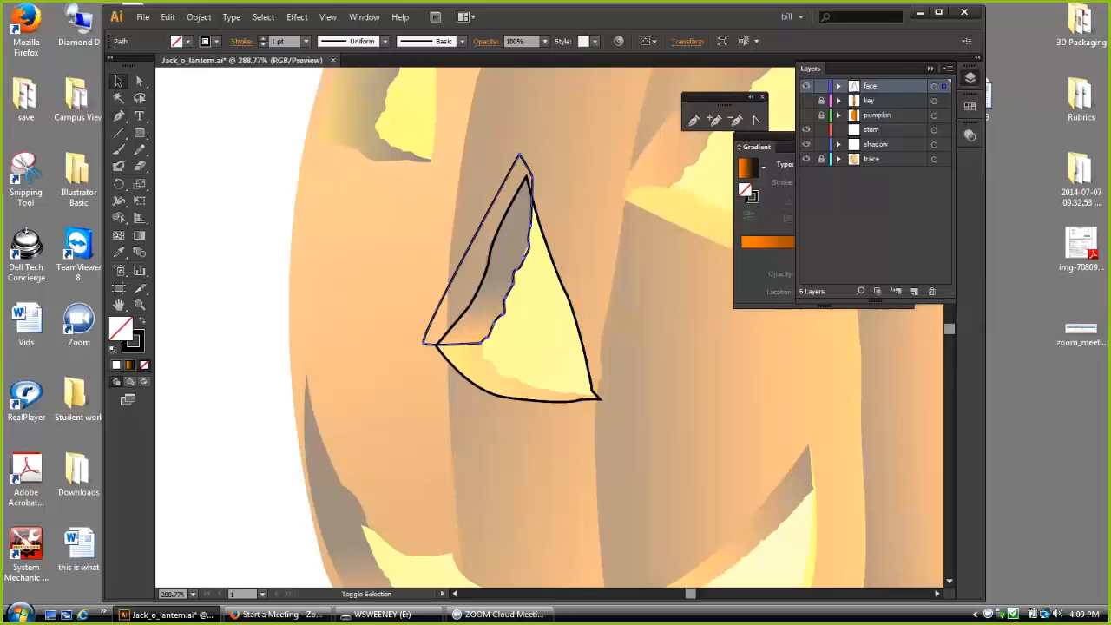
shift+click(564, 291)
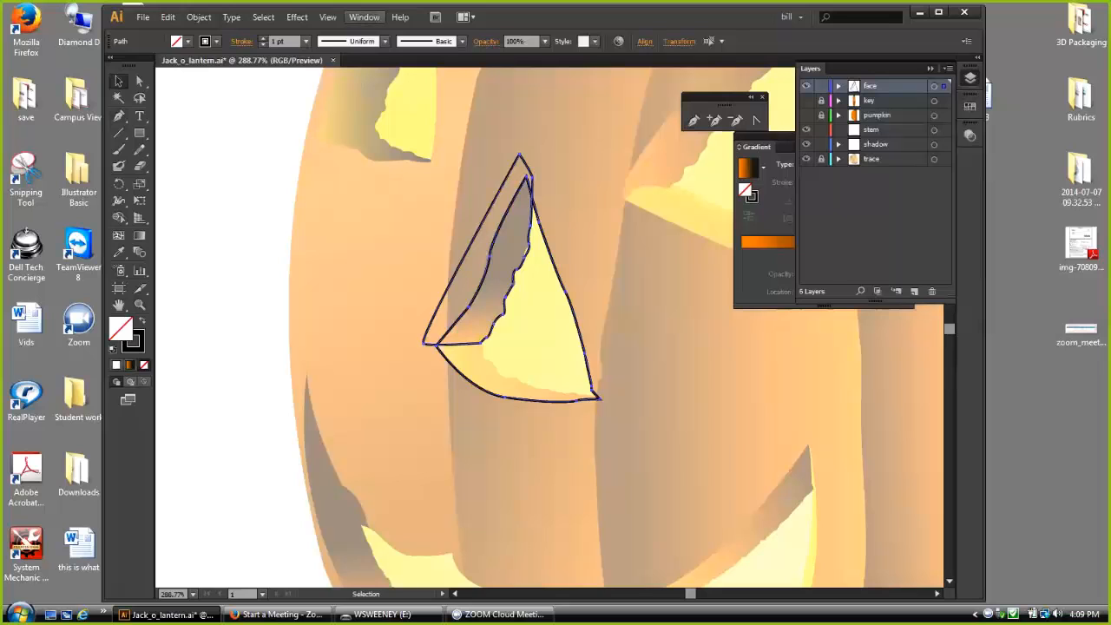
click(364, 17)
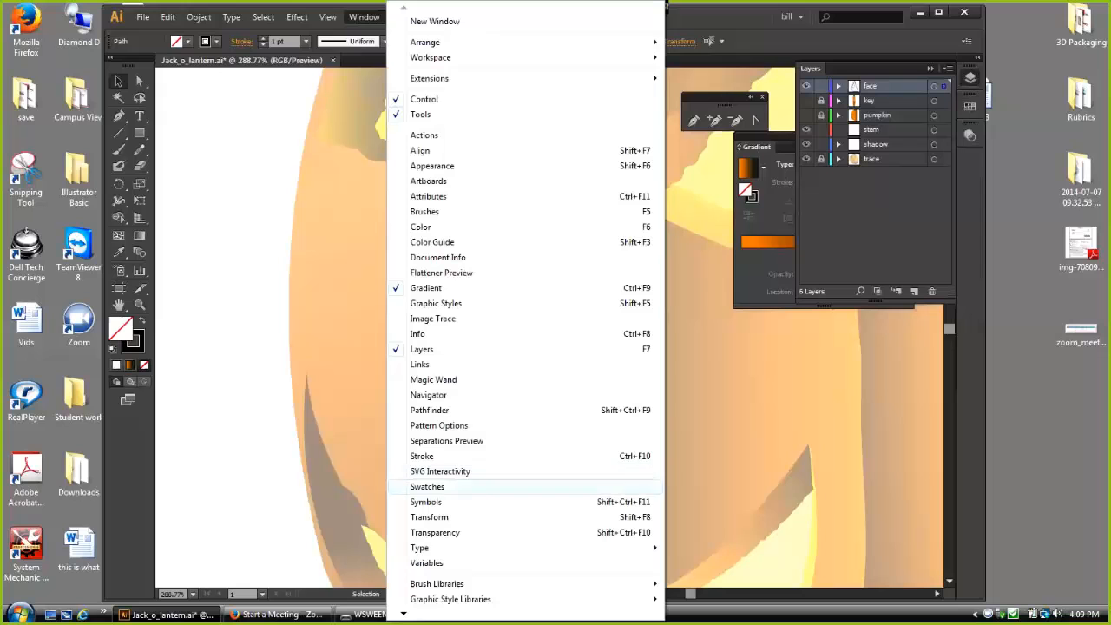
click(430, 409)
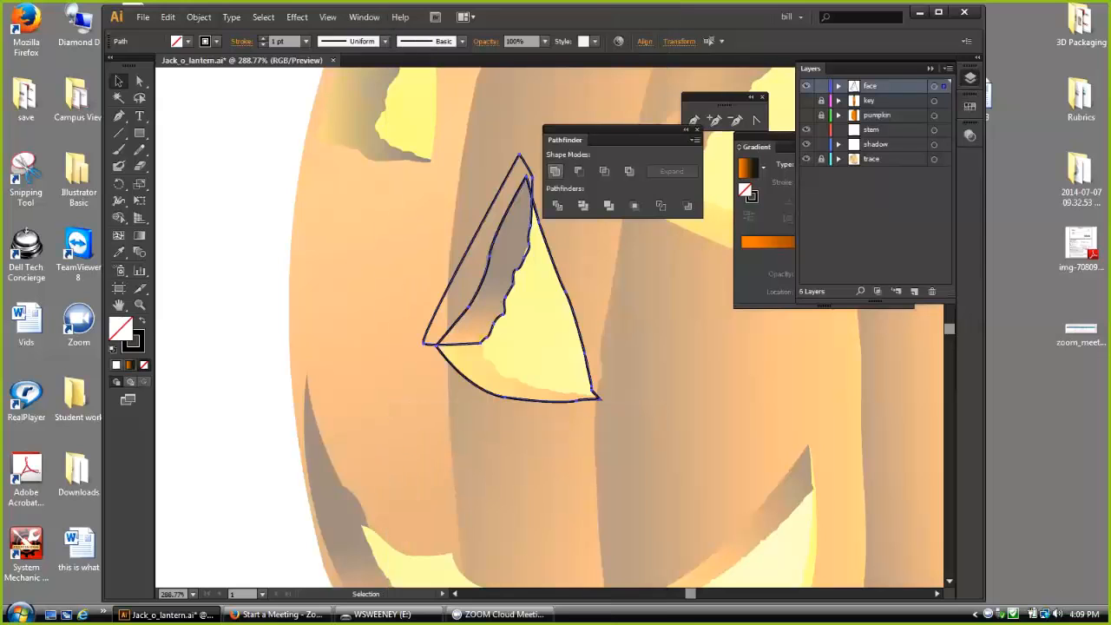
drag(607, 140, 650, 186)
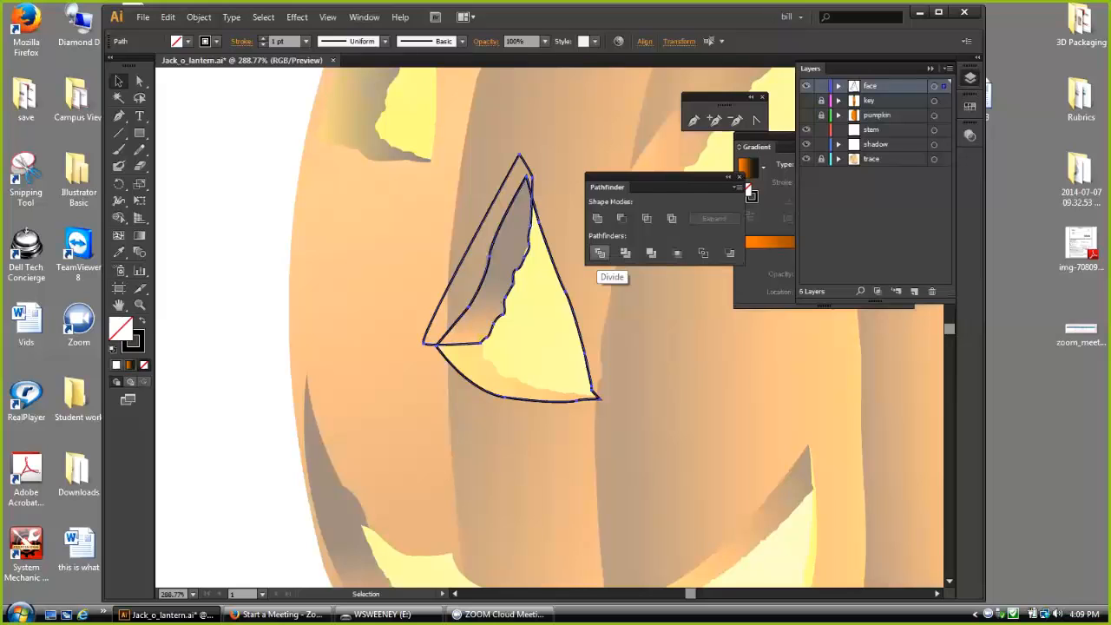
click(599, 253)
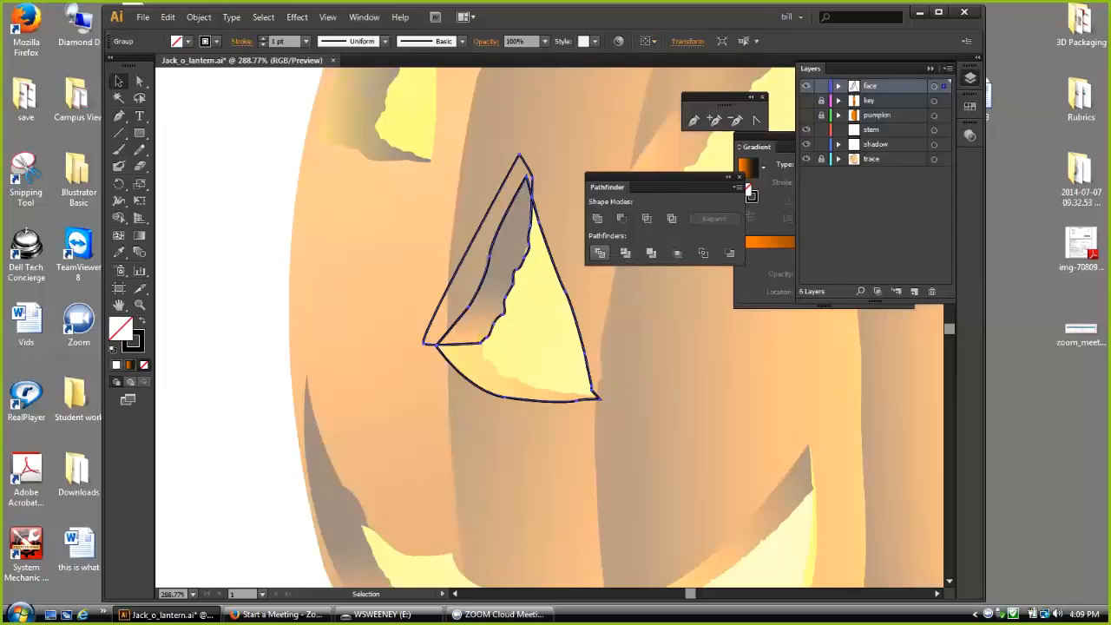
Step: Ungroup the divided shapes and delete the leftover piece outside the nose outline
key(q)
key(v)
key(ctrl+shift+a)
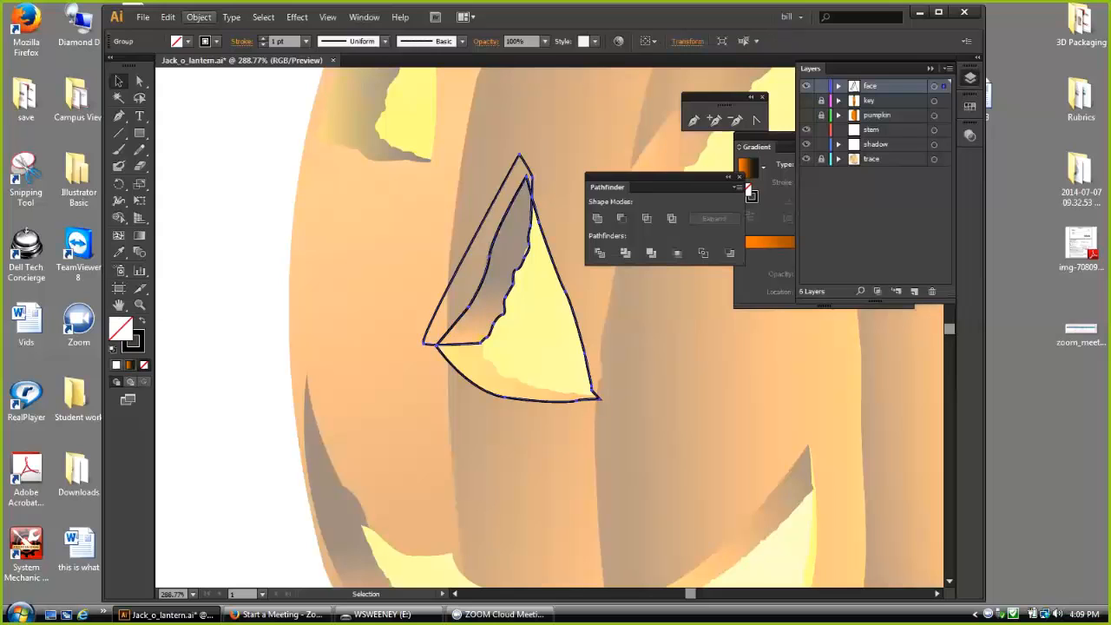
click(198, 17)
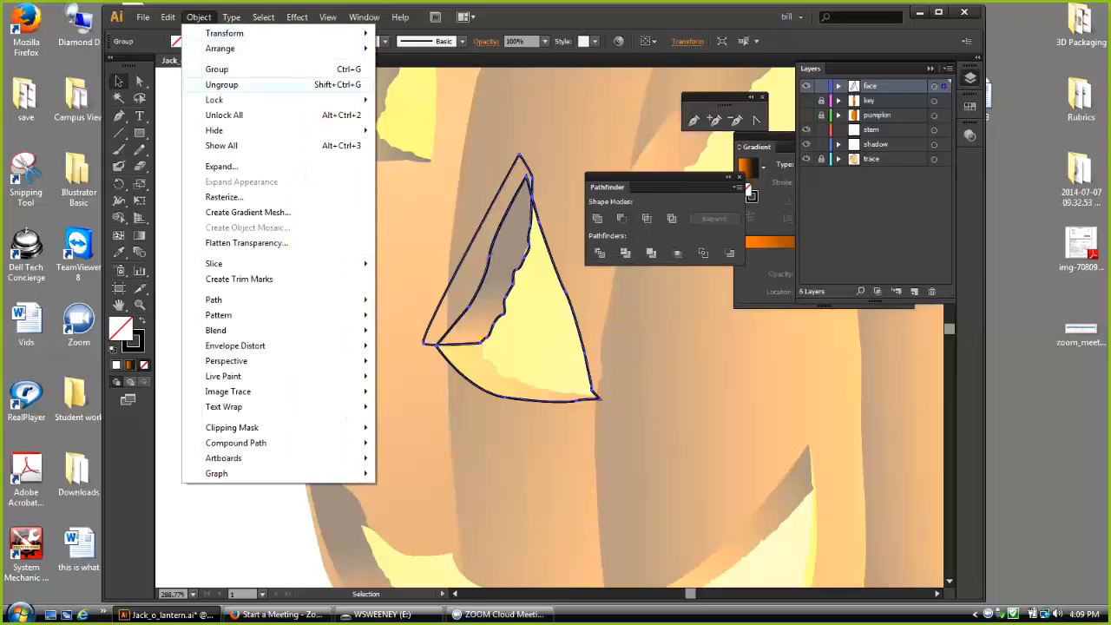
click(225, 82)
key(ctrl+shift+a)
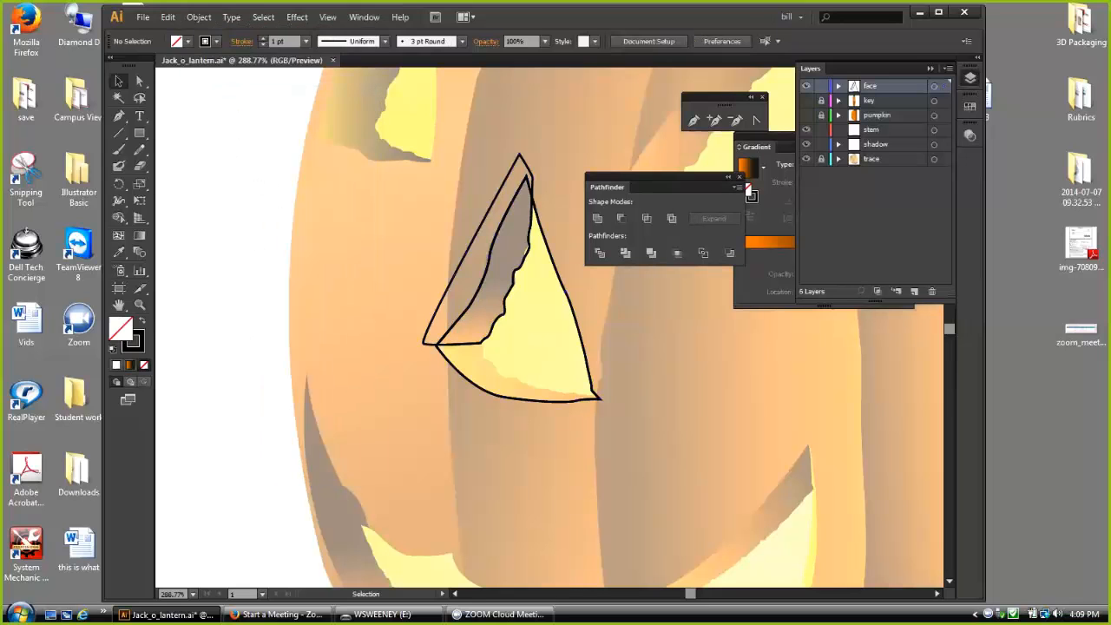
click(471, 247)
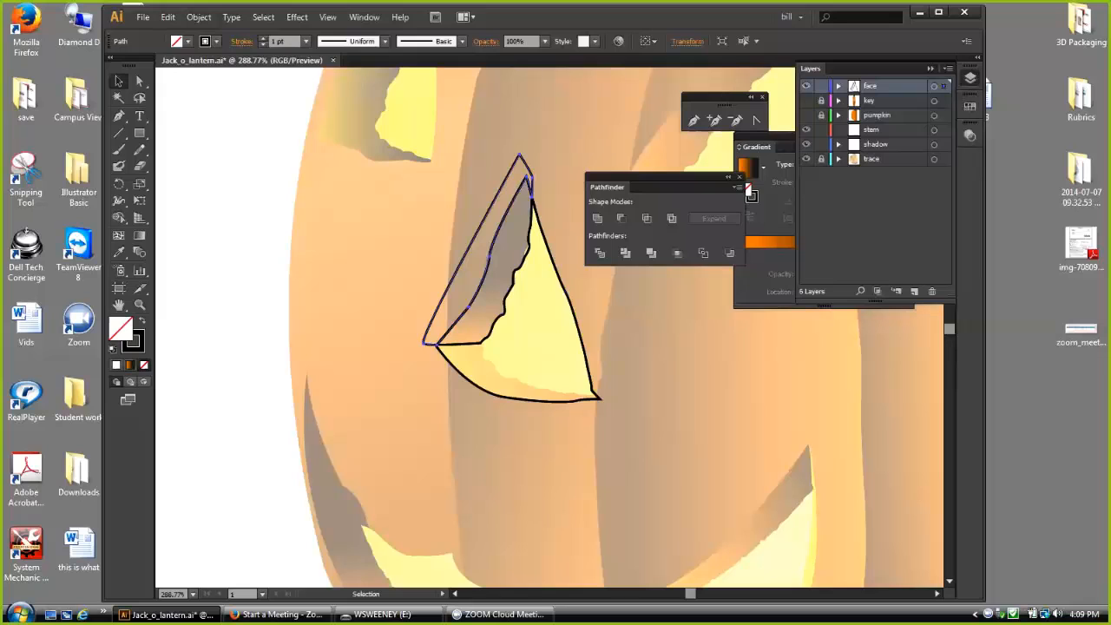
key(Delete)
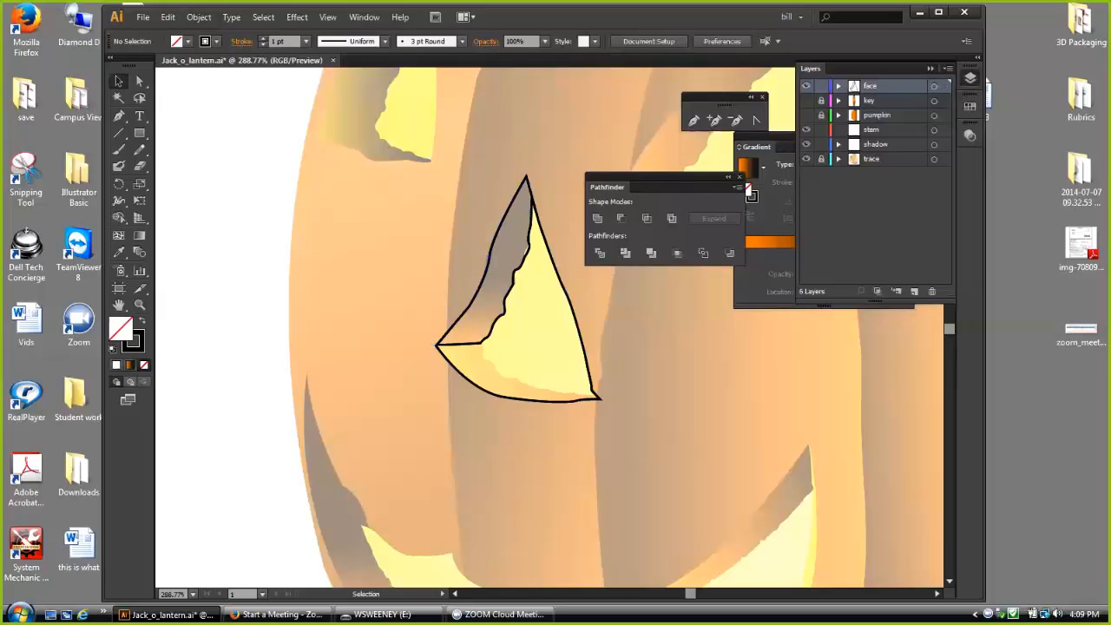
Step: Move the shaded piece and the remaining nose piece apart to check the division, and undo both moves
click(490, 256)
drag(490, 256, 441, 245)
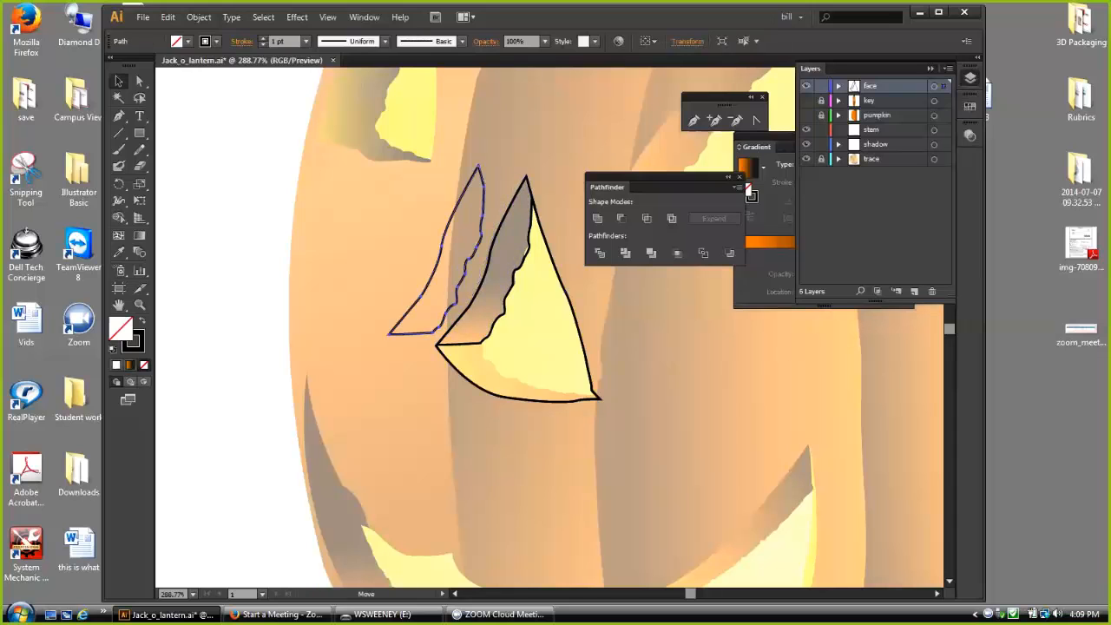
drag(565, 304, 592, 326)
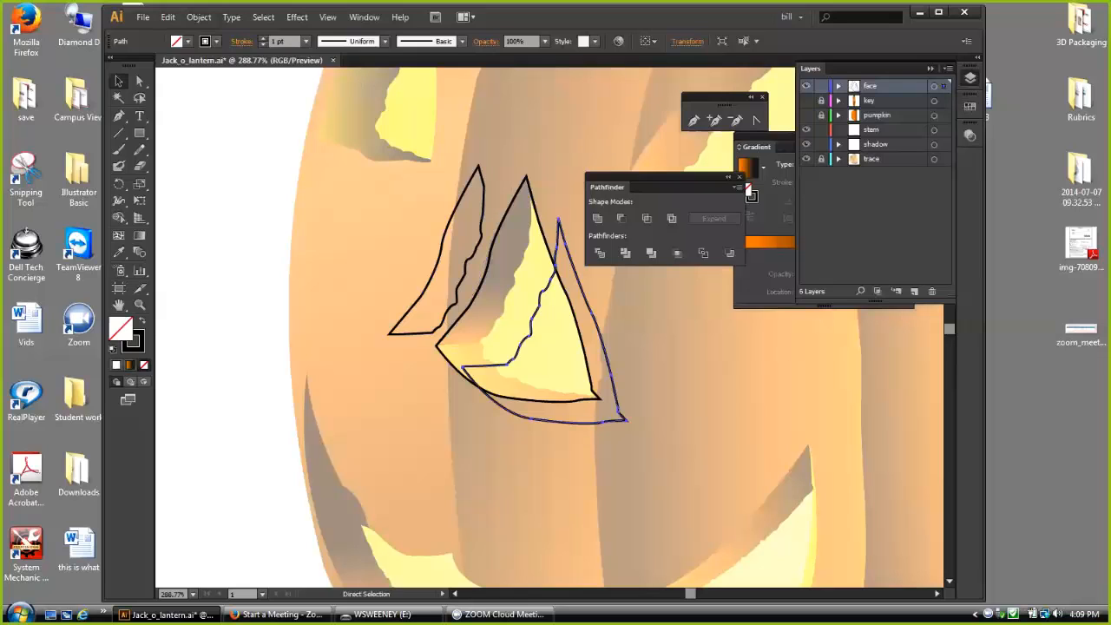
key(ctrl+z)
key(ctrl+z)
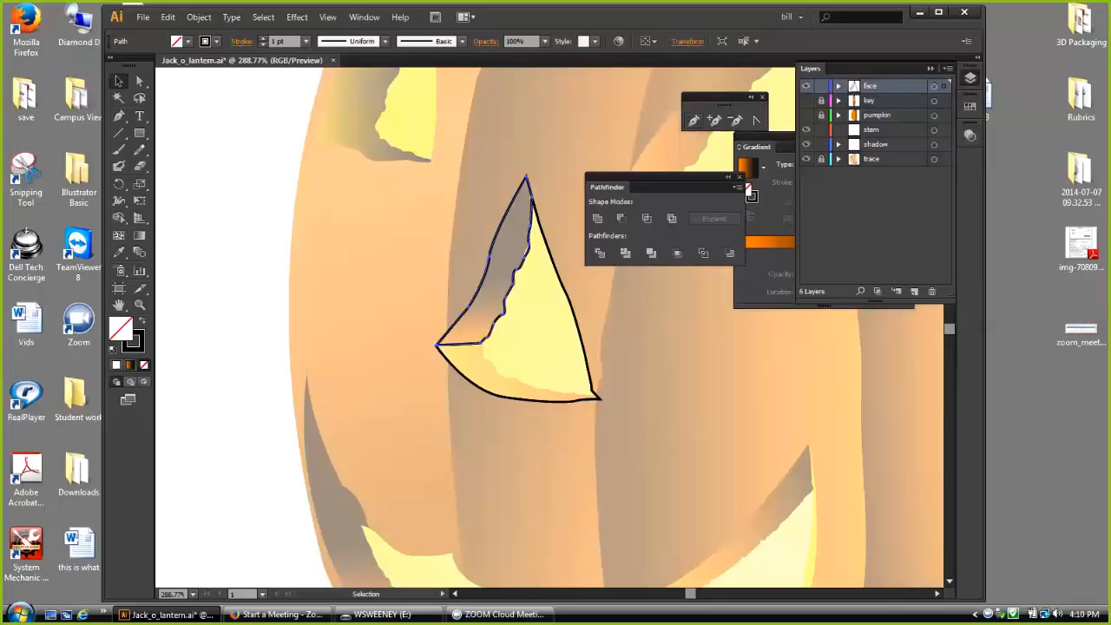
Step: Trace the jagged upper edge of the nose's lower ledge with the Pen tool, close the shape outside the nose outline and deselect it
click(693, 120)
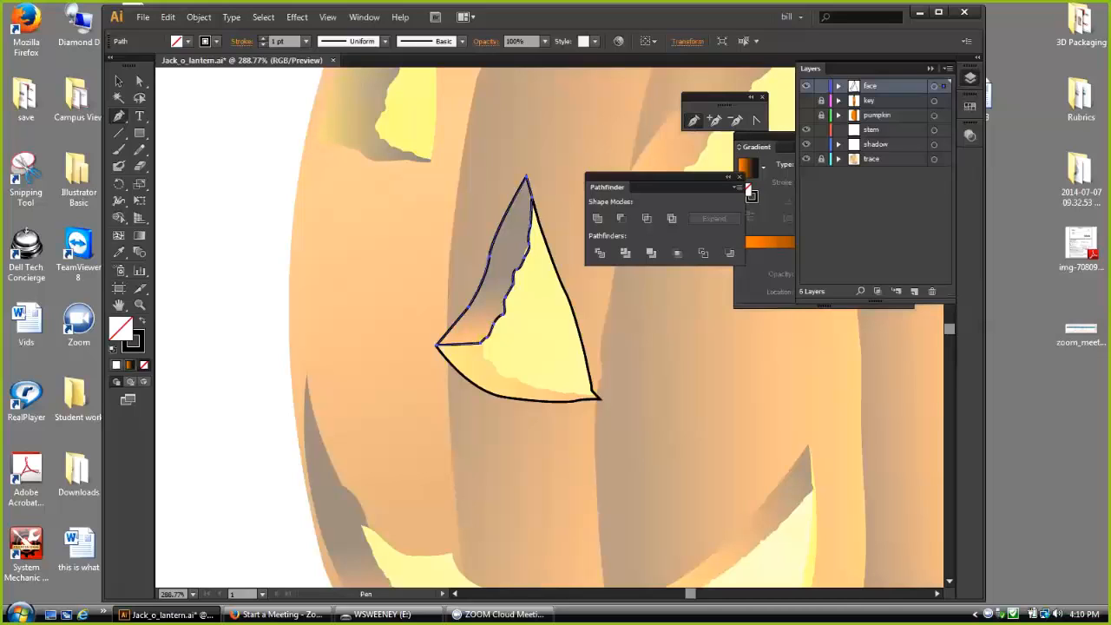
key(ctrl+shift+a)
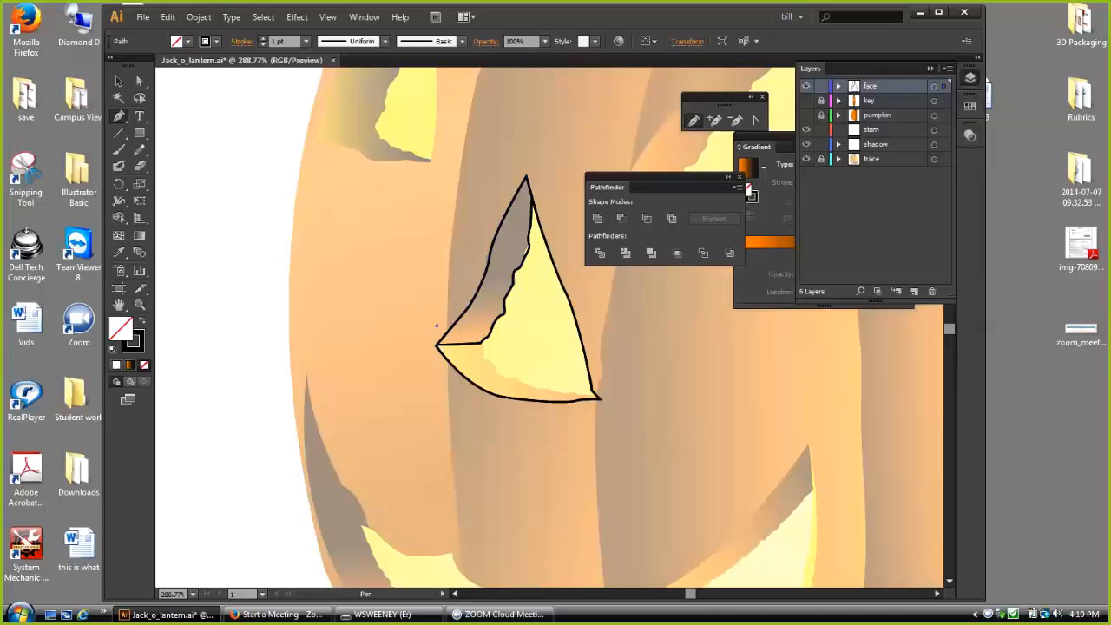
drag(481, 346, 481, 347)
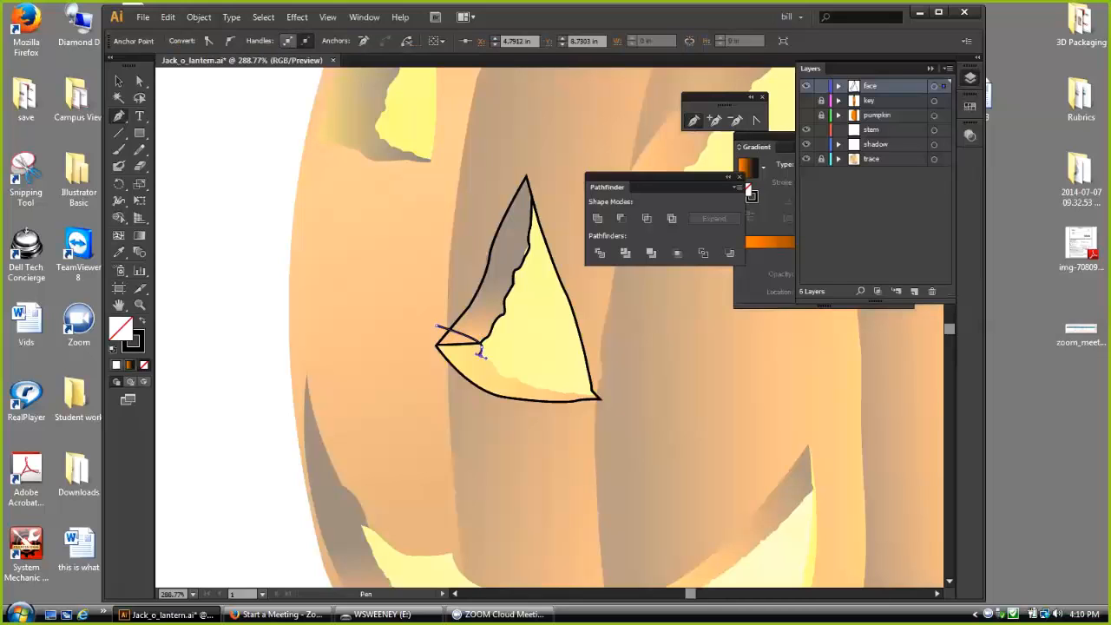
mouse_move(495, 368)
mouse_down()
mouse_move(534, 390)
mouse_move(608, 392)
mouse_move(611, 413)
mouse_move(461, 410)
mouse_move(420, 352)
mouse_up()
click(420, 353)
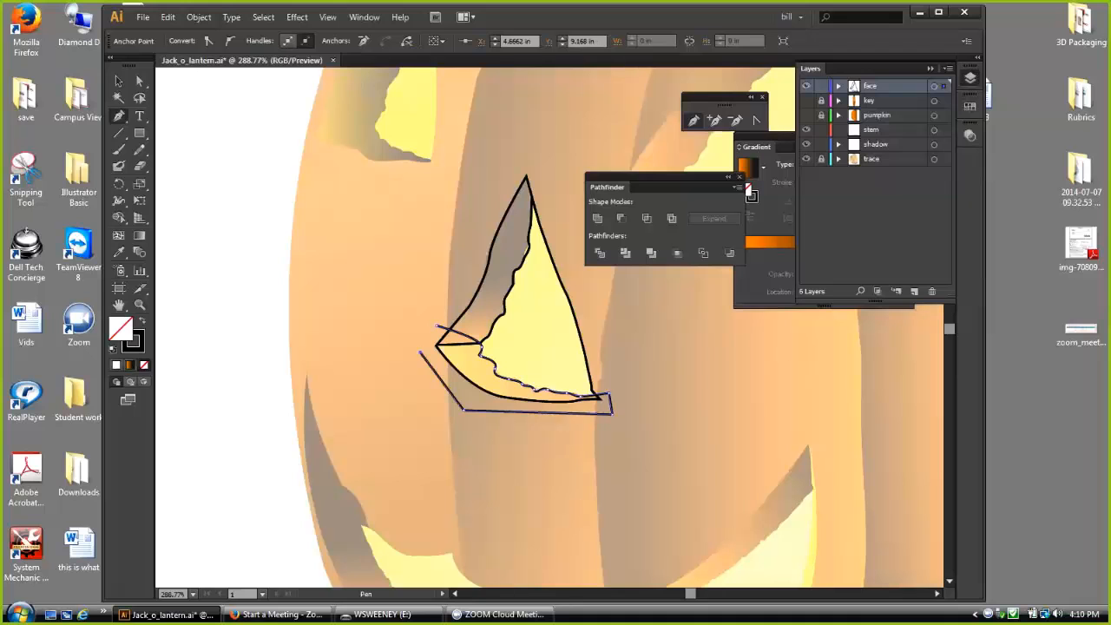
click(436, 327)
click(119, 81)
key(ctrl+shift+a)
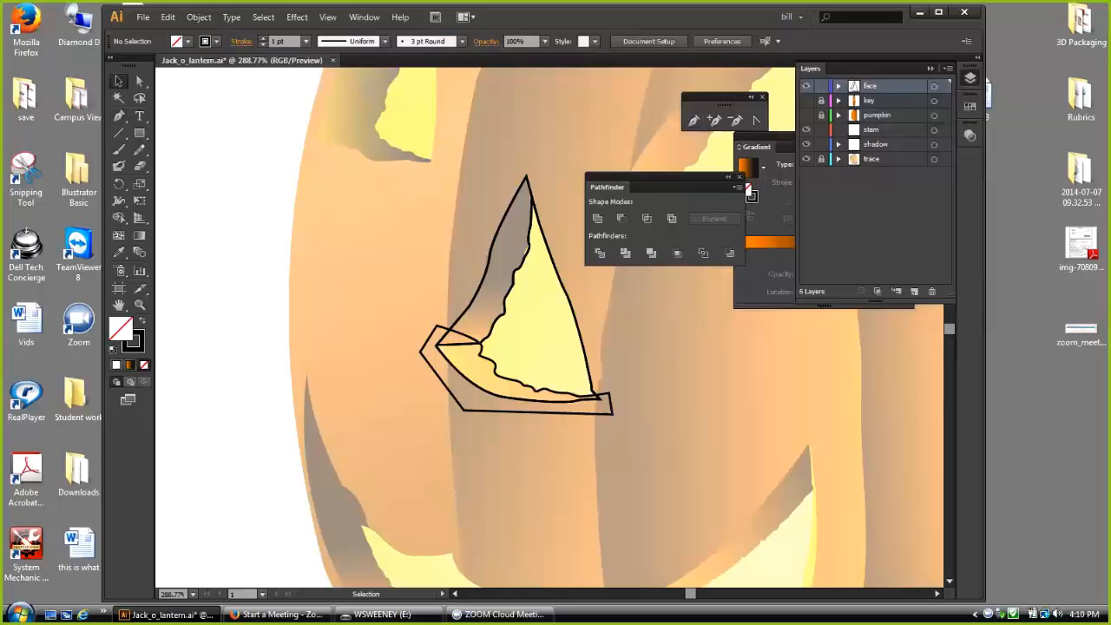
Step: Select the shaded piece, the remaining nose piece and the new ledge shape and split them with Pathfinder Divide
click(490, 254)
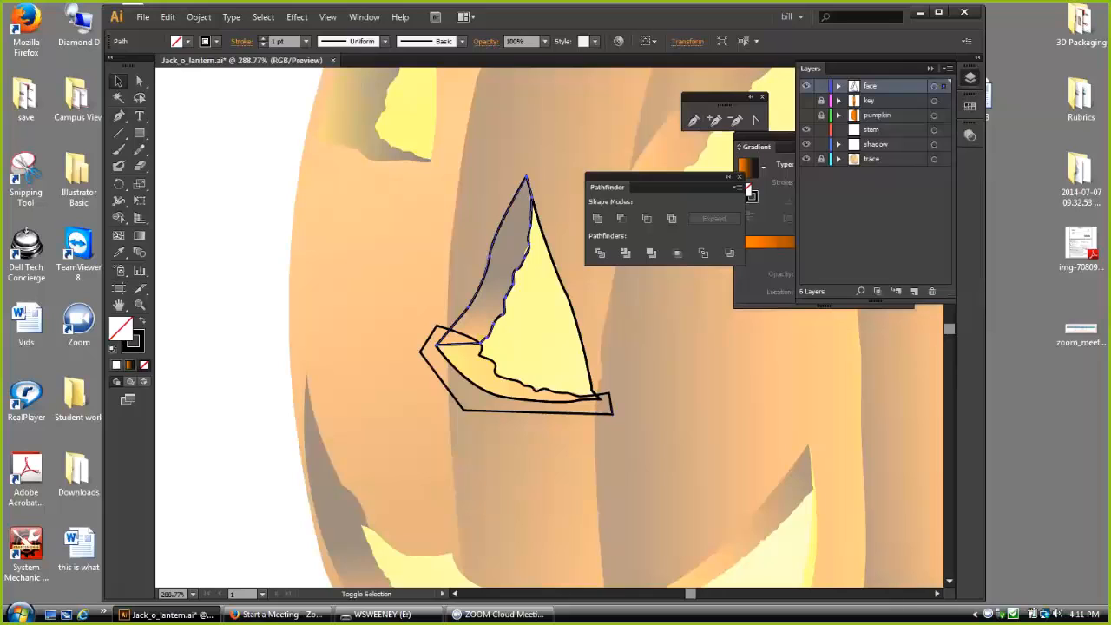
shift+click(564, 294)
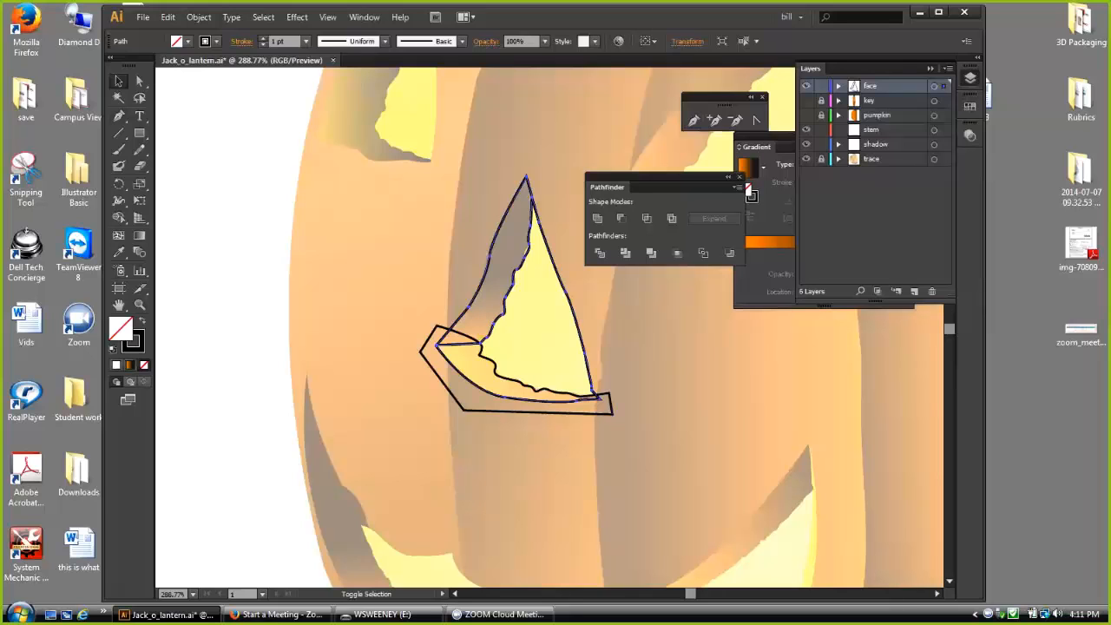
shift+click(538, 412)
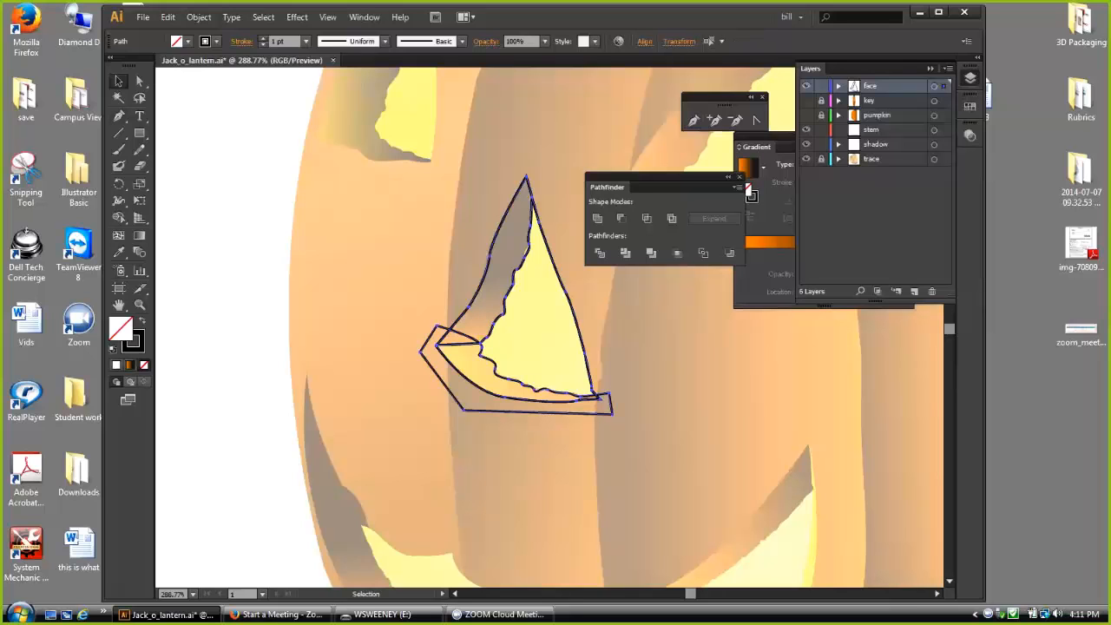
click(599, 252)
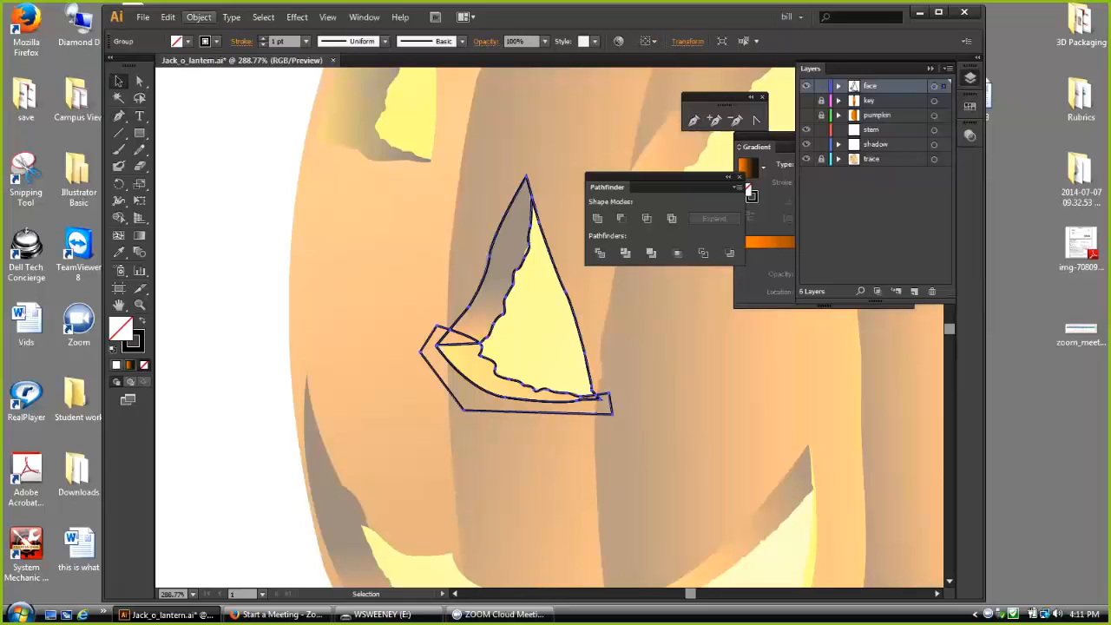
Step: Ungroup the divided pieces and delete the leftover ledge piece outside the nose outline
click(198, 17)
click(221, 84)
click(221, 82)
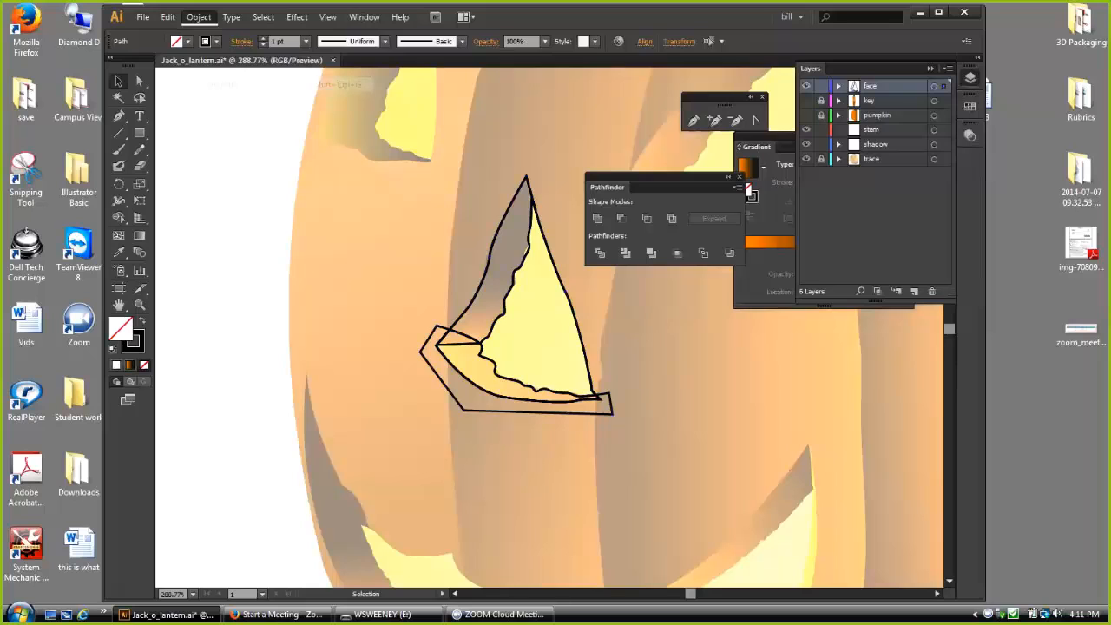
click(538, 412)
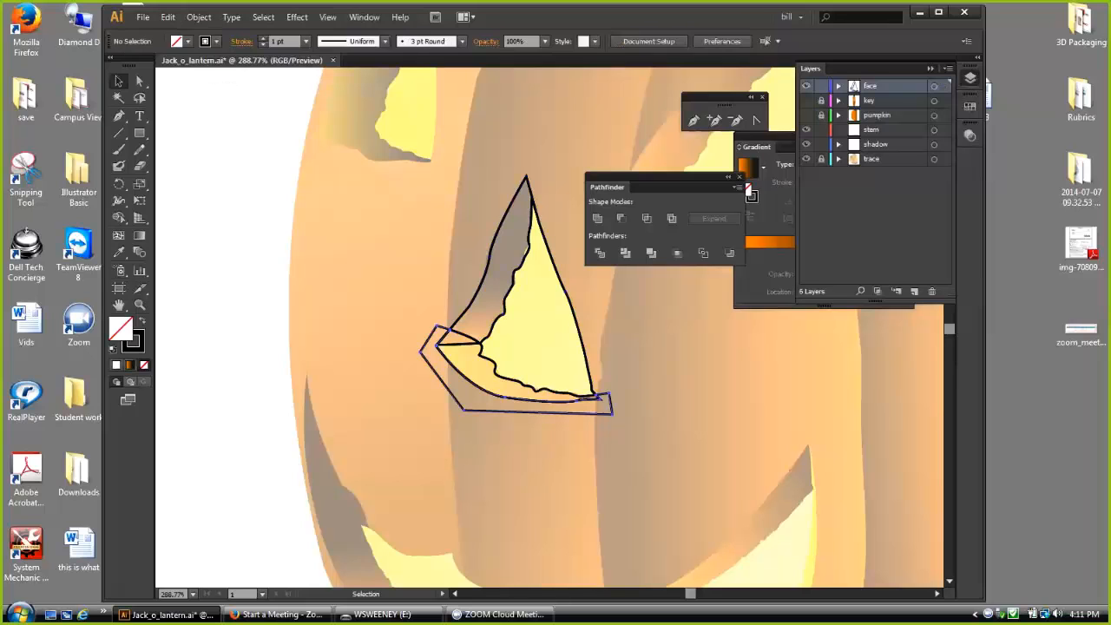
key(Delete)
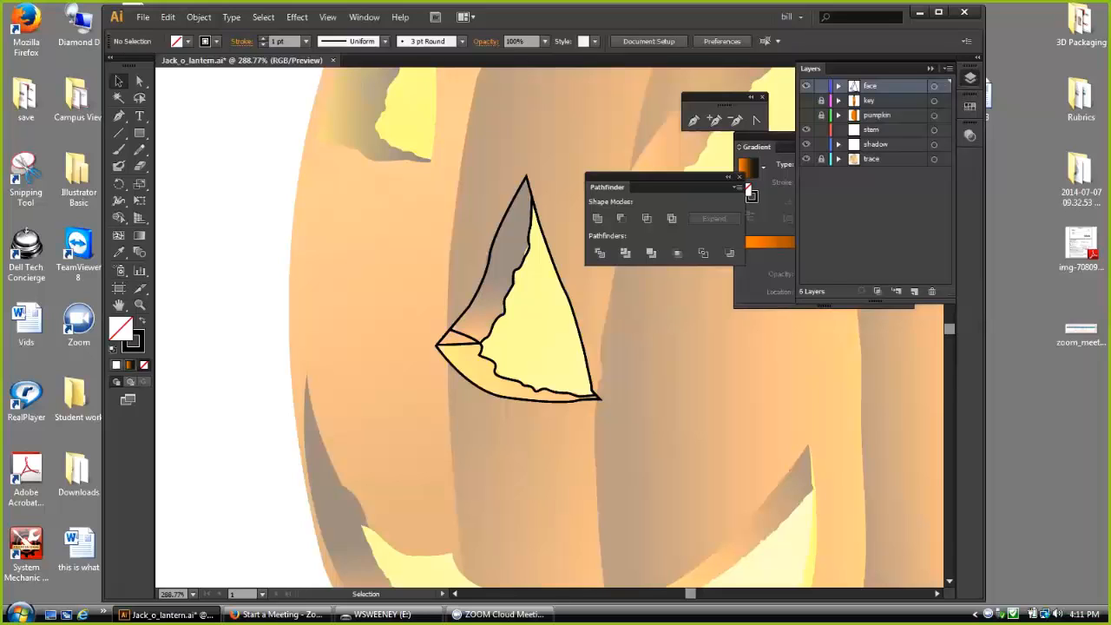
Step: Unite the shaded side piece with the small sliver at its lower corner using Pathfinder, and deselect the result
click(491, 255)
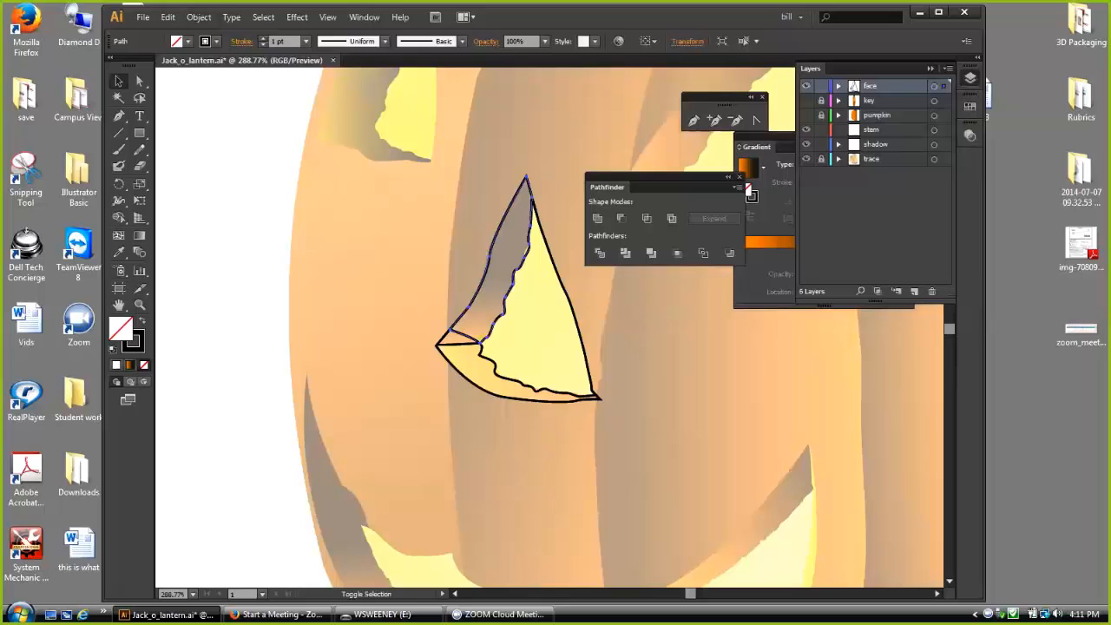
shift+click(458, 344)
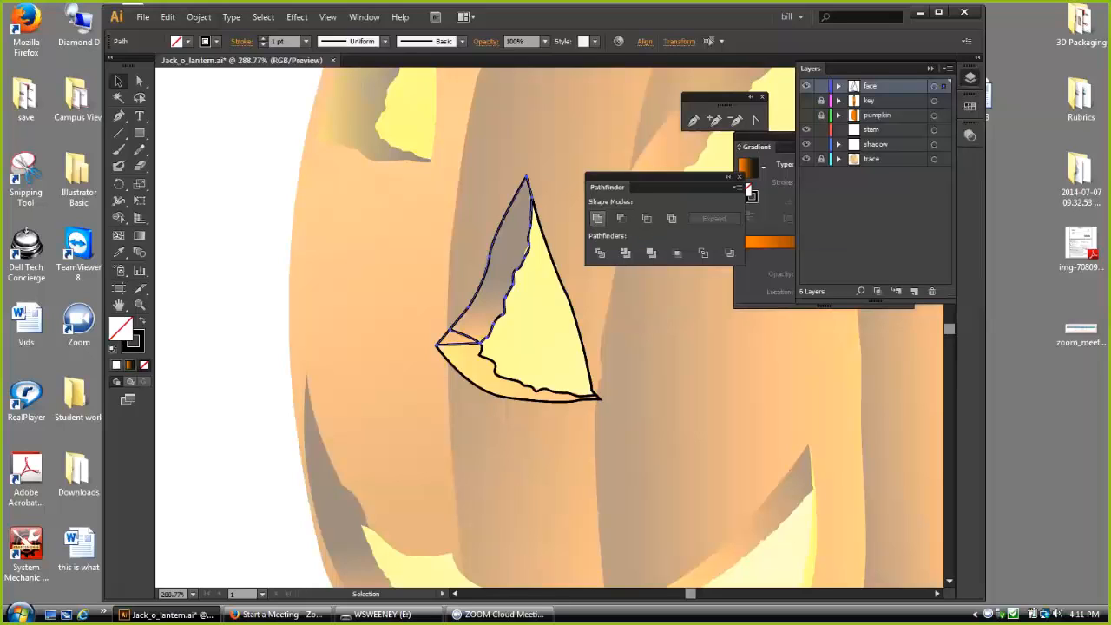
click(597, 217)
key(ctrl+shift+a)
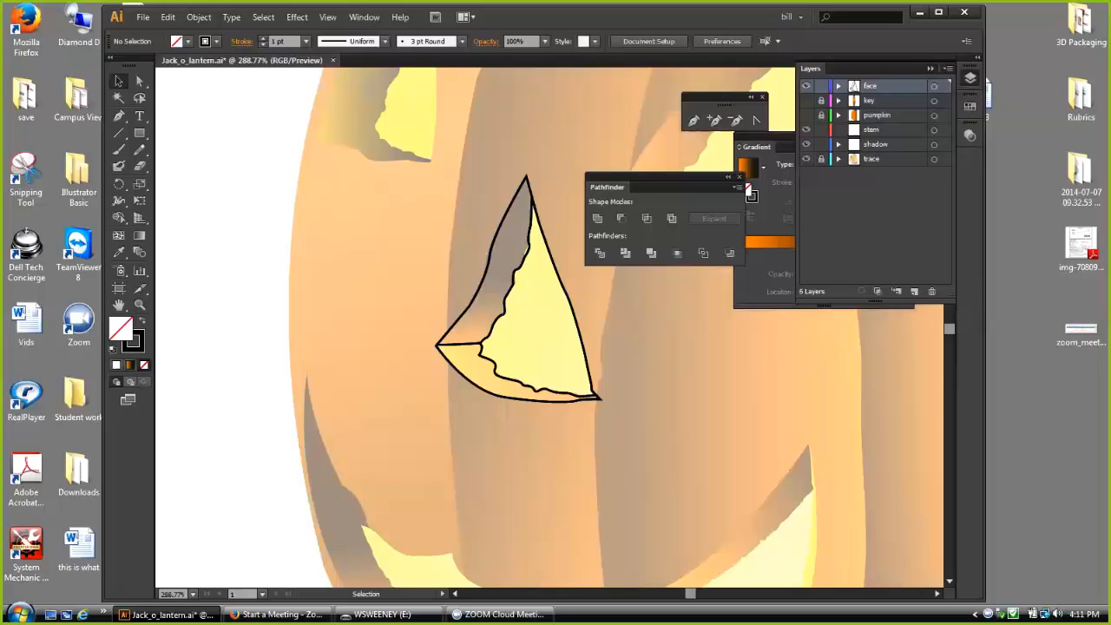
Step: Delete the jagged inner nose piece after moving the side and lower ledge pieces off it, and return both to their original positions
click(489, 259)
drag(489, 259, 439, 245)
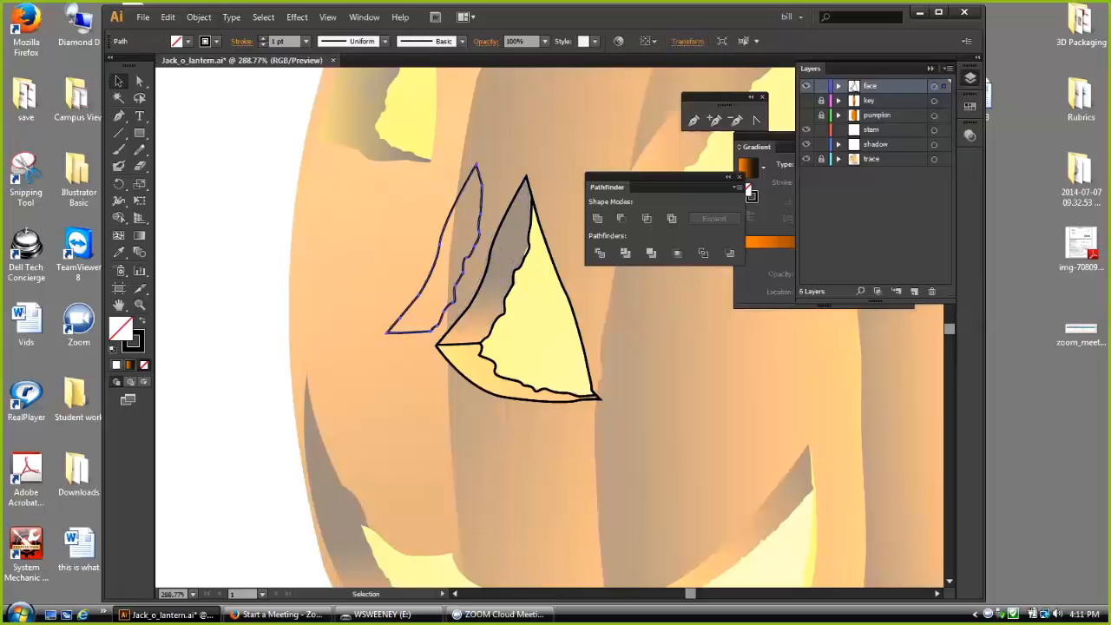
click(503, 396)
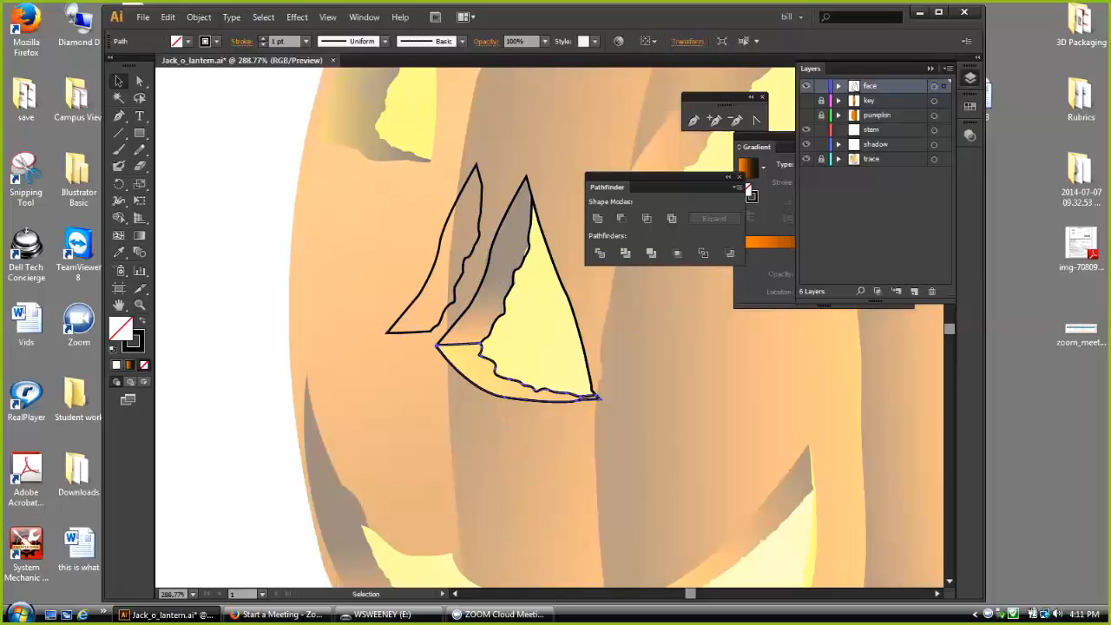
drag(503, 396, 500, 424)
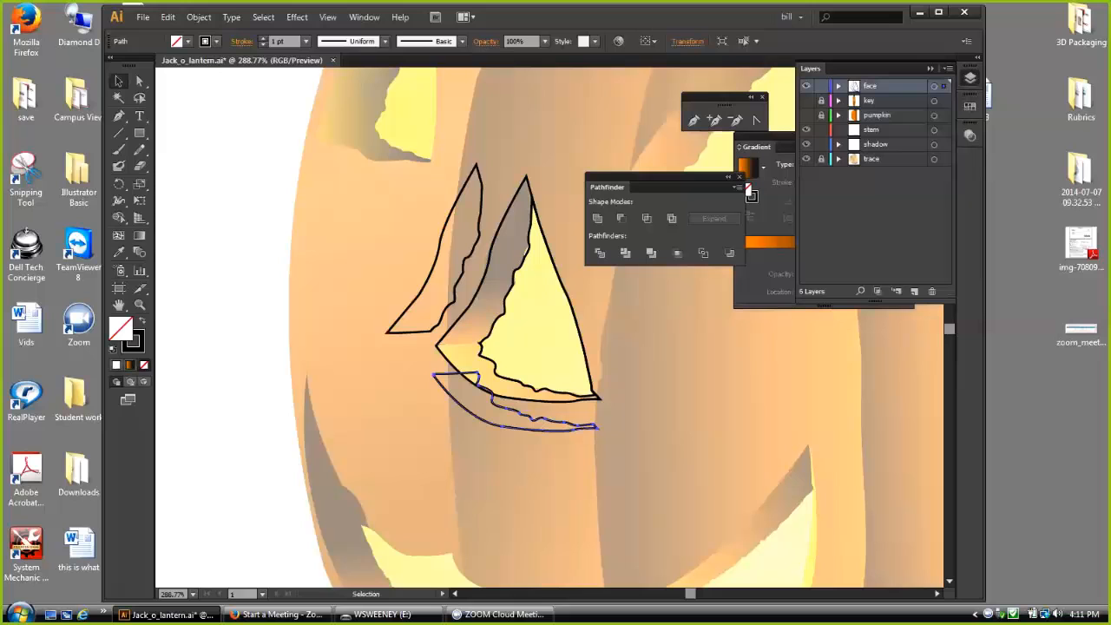
drag(512, 286, 716, 325)
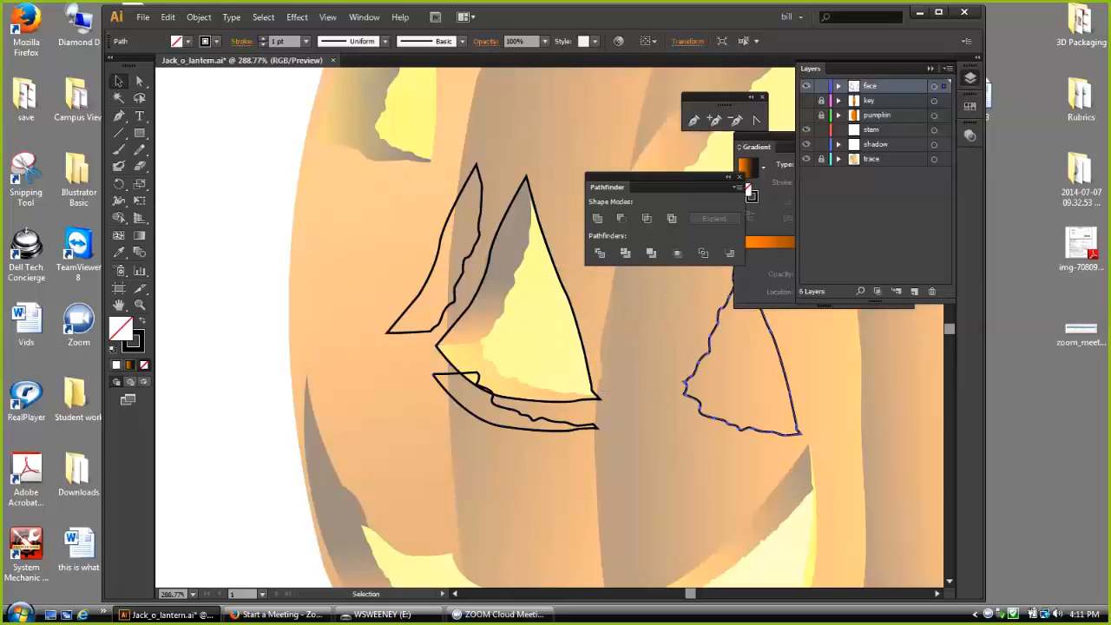
key(Delete)
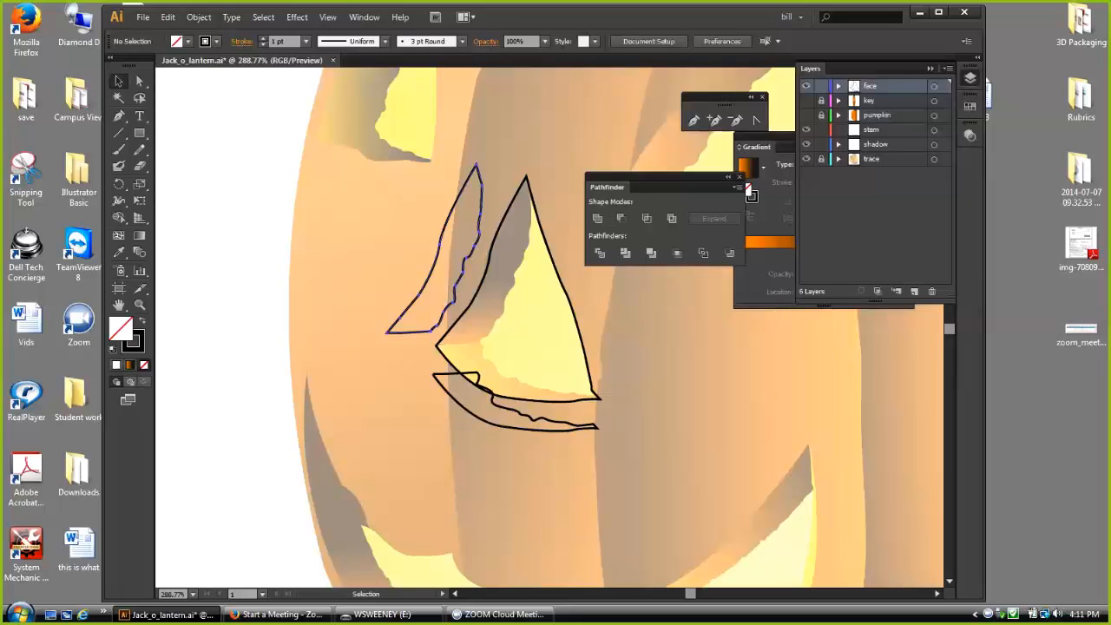
drag(431, 329, 482, 346)
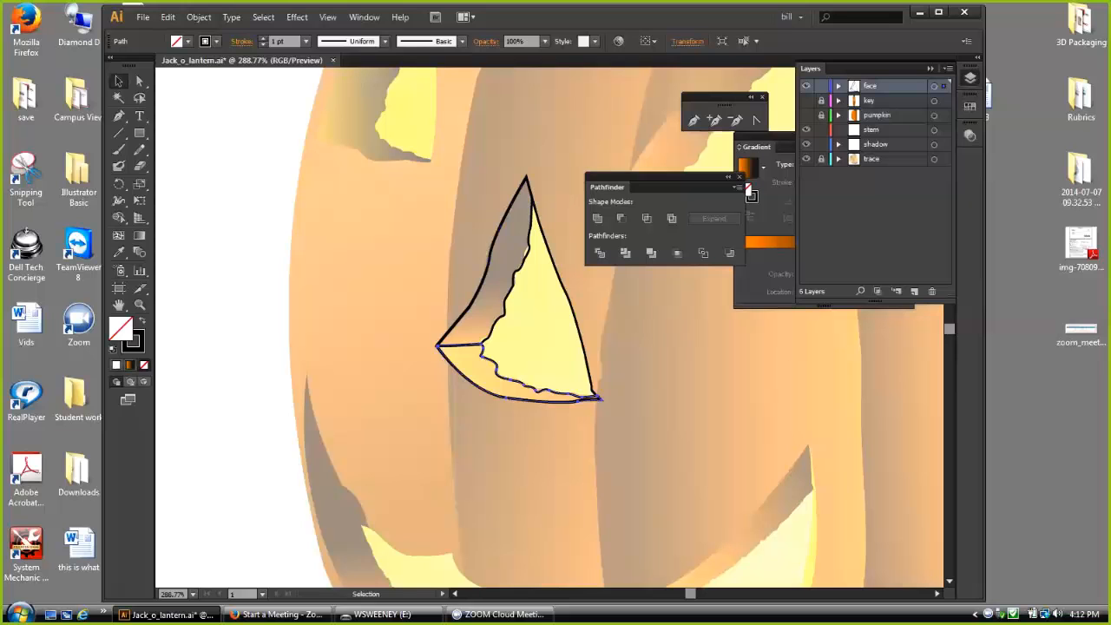
Step: Hide the trace layer and fill the nose's side piece with the orange-to-black gradient swatch
key(ctrl+shift+a)
click(198, 17)
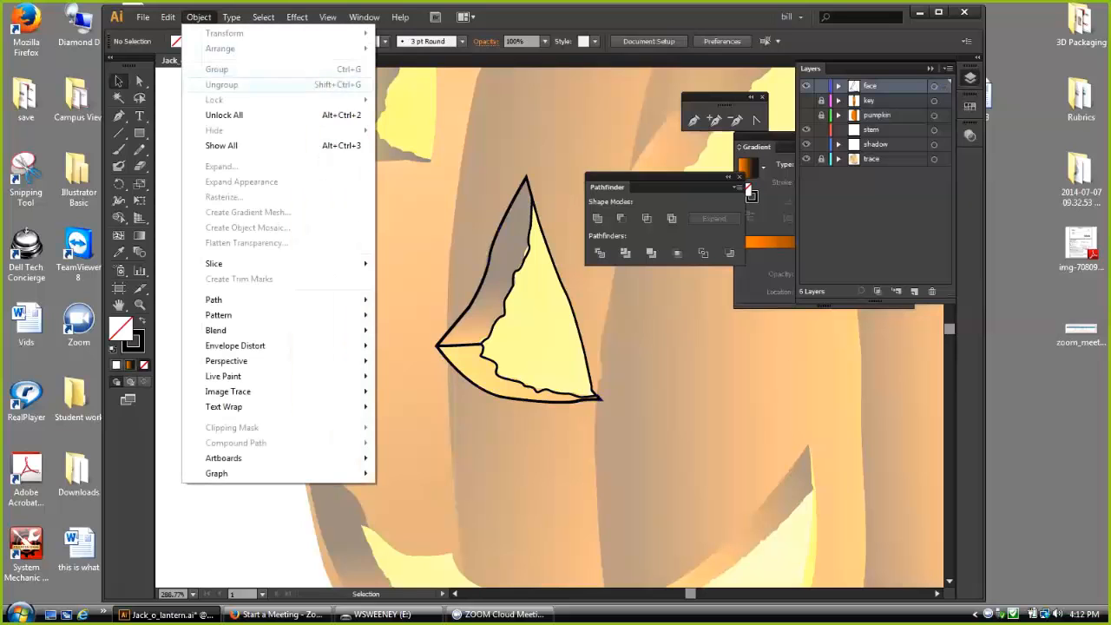
click(228, 114)
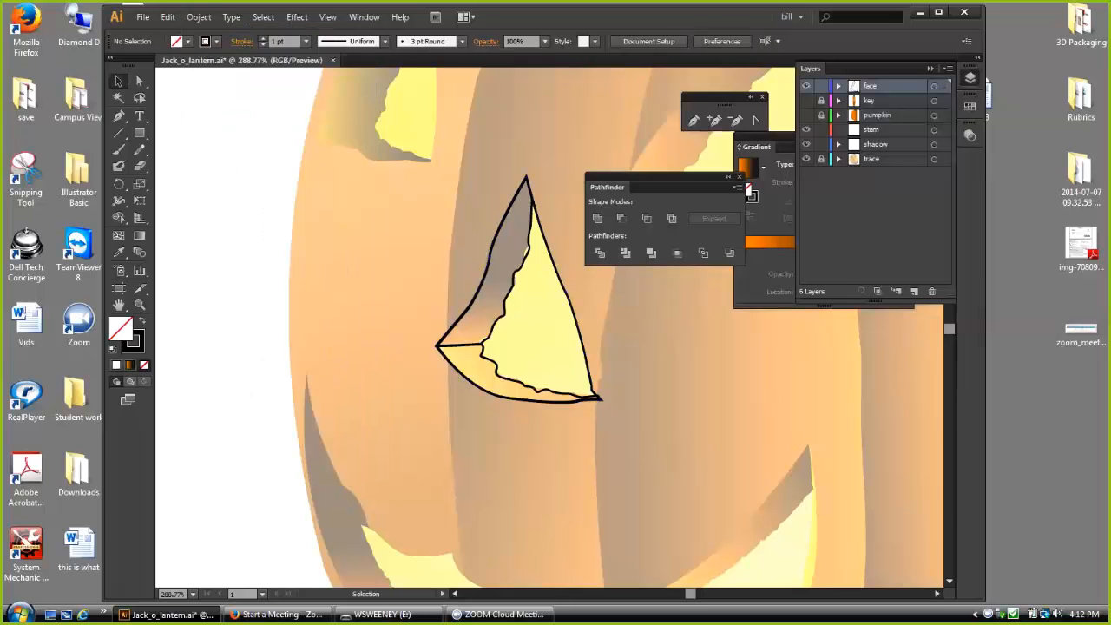
click(806, 159)
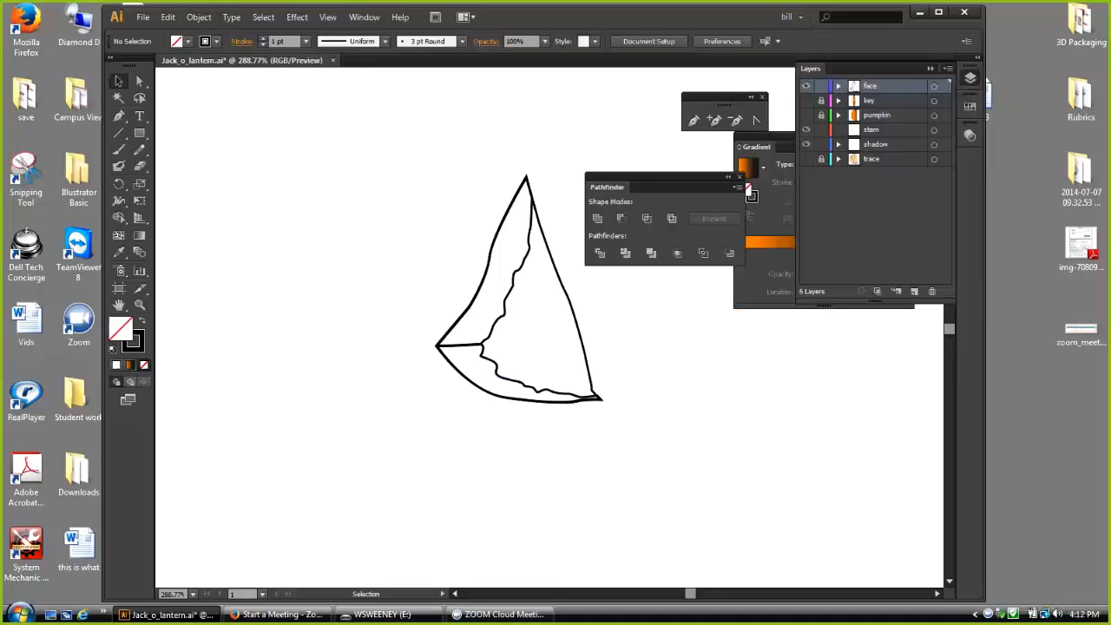
click(489, 260)
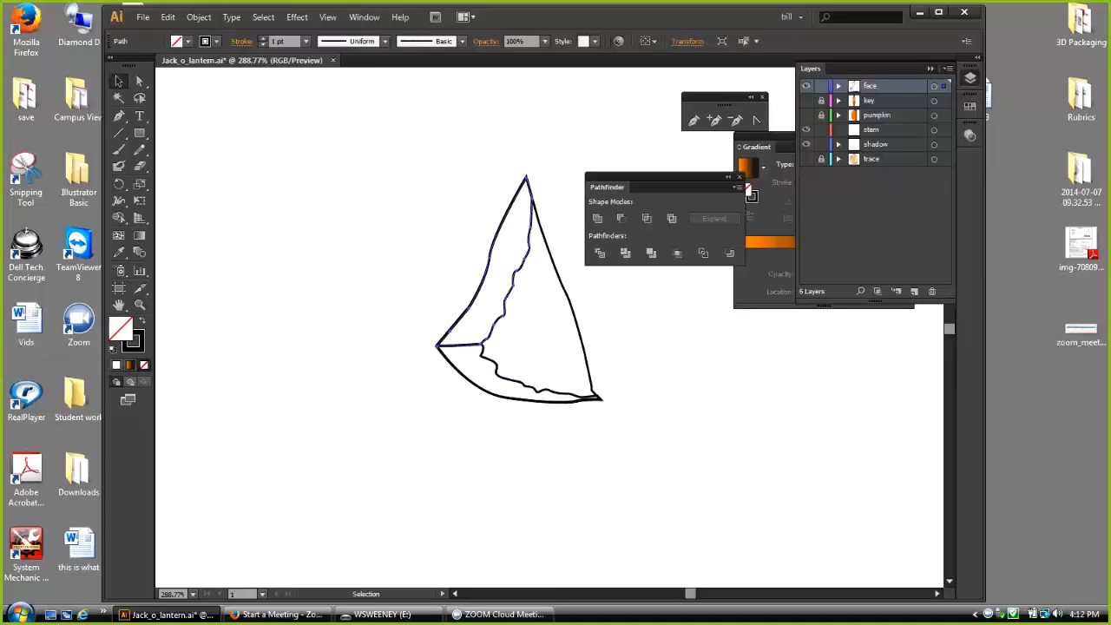
click(970, 107)
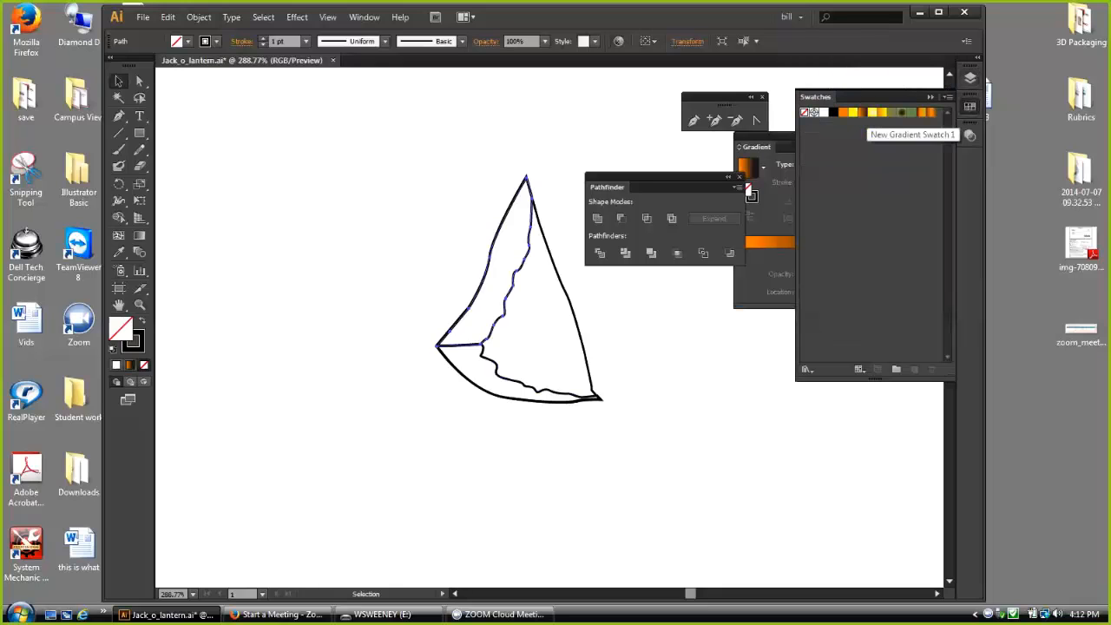
click(861, 113)
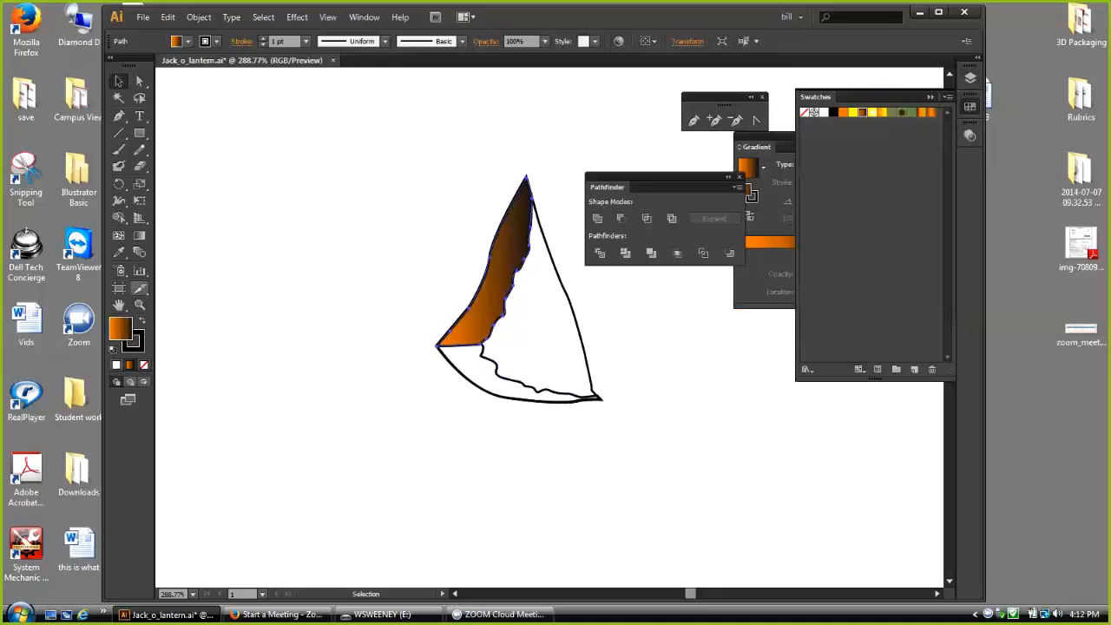
Step: Angle the side piece's gradient with the Gradient tool so it darkens toward the nose's upper tip, and deselect the piece
click(138, 235)
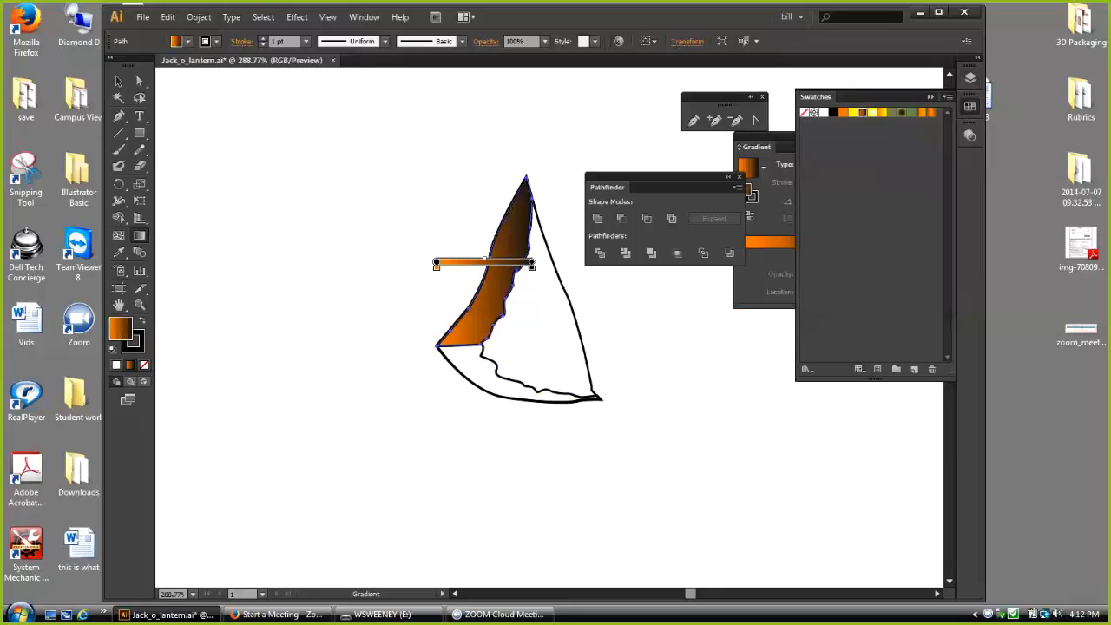
mouse_move(531, 264)
mouse_down()
mouse_move(565, 255)
mouse_move(549, 199)
mouse_up()
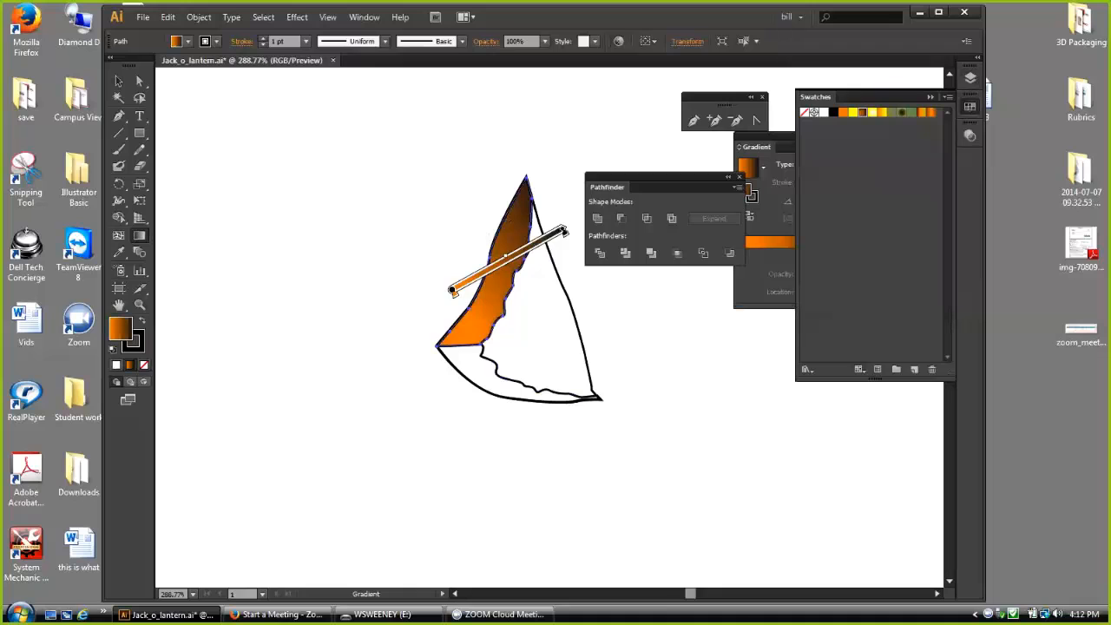
click(119, 81)
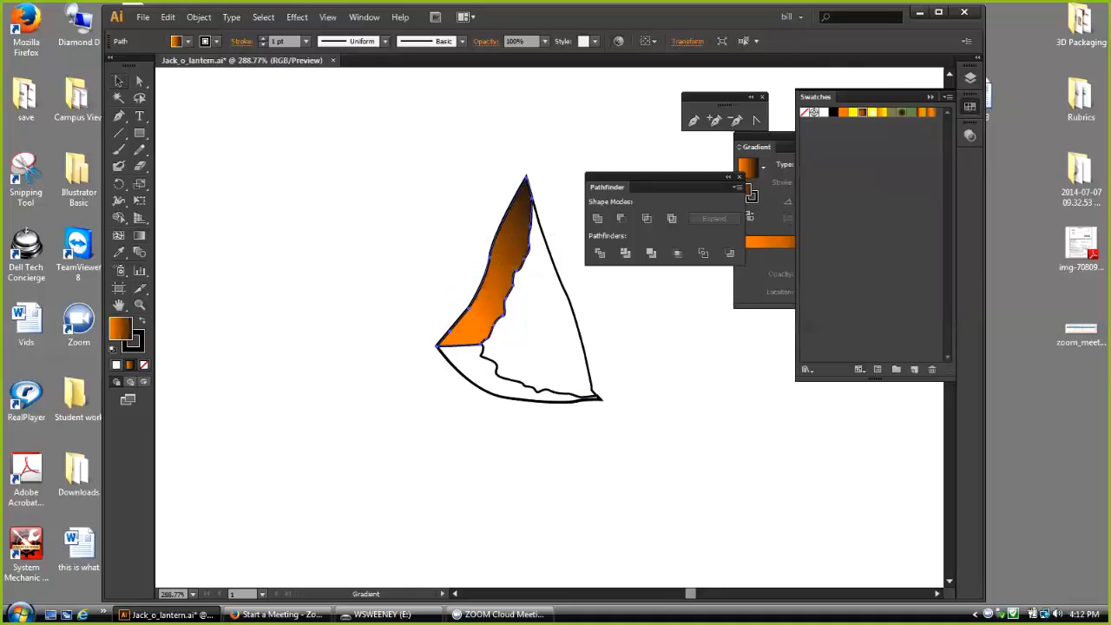
key(ctrl+shift+a)
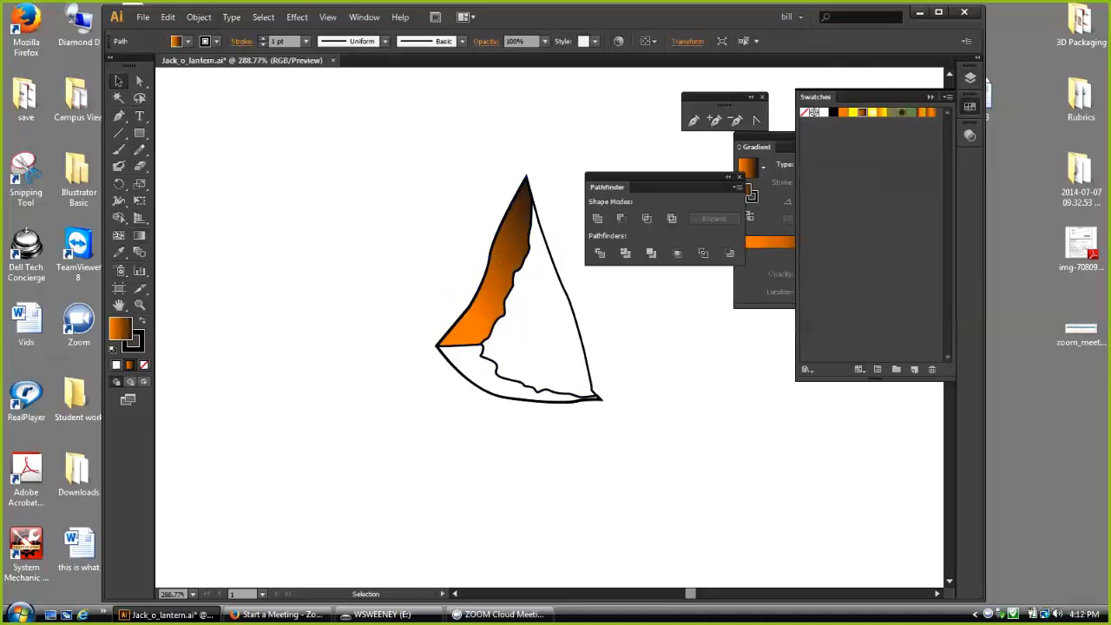
Step: Select the nose's lower ledge, float the Swatches panel beside the nose and show the trace layer again
click(496, 373)
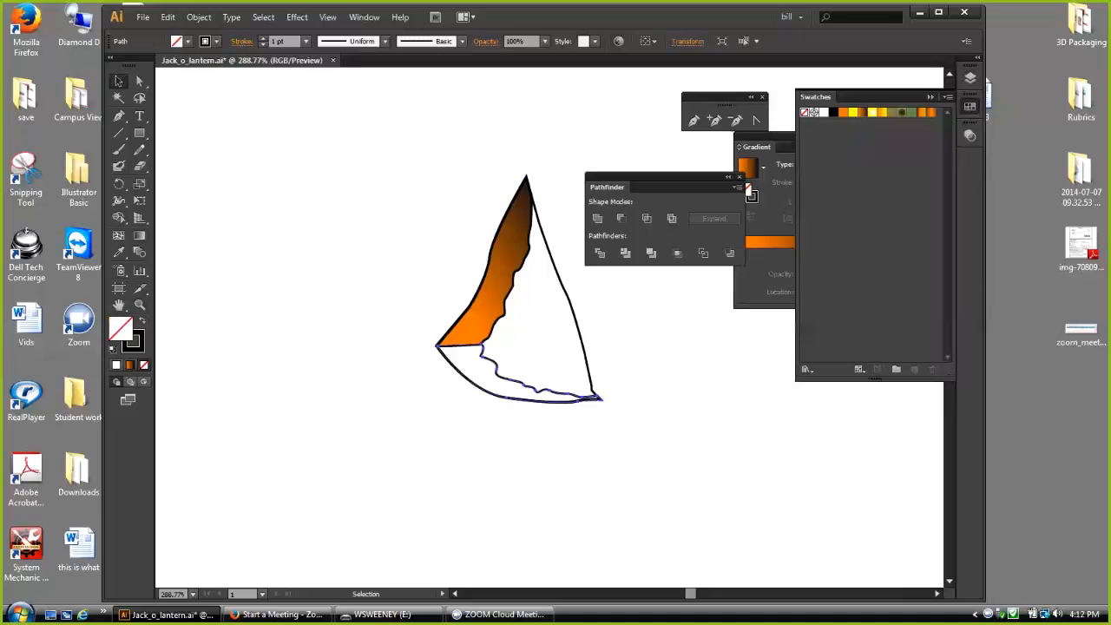
drag(816, 96, 683, 332)
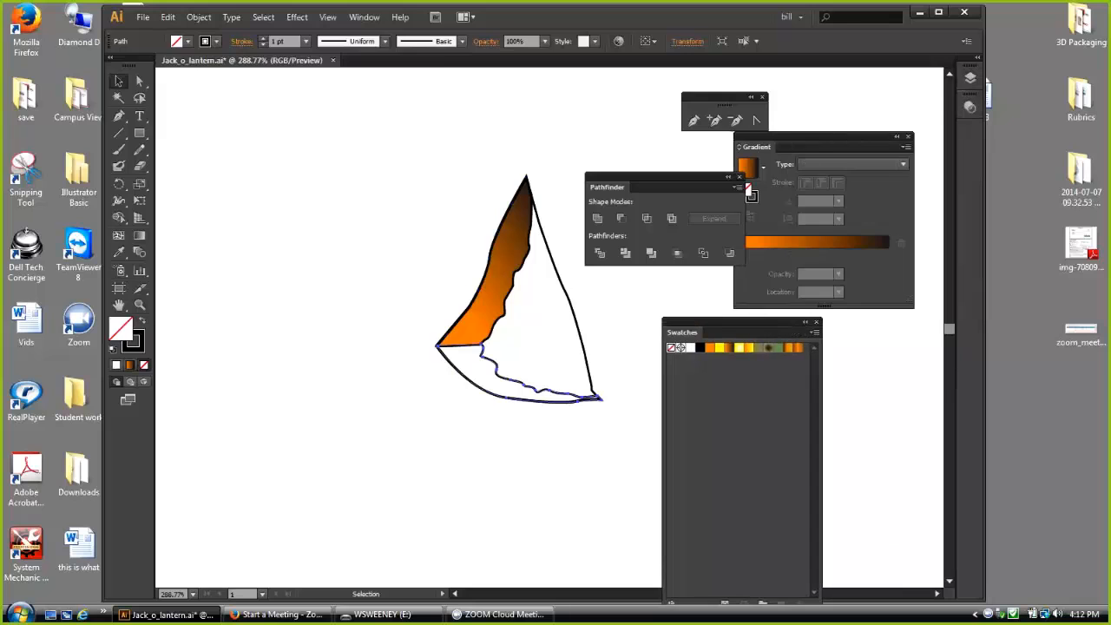
click(970, 77)
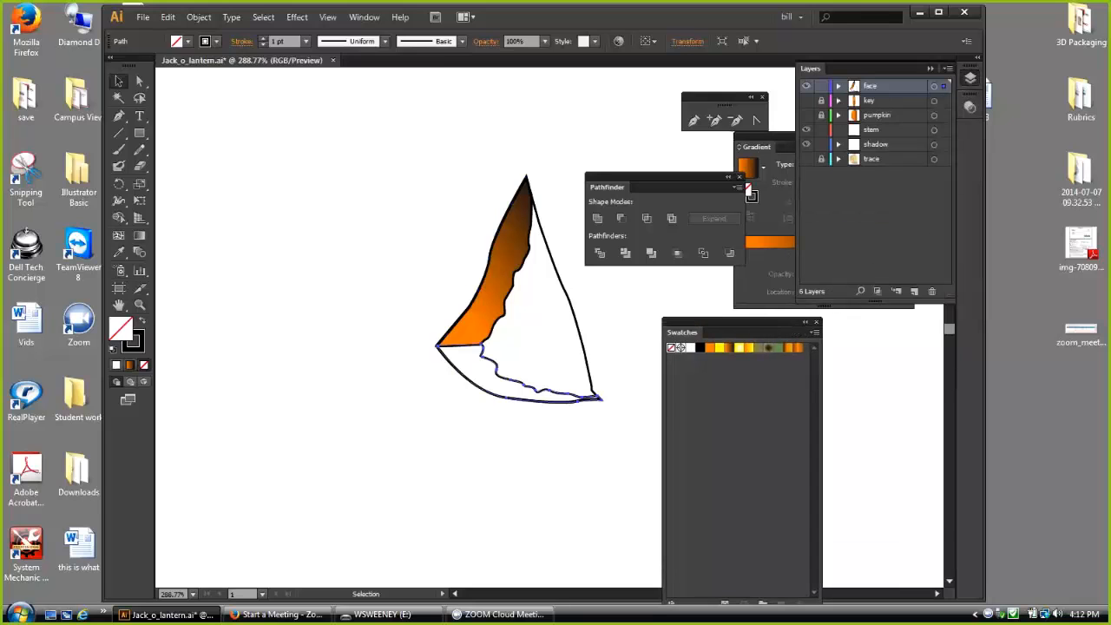
click(805, 159)
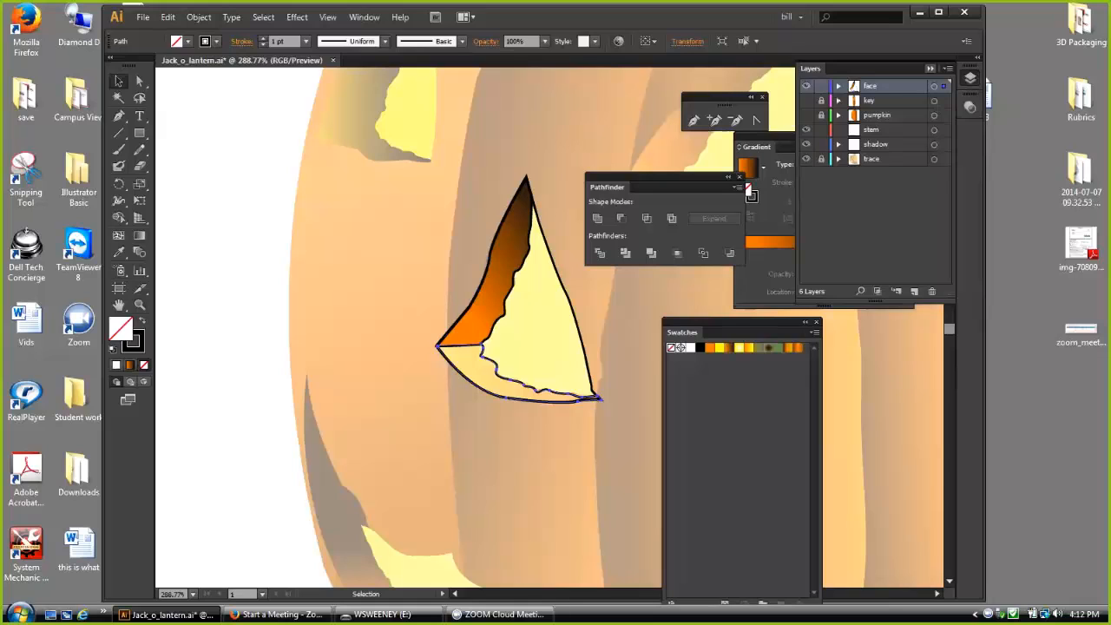
click(930, 68)
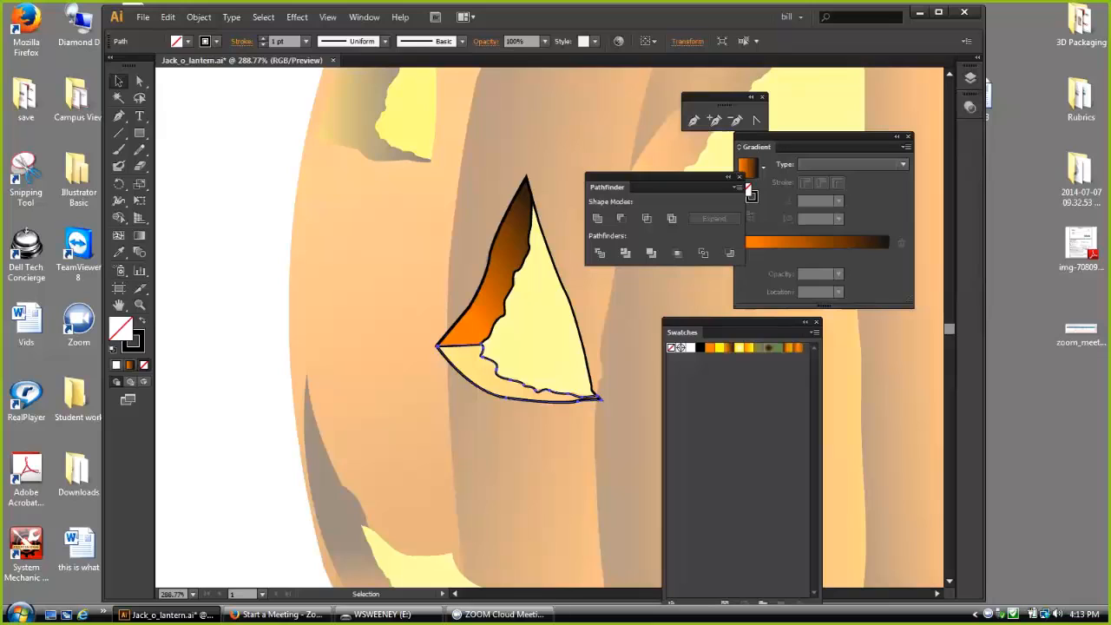
Step: Fill the nose's lower ledge with the orange-to-yellow linear gradient, move its orange stop inward and angle the gradient to 21.3°
click(748, 347)
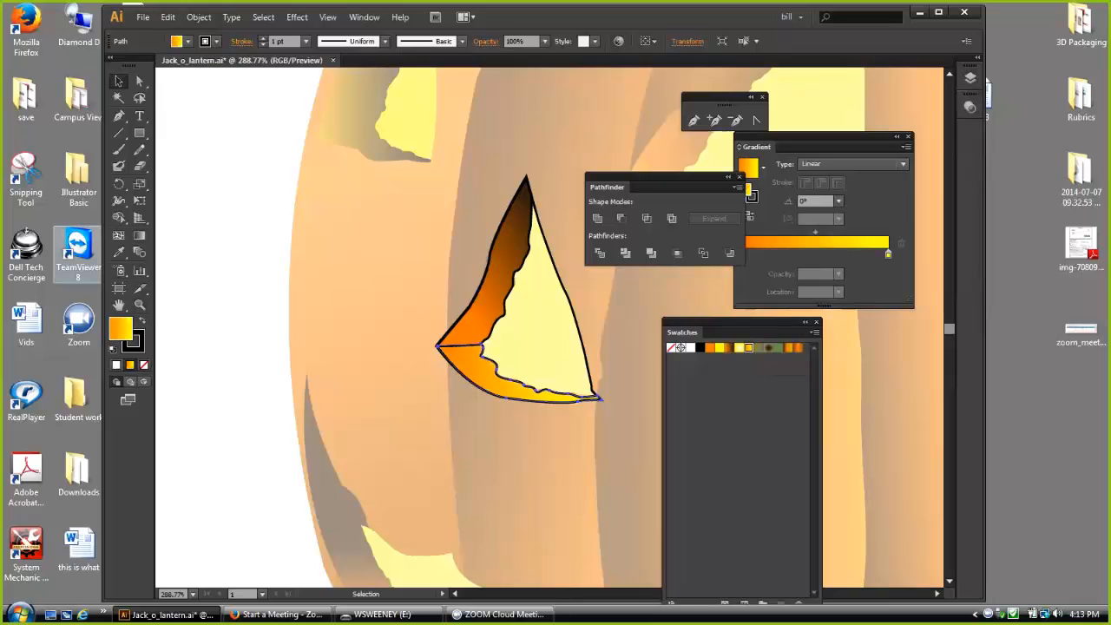
click(139, 235)
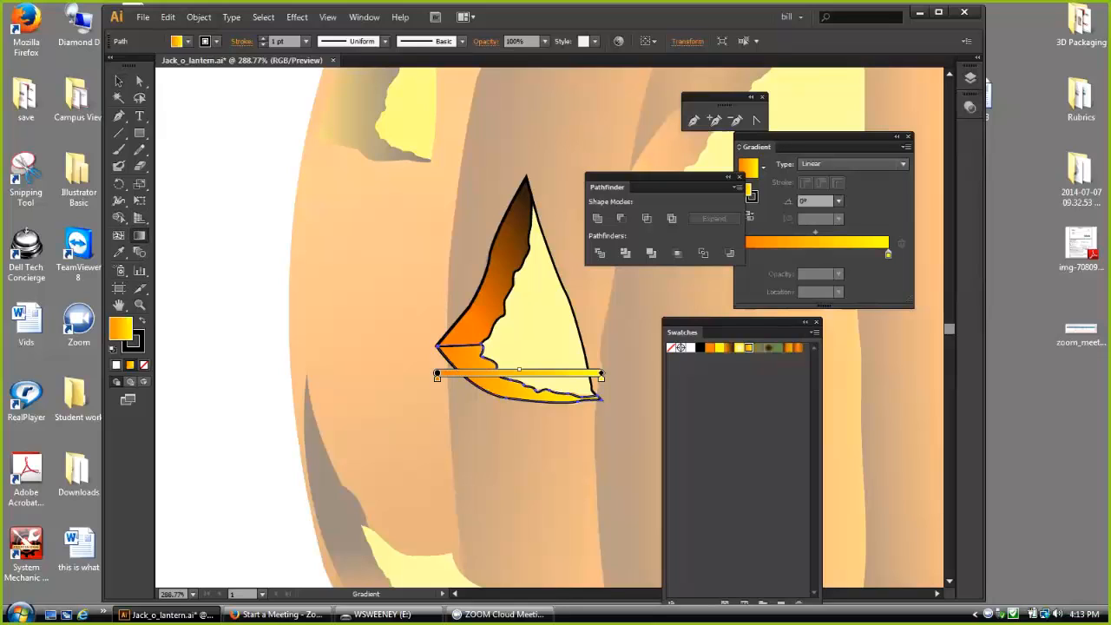
drag(437, 378, 463, 379)
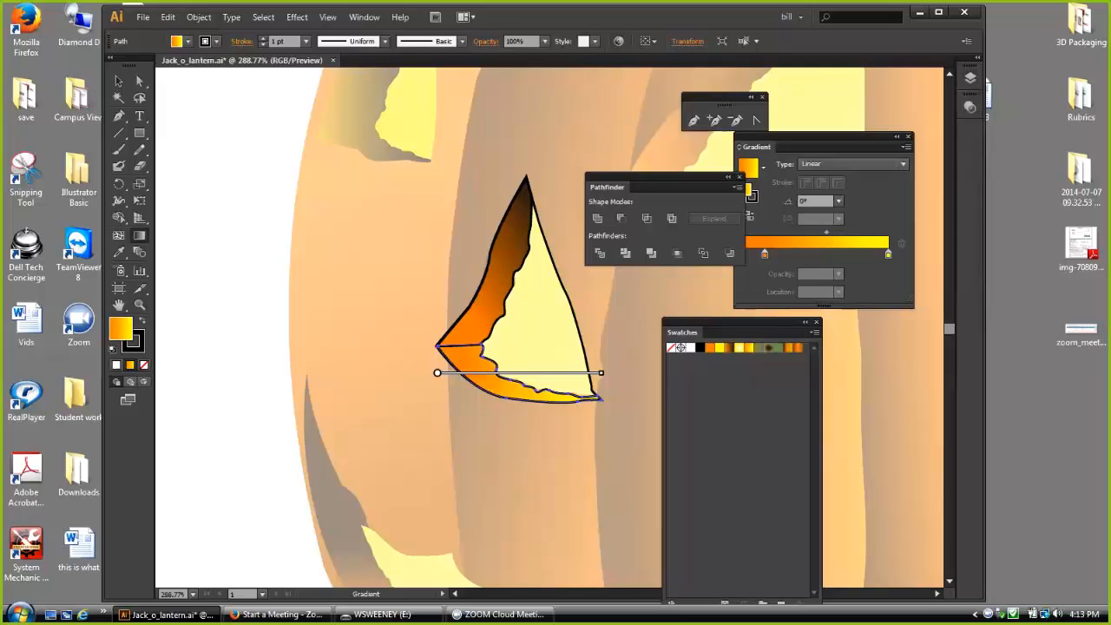
drag(604, 374, 593, 312)
drag(437, 374, 447, 400)
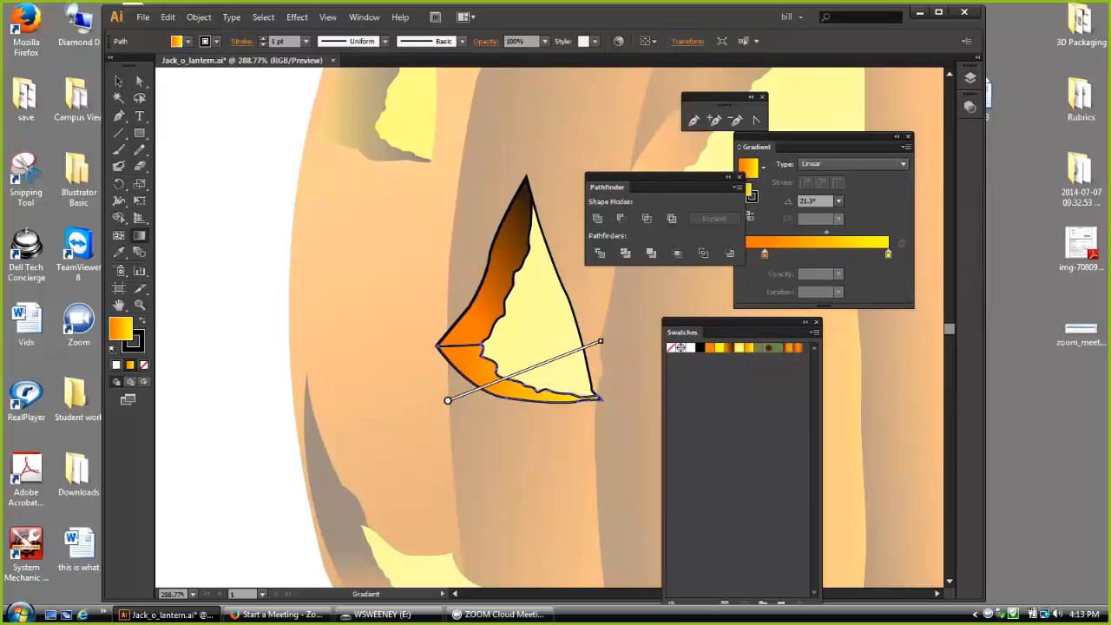
click(118, 81)
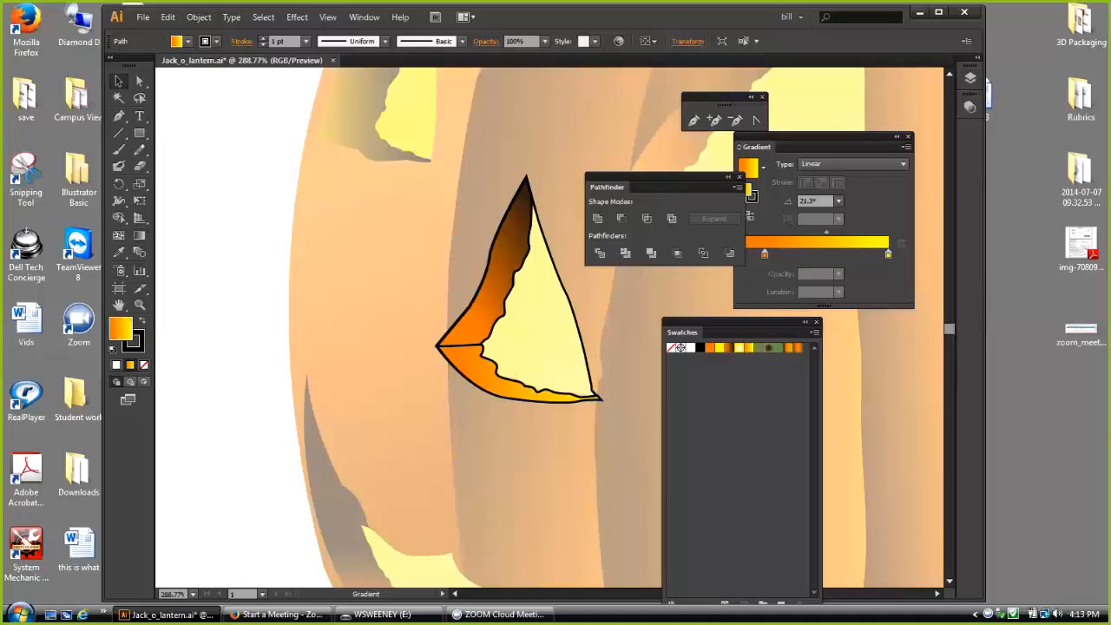
Step: Fill the full nose outline with the pale-to-yellow radial gradient swatch and move the gradient's centre down toward the nose's left corner
click(568, 303)
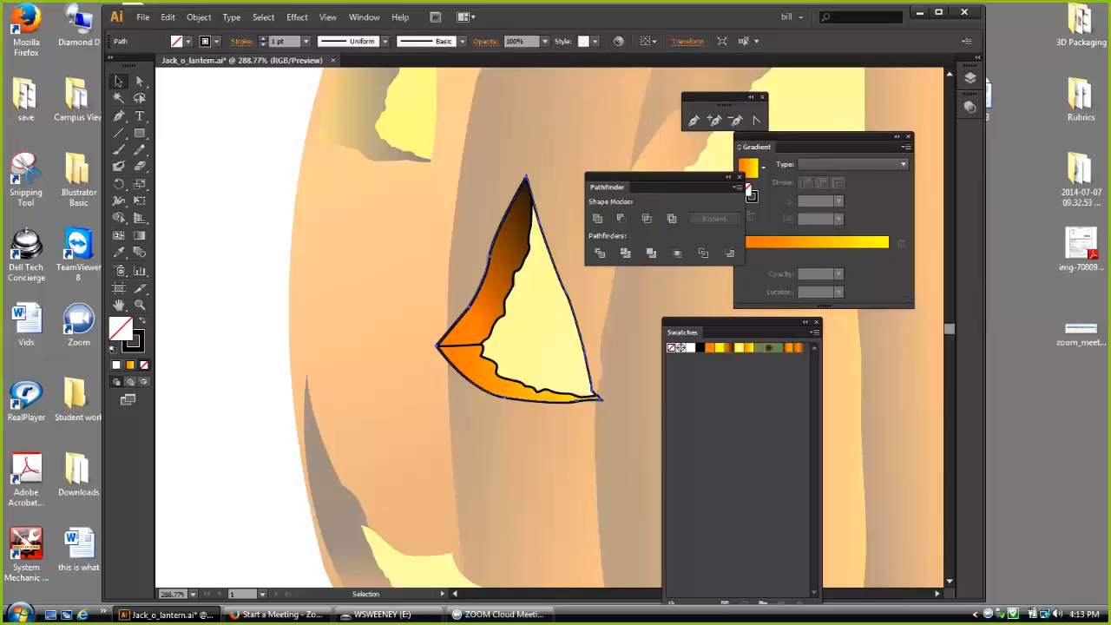
click(739, 347)
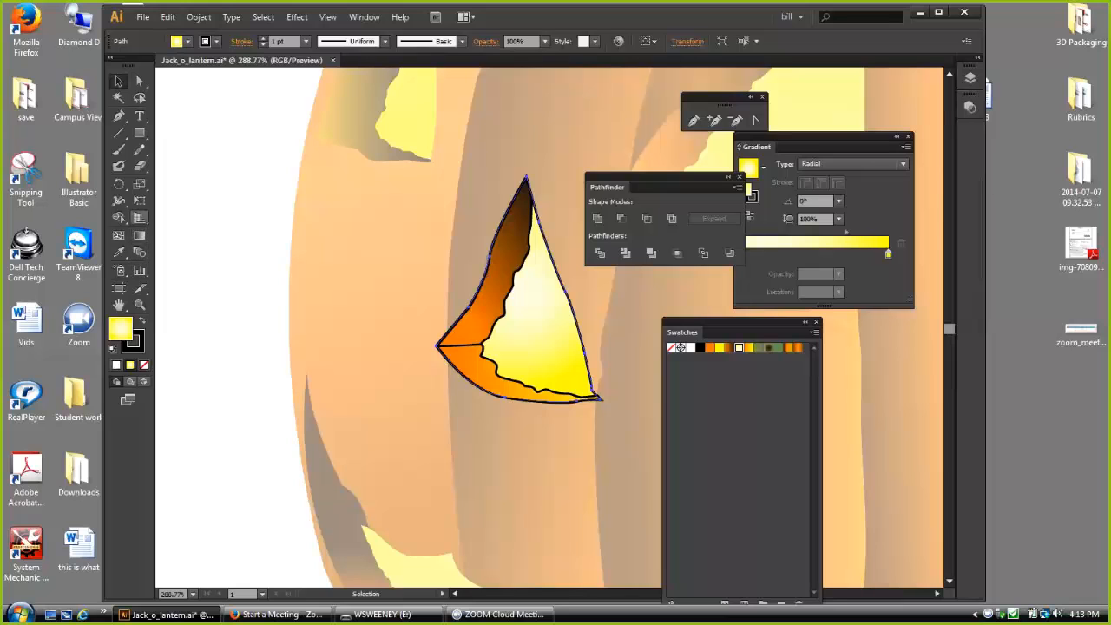
click(140, 234)
mouse_move(567, 289)
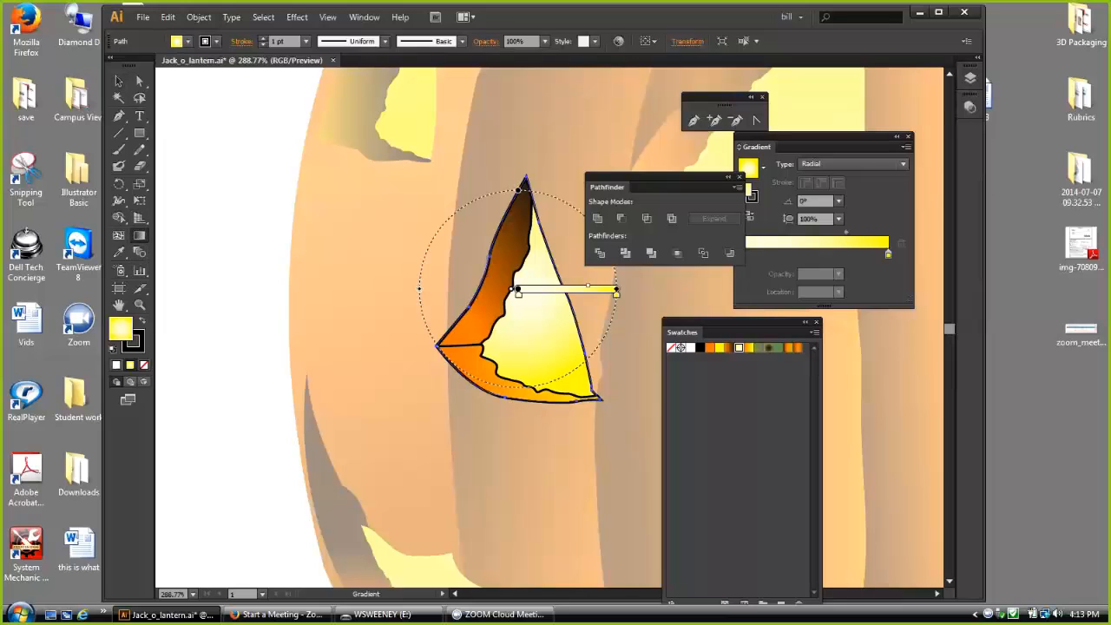
drag(567, 289, 567, 293)
mouse_move(508, 317)
mouse_down()
mouse_move(496, 350)
mouse_move(468, 344)
mouse_up()
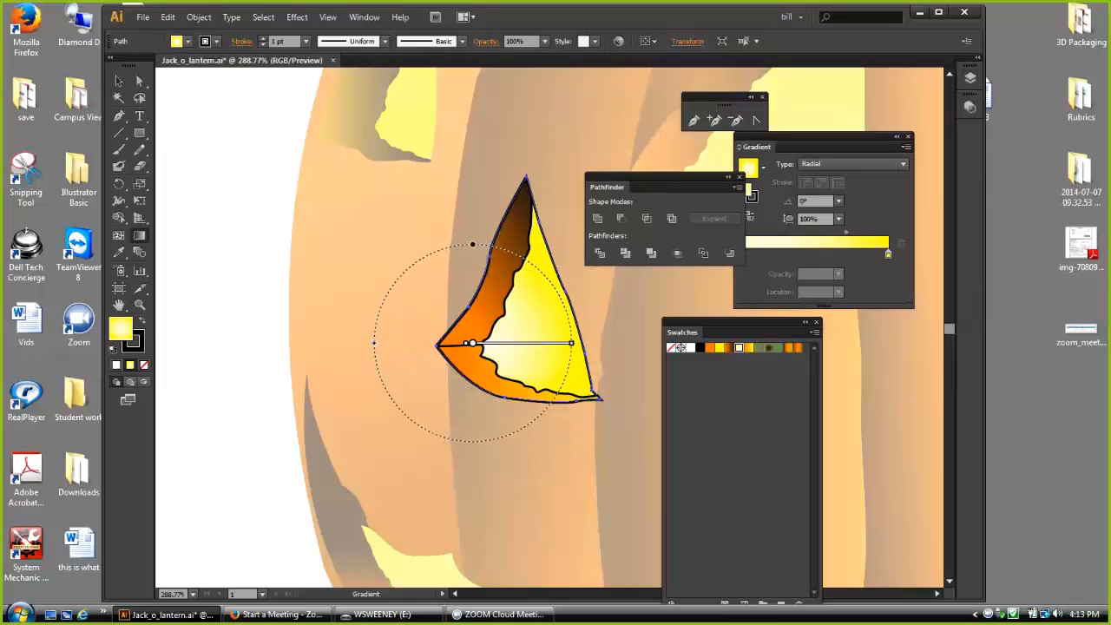
Step: Enlarge the nose's radial gradient, centre it on the nose's left corner, and fit the artboard in the window
drag(571, 343, 590, 344)
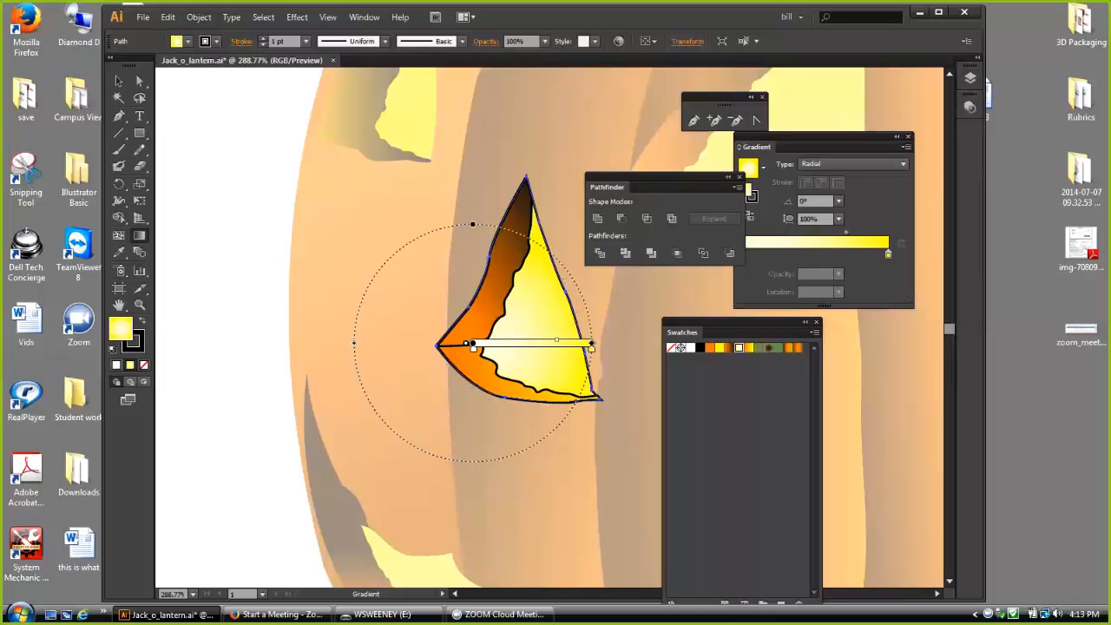
drag(591, 344, 620, 343)
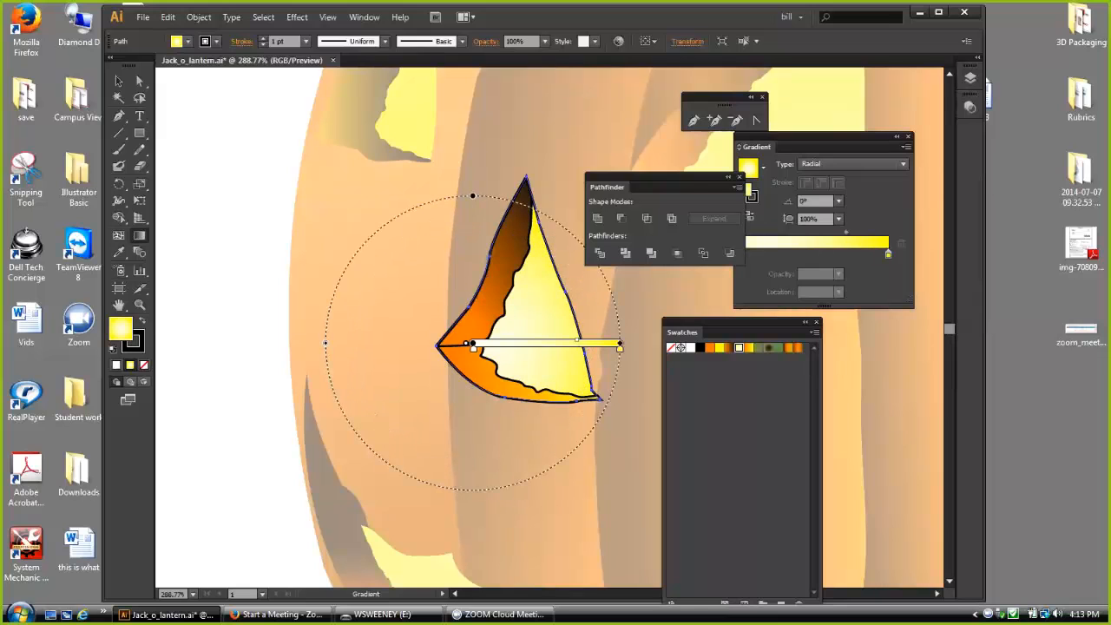
drag(469, 344, 438, 343)
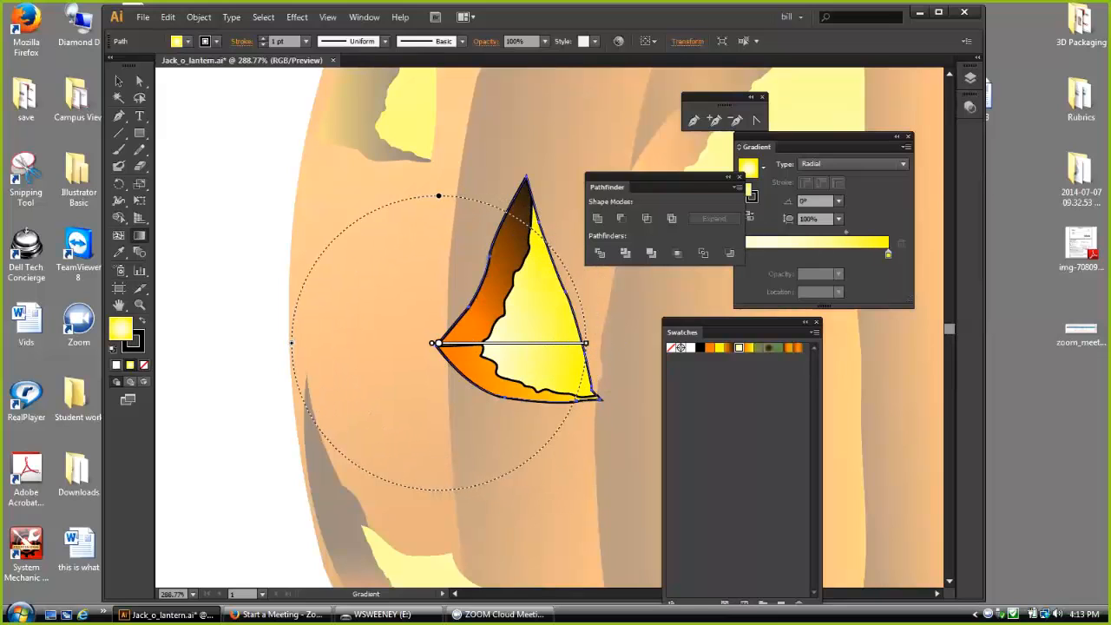
click(327, 17)
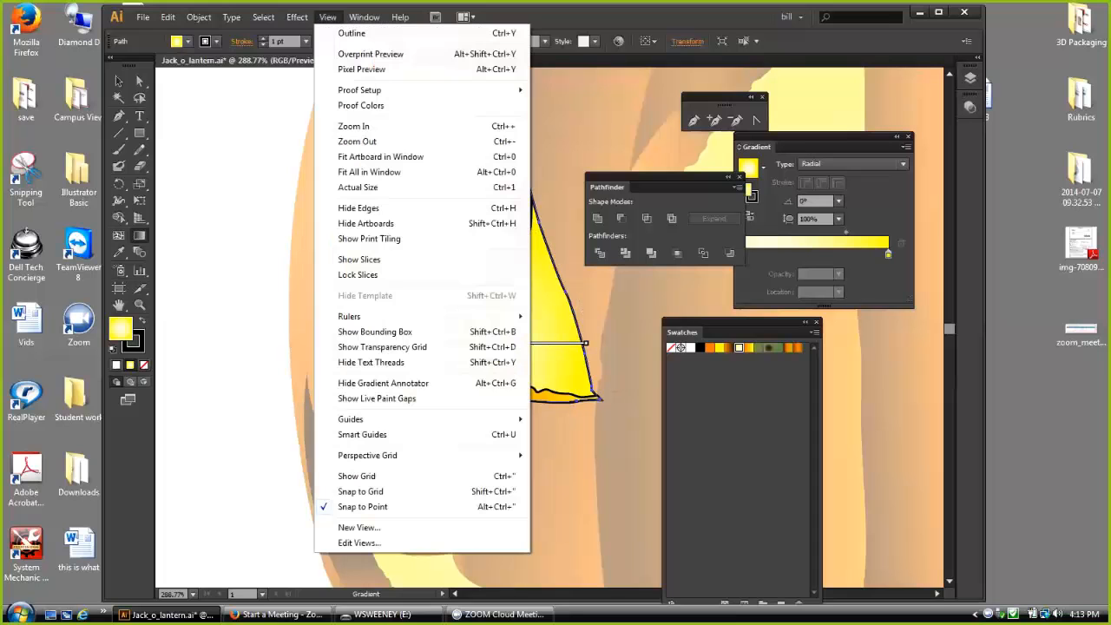
click(380, 156)
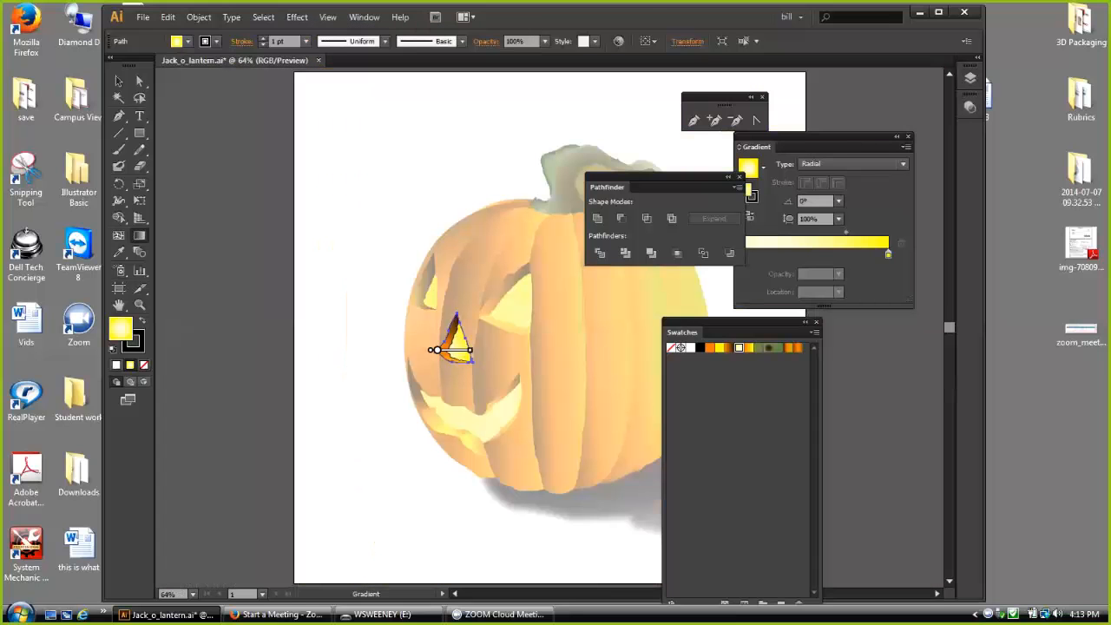
Step: Move the Pathfinder panel off the Gradient panel, show the key and pumpkin layers again, and deselect the nose outline
drag(659, 187, 602, 107)
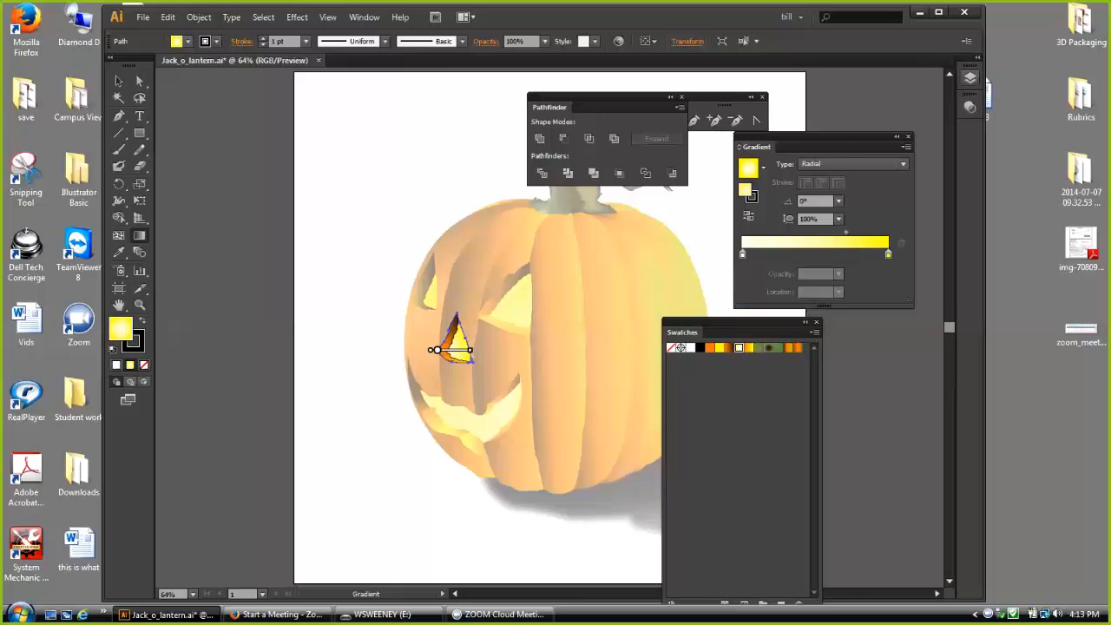
click(970, 77)
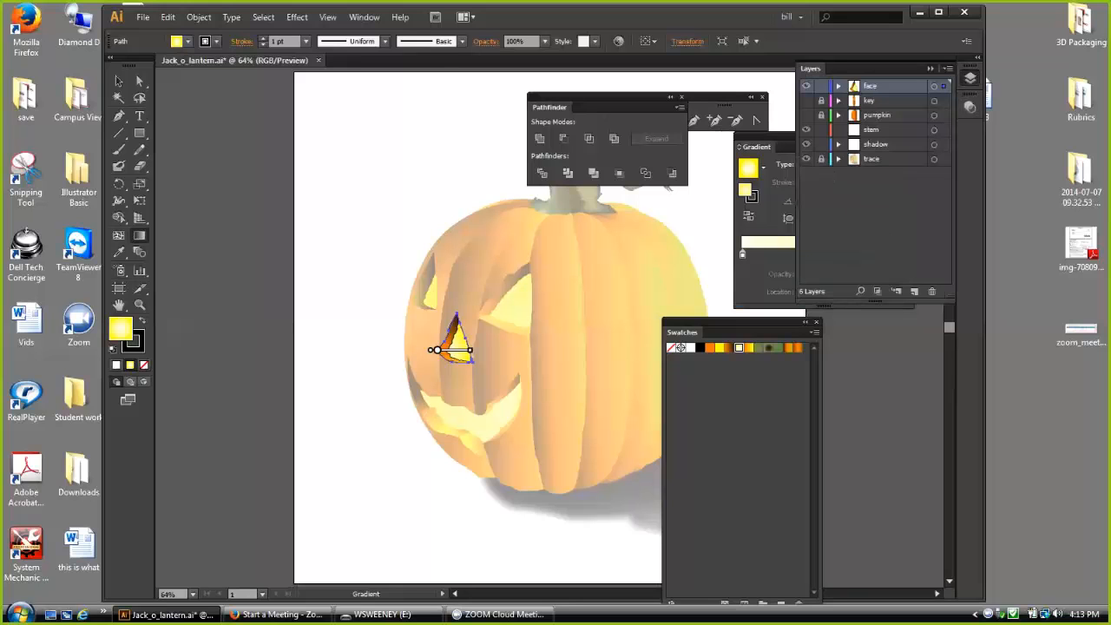
click(806, 101)
click(806, 114)
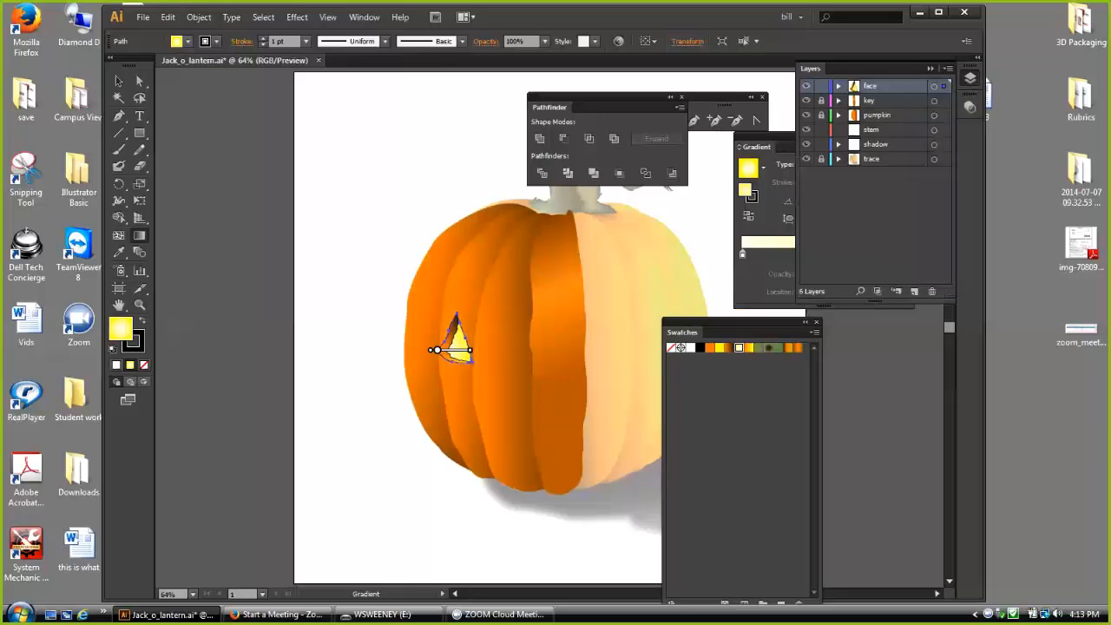
click(118, 80)
key(ctrl+shift+a)
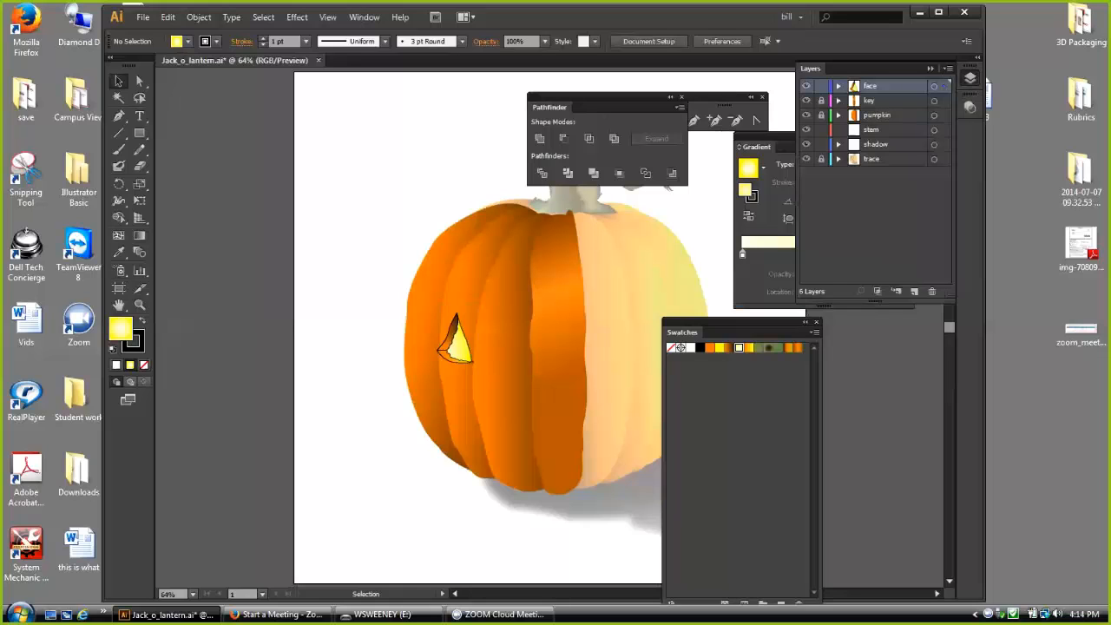
Step: Hide and restore the face, key and pumpkin layers to compare the nose with the trace template
click(444, 345)
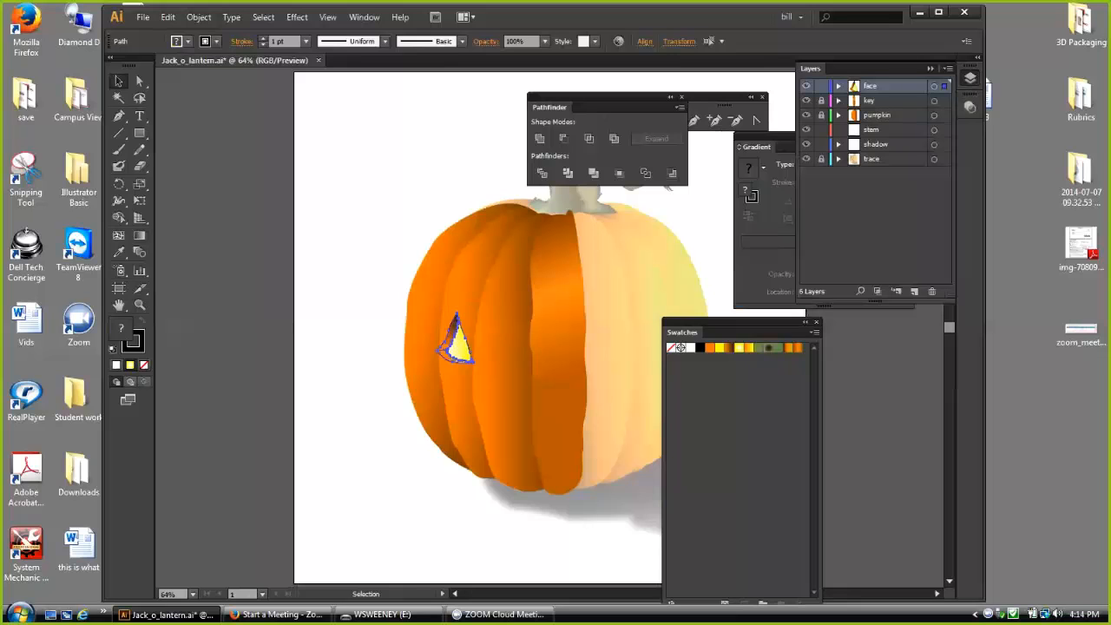
click(806, 159)
click(806, 159)
drag(806, 114, 807, 86)
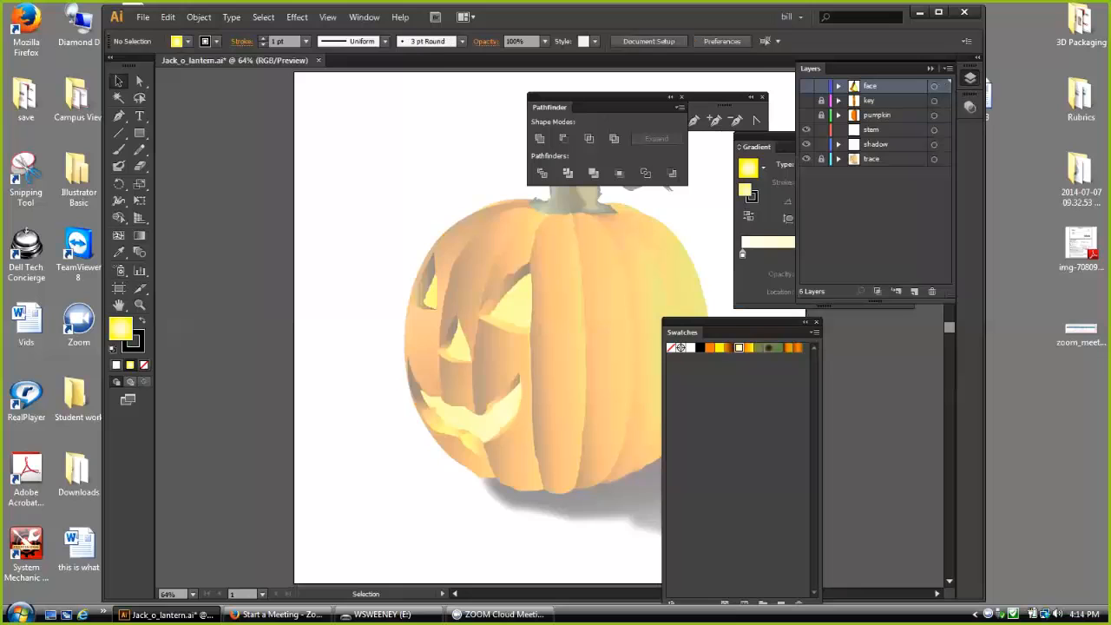
drag(806, 86, 806, 115)
Step: Select all artwork on the face layer, set its stroke to none, and clear the selection
click(944, 86)
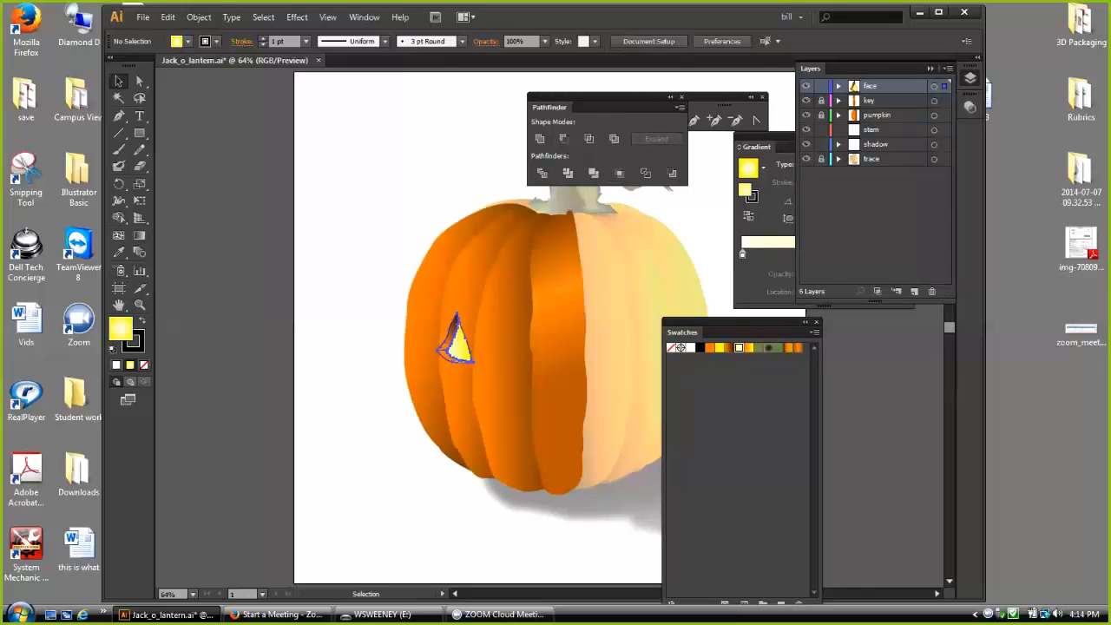
key(x)
key(slash)
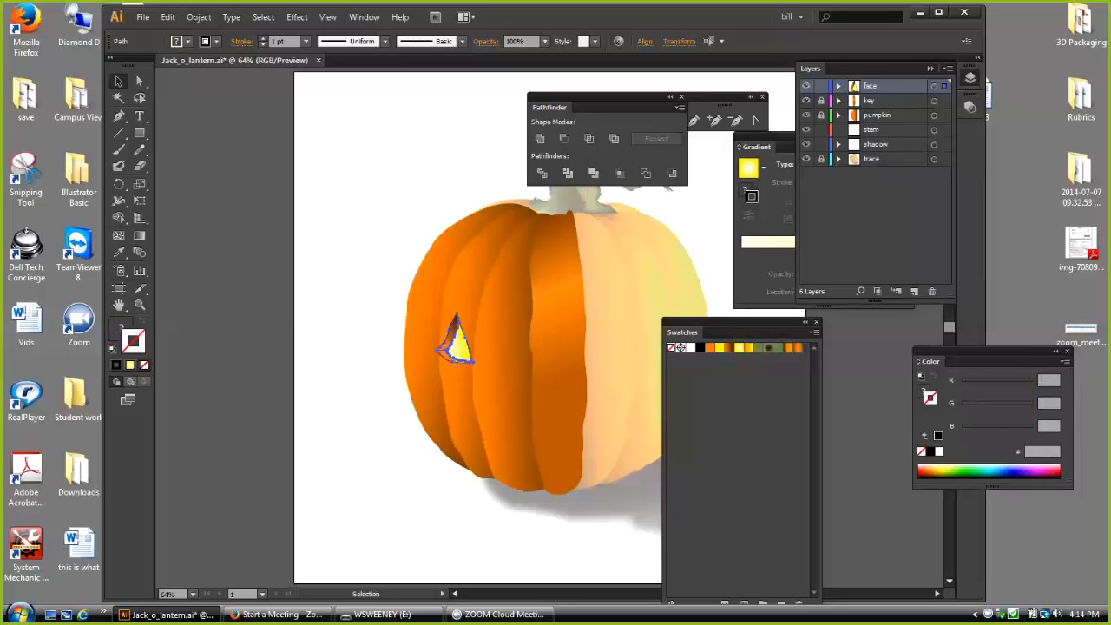
key(ctrl+shift+a)
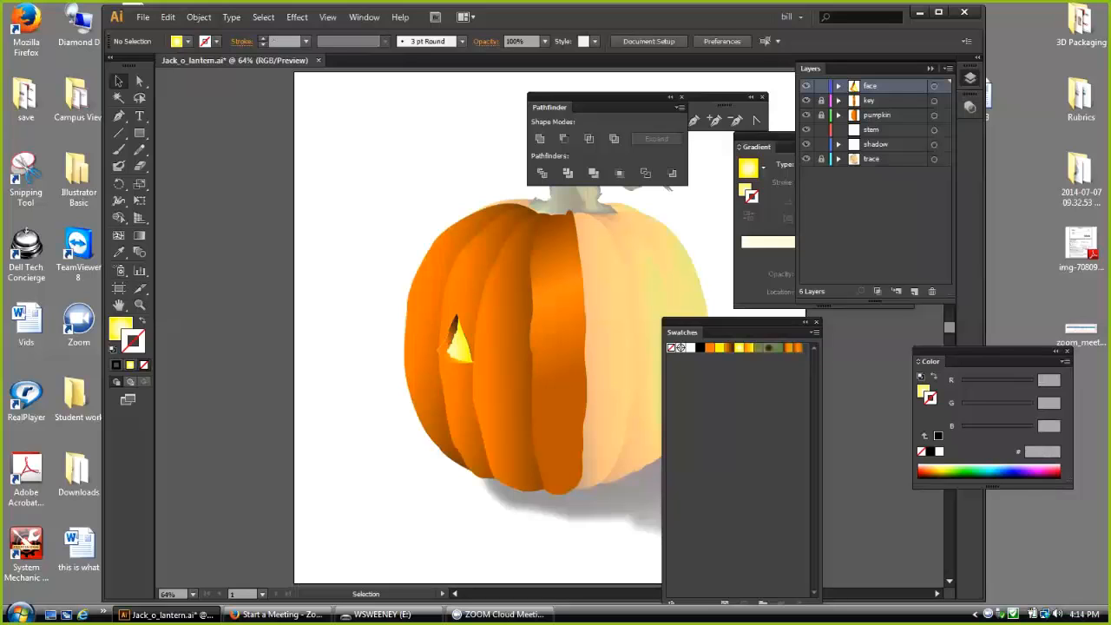
Step: Select the nose's lower ledge, zoom in on it and move the Swatches panel clear of the nose
click(452, 356)
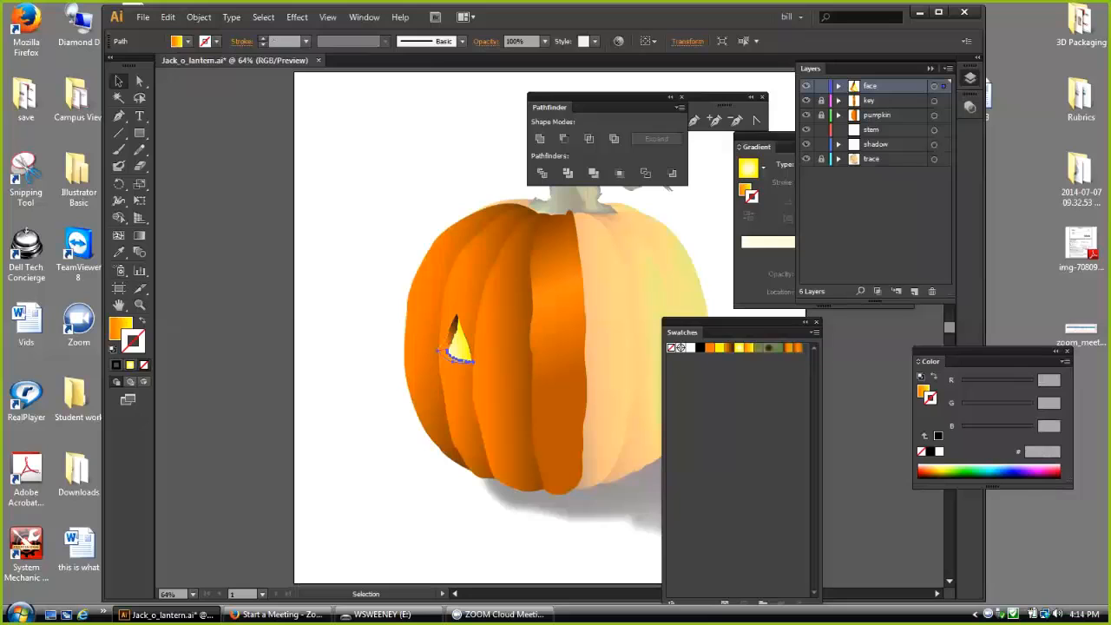
click(139, 200)
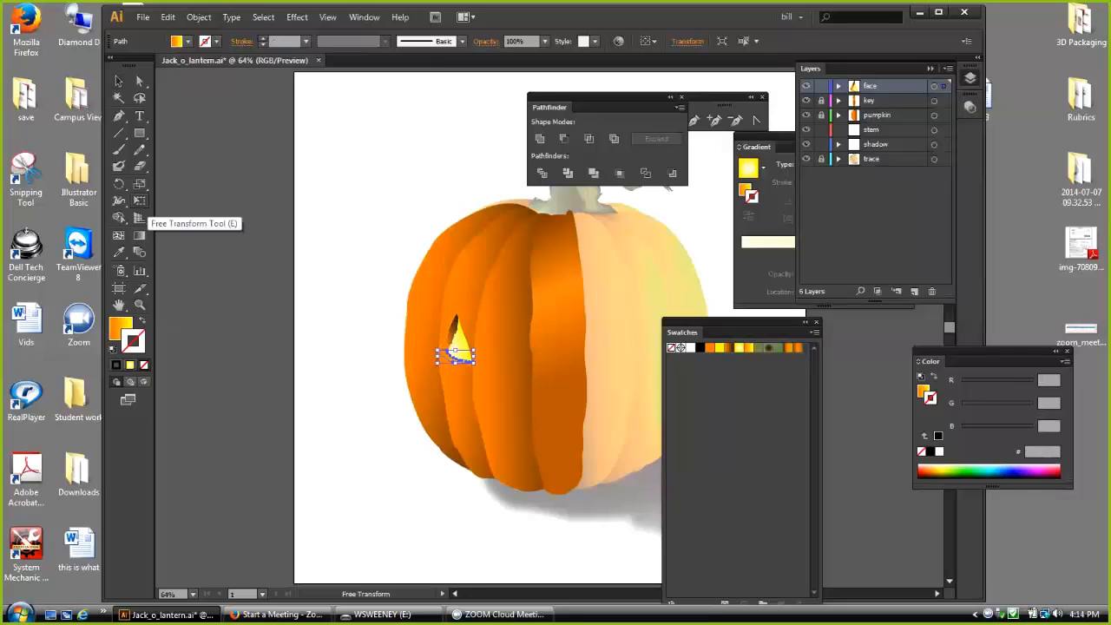
key(g)
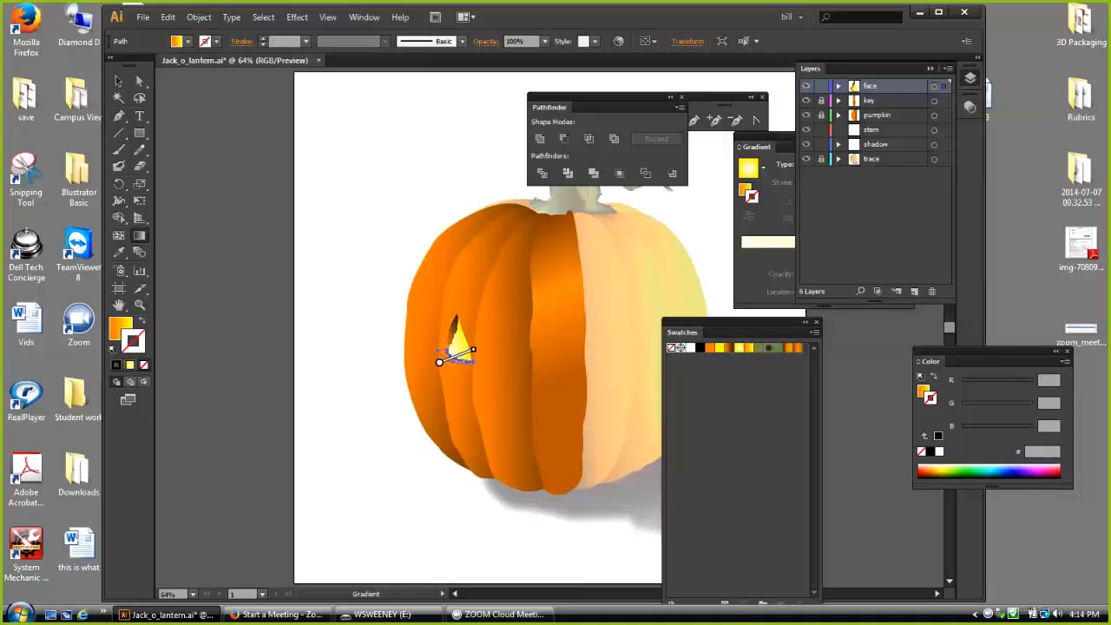
click(140, 304)
drag(374, 301, 512, 396)
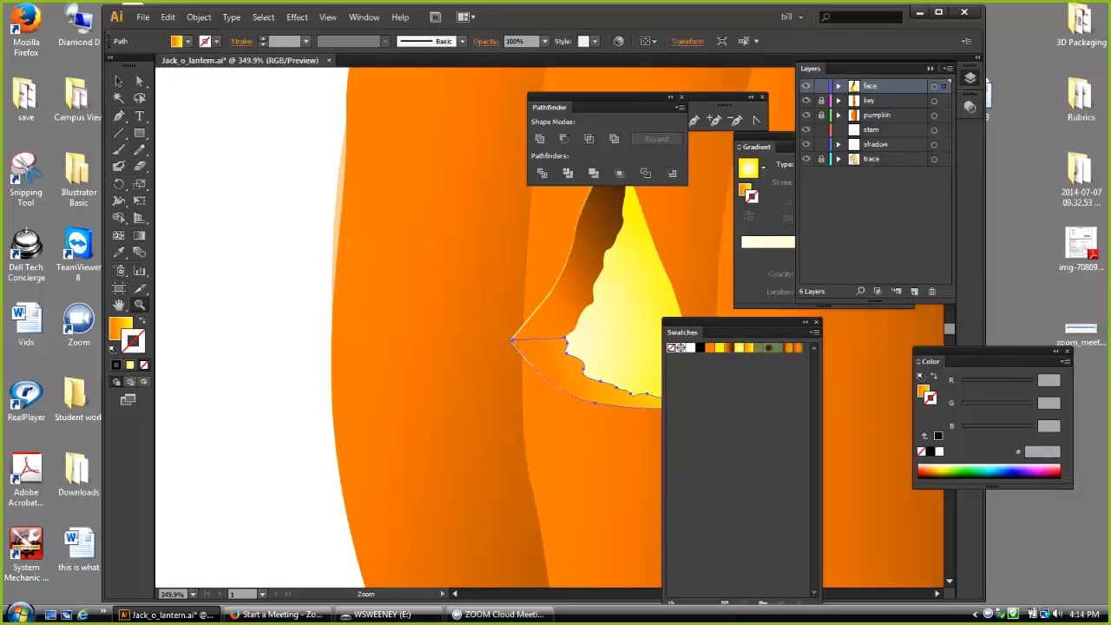
drag(738, 322, 866, 334)
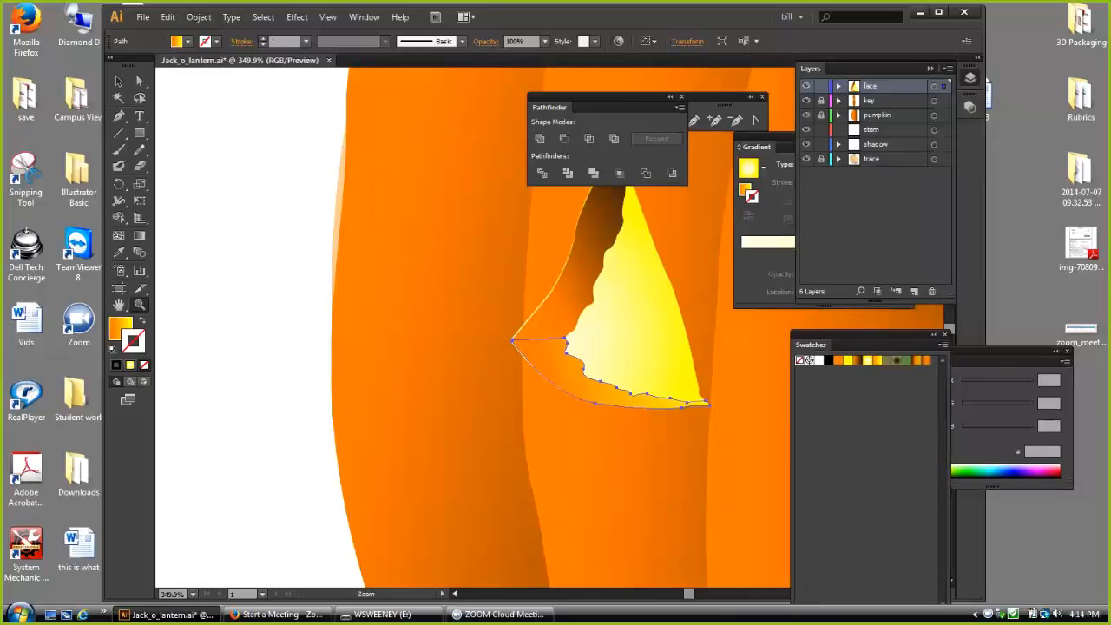
Step: Steepen the lower ledge's linear gradient so it runs from below the ledge up across the nose, then deselect and fit the artboard in the window
click(139, 235)
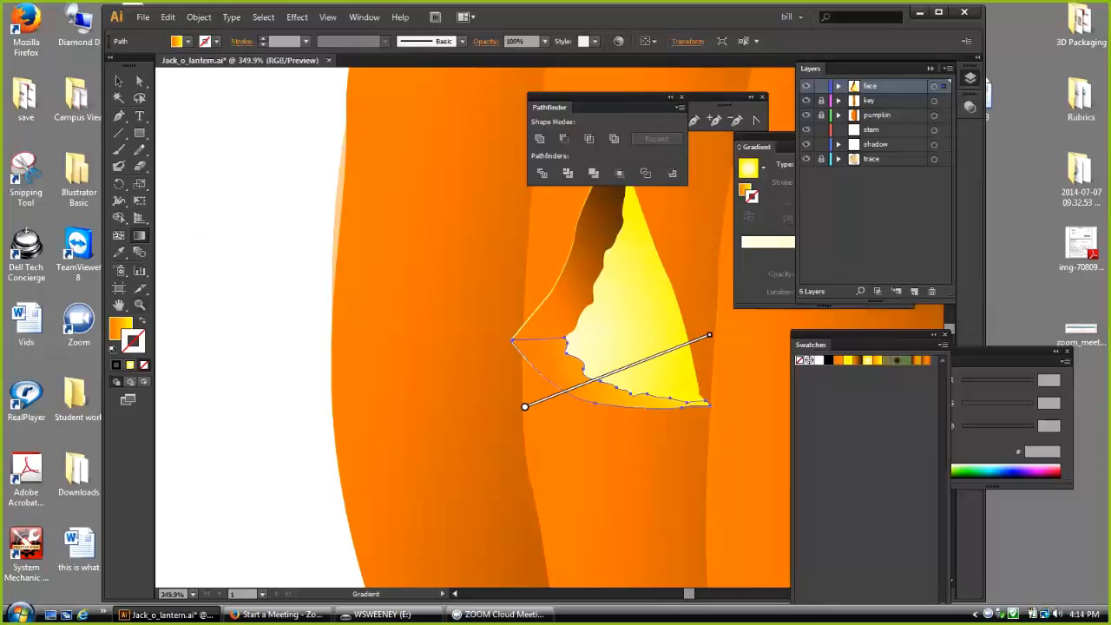
mouse_move(709, 334)
mouse_down()
mouse_move(707, 314)
mouse_move(673, 276)
mouse_up()
drag(546, 429, 545, 430)
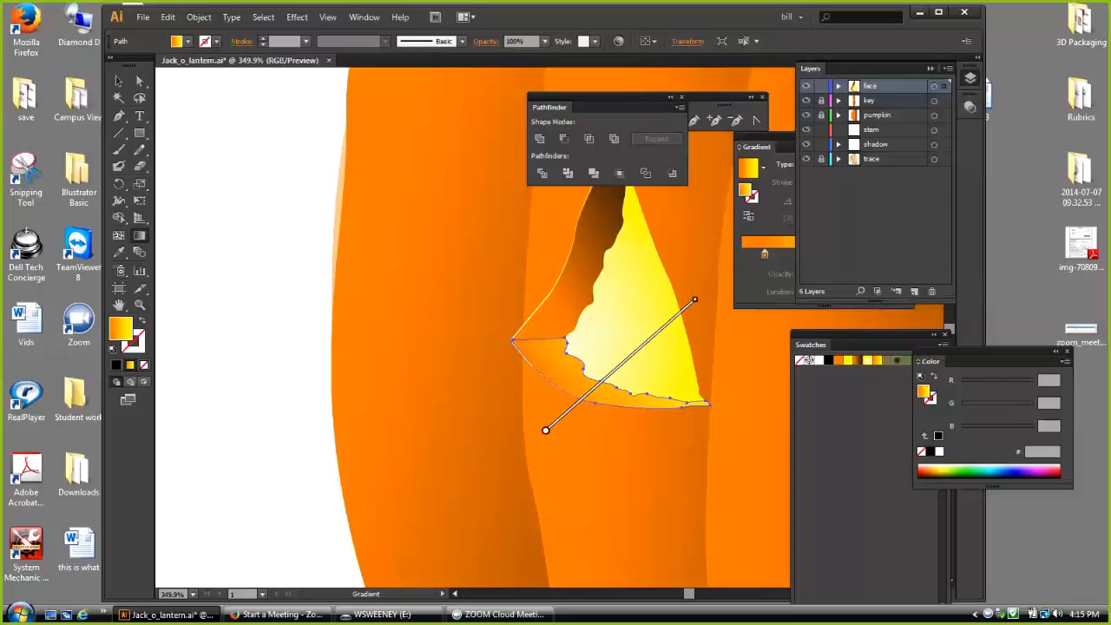
drag(699, 297, 654, 265)
drag(546, 430, 565, 443)
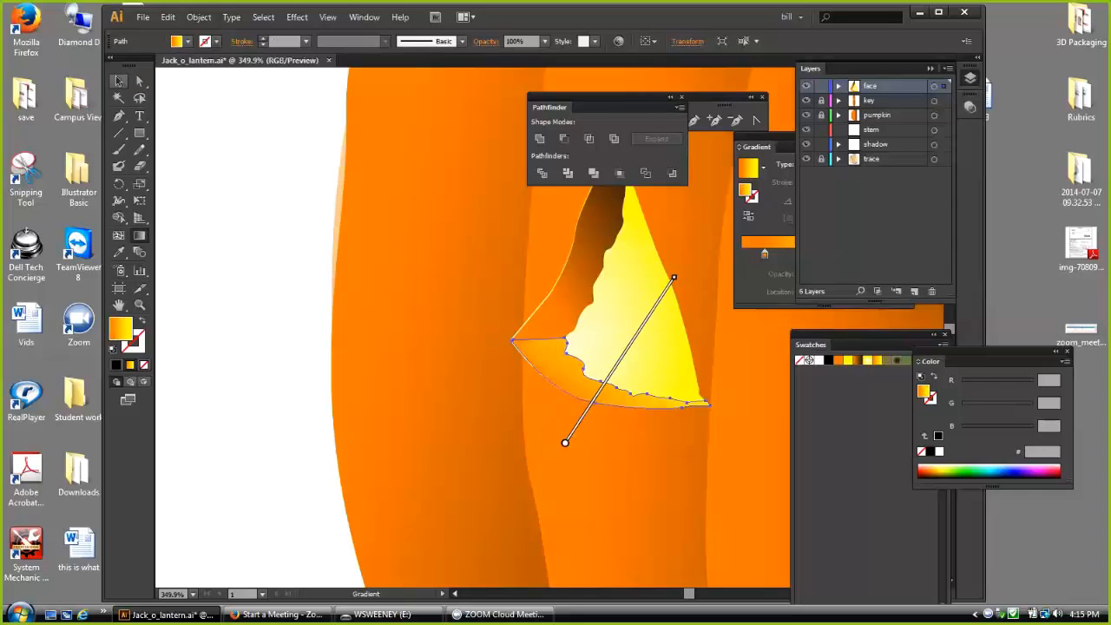
click(118, 81)
key(ctrl+shift+a)
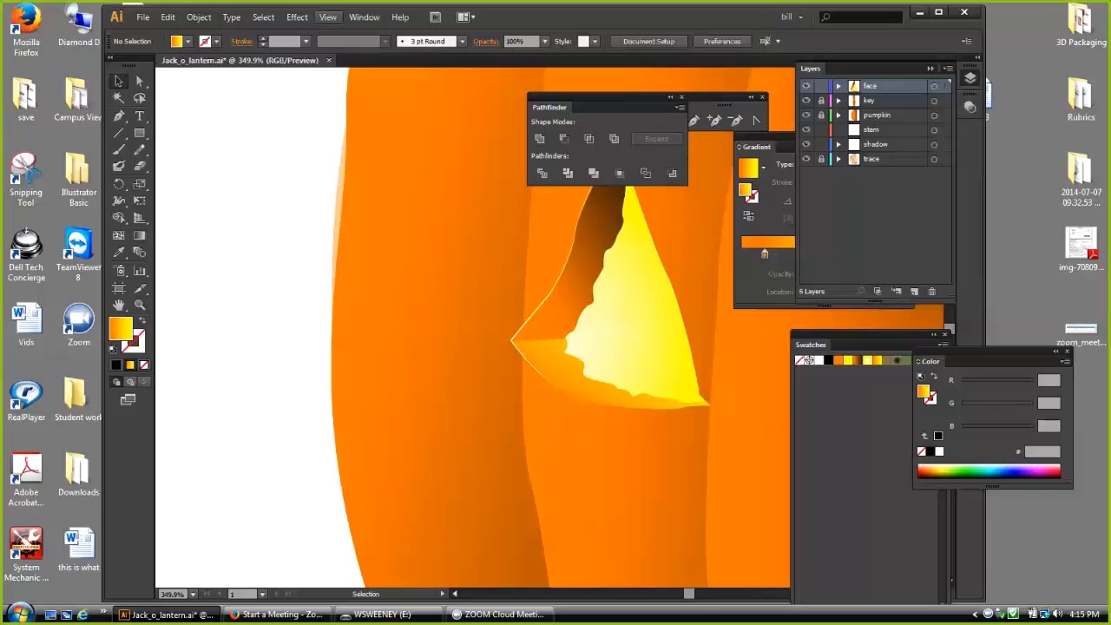
click(327, 17)
click(416, 149)
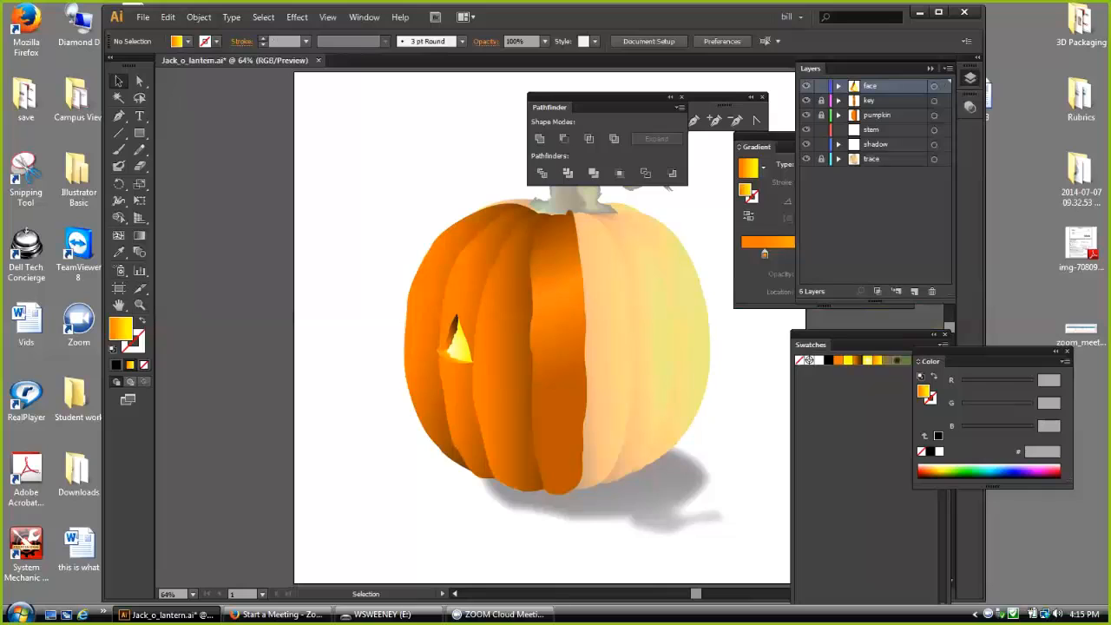
Step: Set the midpoint of the full nose outline's radial gradient to 47.4% and deselect the outline
click(455, 337)
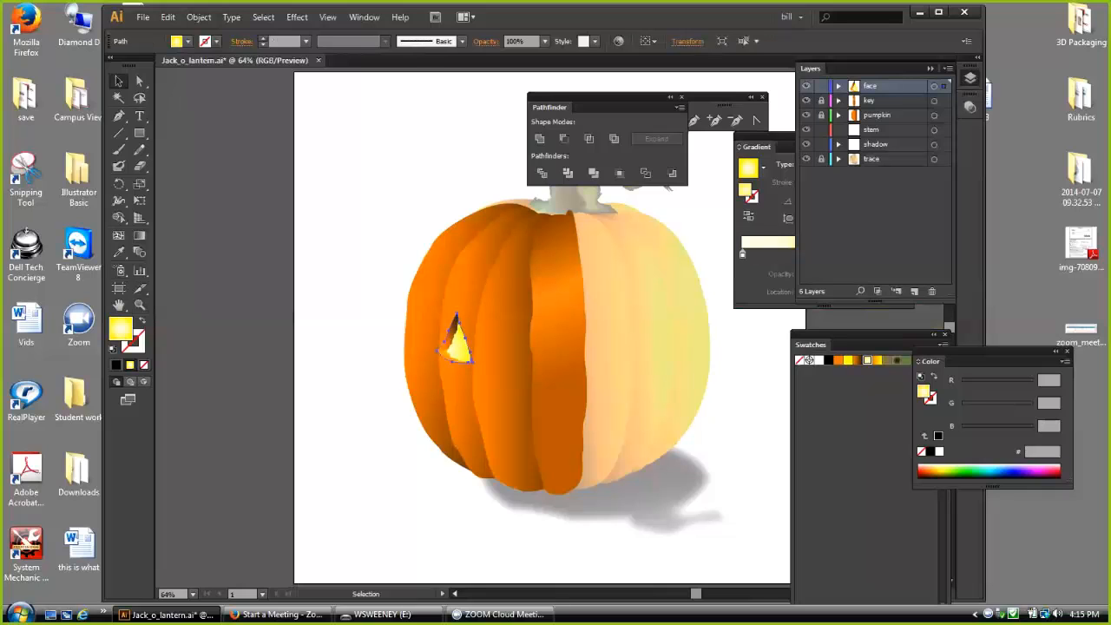
drag(764, 136, 821, 187)
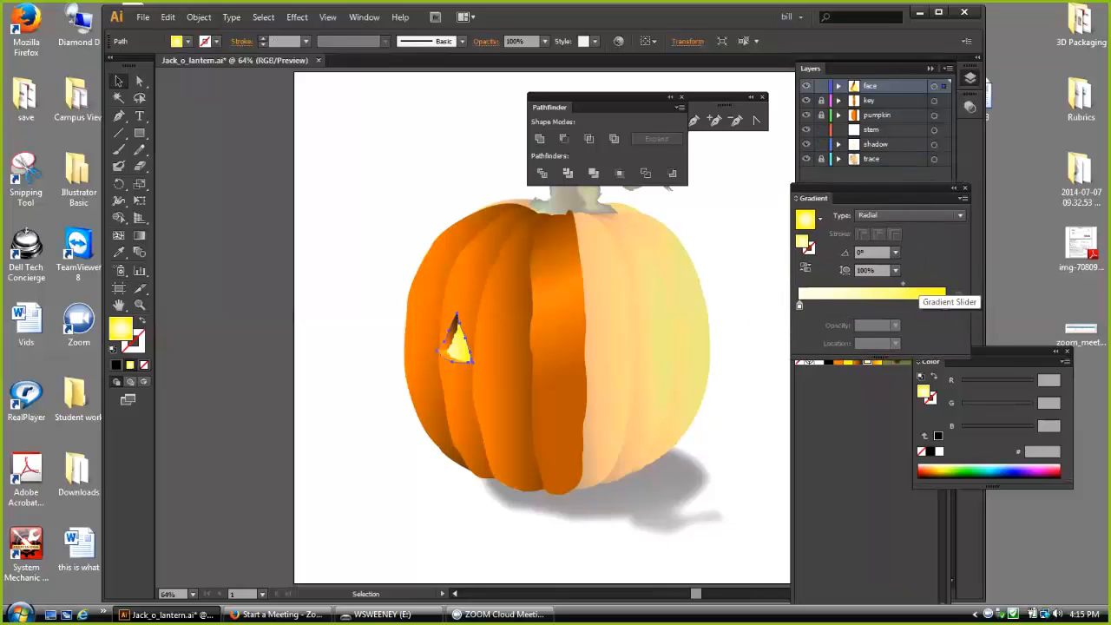
click(902, 283)
drag(902, 284, 868, 284)
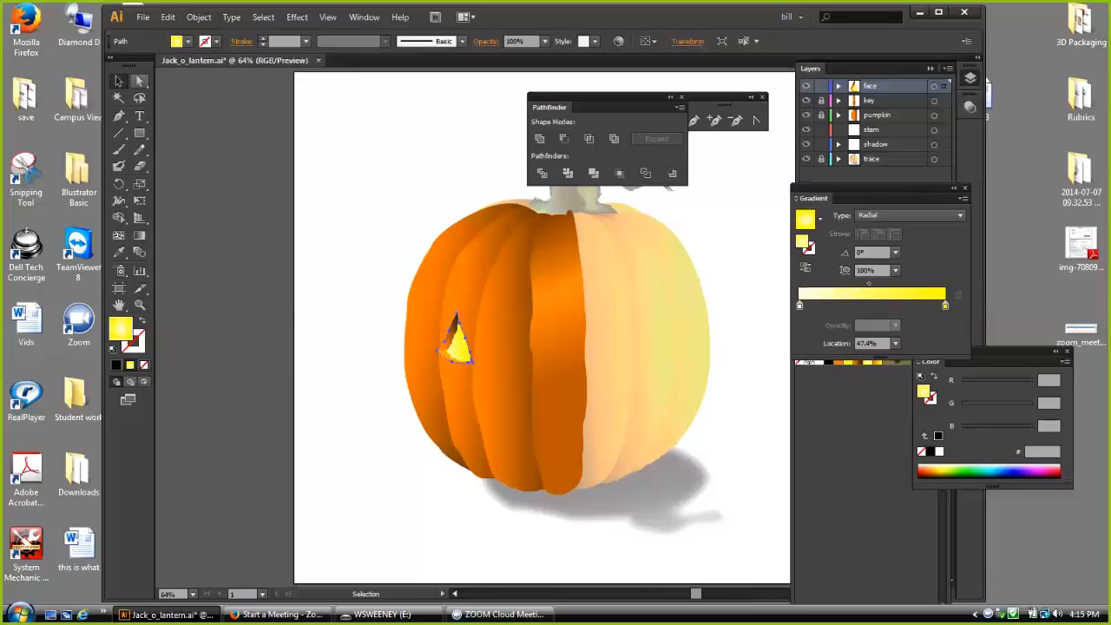
key(ctrl+shift+a)
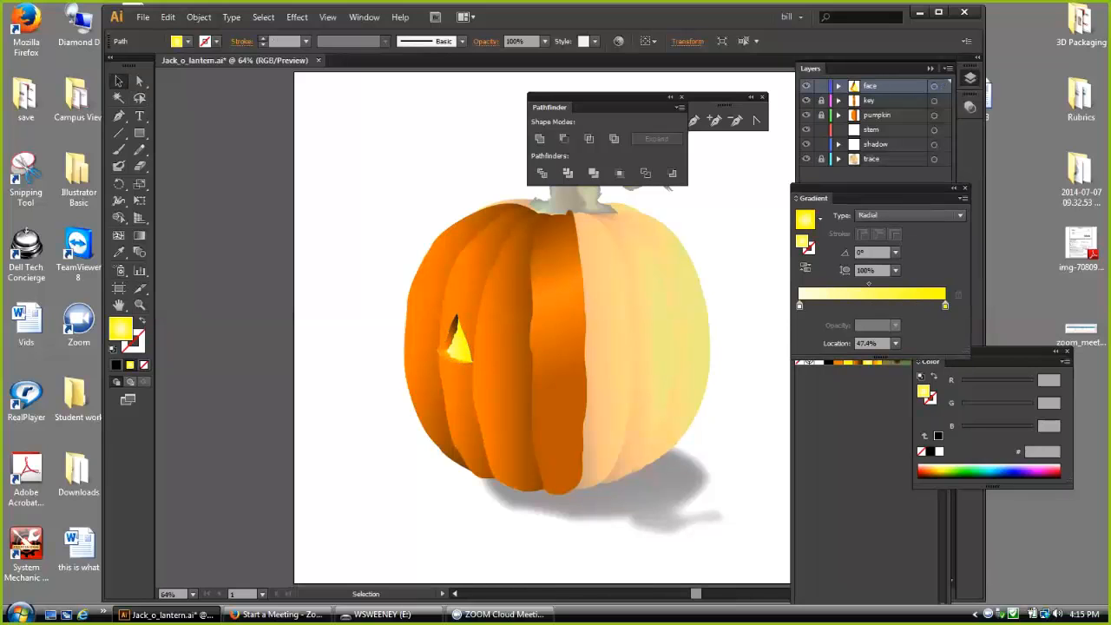
Step: Move the Pathfinder panel clear of the artwork and trace the stem's upper edge from base to tip on the stem layer with the Pen tool
drag(598, 97, 766, 86)
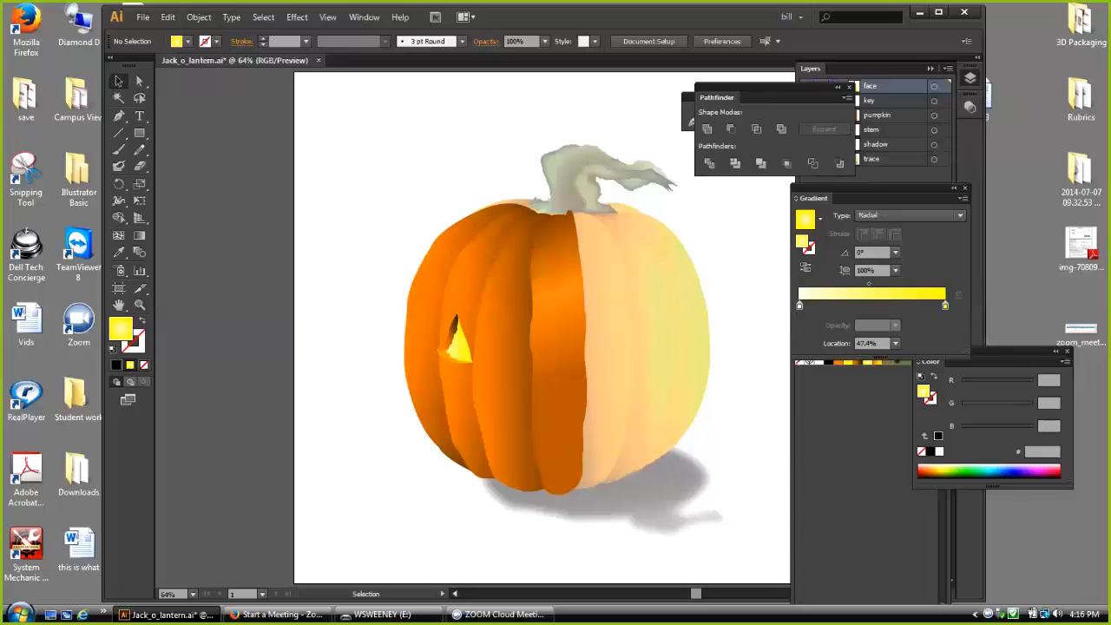
drag(746, 97, 977, 250)
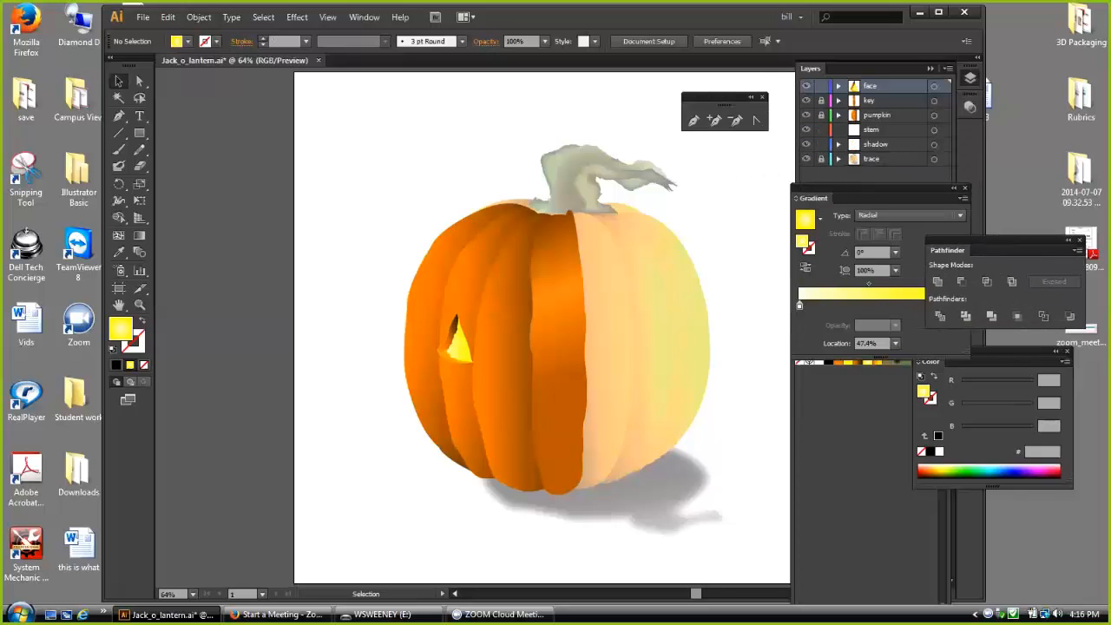
click(885, 130)
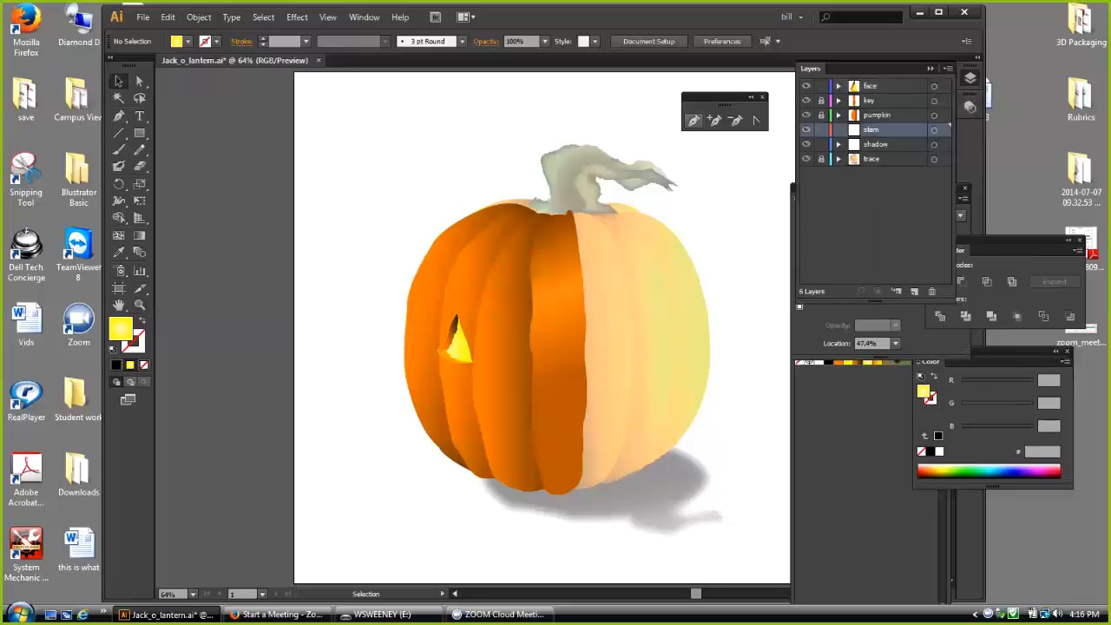
click(693, 120)
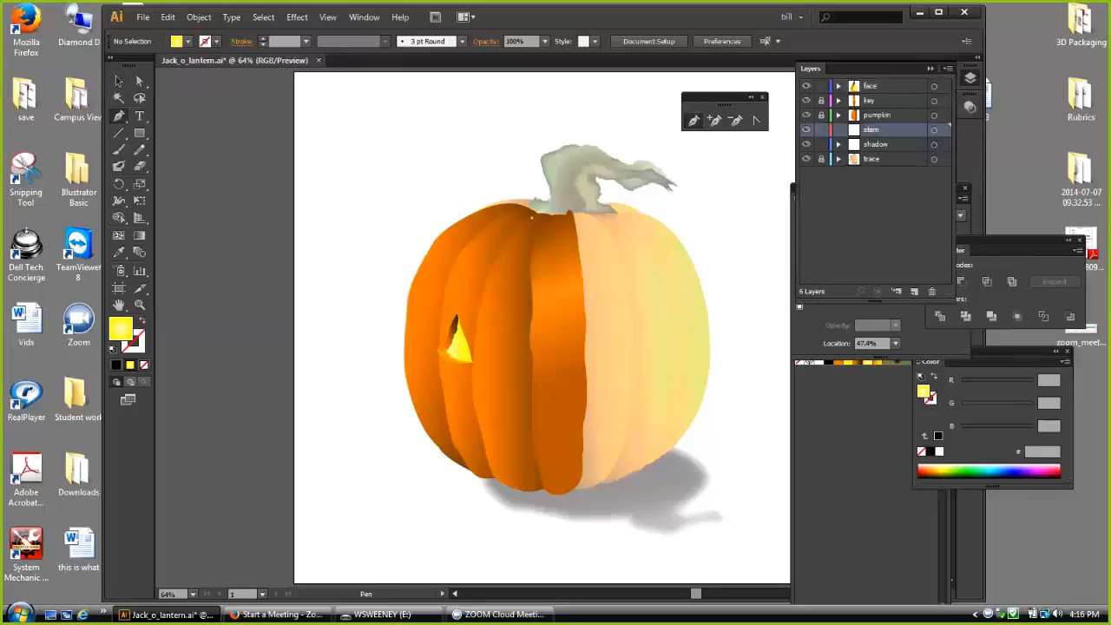
click(532, 217)
click(548, 204)
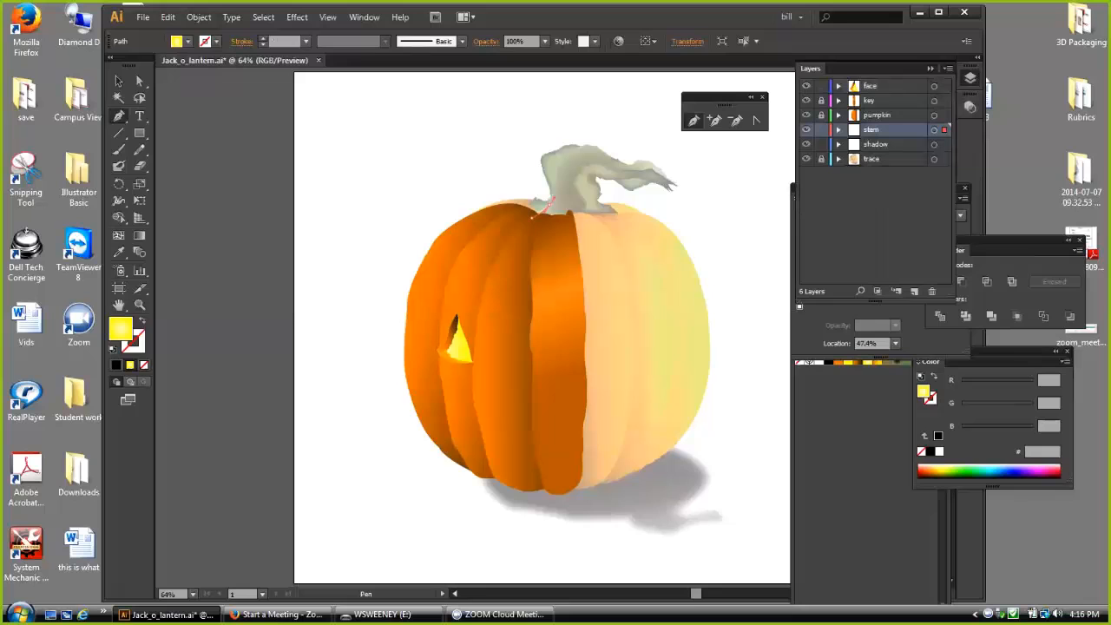
drag(553, 194, 611, 161)
drag(619, 163, 631, 166)
drag(642, 161, 673, 186)
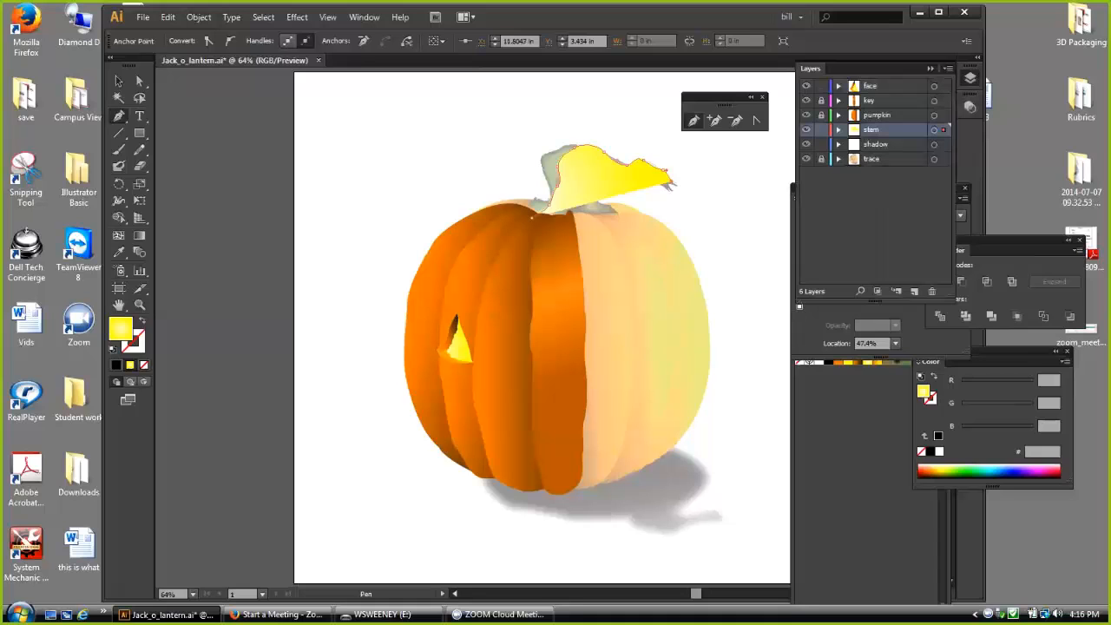
Step: Give the stem path a black stroke and no fill, trace back along its lower edge, and close it inside the pumpkin's top
key(d)
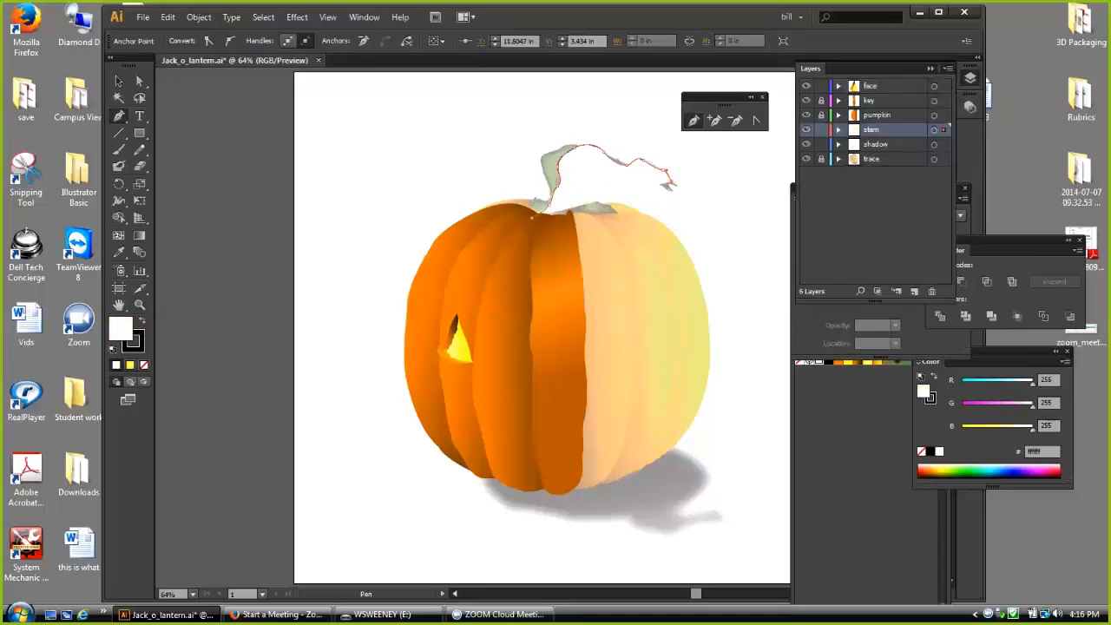
key(slash)
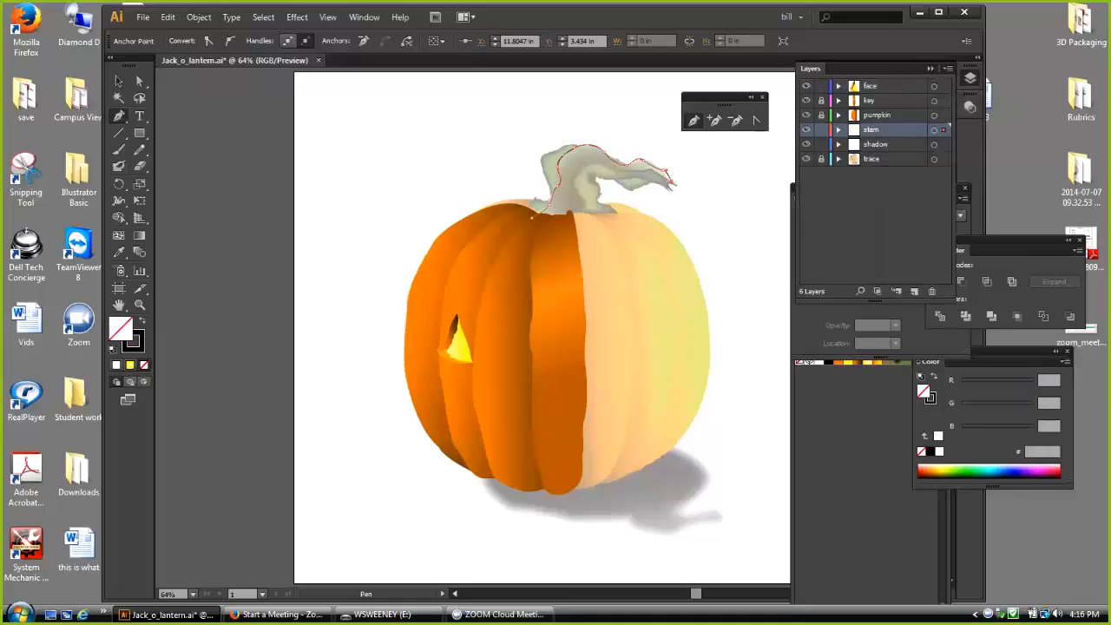
mouse_move(678, 183)
mouse_down()
mouse_move(587, 164)
mouse_move(575, 172)
mouse_move(577, 218)
mouse_up()
click(570, 235)
click(532, 217)
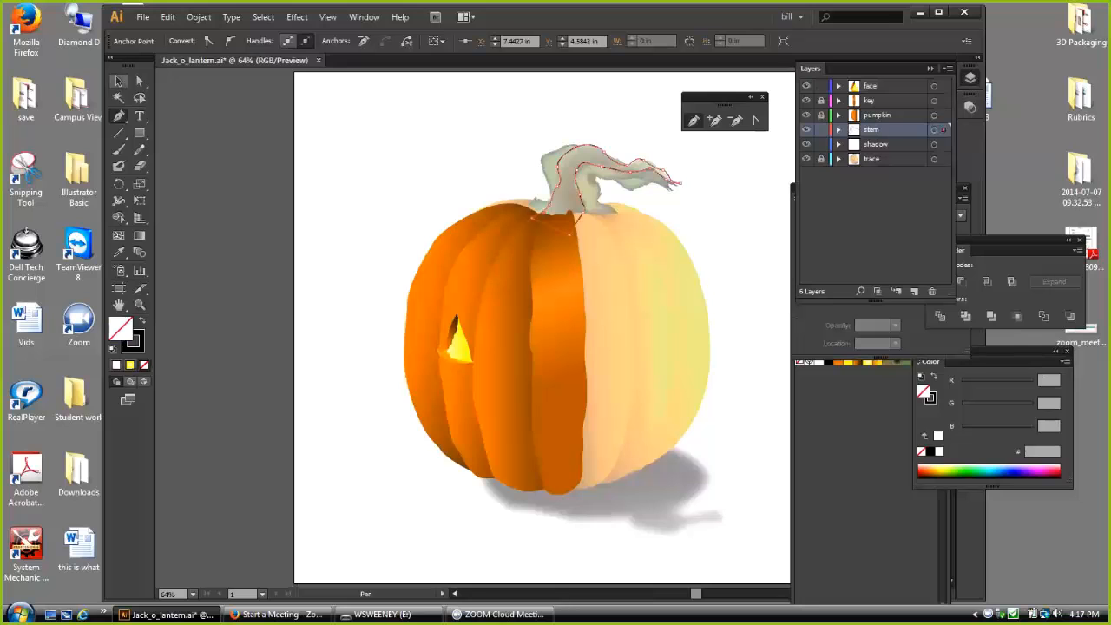
Step: Fill the stem with the olive-green gradient swatch and angle the gradient diagonally down from the stem's upper bend across the pumpkin
click(119, 80)
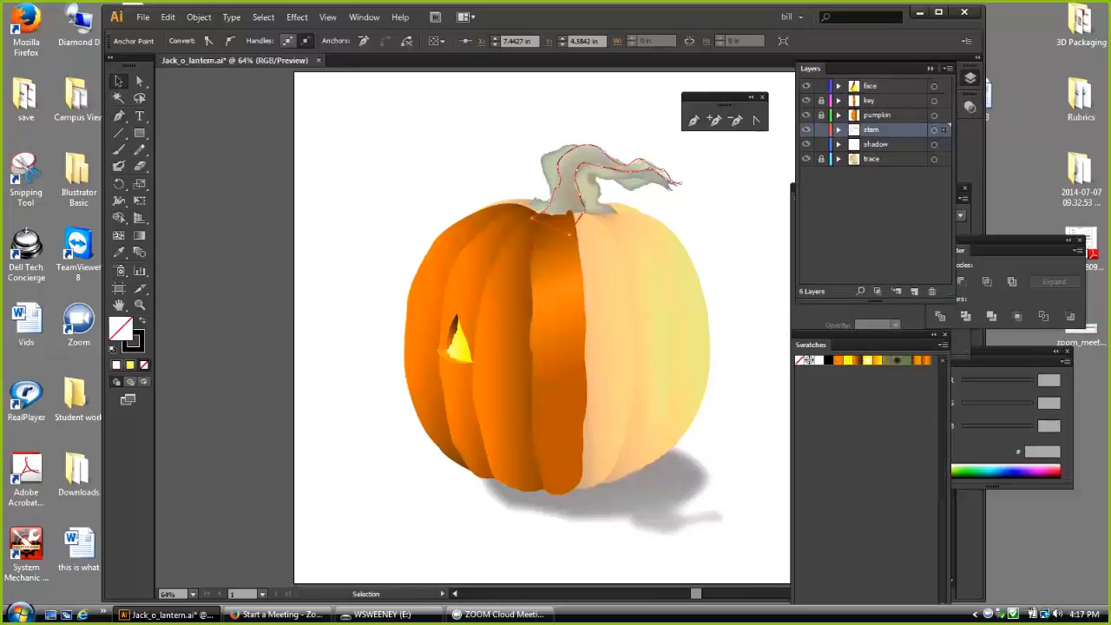
click(887, 359)
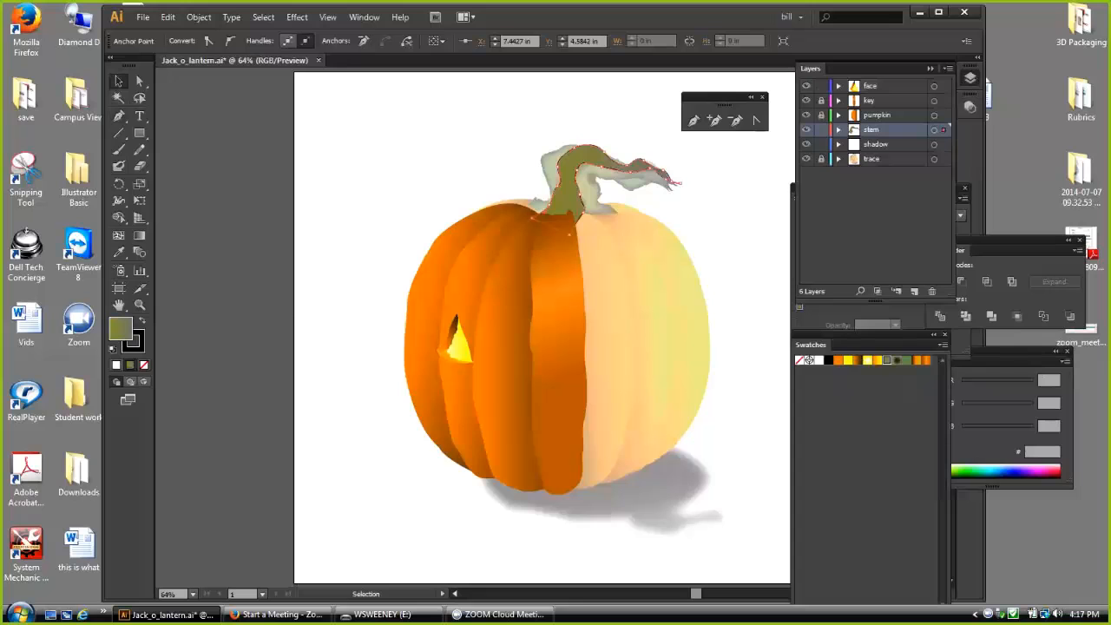
click(139, 235)
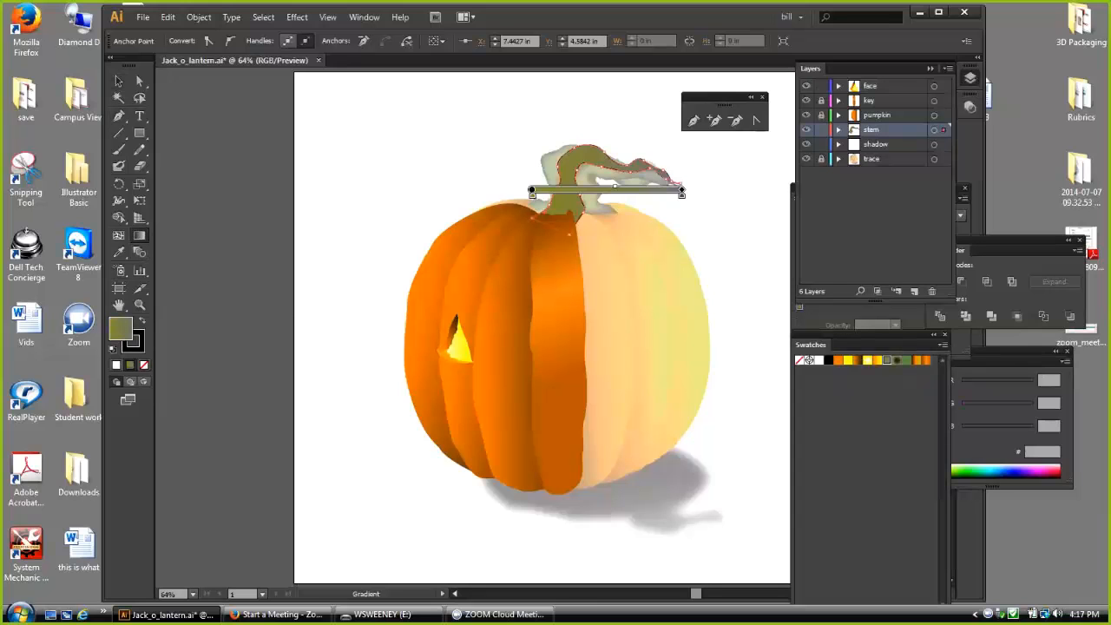
drag(542, 167, 677, 233)
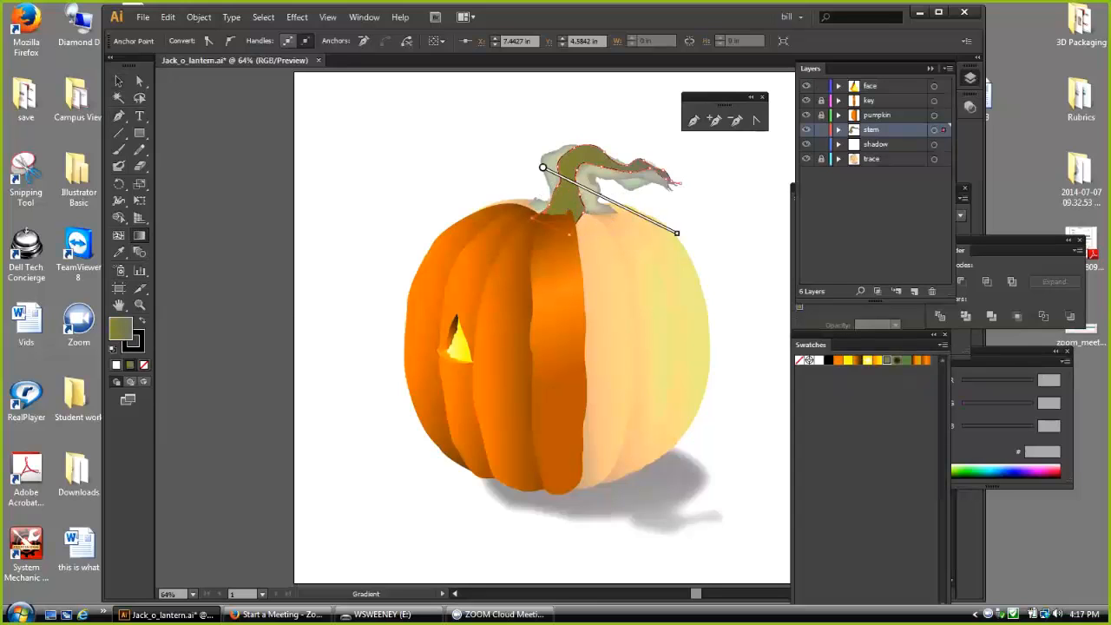
mouse_move(530, 154)
mouse_down()
mouse_move(530, 188)
mouse_move(612, 182)
mouse_up()
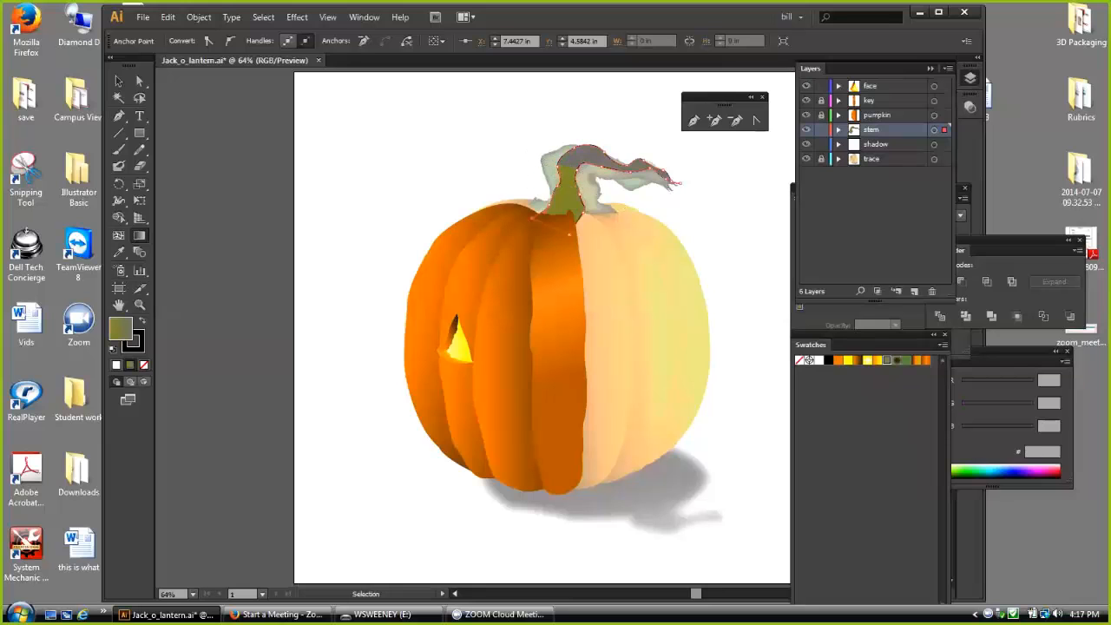
key(ctrl+z)
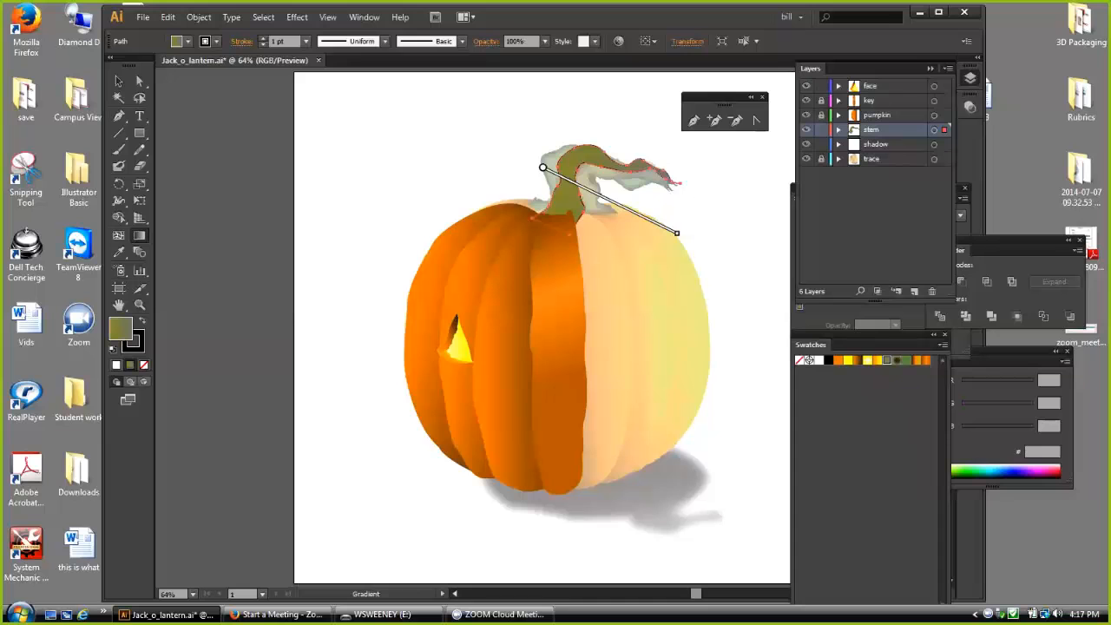
mouse_move(677, 232)
mouse_down()
mouse_move(597, 310)
mouse_move(543, 318)
mouse_move(623, 292)
mouse_up()
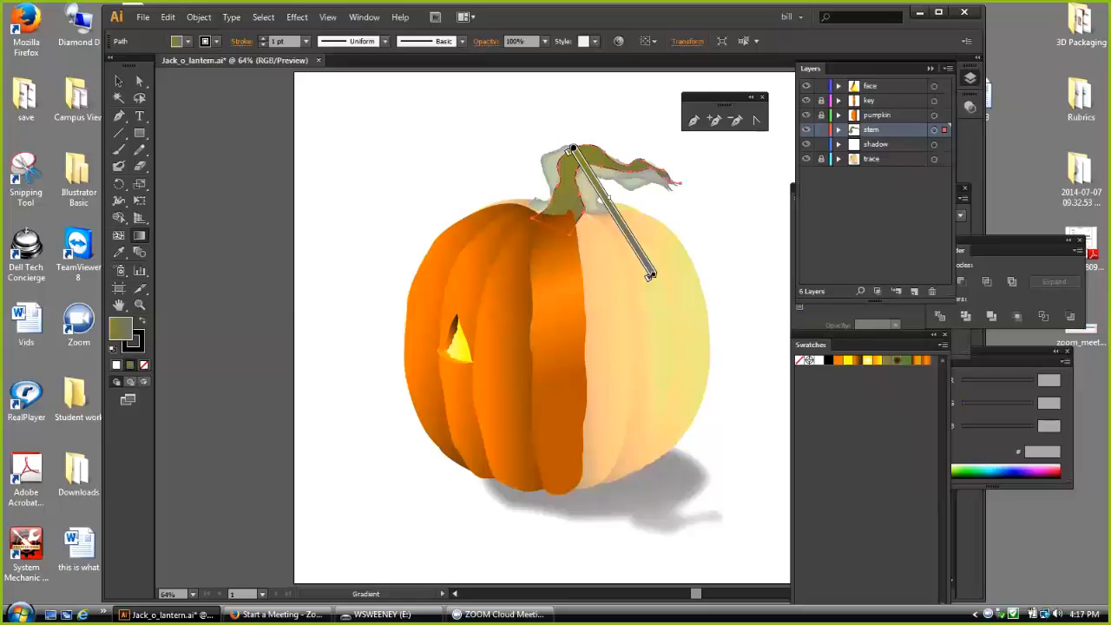
Step: Remove the black stroke from the stem and deselect it
click(118, 81)
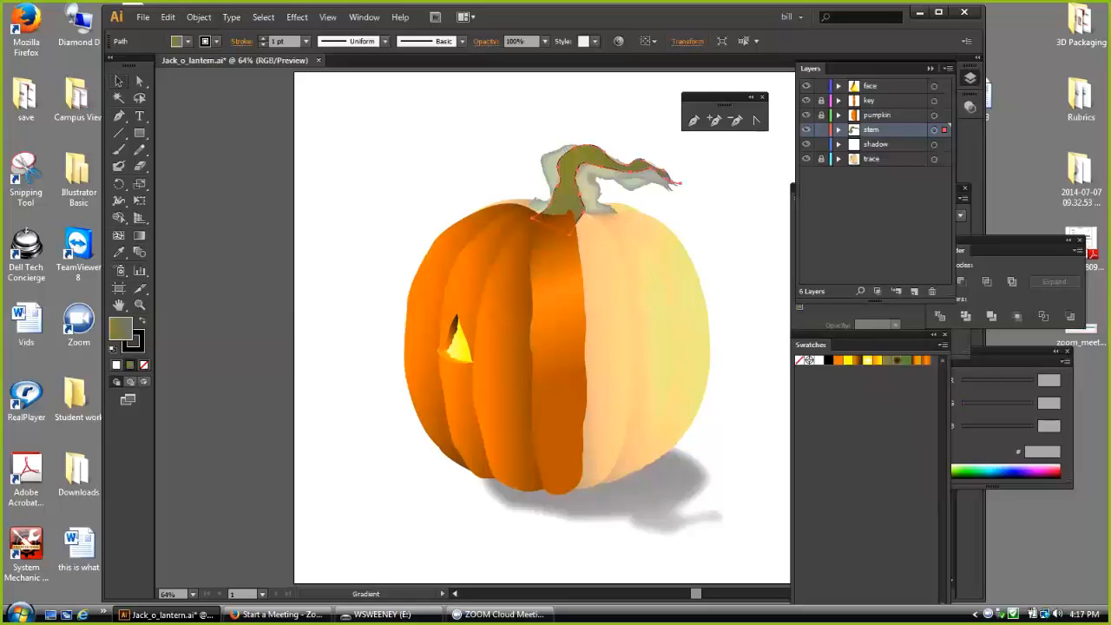
key(ctrl+shift+a)
click(568, 187)
click(134, 342)
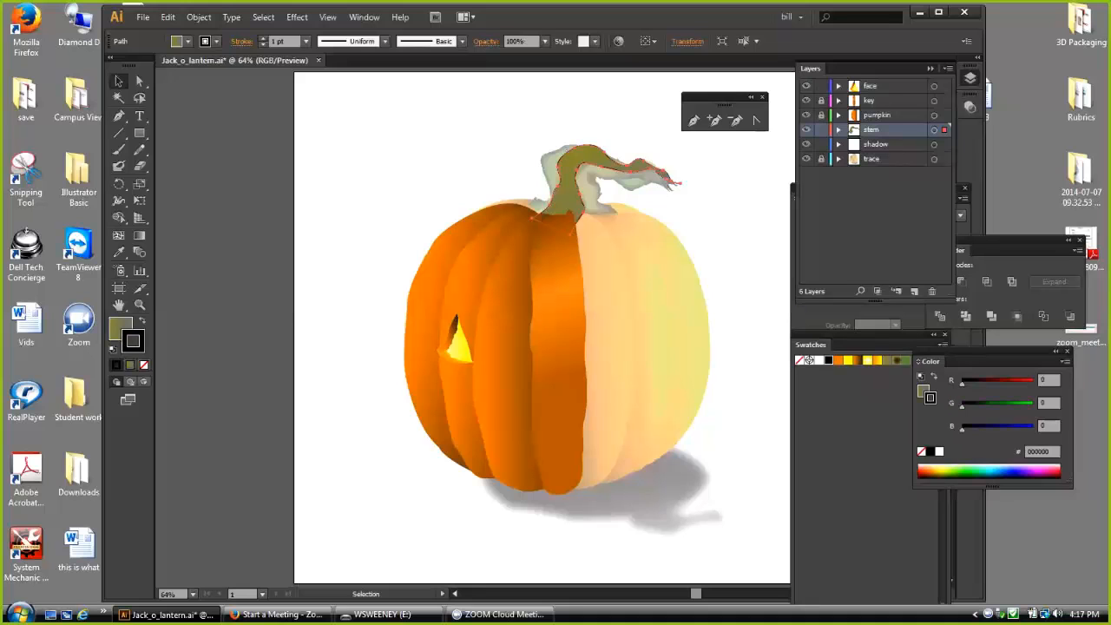
click(806, 358)
key(ctrl+shift+a)
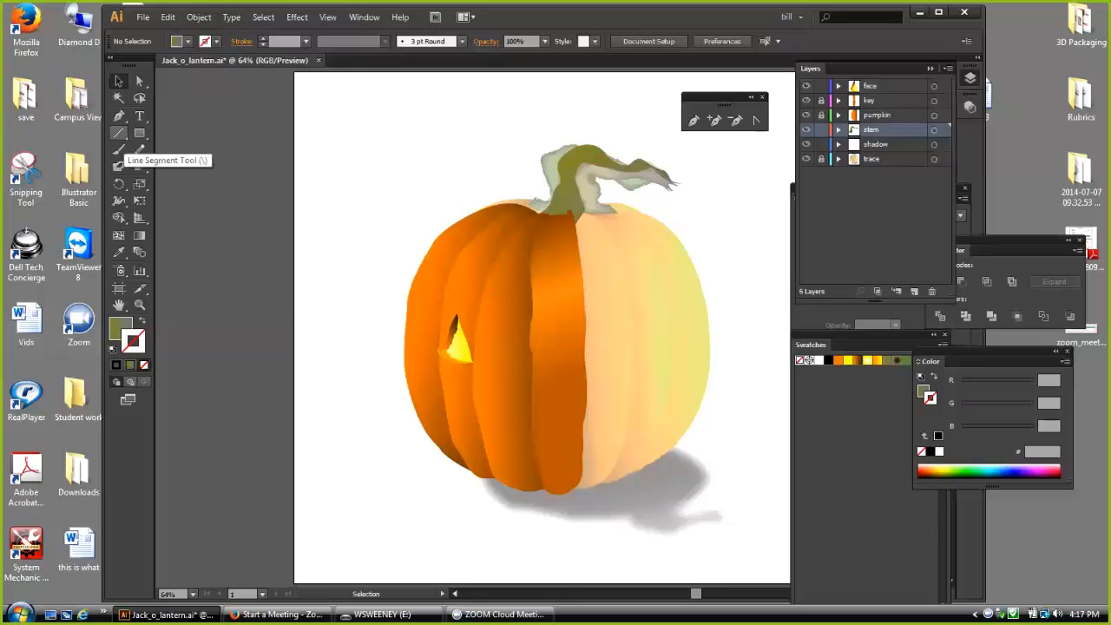
Step: Trace the cast shadow around the pumpkin's base with the Pen tool, running the path behind the pumpkin
click(693, 120)
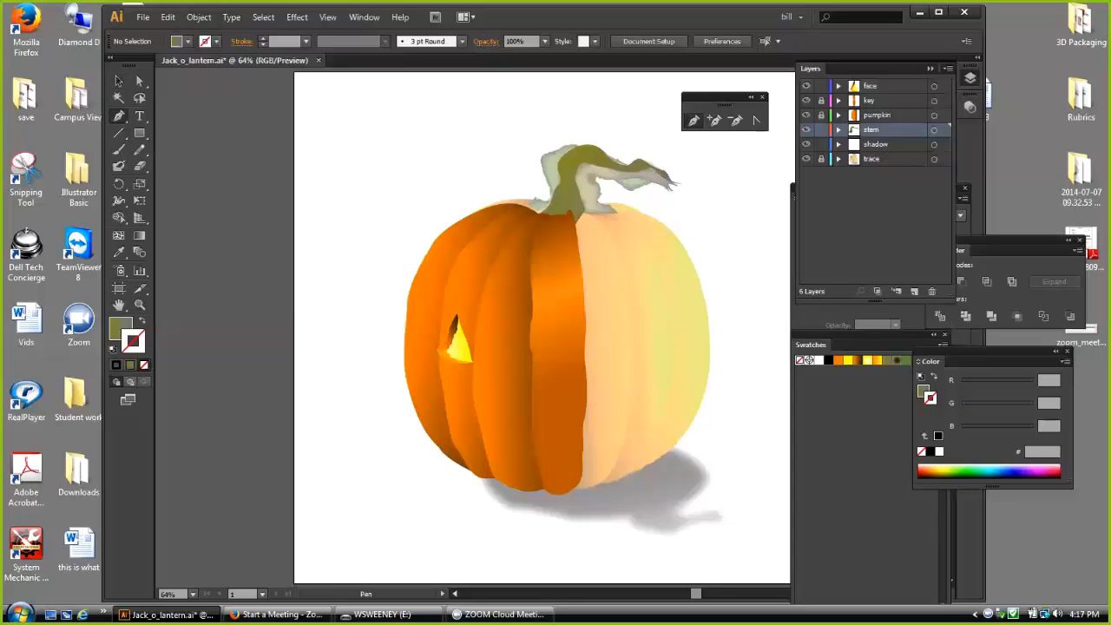
click(484, 461)
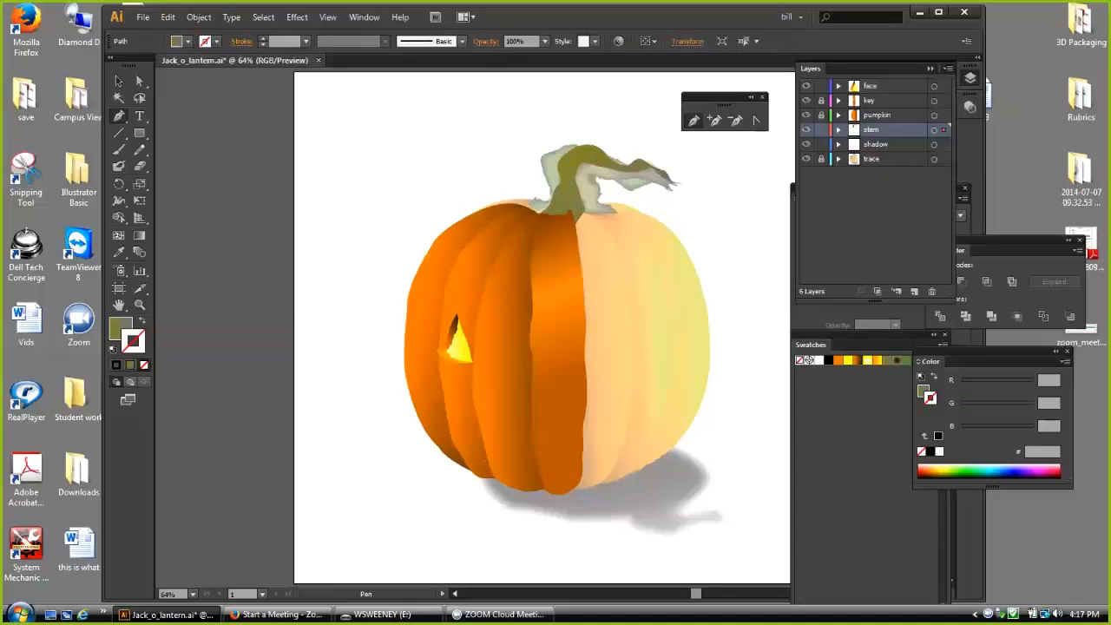
click(491, 499)
drag(530, 515, 654, 443)
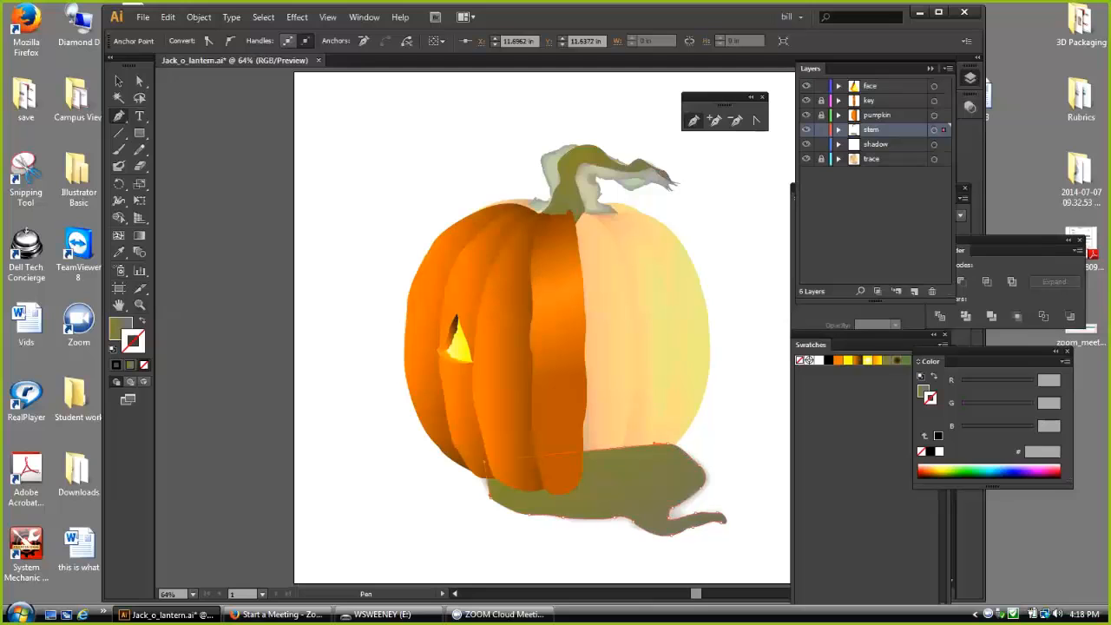
Step: Give the traced shadow shape a solid black fill and no stroke
click(119, 81)
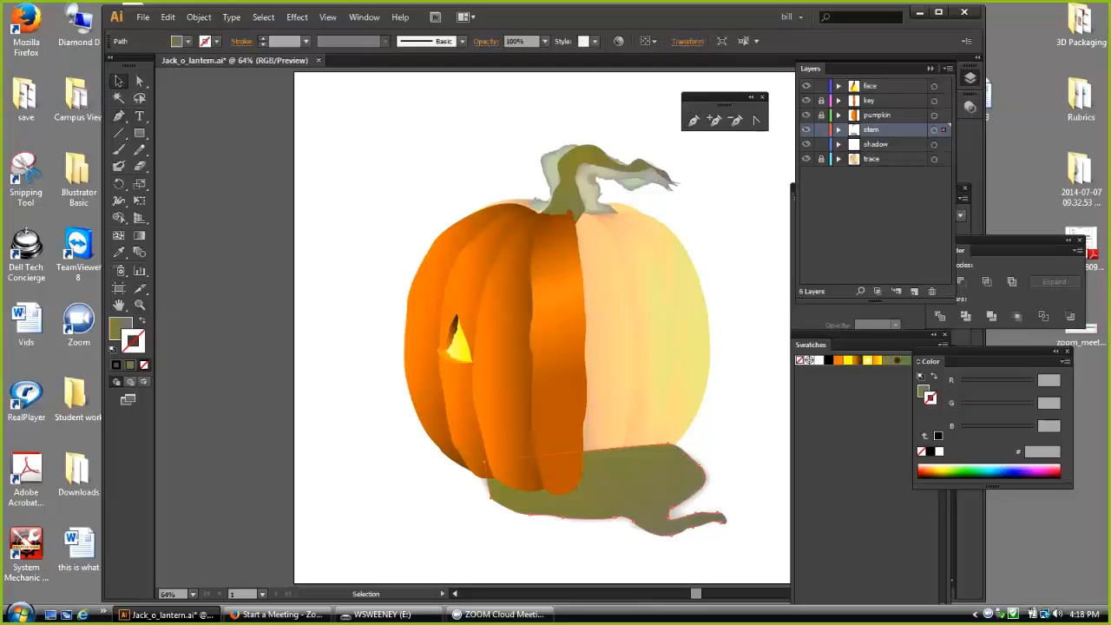
click(829, 359)
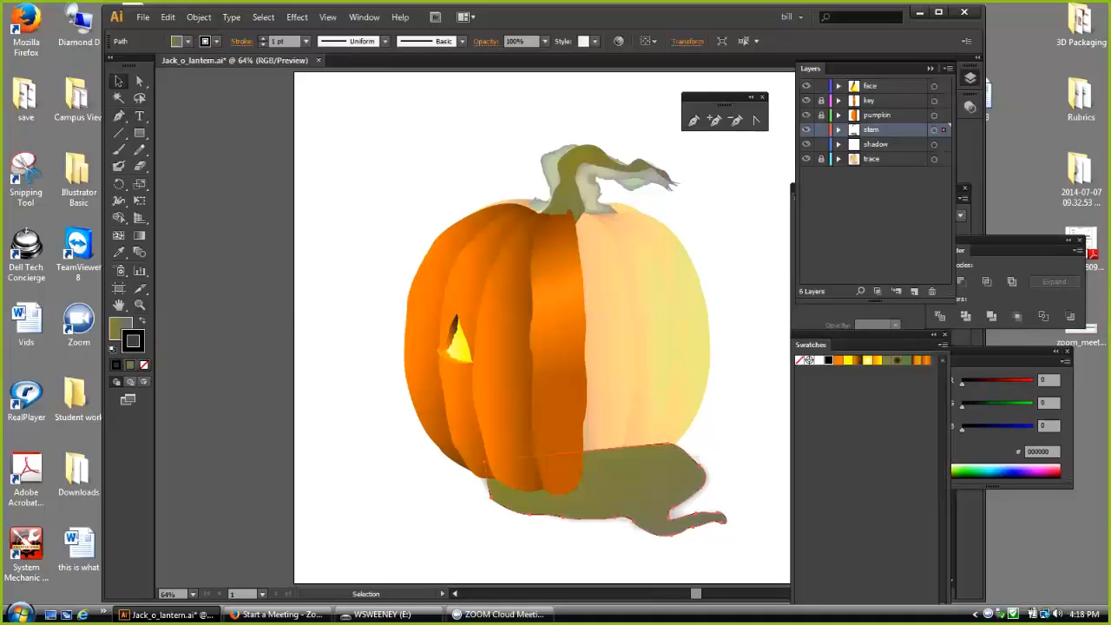
click(121, 329)
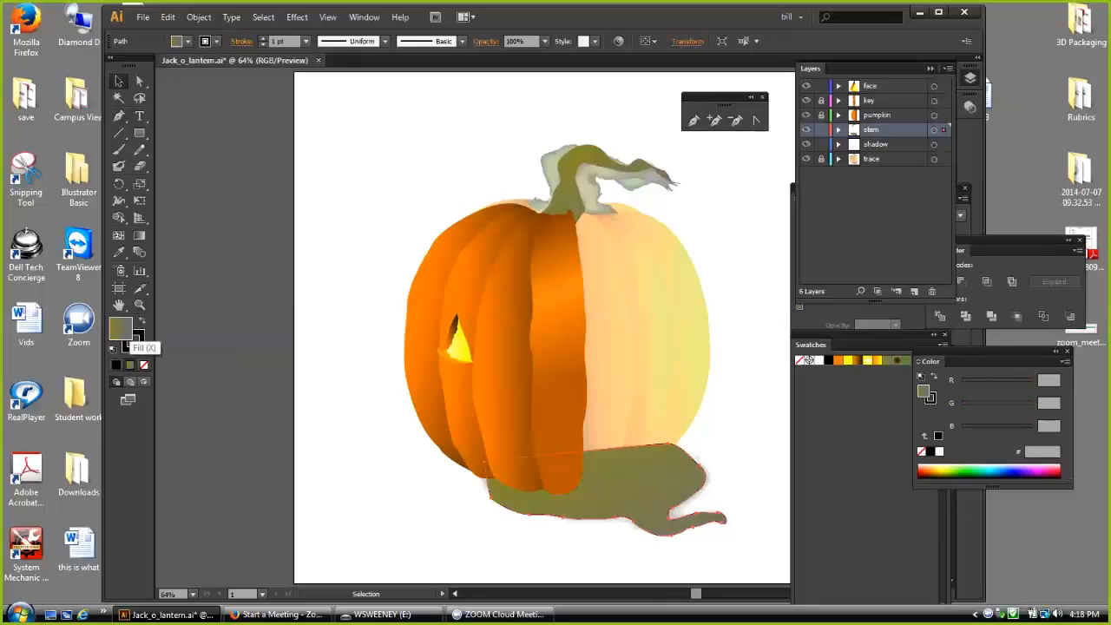
click(143, 364)
key(shift+x)
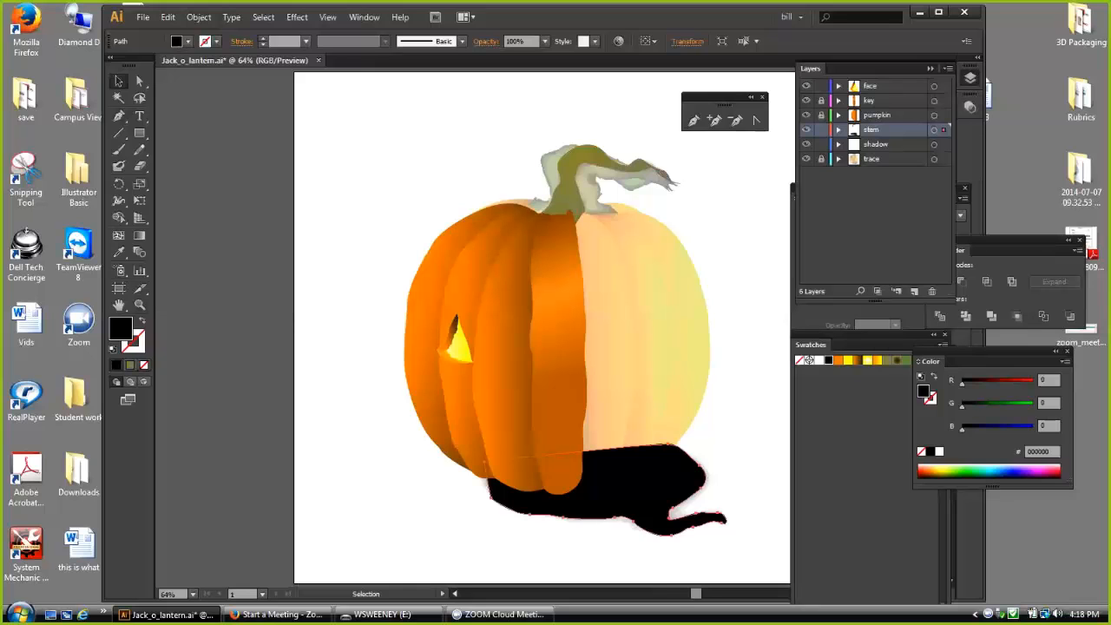
Step: Apply a Gaussian Blur with a 20.9-pixel radius to the black shadow, checking it with the preview
click(297, 17)
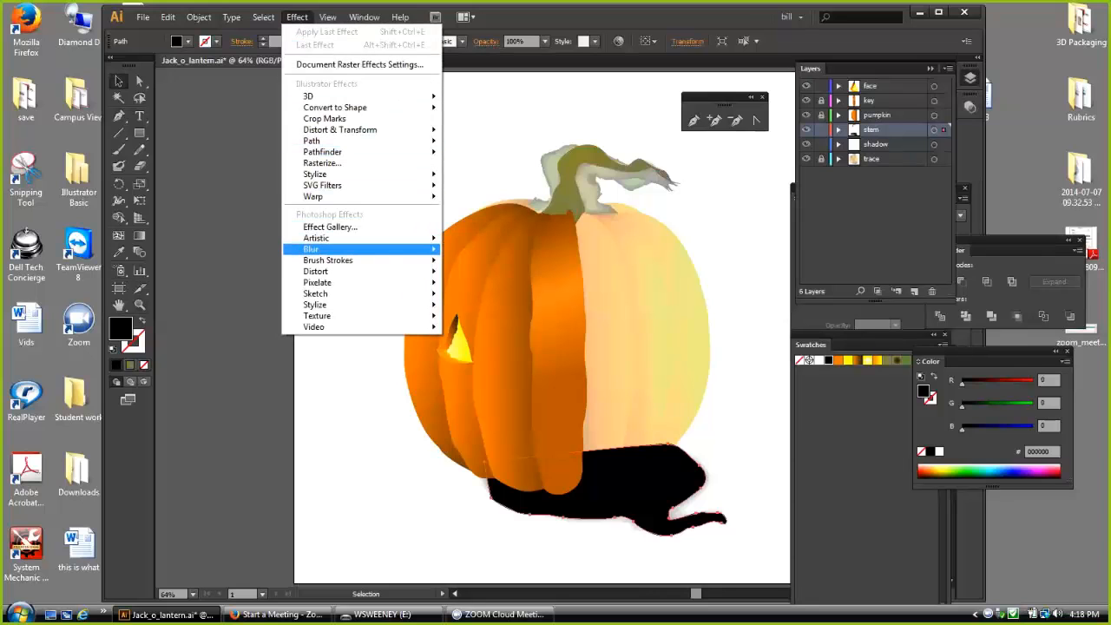
mouse_move(330, 249)
click(490, 250)
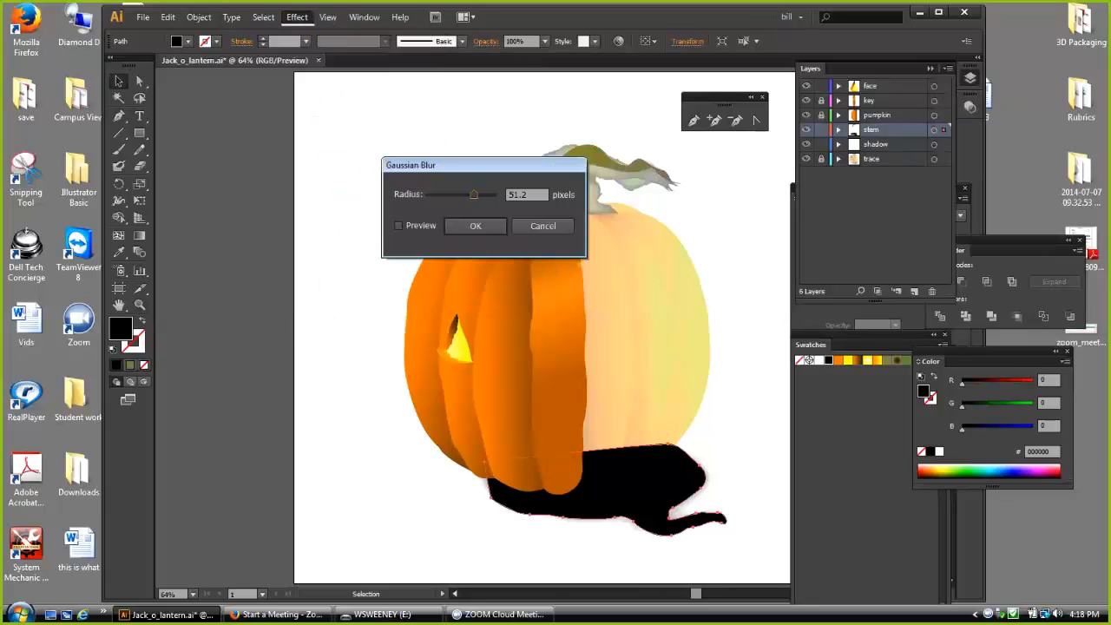
drag(434, 165, 652, 169)
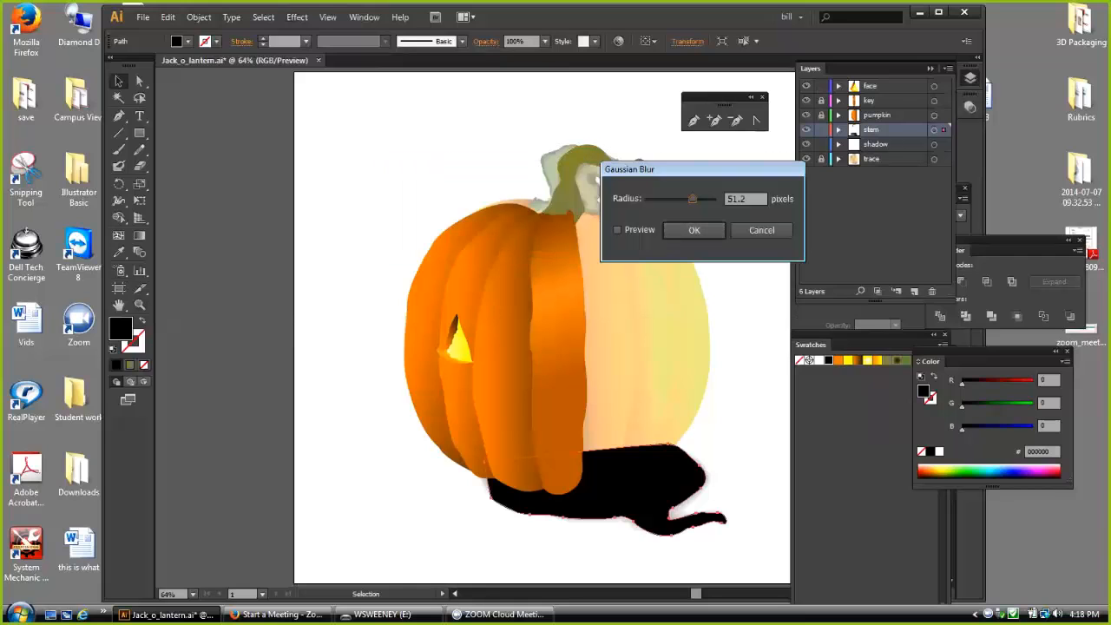
click(617, 230)
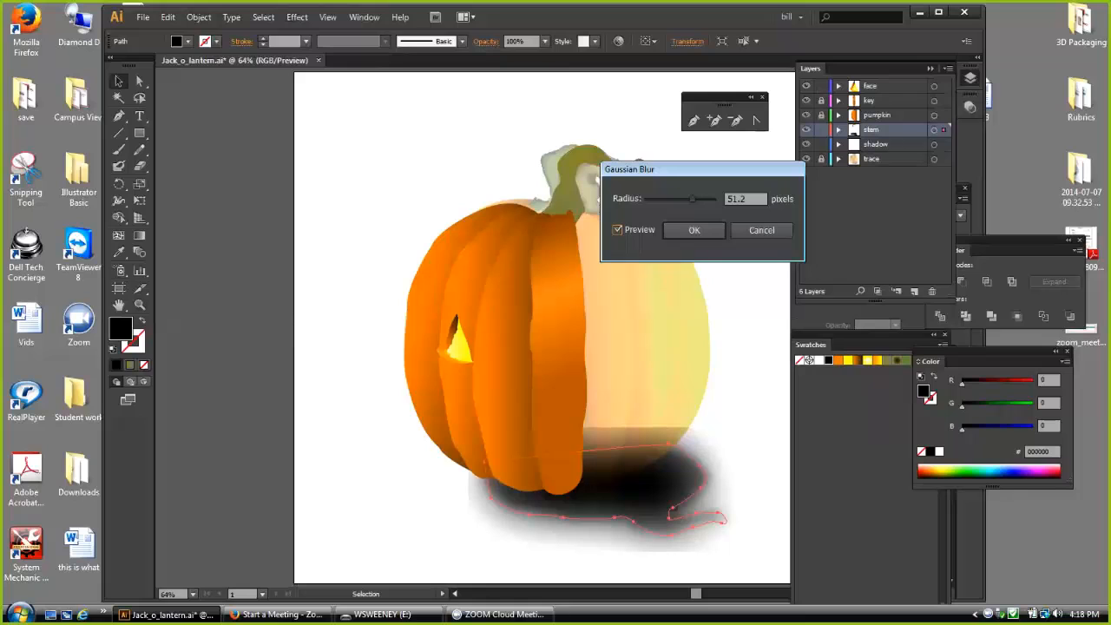
drag(691, 198, 682, 199)
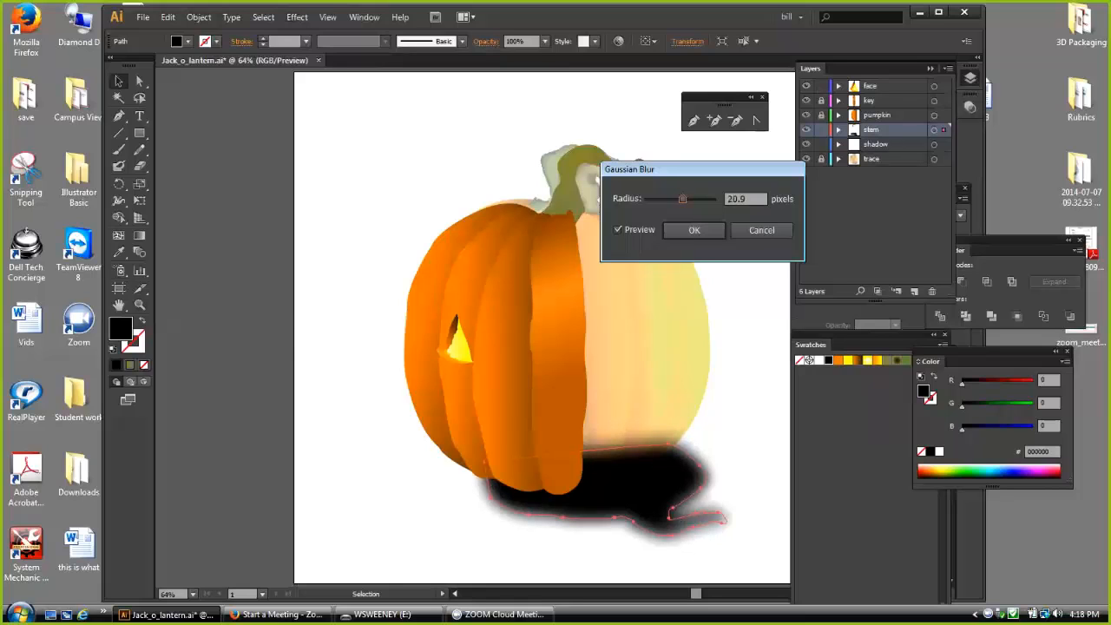
click(694, 230)
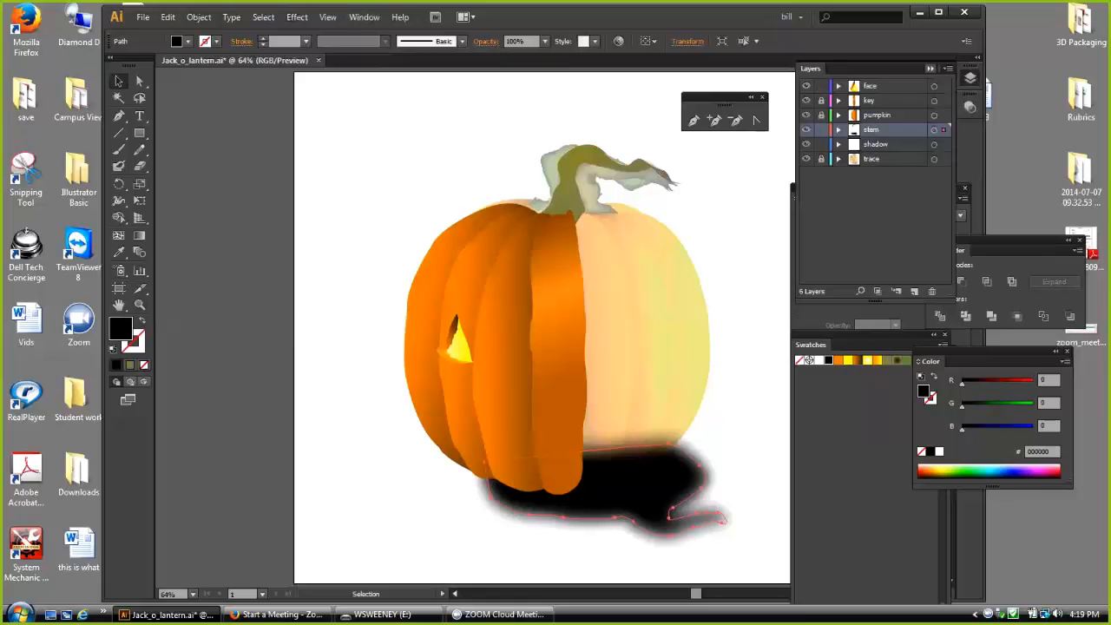
Step: Collapse the Layers panel, dock the Gradient panel, and place the Transparency panel over the empty area beside the stem
click(930, 68)
drag(872, 188, 971, 126)
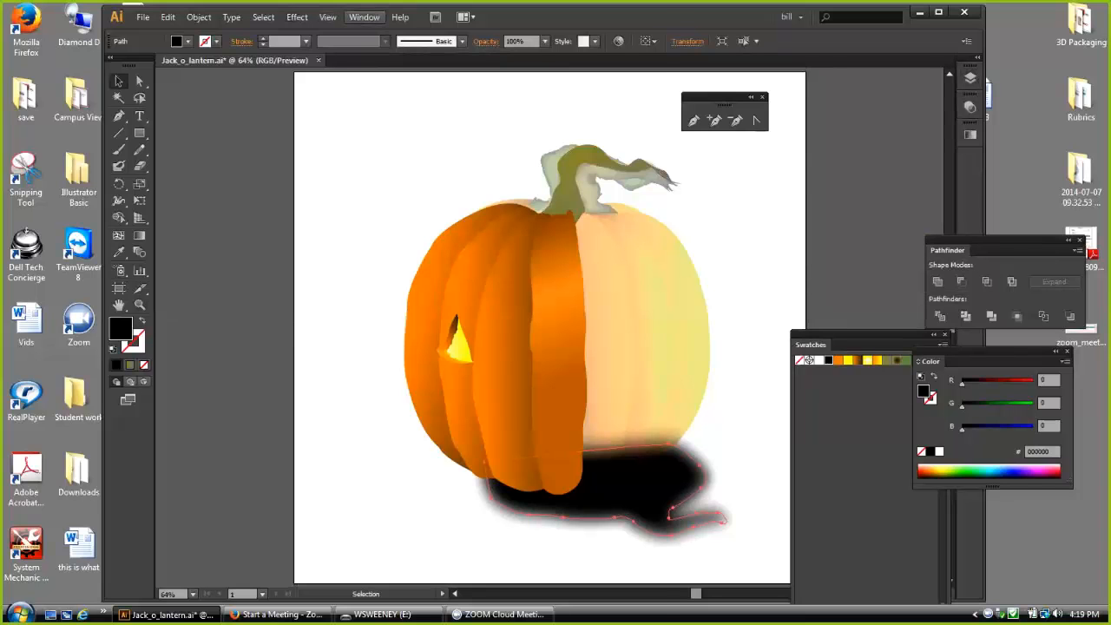
click(365, 17)
click(451, 532)
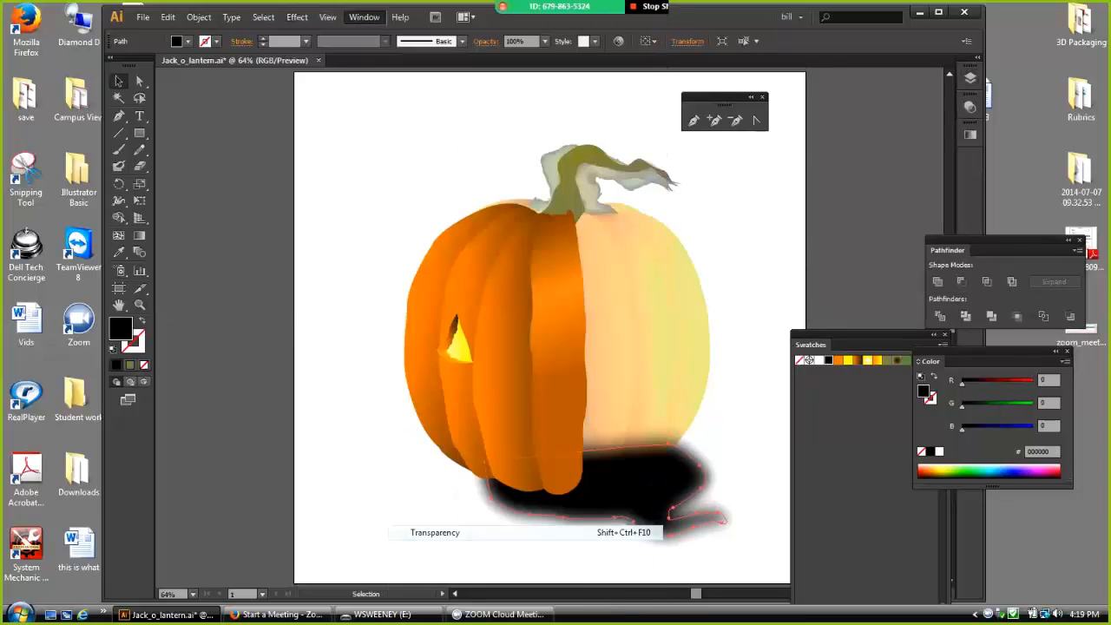
drag(834, 96, 326, 117)
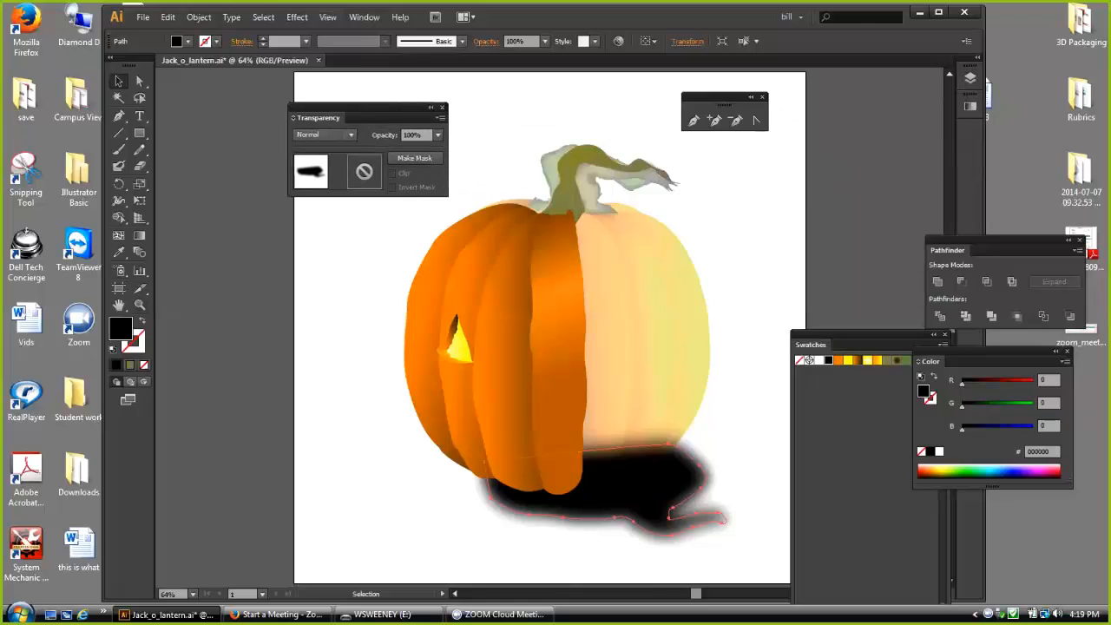
Step: Set the blurred shadow's blending mode to Multiply and its opacity to 50%, then deselect it
click(325, 135)
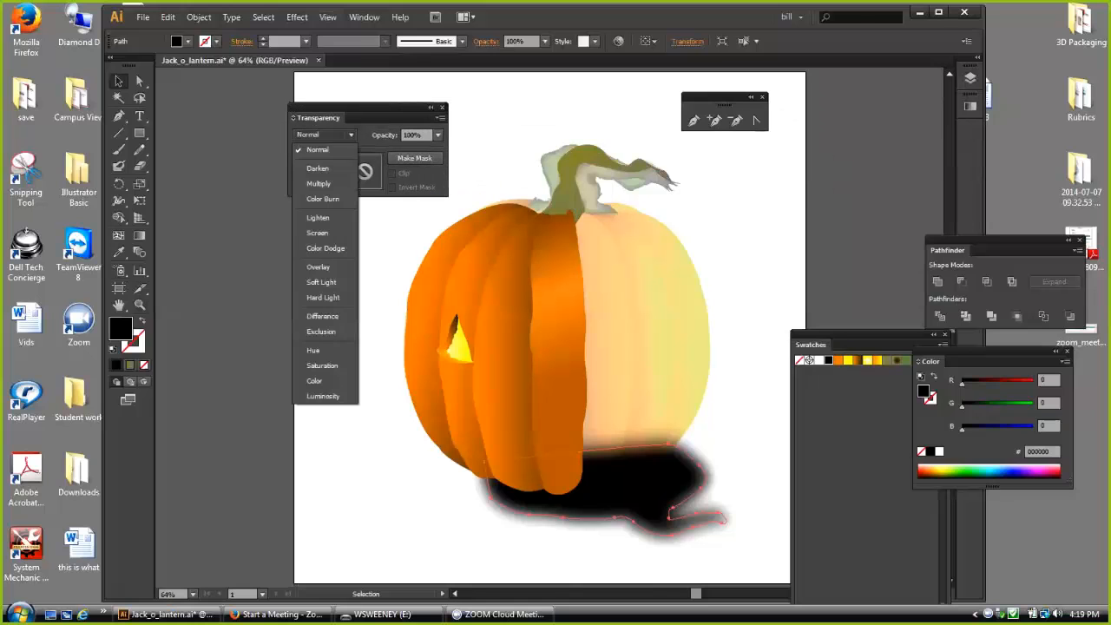
click(318, 183)
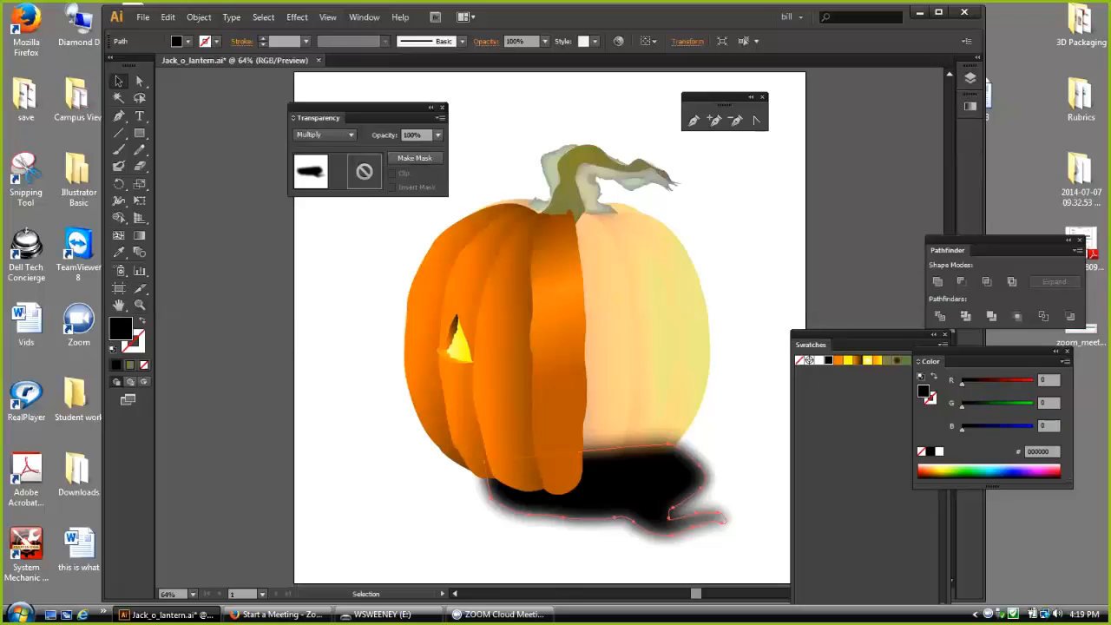
click(437, 134)
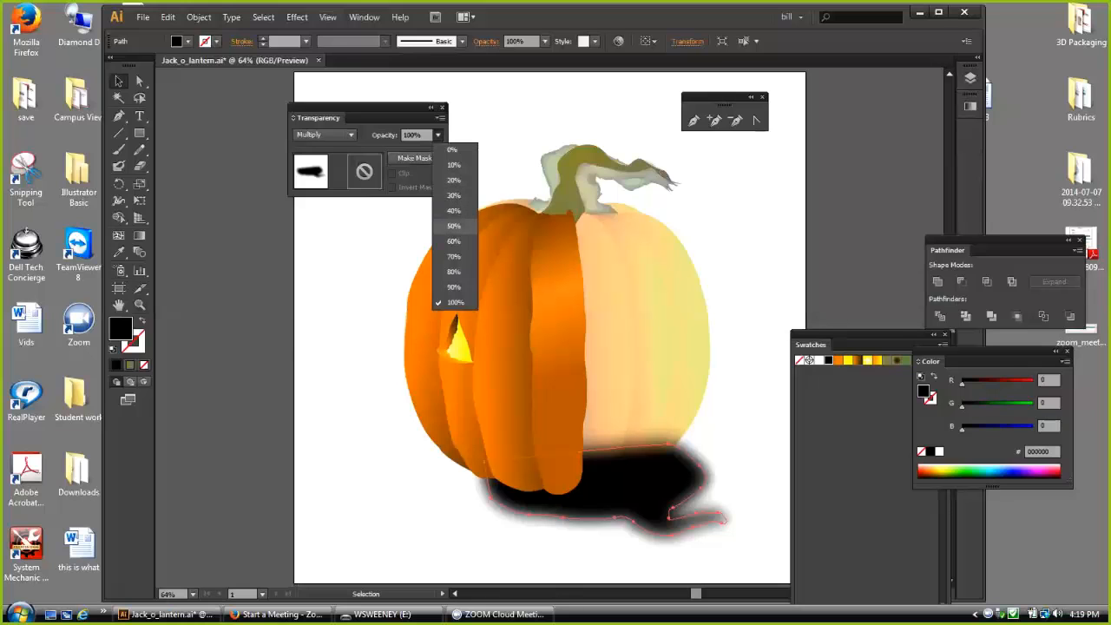
click(453, 226)
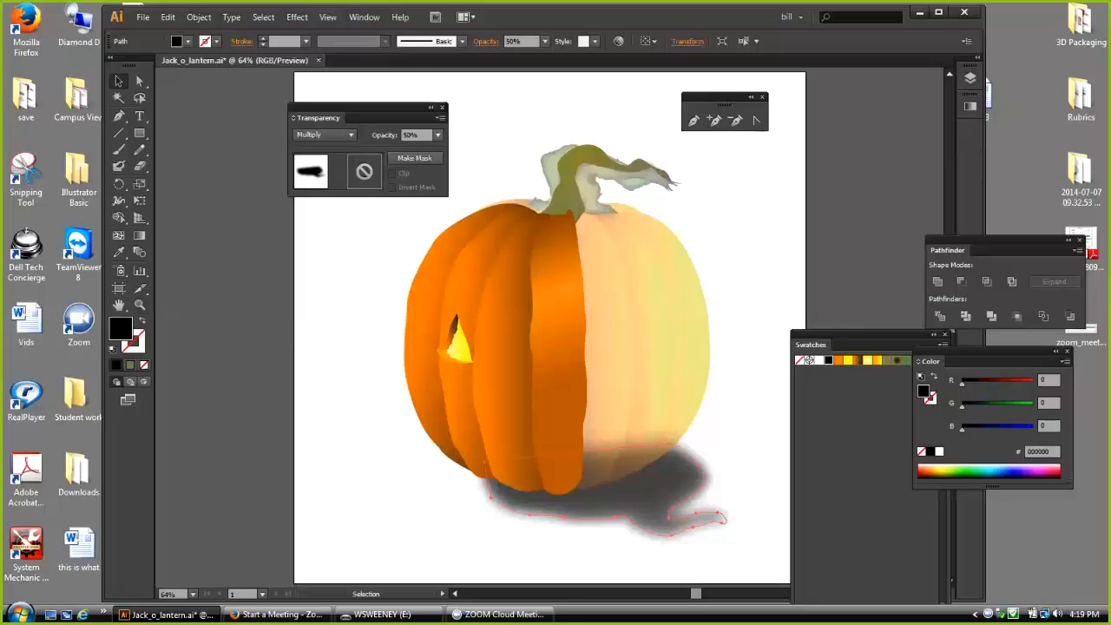
key(ctrl+shift+a)
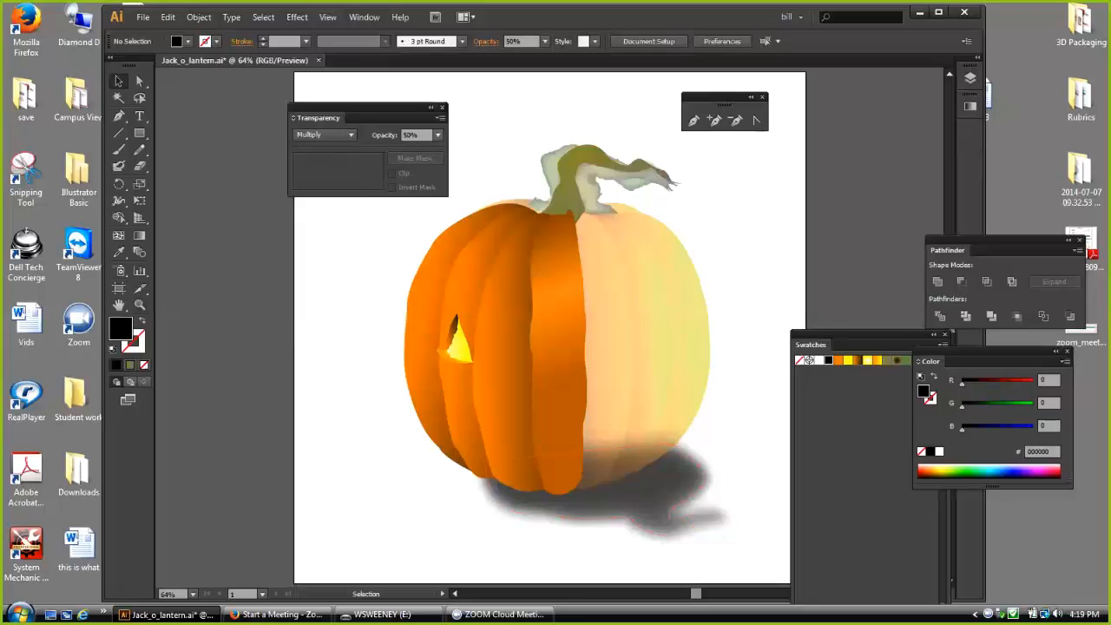
Step: Save the document and hide the trace layer
click(142, 16)
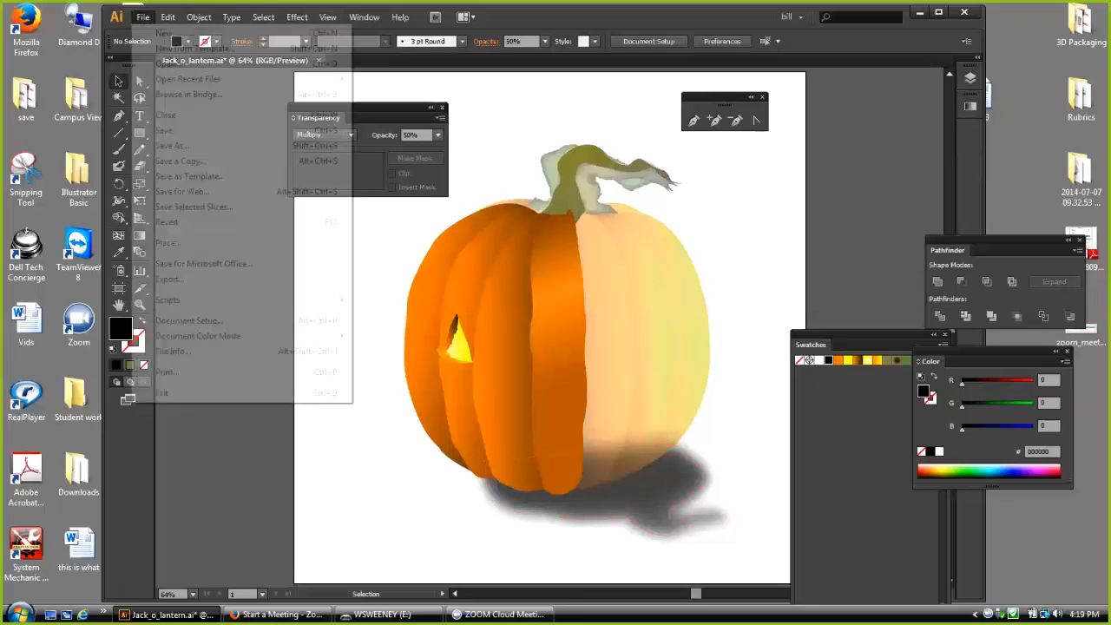
click(174, 130)
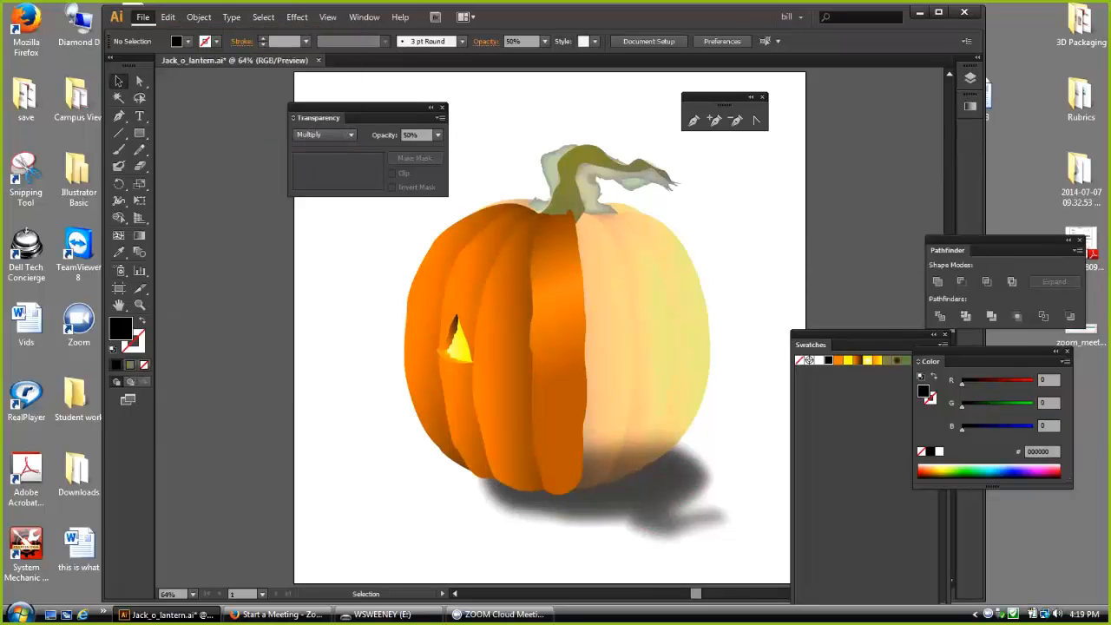
click(969, 77)
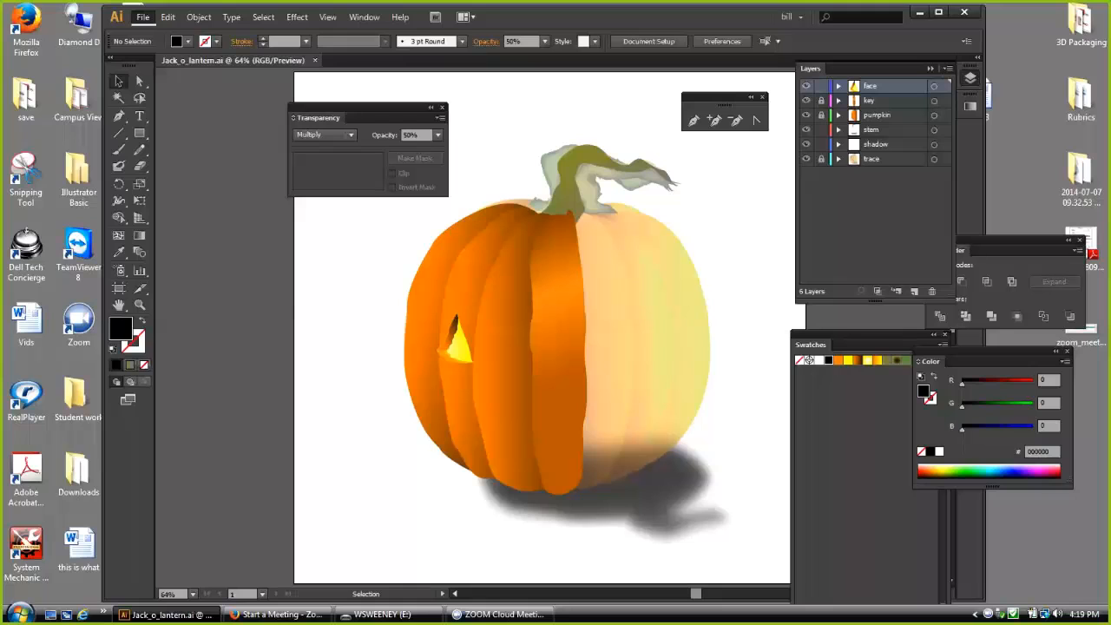
click(805, 158)
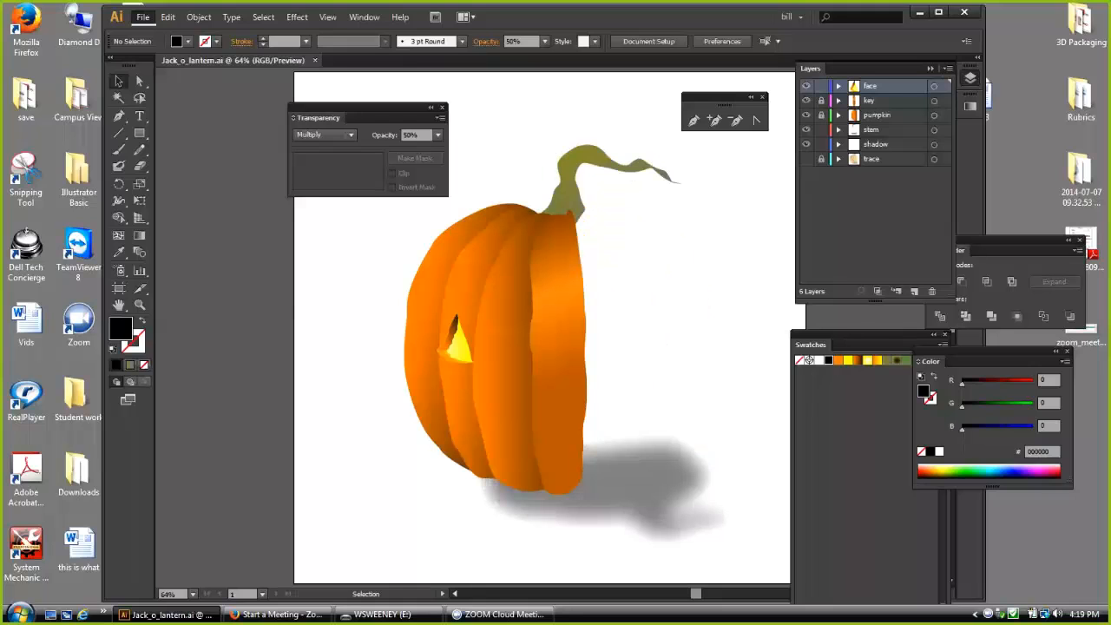
Step: Move the Transparency panel away from the pumpkin artwork and show only the trace layer, hiding all the others
drag(364, 108, 259, 90)
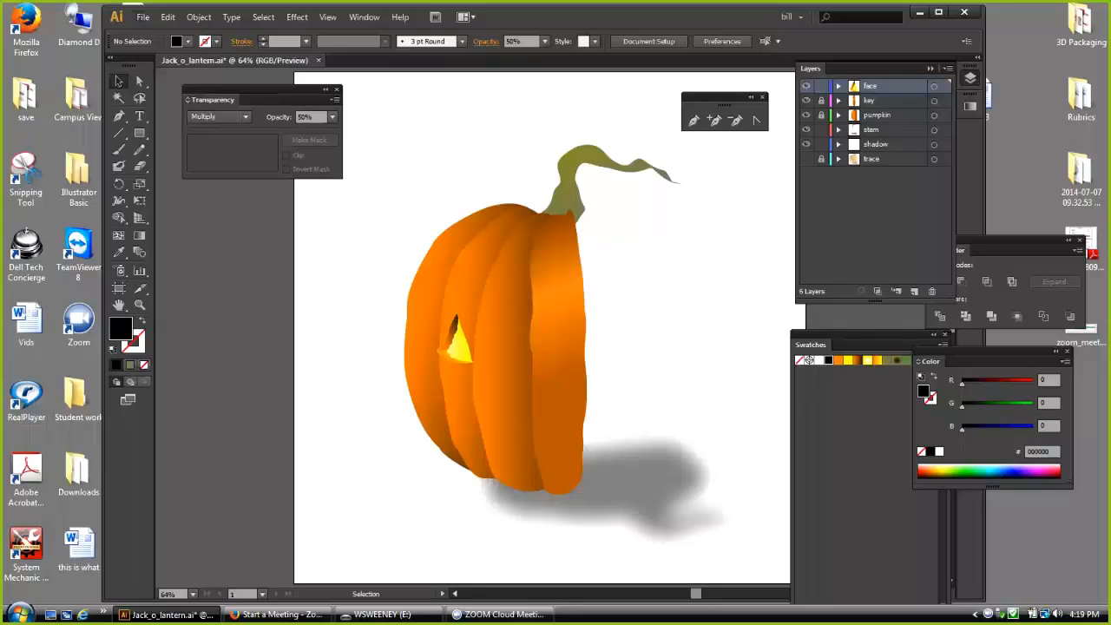
click(805, 159)
alt+click(806, 159)
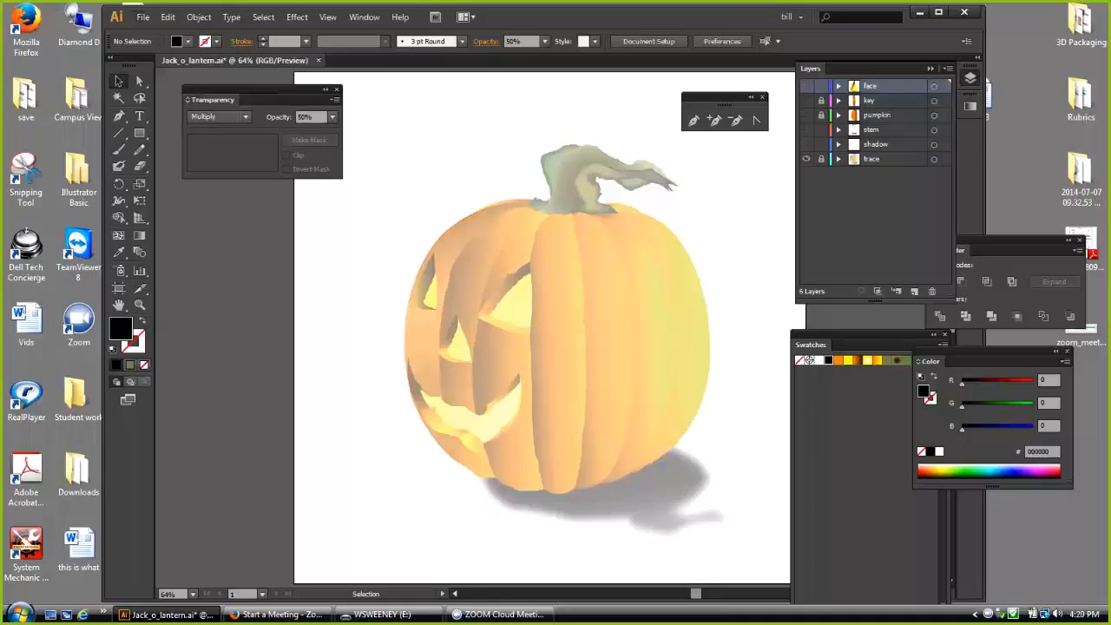
Step: Unlock the trace layer, set the opacity of its entire pumpkin artwork to 100%, and deselect it
click(820, 159)
drag(393, 116, 715, 490)
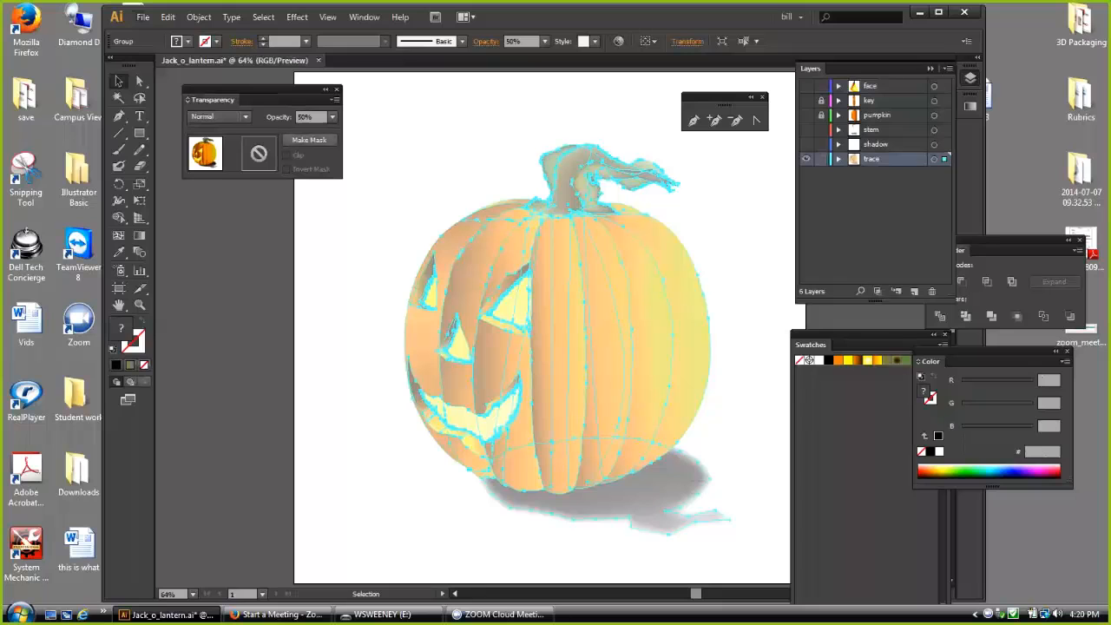
click(331, 117)
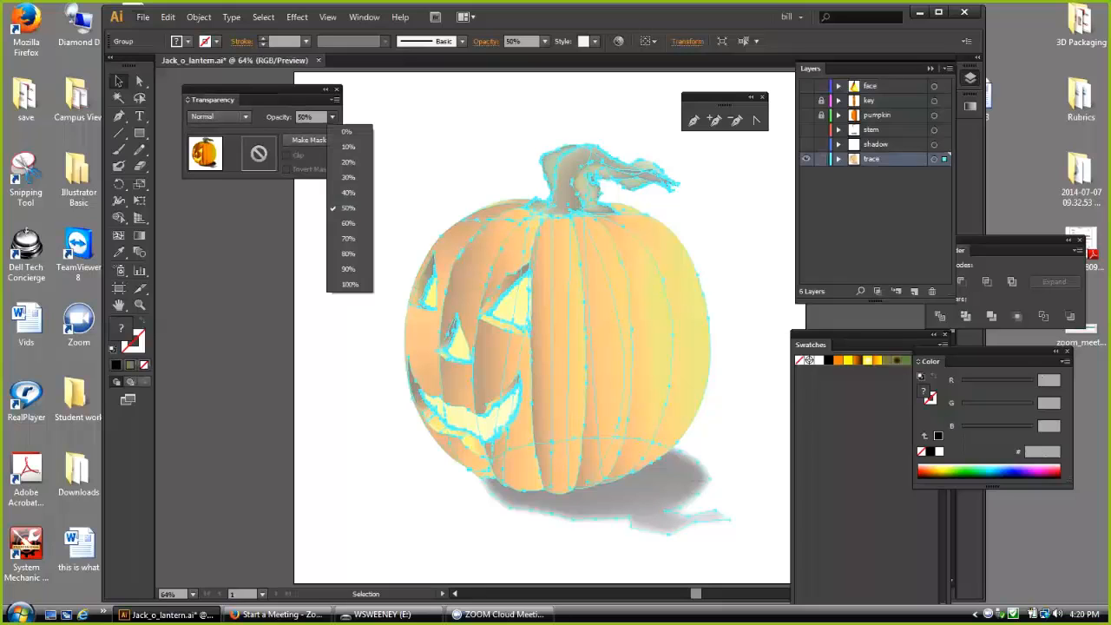
click(350, 284)
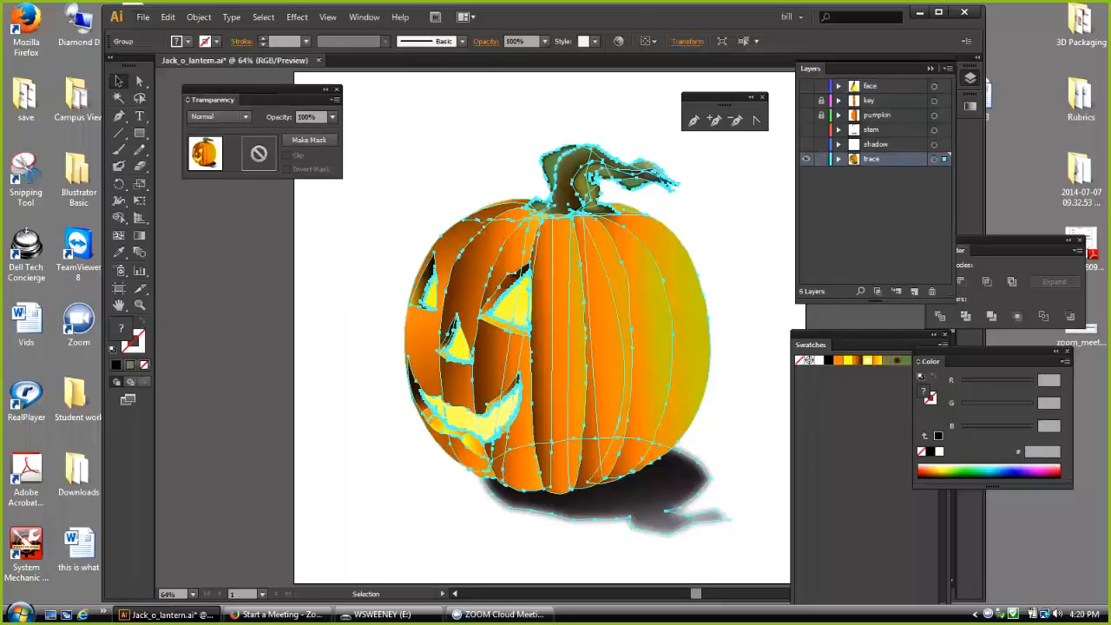
click(350, 284)
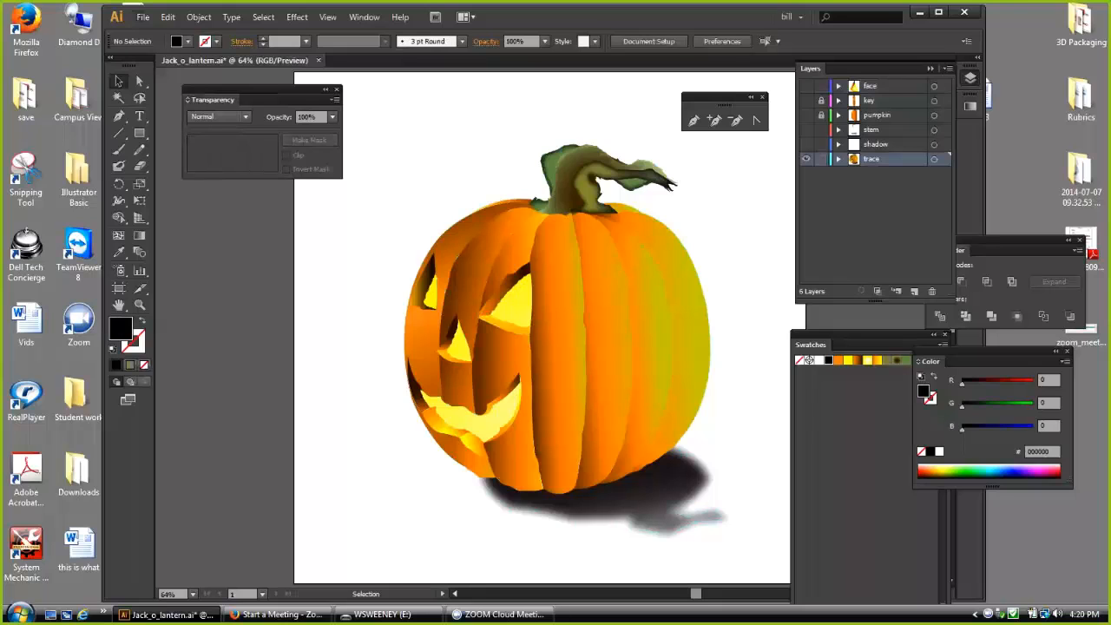
Step: Show the pumpkin, key and face layers over the trace artwork
click(806, 115)
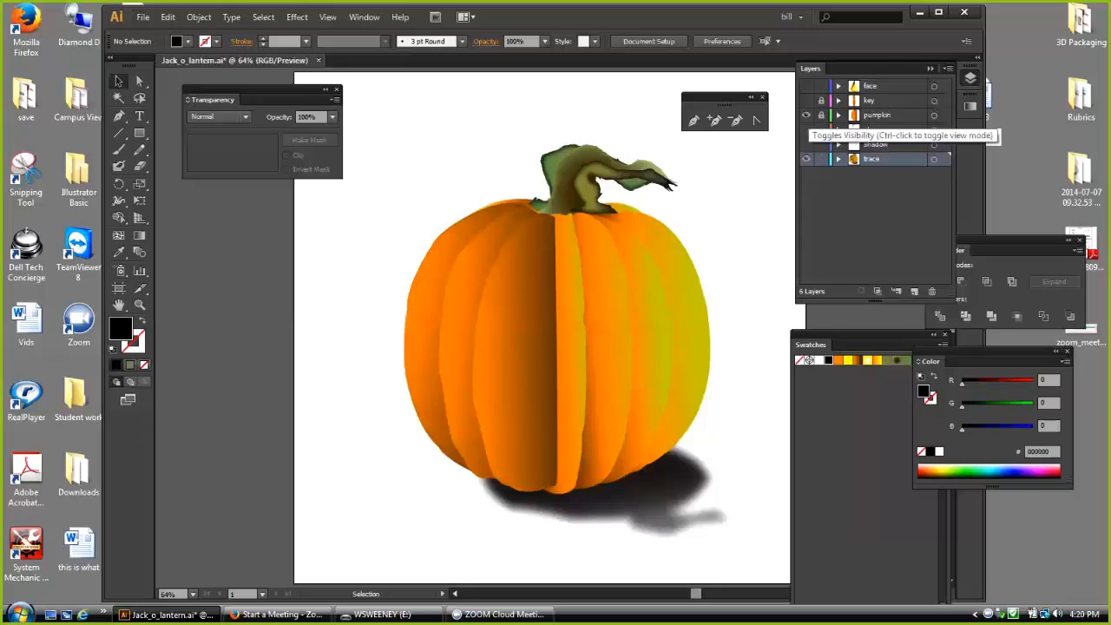
click(806, 100)
click(806, 86)
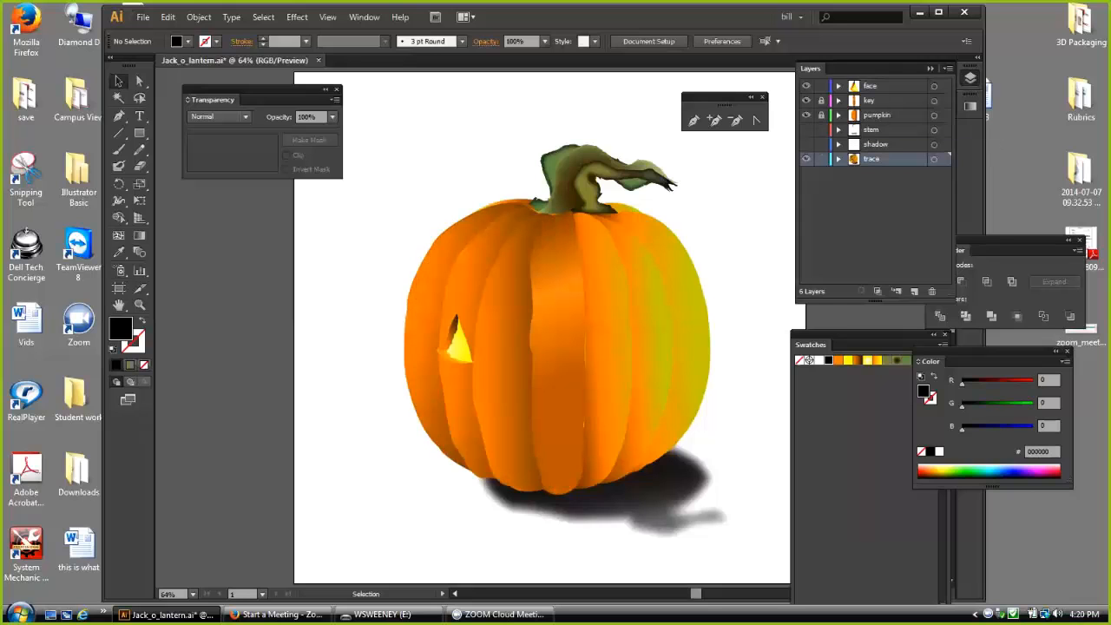